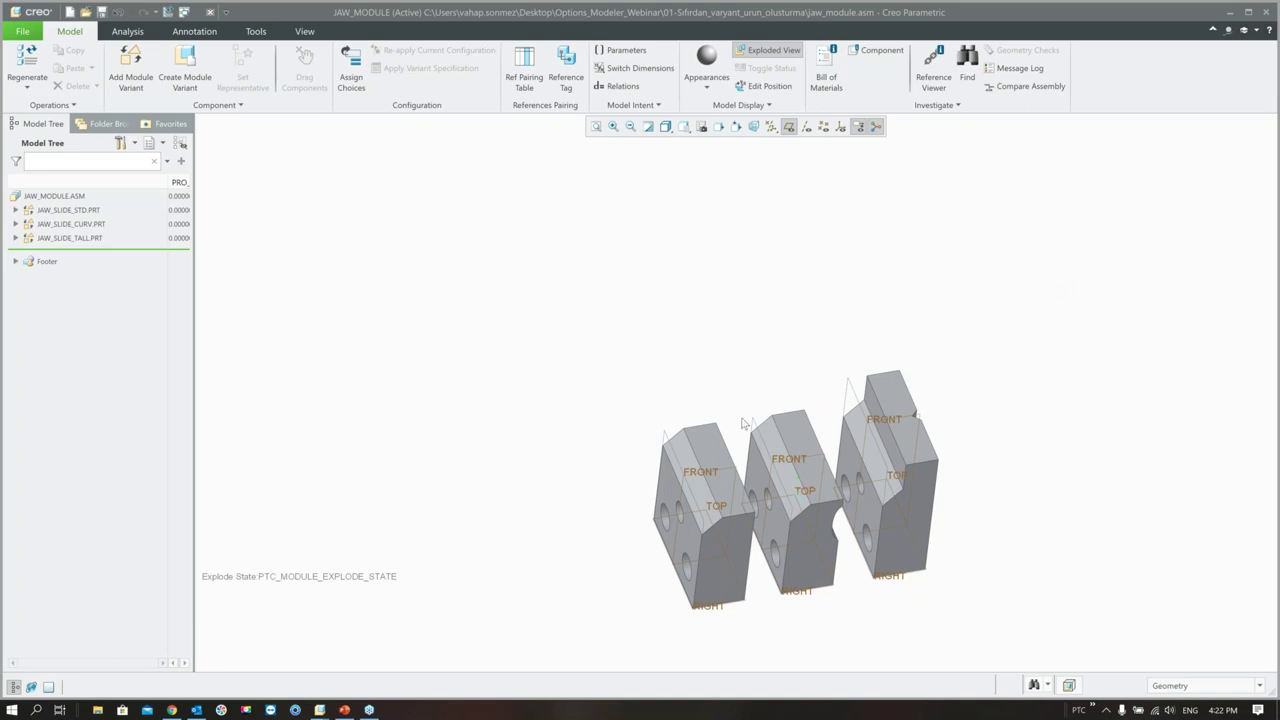
- Create a new assembly of the configurable product sub-type named vice_pro_01, using the default template
{"action": "mouse_move", "coordinate": [783, 508]}
{"action": "middle_mouse_down"}
{"action": "mouse_move", "coordinate": [614, 480]}
{"action": "mouse_move", "coordinate": [765, 522]}
{"action": "middle_mouse_up"}
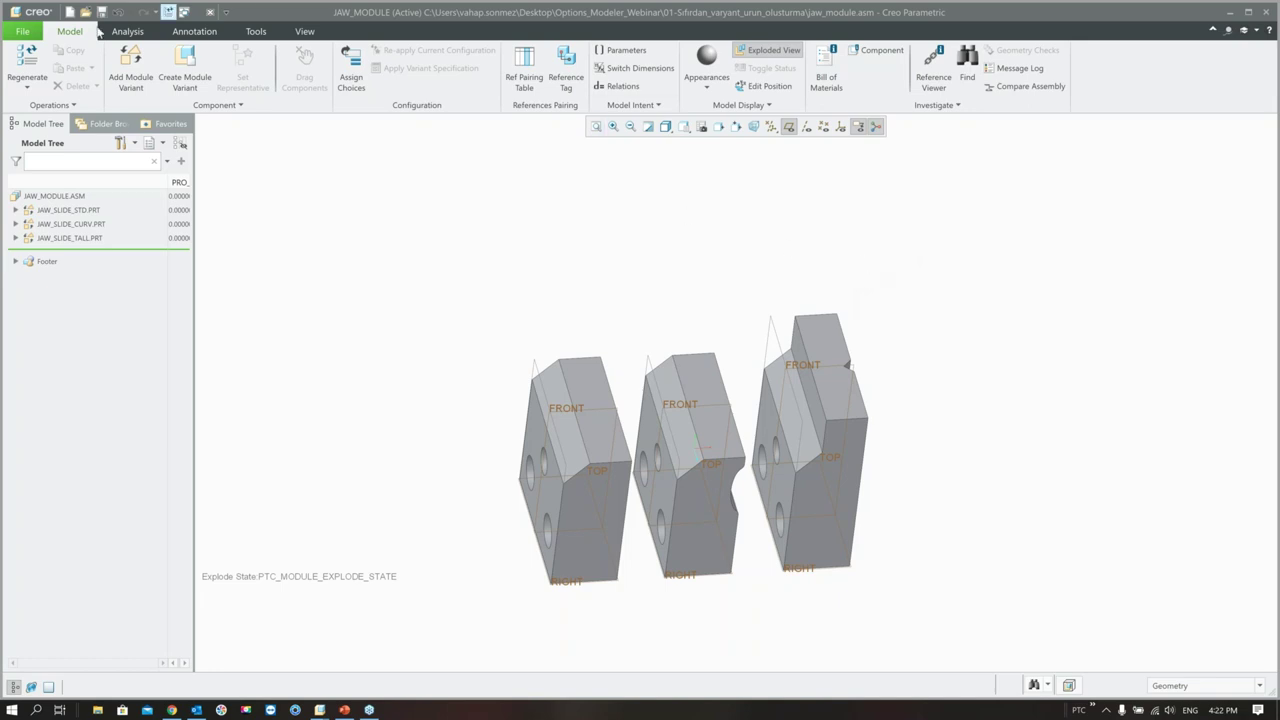
{"action": "left_click", "coordinate": [72, 14]}
{"action": "left_click", "coordinate": [402, 242]}
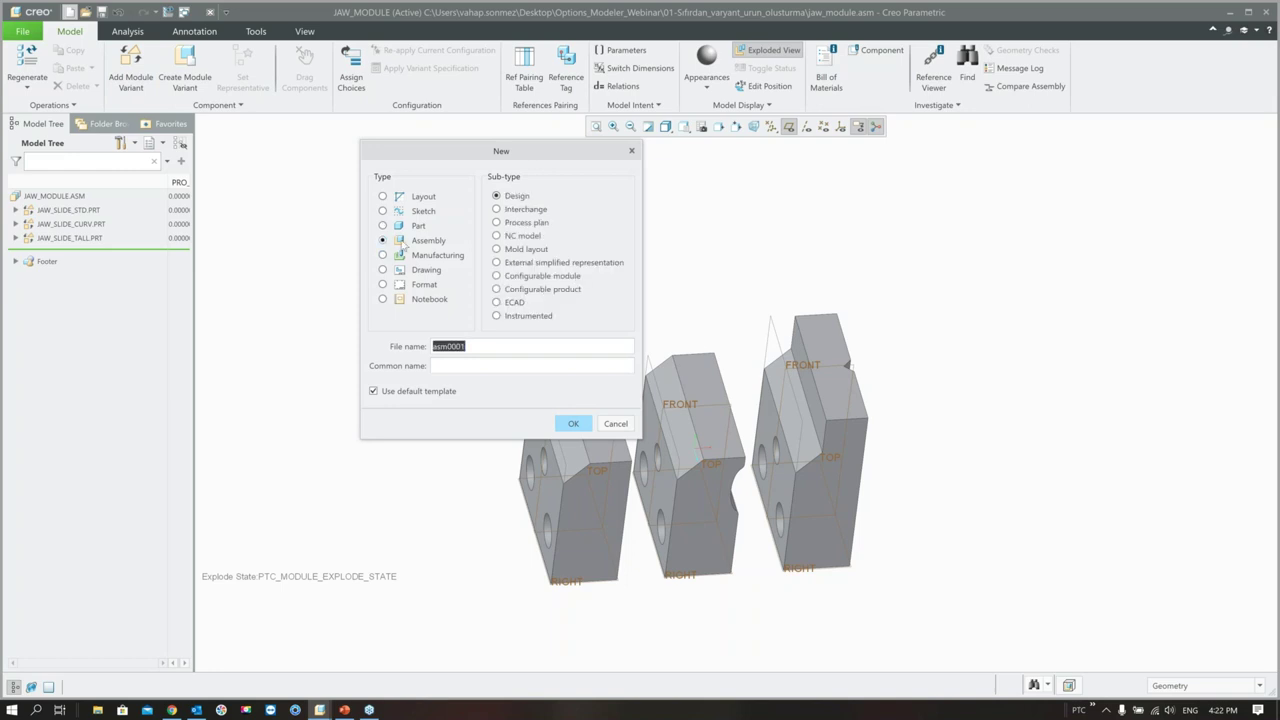
{"action": "left_click", "coordinate": [535, 292]}
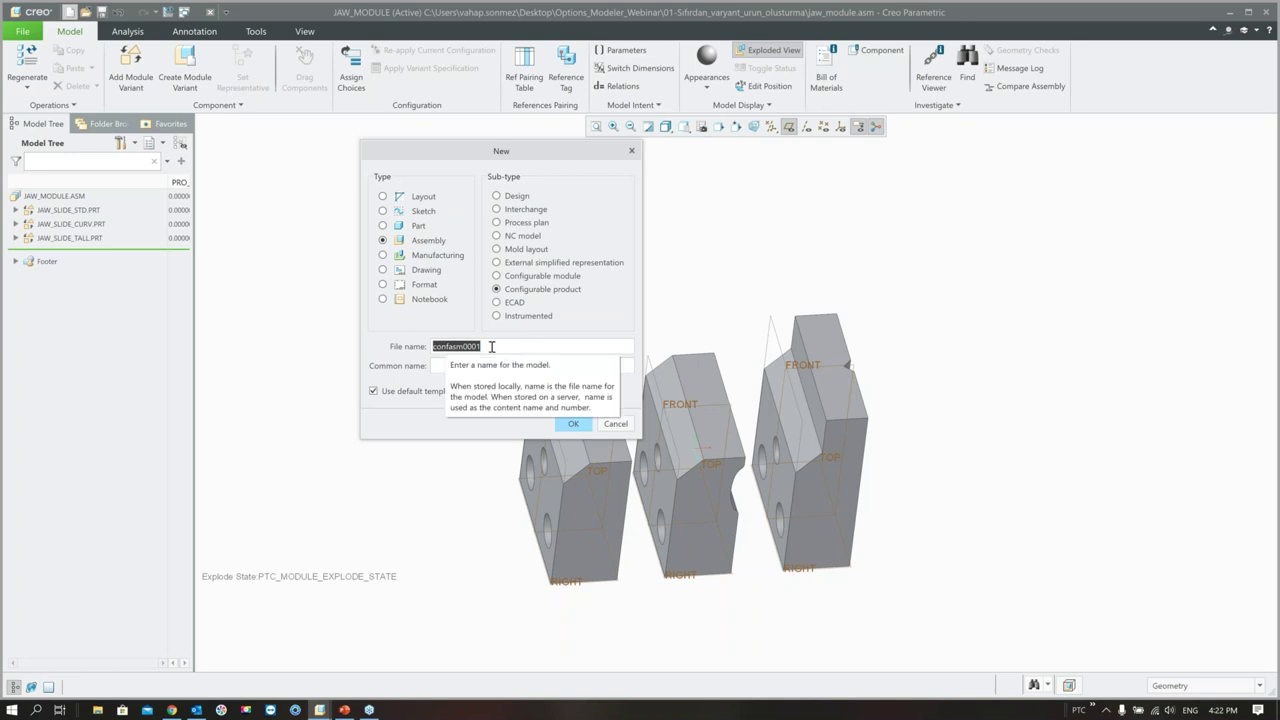
{"action": "type", "text": "vice_prodct"}
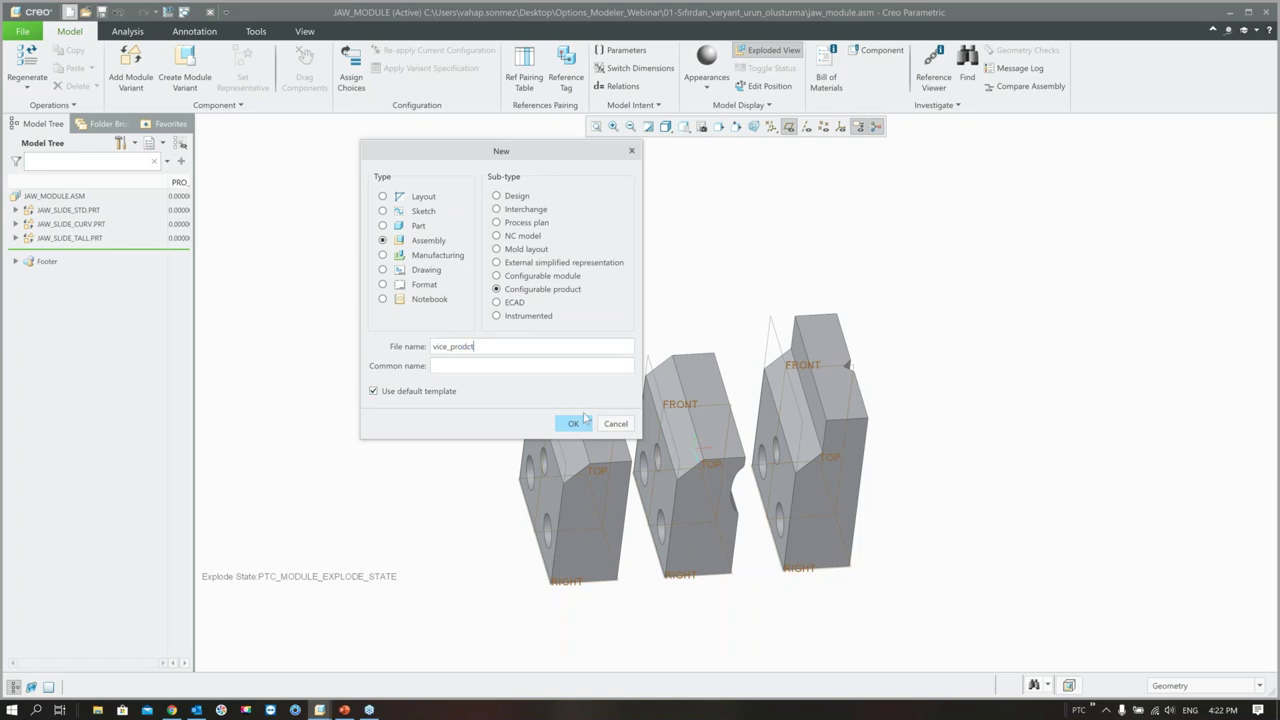
{"action": "key", "text": "BackSpace"}
{"action": "key", "text": "BackSpace"}
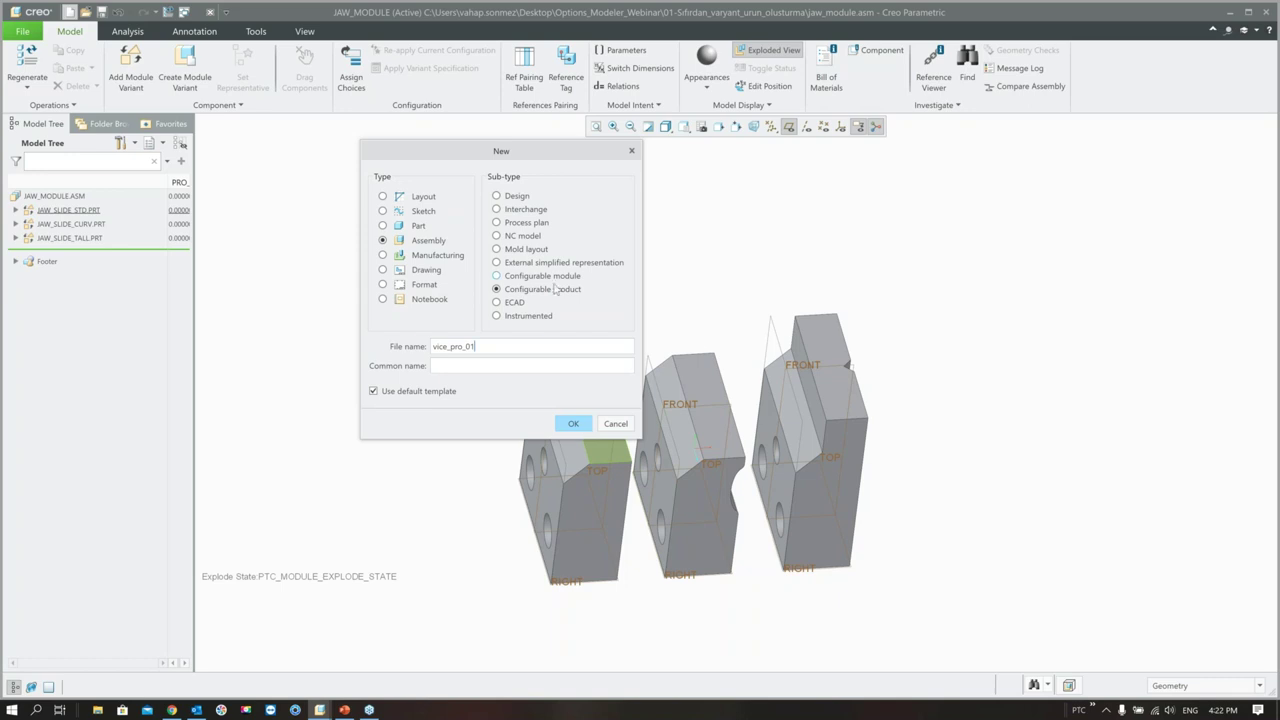
{"action": "left_click", "coordinate": [570, 424]}
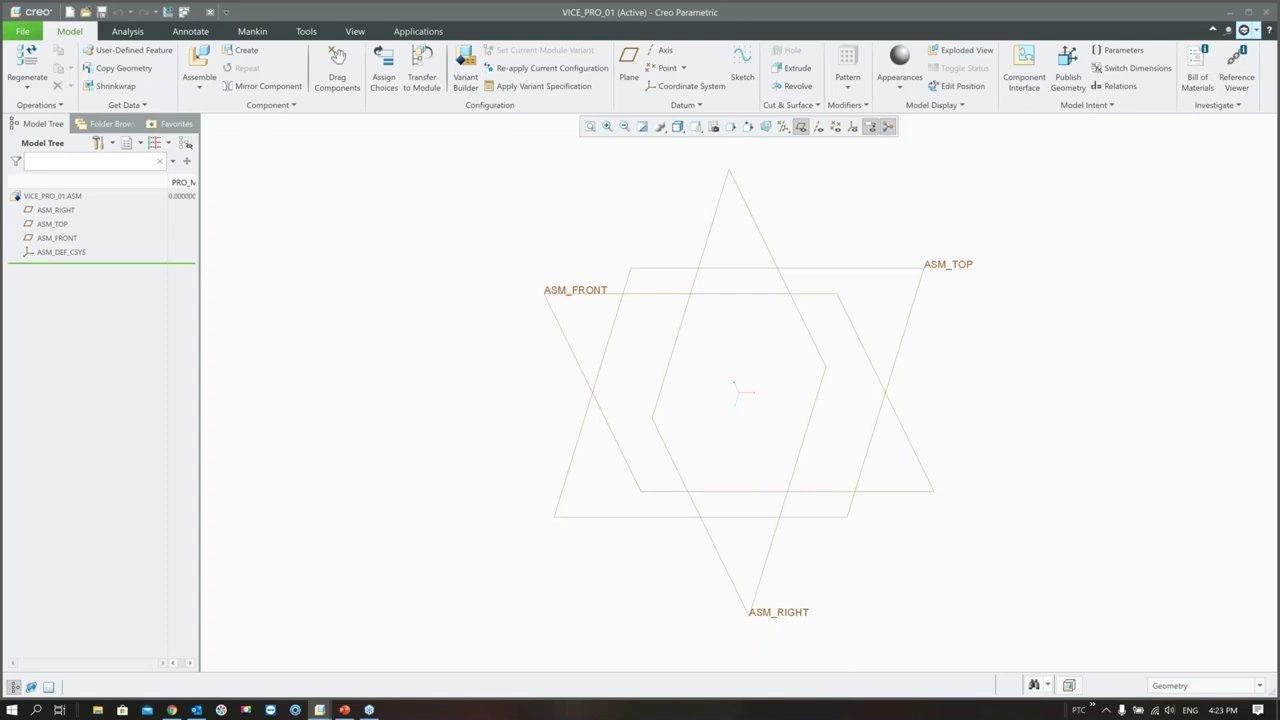
- Assemble base_plate.prt as the first component and fix its placement with a Default constraint
{"action": "scroll", "coordinate": [501, 428], "scroll_direction": "down", "scroll_amount": 2}
{"action": "scroll", "coordinate": [588, 409], "scroll_direction": "up", "scroll_amount": 2}
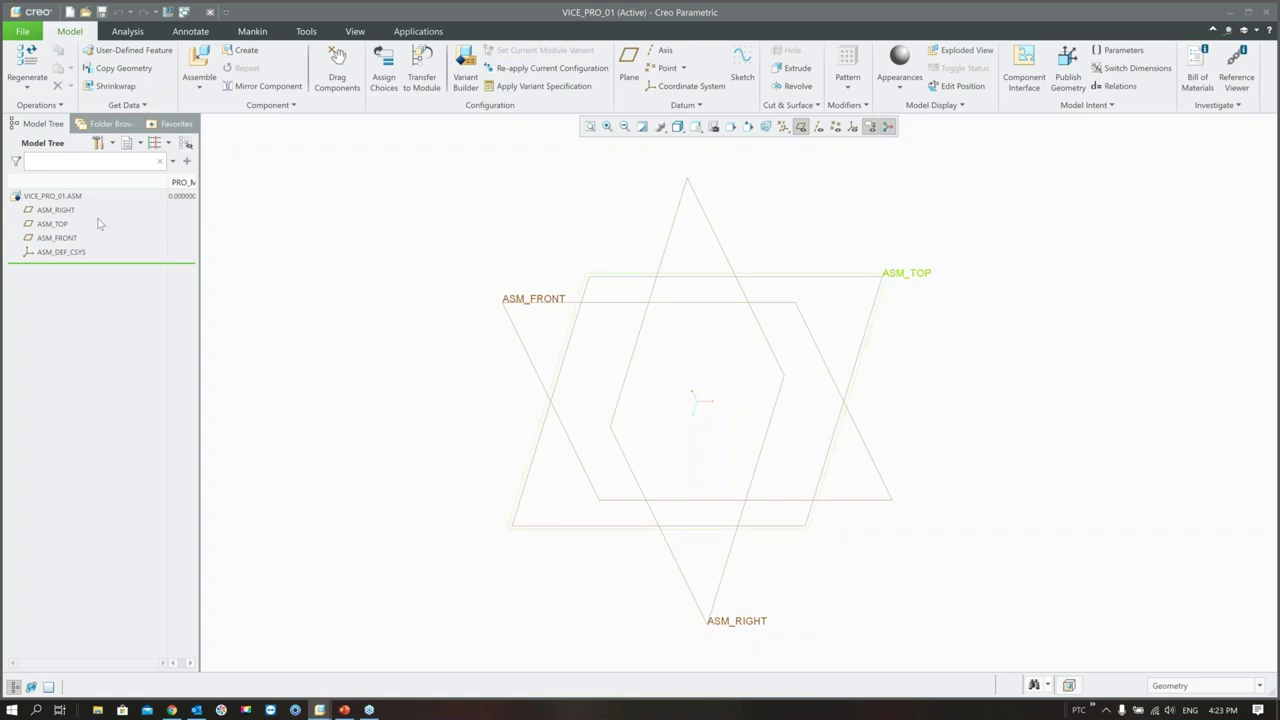
{"action": "left_click", "coordinate": [205, 66]}
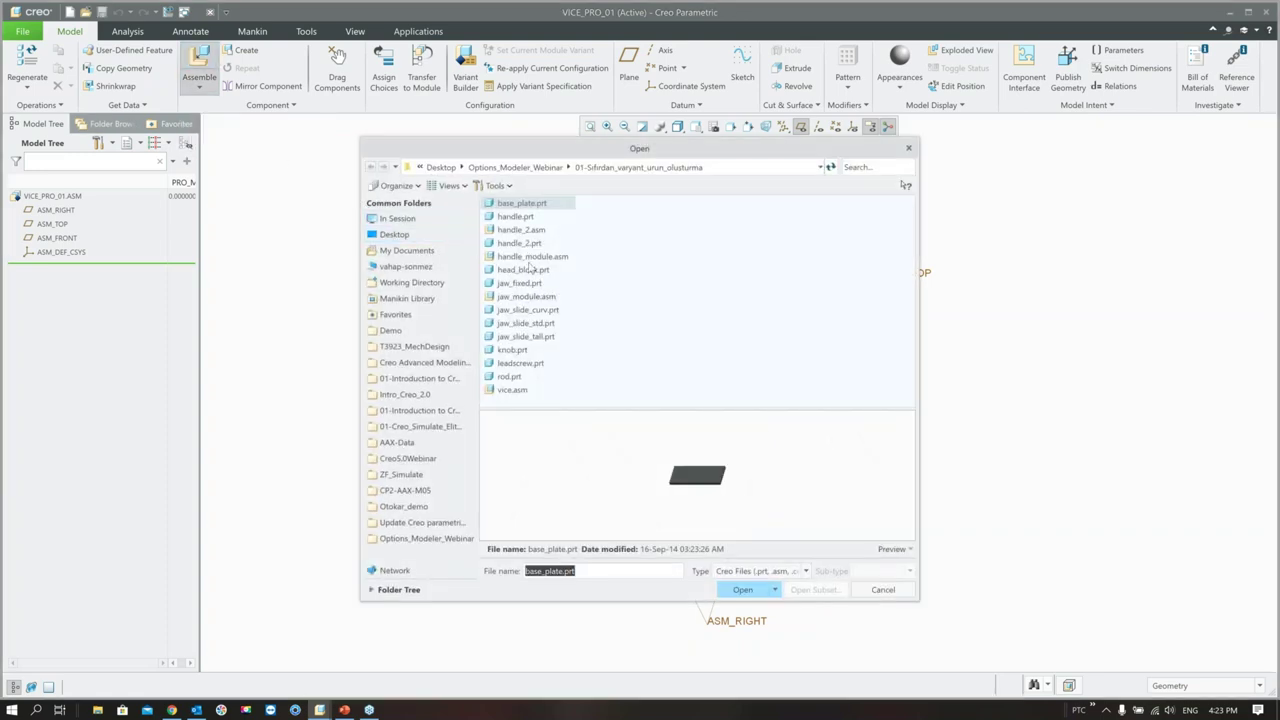
{"action": "double_click", "coordinate": [522, 204]}
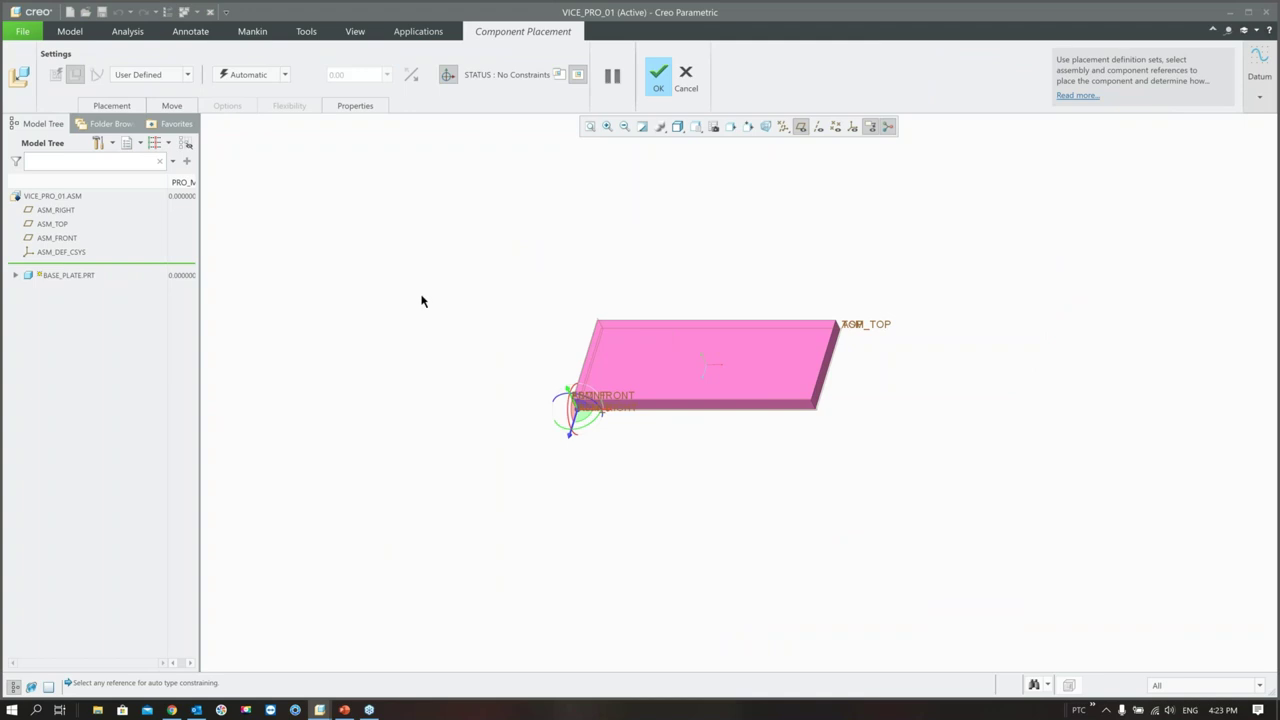
{"action": "right_click", "coordinate": [415, 300]}
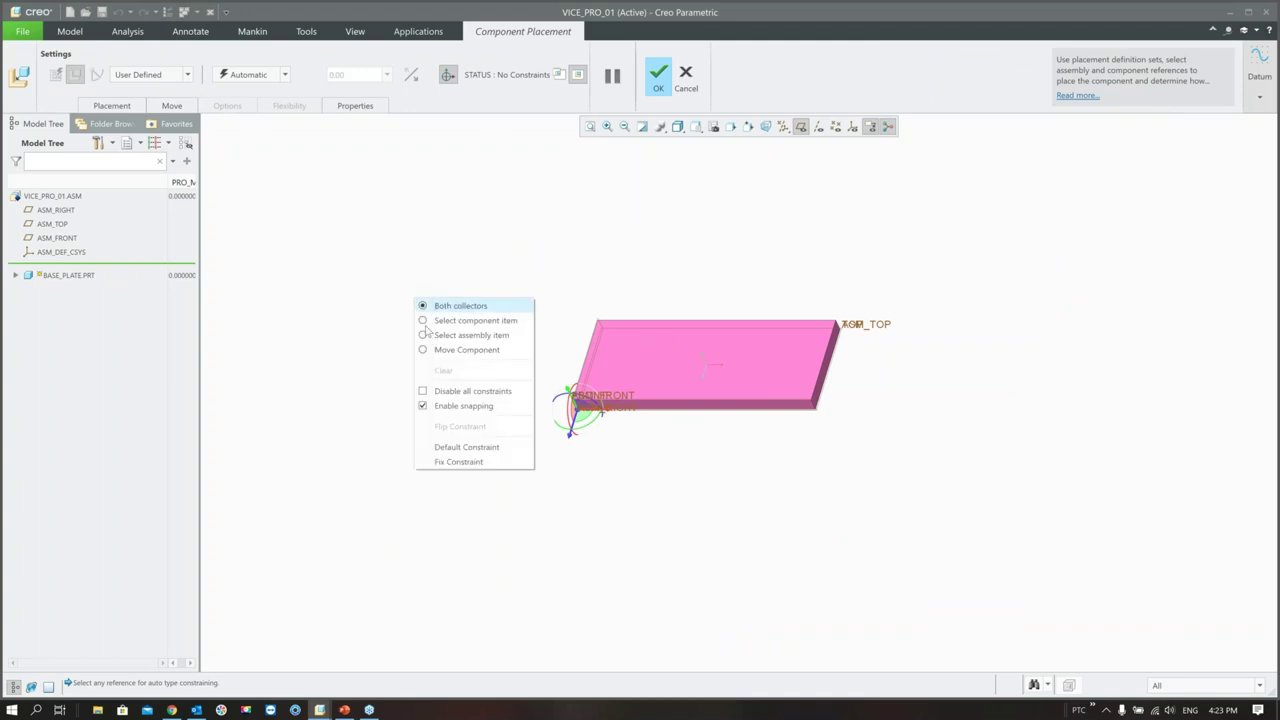
{"action": "left_click", "coordinate": [440, 447]}
{"action": "left_click", "coordinate": [667, 70]}
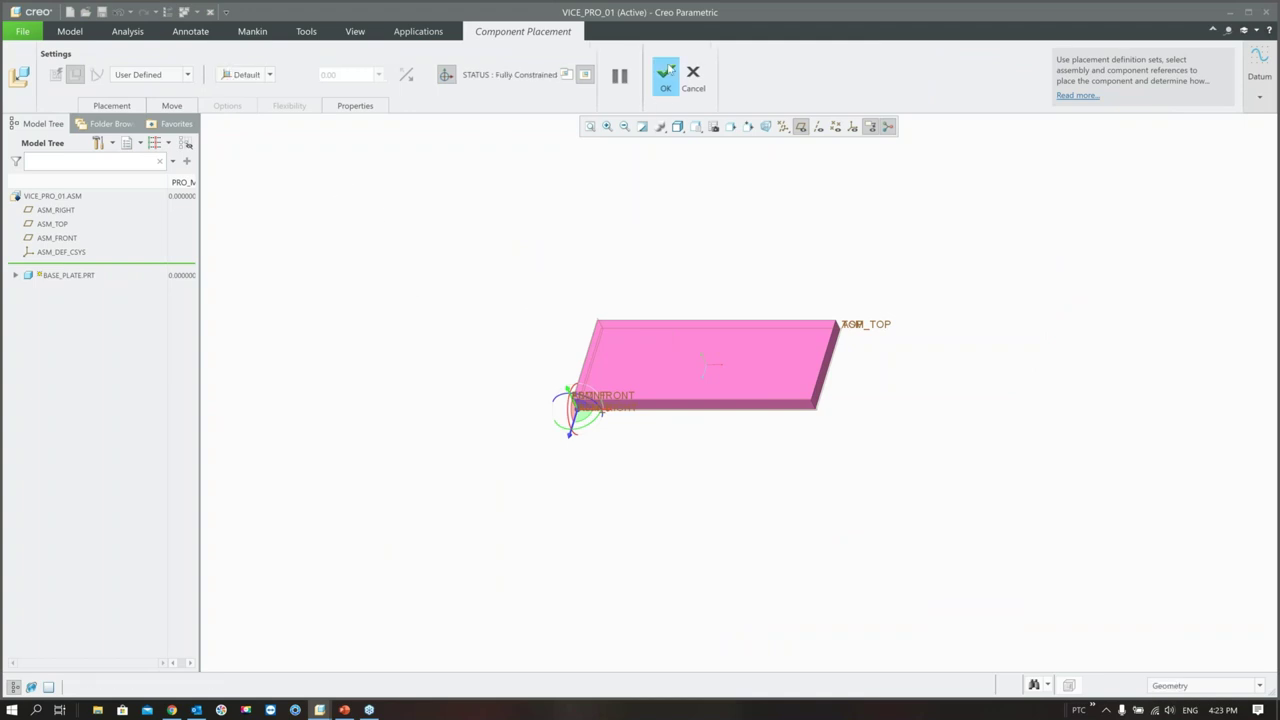
- Turn off the display of the datum planes and restore the default model orientation
{"action": "middle_click_drag", "start_coordinate": [497, 317], "coordinate": [706, 364]}
{"action": "left_click", "coordinate": [801, 126]}
{"action": "middle_click_drag", "start_coordinate": [686, 283], "coordinate": [729, 266]}
{"action": "key", "text": "ctrl+d"}
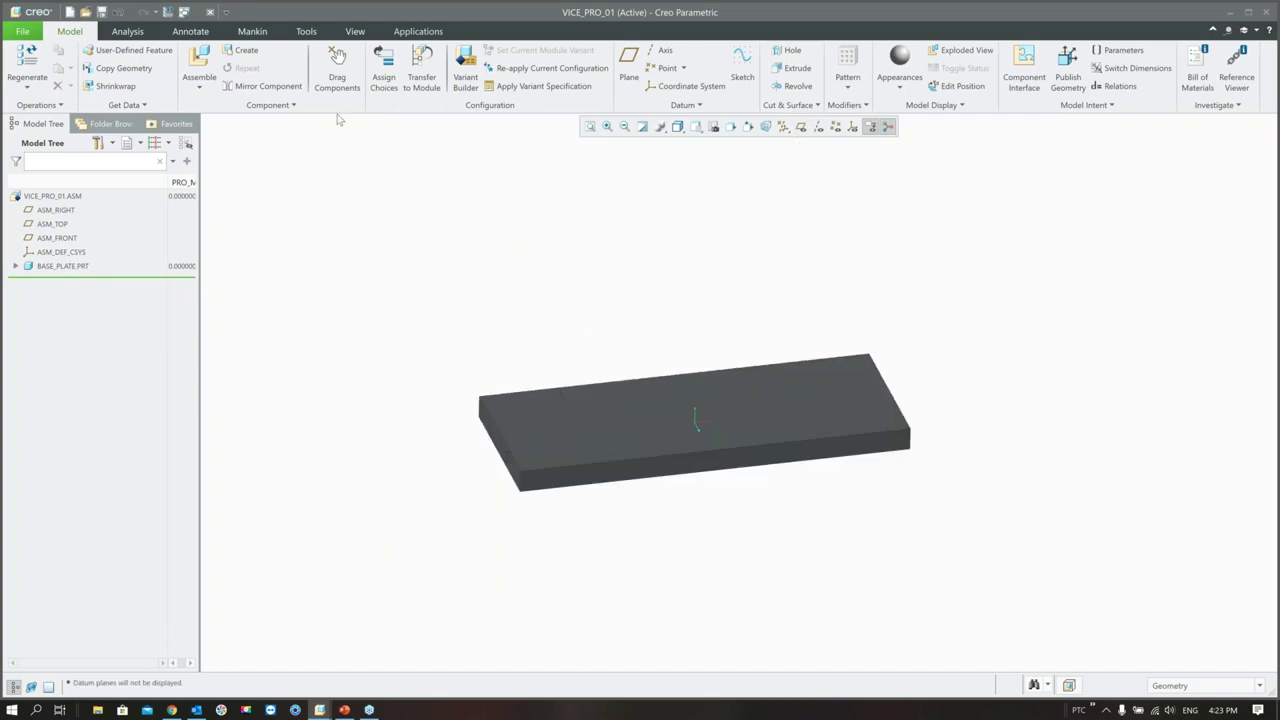
- Insert head_block.prt and make its bottom face coincident with the top face of the base plate
{"action": "left_click", "coordinate": [201, 62]}
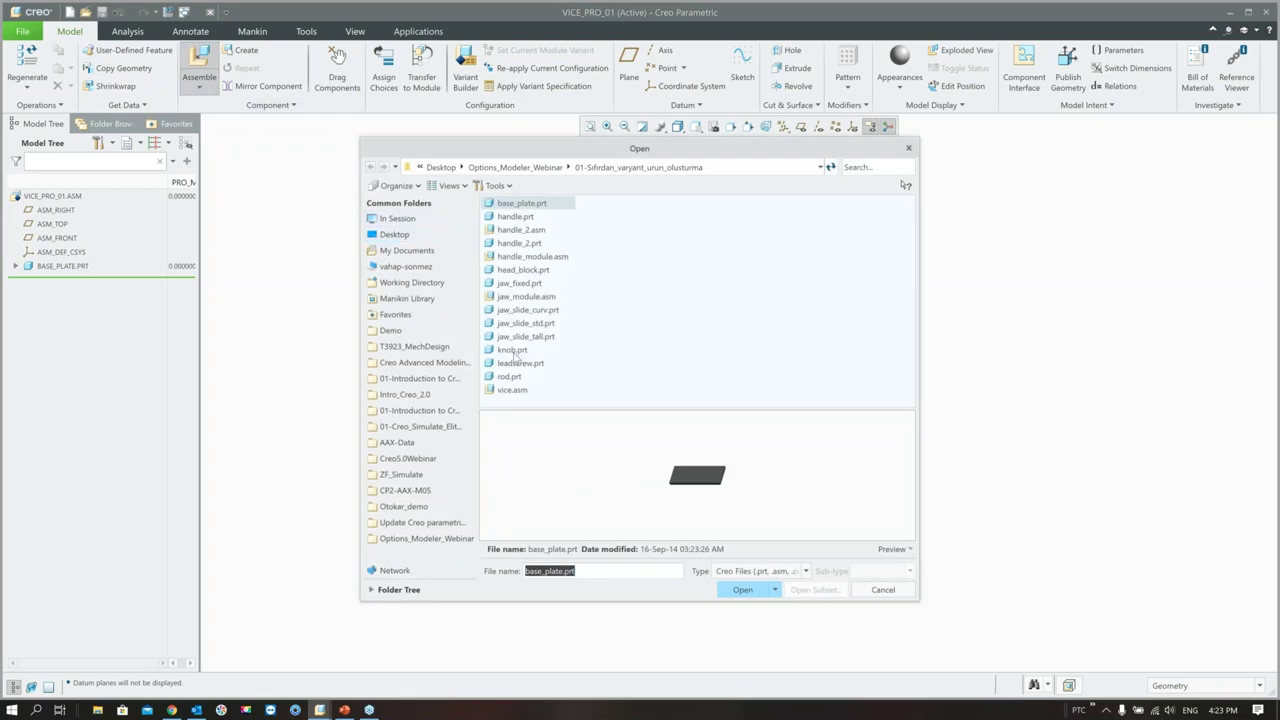
{"action": "left_click", "coordinate": [519, 285]}
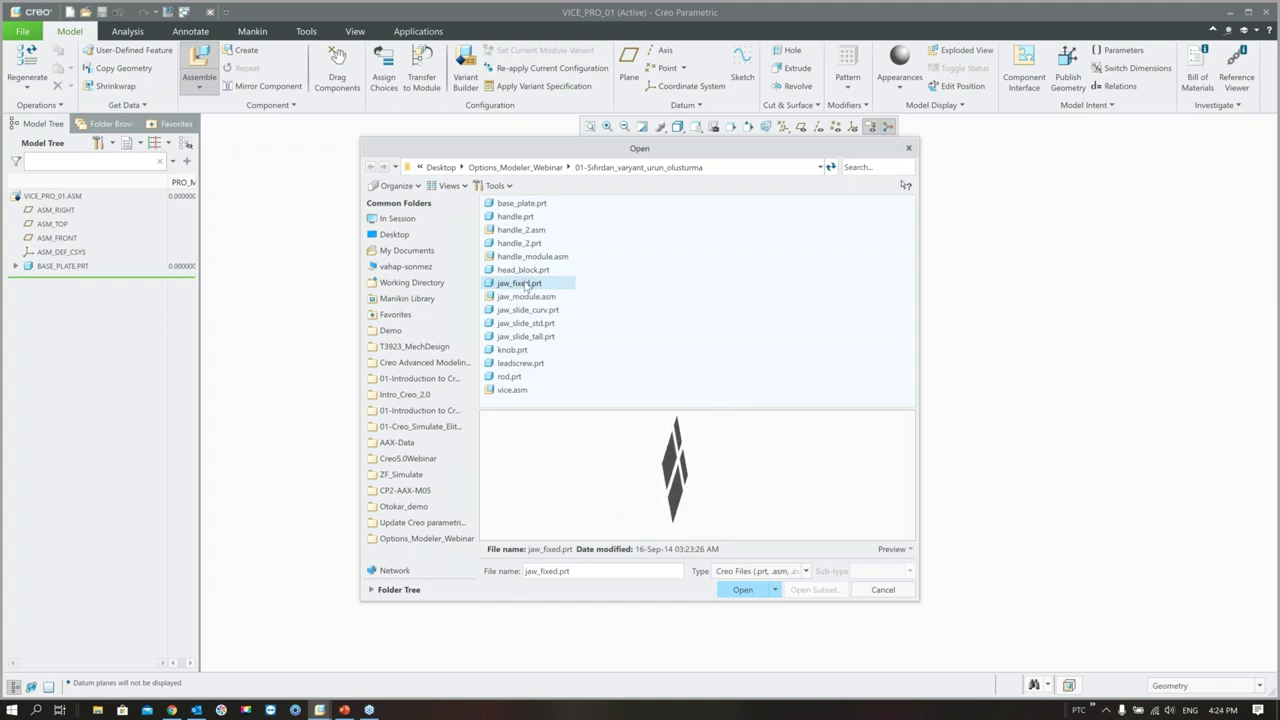
{"action": "left_click", "coordinate": [522, 271]}
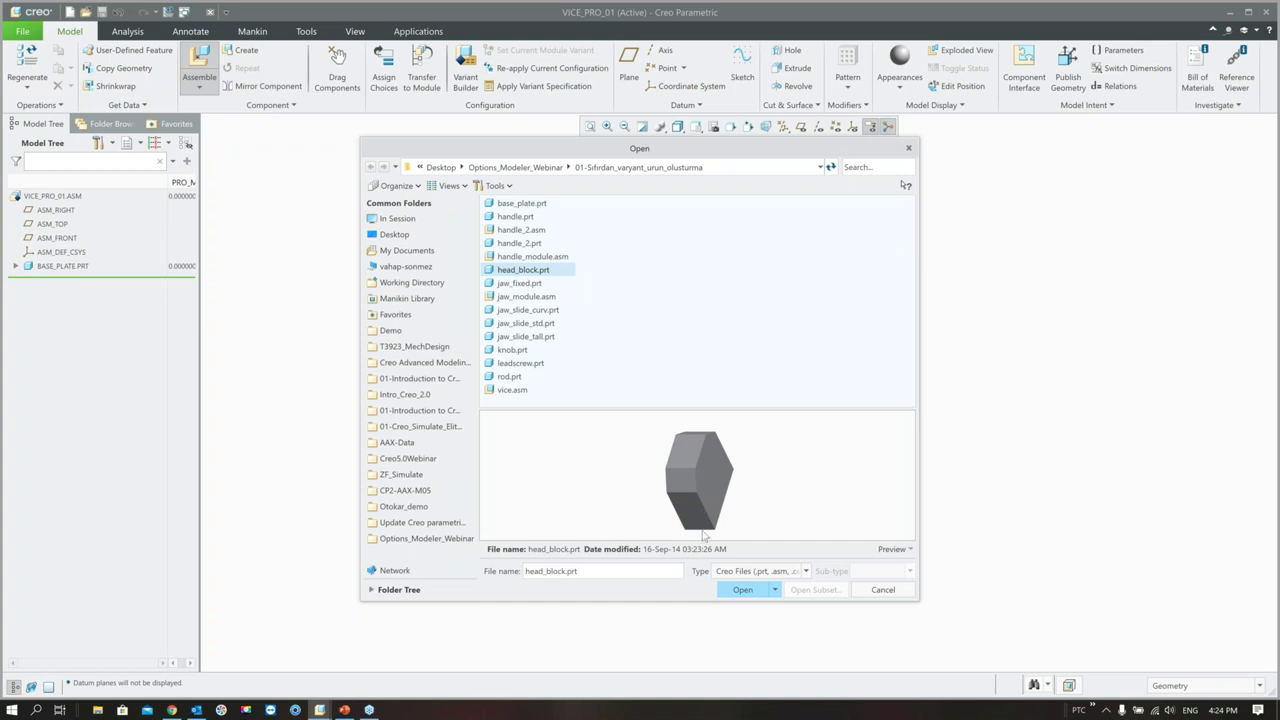
{"action": "left_click", "coordinate": [738, 590]}
{"action": "scroll", "coordinate": [797, 417], "scroll_direction": "up", "scroll_amount": 3}
{"action": "middle_click_drag", "start_coordinate": [826, 354], "coordinate": [816, 404]}
{"action": "left_click", "coordinate": [352, 502]}
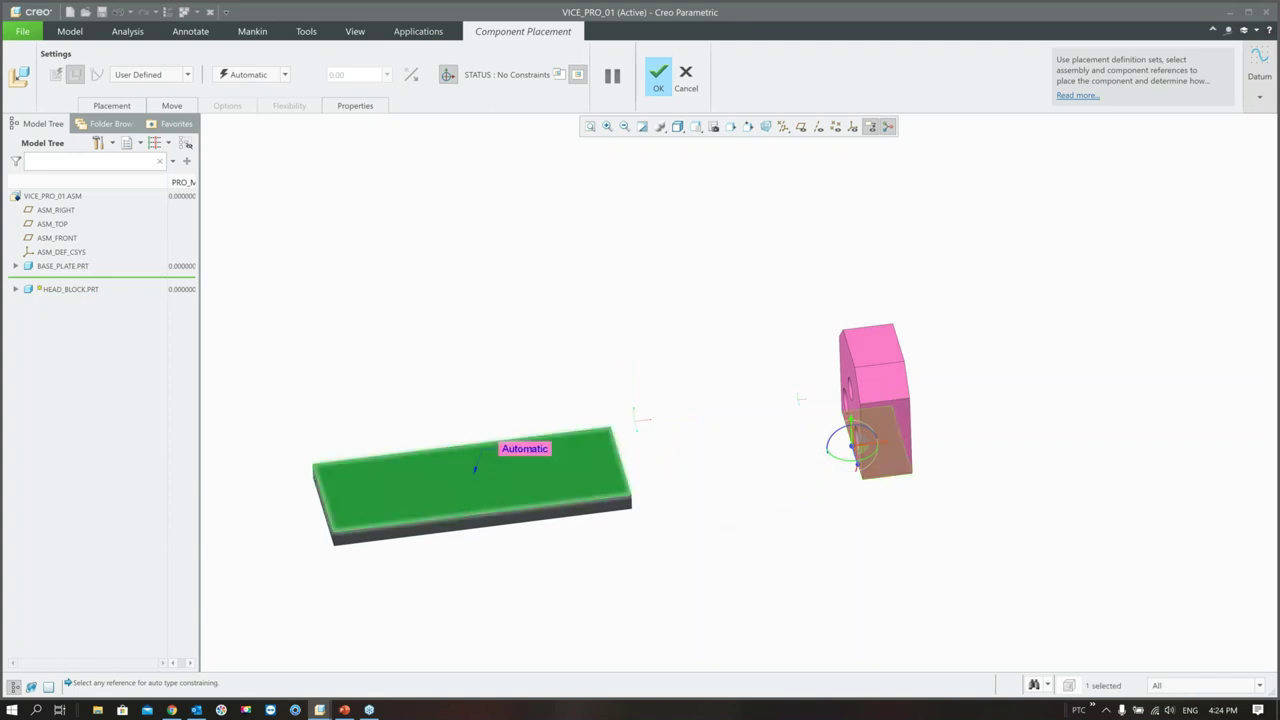
{"action": "left_click", "coordinate": [903, 430]}
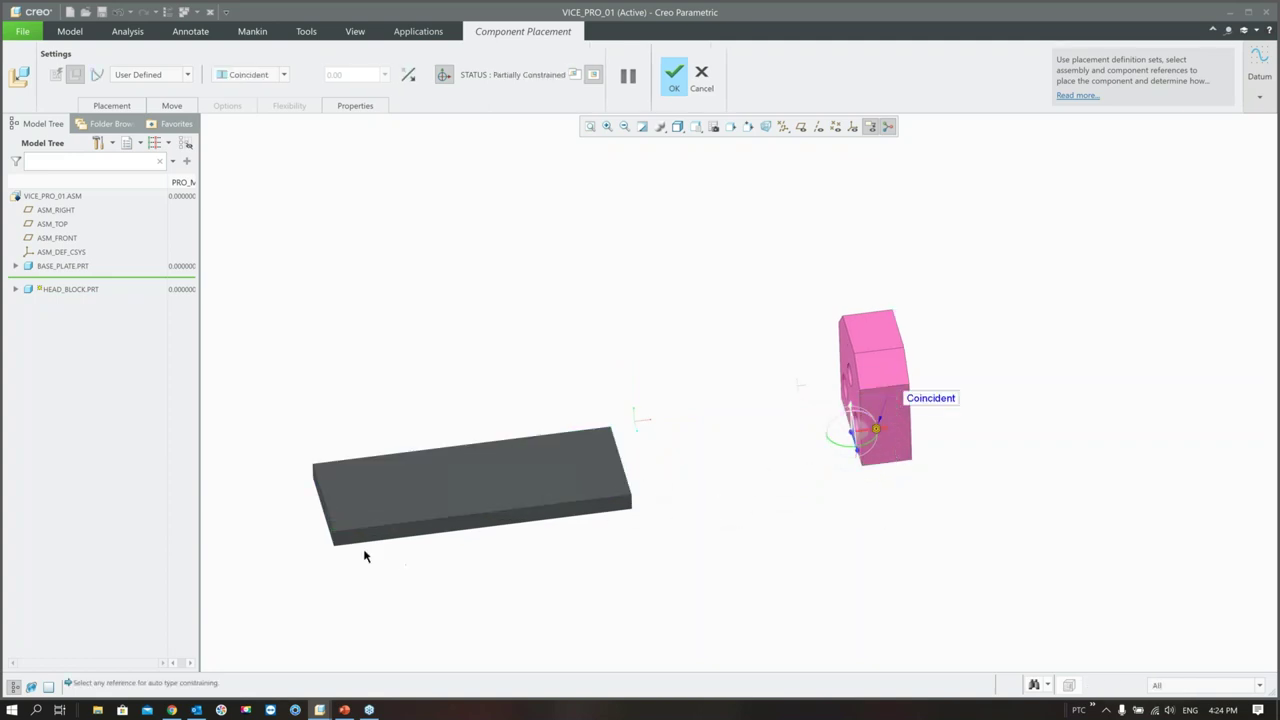
- Align the head block's side and outer faces with the base plate's long side and end faces as coincident, and complete the placement
{"action": "left_click", "coordinate": [509, 534]}
{"action": "left_click", "coordinate": [878, 430]}
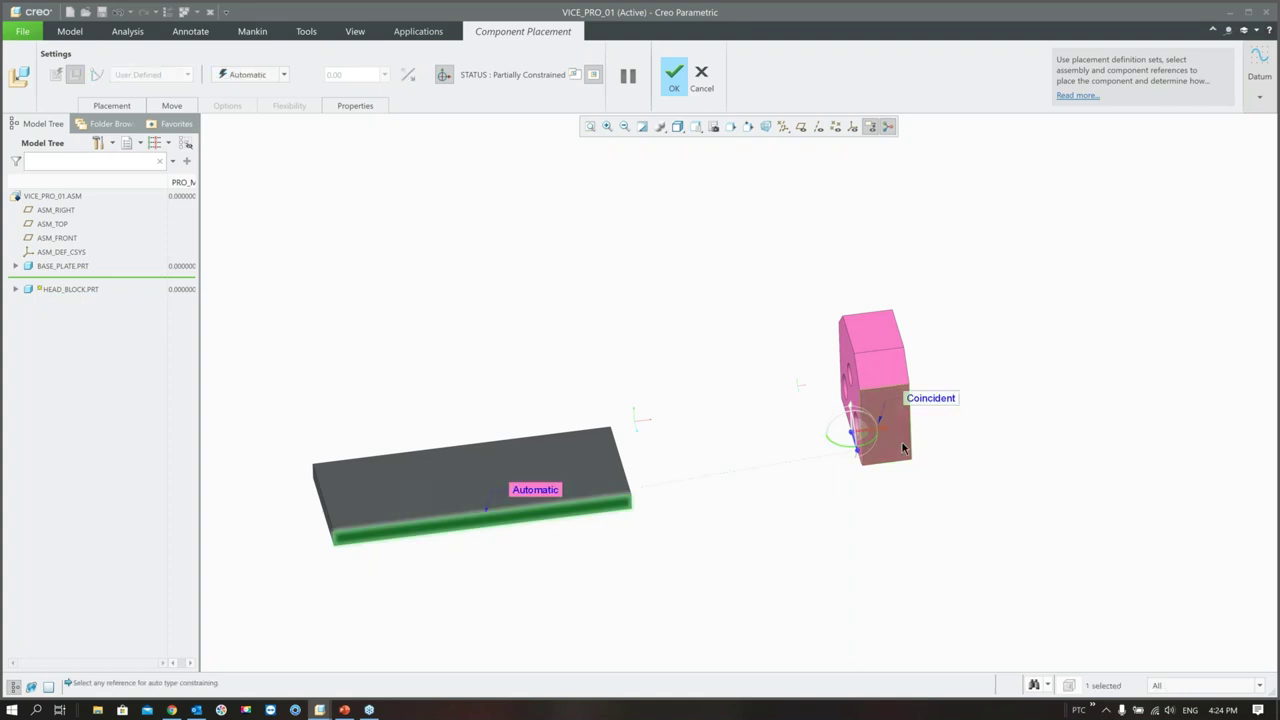
{"action": "middle_click_drag", "start_coordinate": [365, 493], "coordinate": [372, 498]}
{"action": "left_click", "coordinate": [362, 498]}
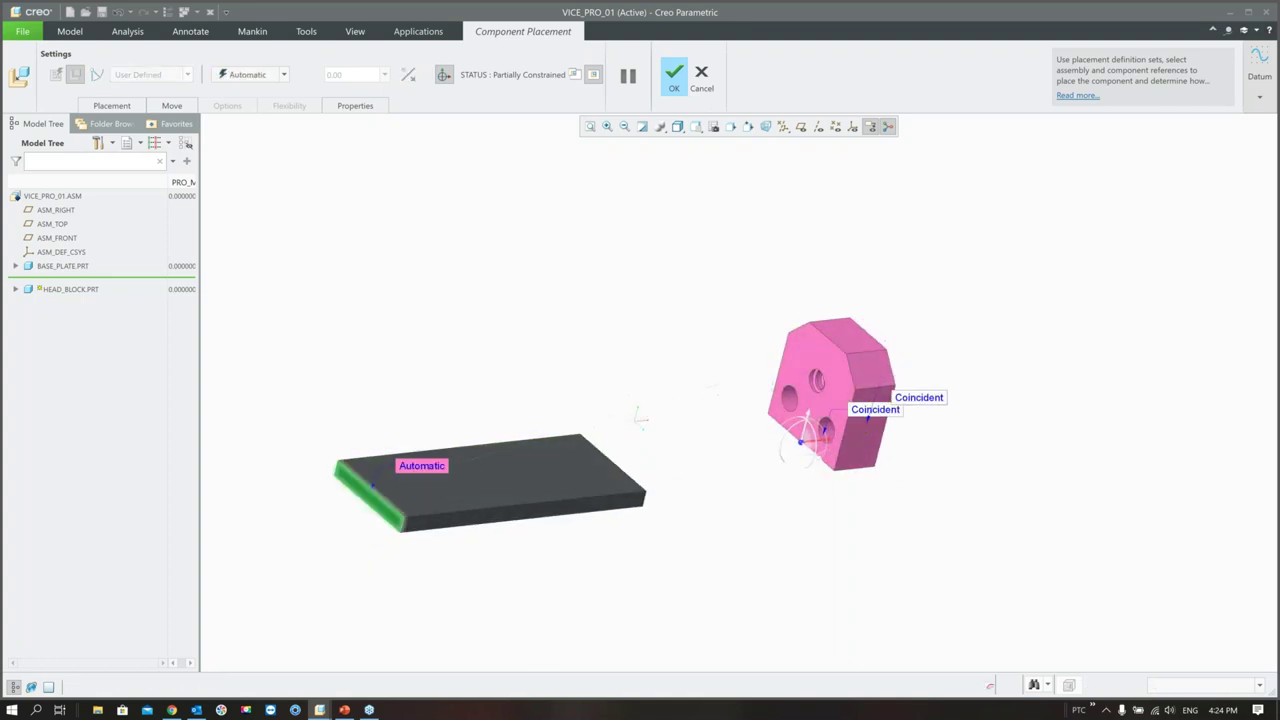
{"action": "left_click", "coordinate": [805, 400]}
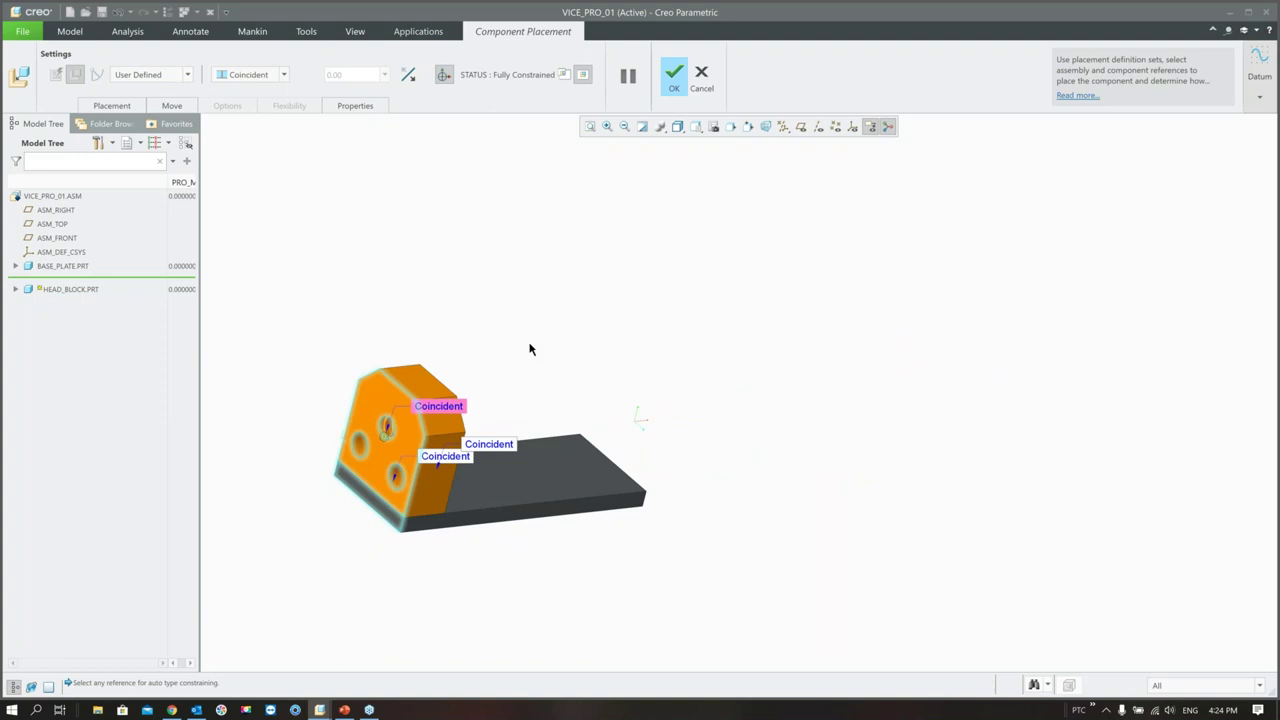
{"action": "left_click", "coordinate": [672, 85]}
{"action": "middle_click_drag", "start_coordinate": [549, 363], "coordinate": [423, 280]}
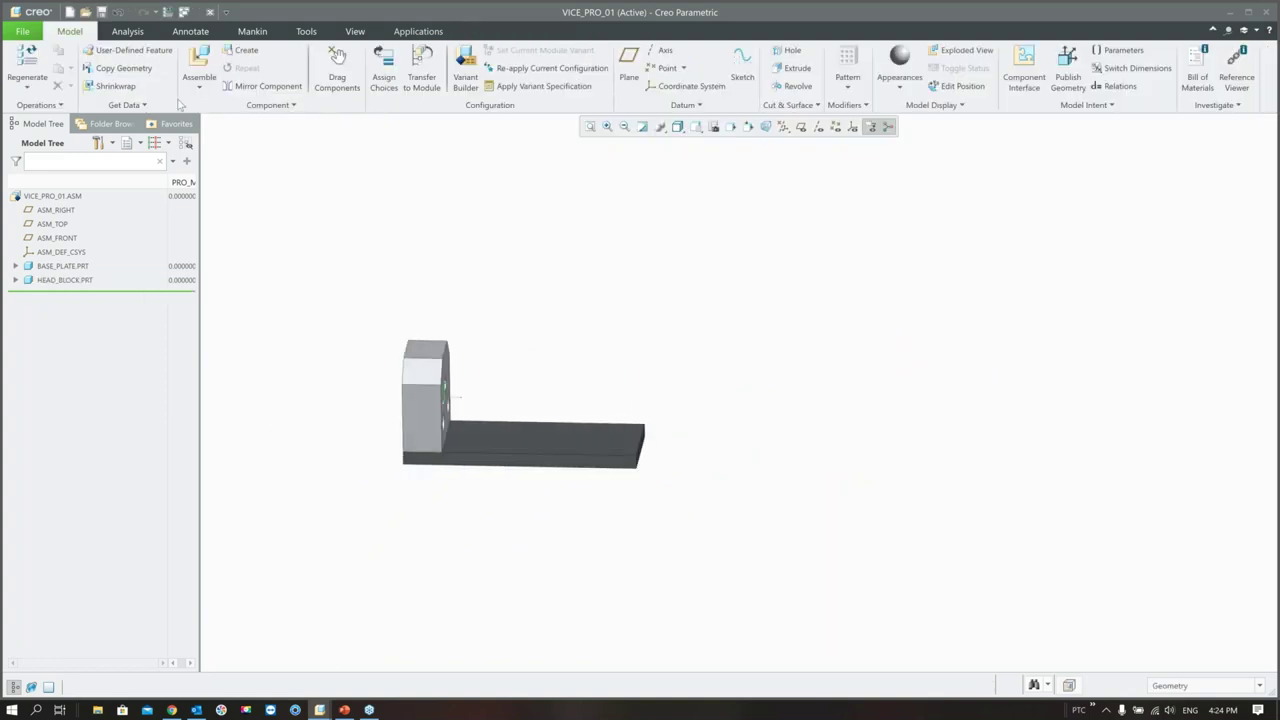
- Insert jaw_fixed.prt and make its bottom face coincident with the top face of the base plate
{"action": "left_click", "coordinate": [210, 62]}
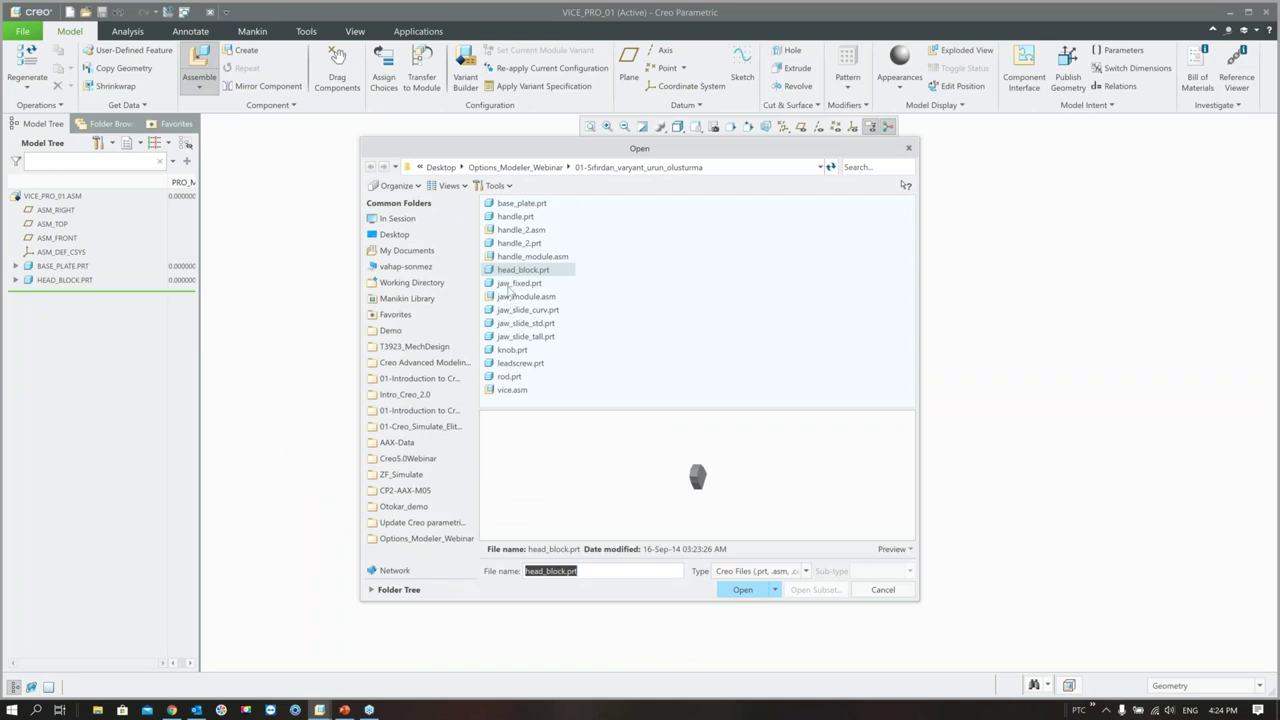
{"action": "left_click", "coordinate": [510, 284]}
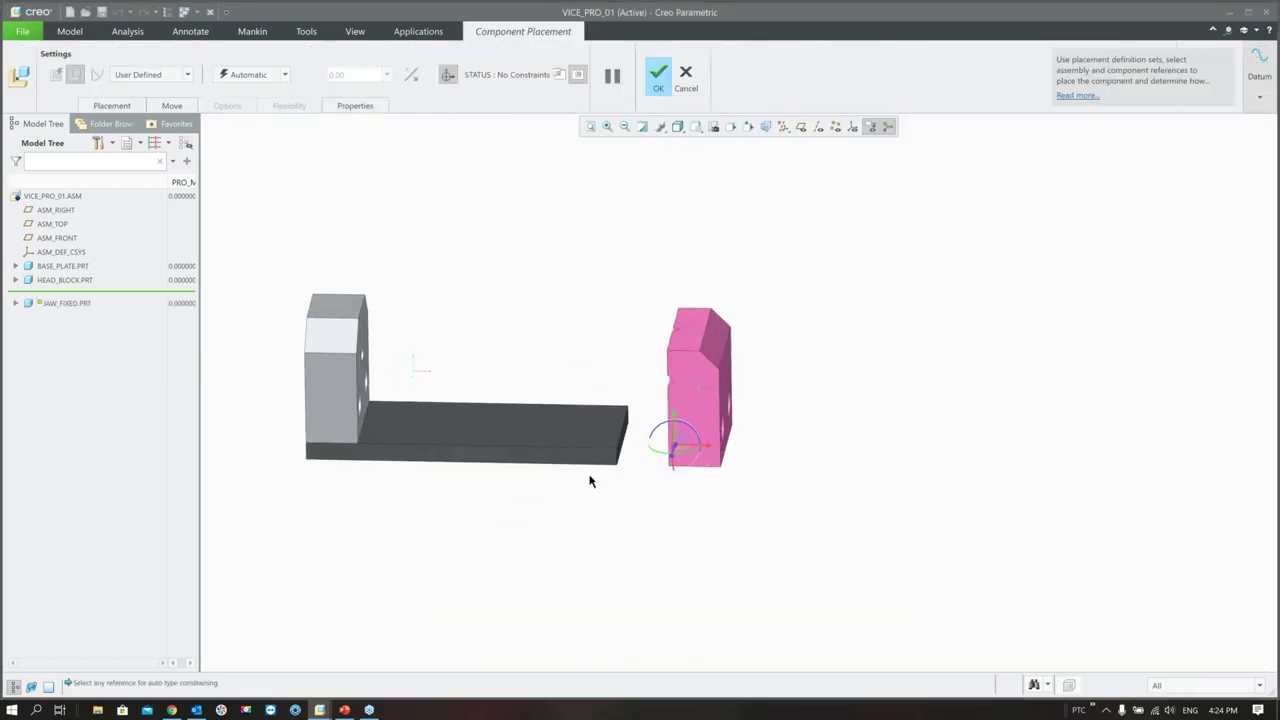
{"action": "left_click", "coordinate": [716, 447]}
{"action": "middle_click_drag", "start_coordinate": [716, 447], "coordinate": [590, 438]}
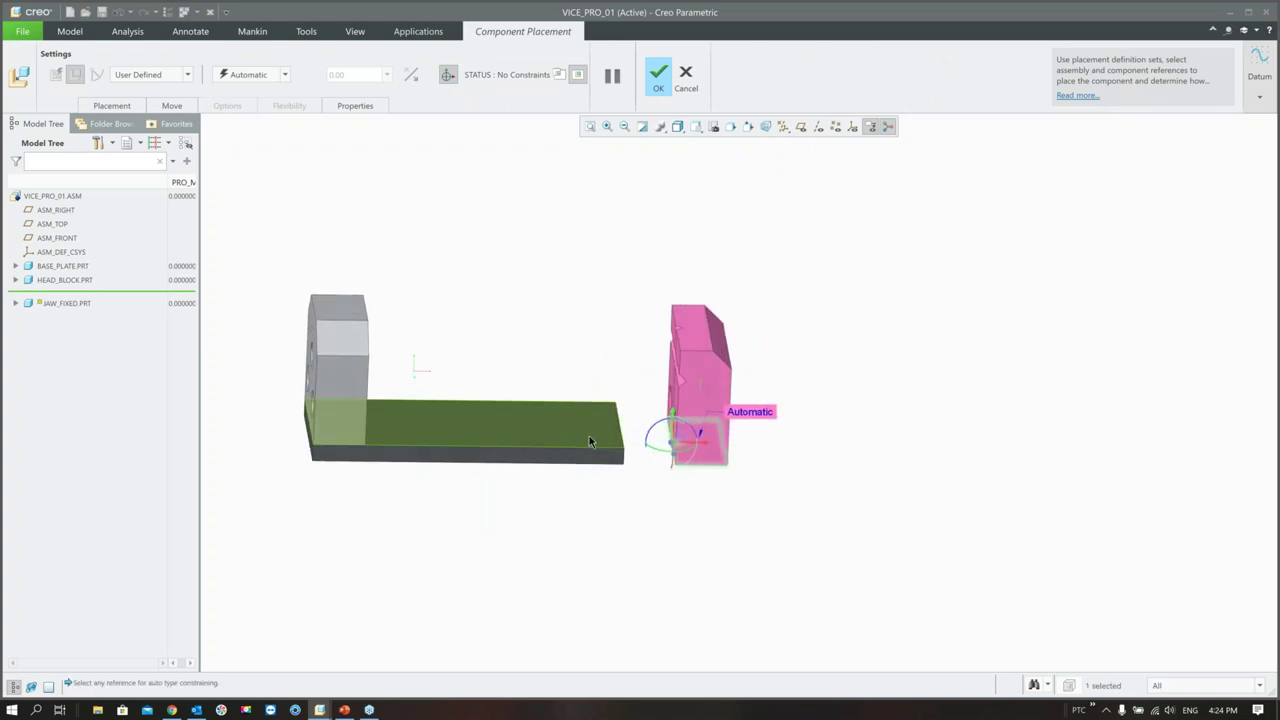
{"action": "left_click", "coordinate": [588, 436]}
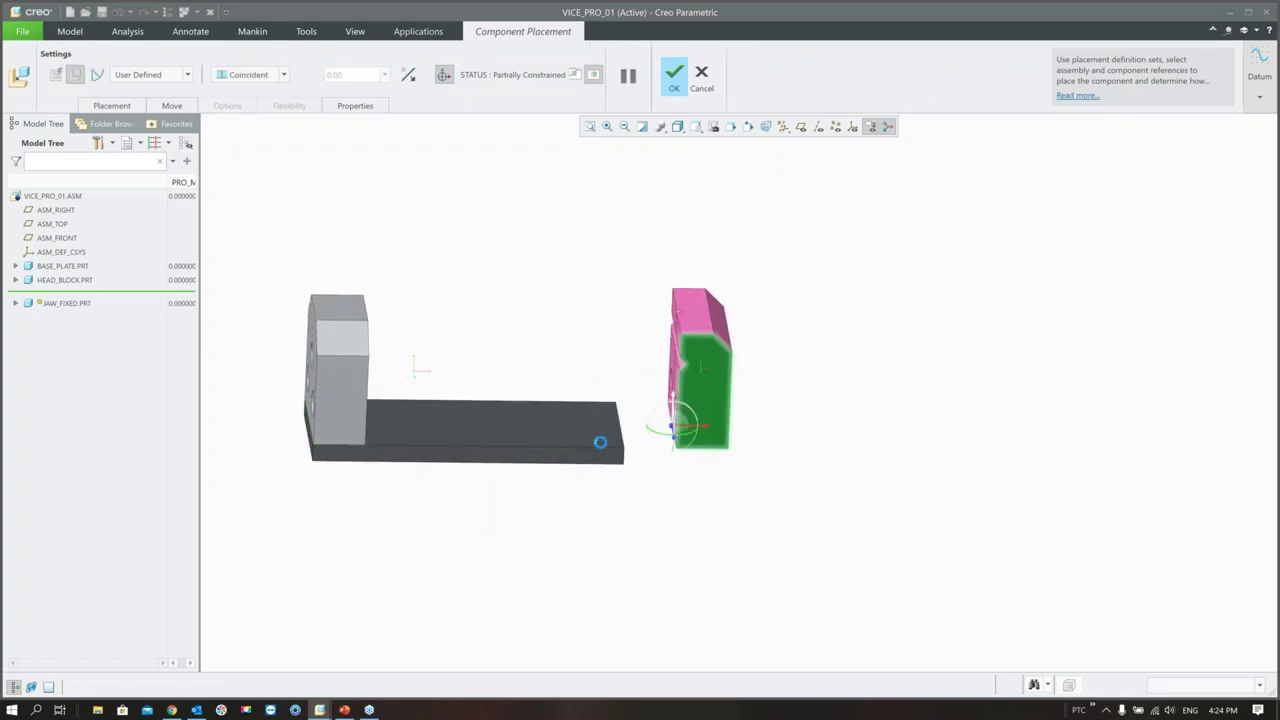
- Align the fixed jaw's side and back faces with the base plate's long side and free end, and complete the placement
{"action": "left_click", "coordinate": [588, 462]}
{"action": "middle_click_drag", "start_coordinate": [588, 462], "coordinate": [560, 500]}
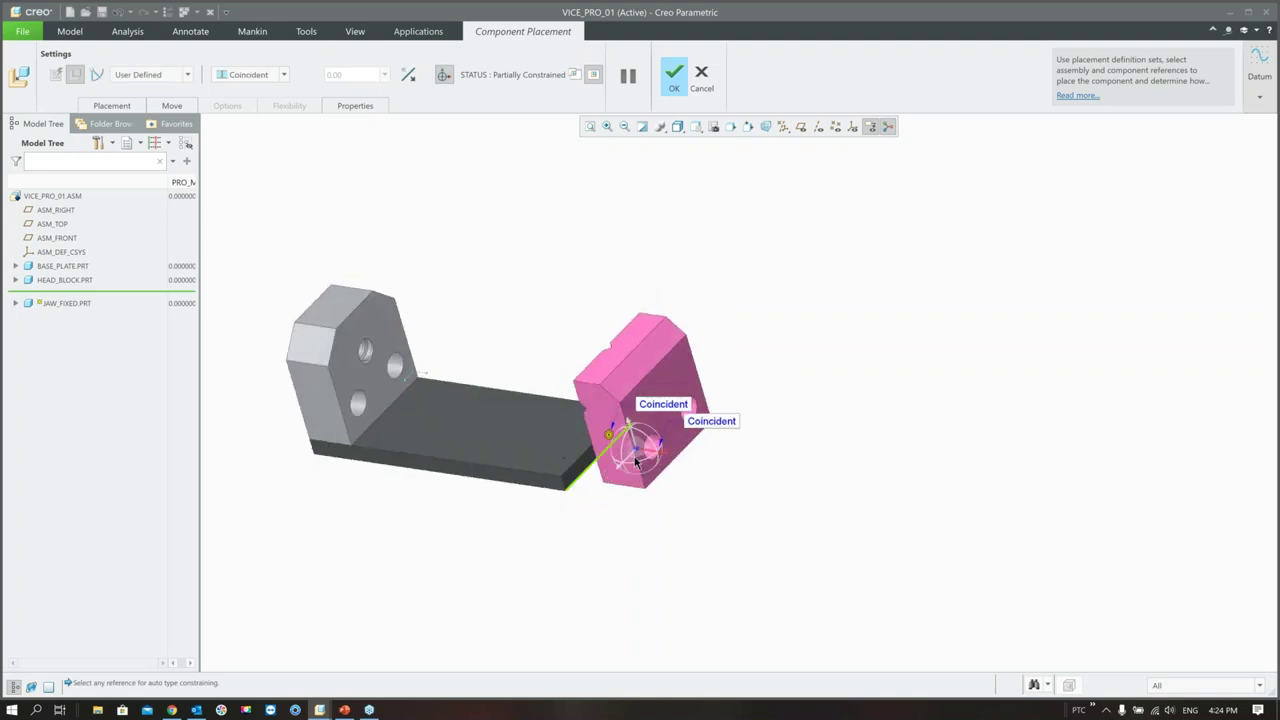
{"action": "left_click", "coordinate": [600, 445]}
{"action": "left_click", "coordinate": [578, 465]}
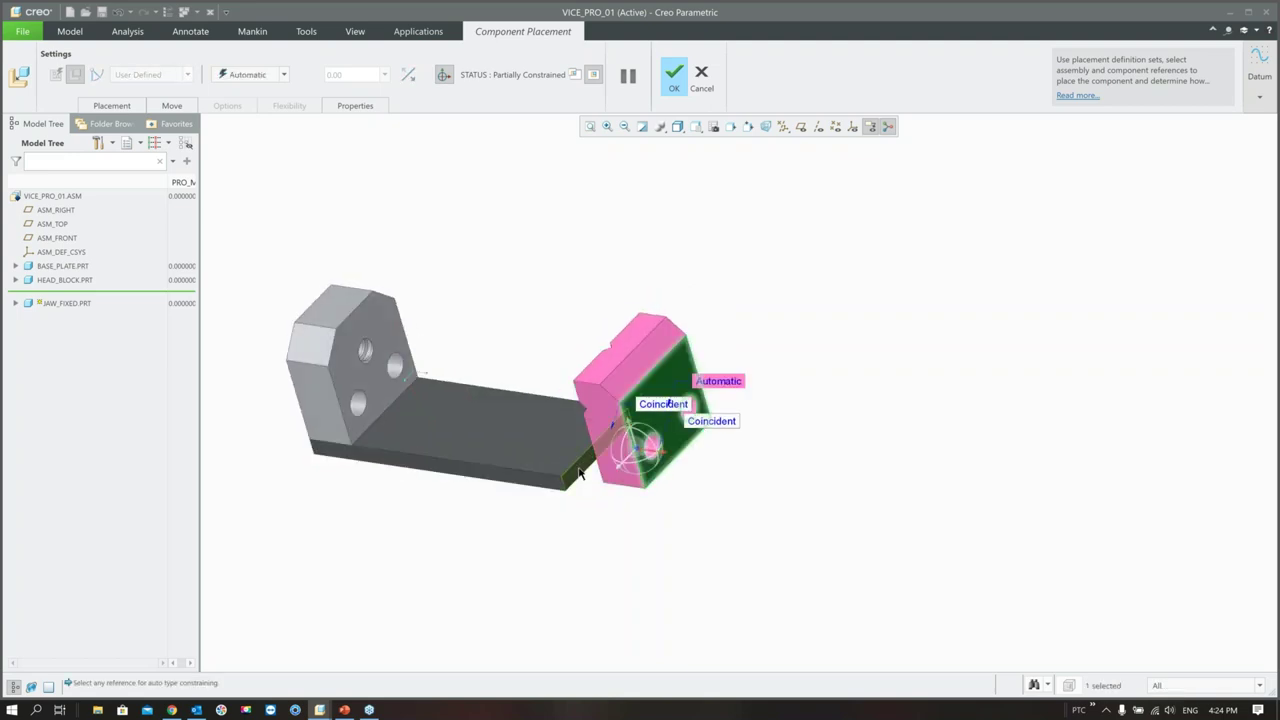
{"action": "middle_click", "coordinate": [603, 529]}
{"action": "mouse_move", "coordinate": [603, 529]}
{"action": "middle_mouse_down"}
{"action": "mouse_move", "coordinate": [654, 514]}
{"action": "mouse_move", "coordinate": [629, 511]}
{"action": "middle_mouse_up"}
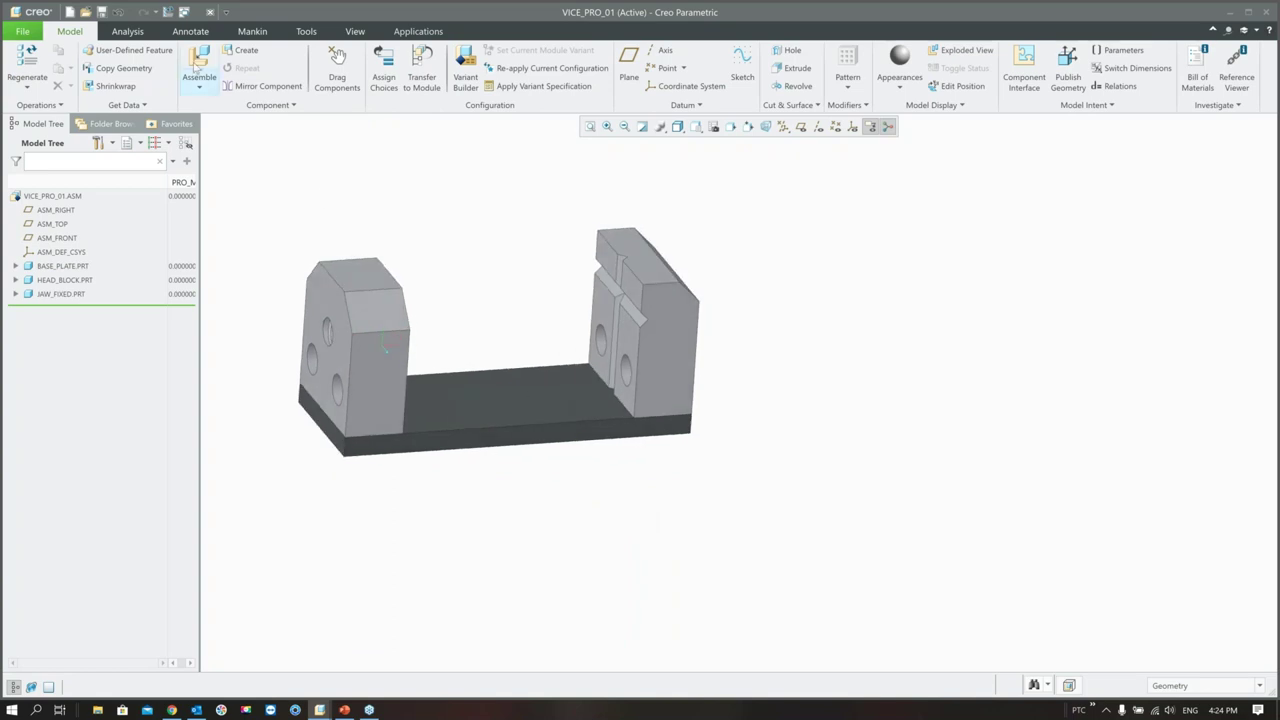
- Insert rod.prt and make its cylindrical surface coincident with the front lower hole of the fixed jaw
{"action": "left_click", "coordinate": [197, 66]}
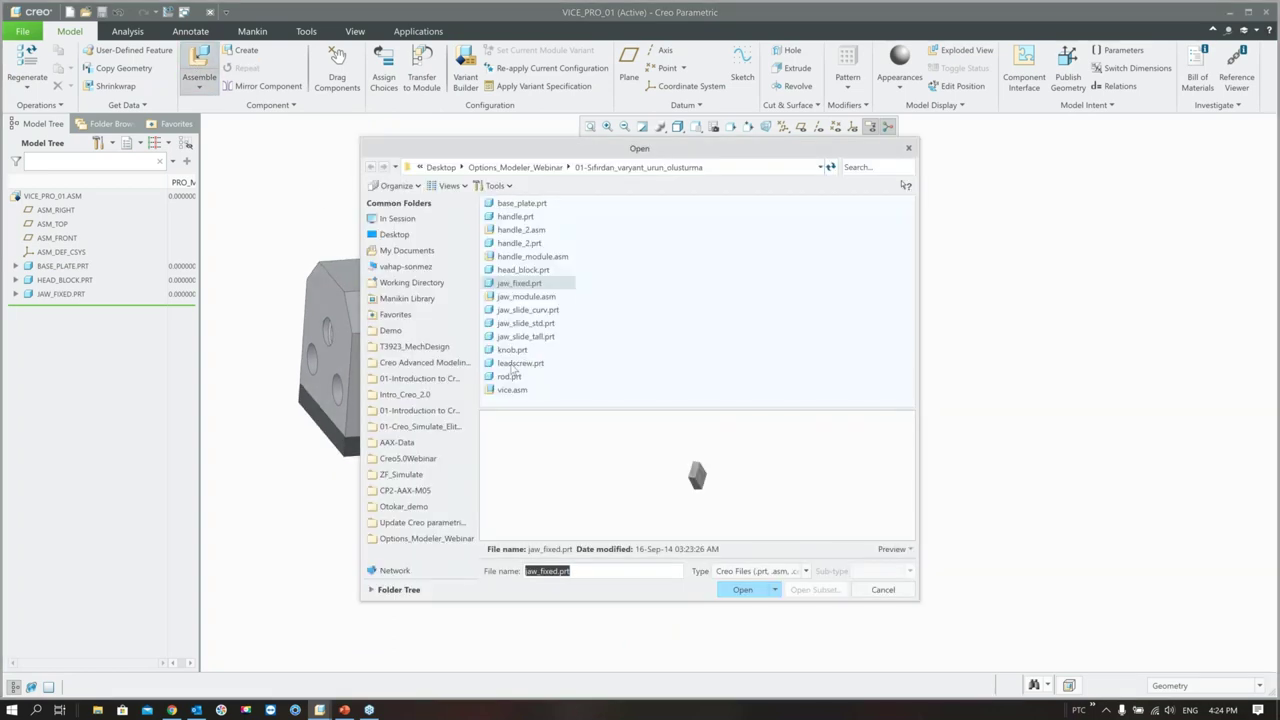
{"action": "left_click", "coordinate": [510, 377]}
{"action": "double_click", "coordinate": [508, 377]}
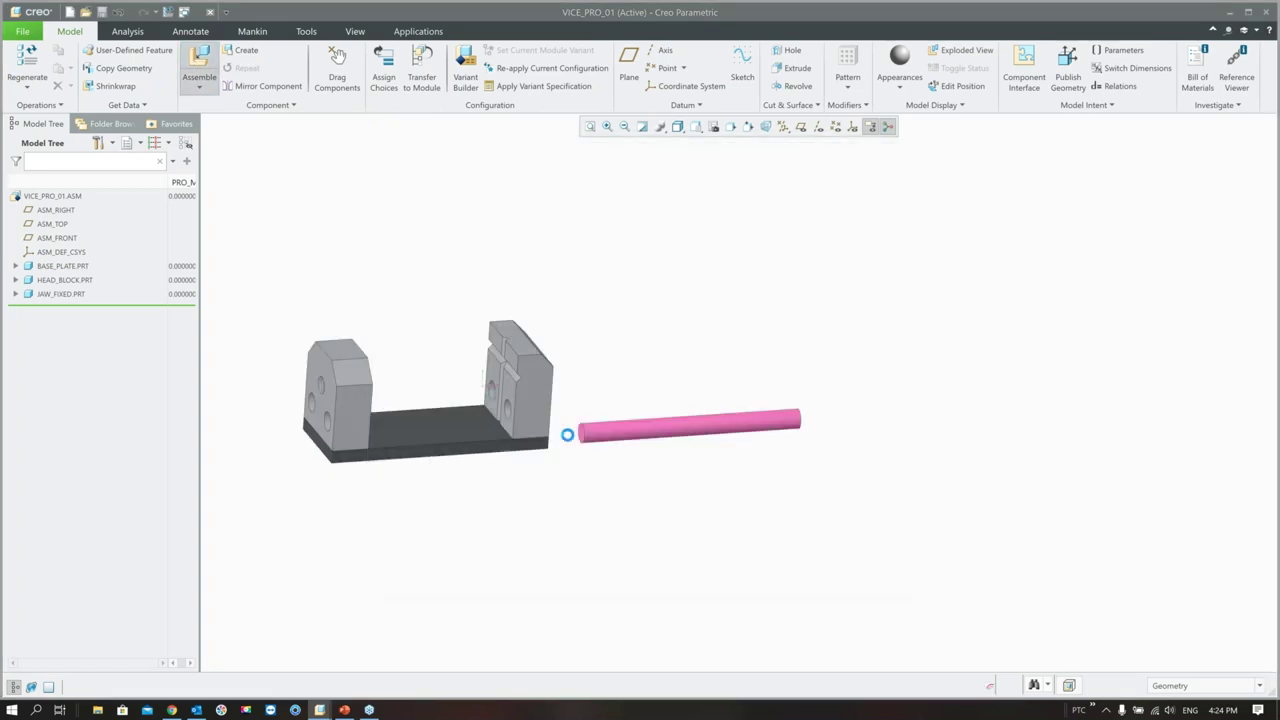
{"action": "scroll", "coordinate": [741, 427], "scroll_direction": "up", "scroll_amount": 2}
{"action": "left_click", "coordinate": [724, 416]}
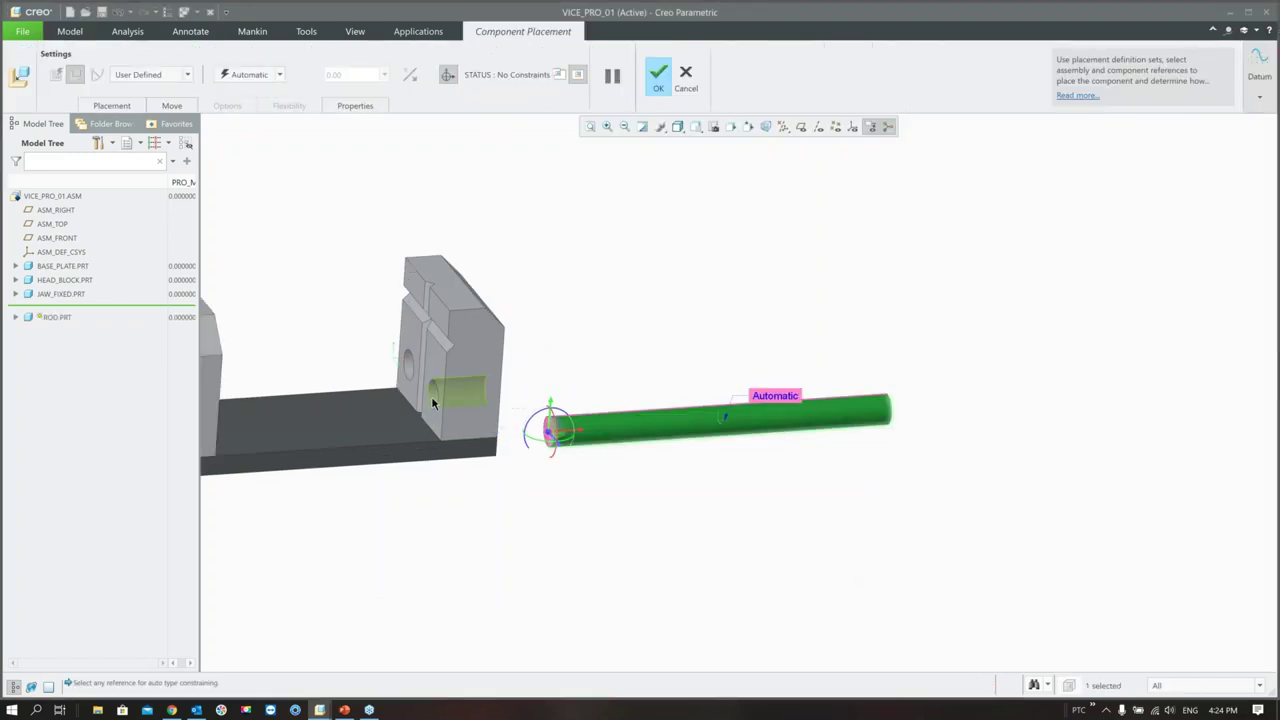
{"action": "mouse_move", "coordinate": [677, 423]}
{"action": "middle_mouse_down"}
{"action": "mouse_move", "coordinate": [629, 429]}
{"action": "mouse_move", "coordinate": [669, 417]}
{"action": "middle_mouse_up"}
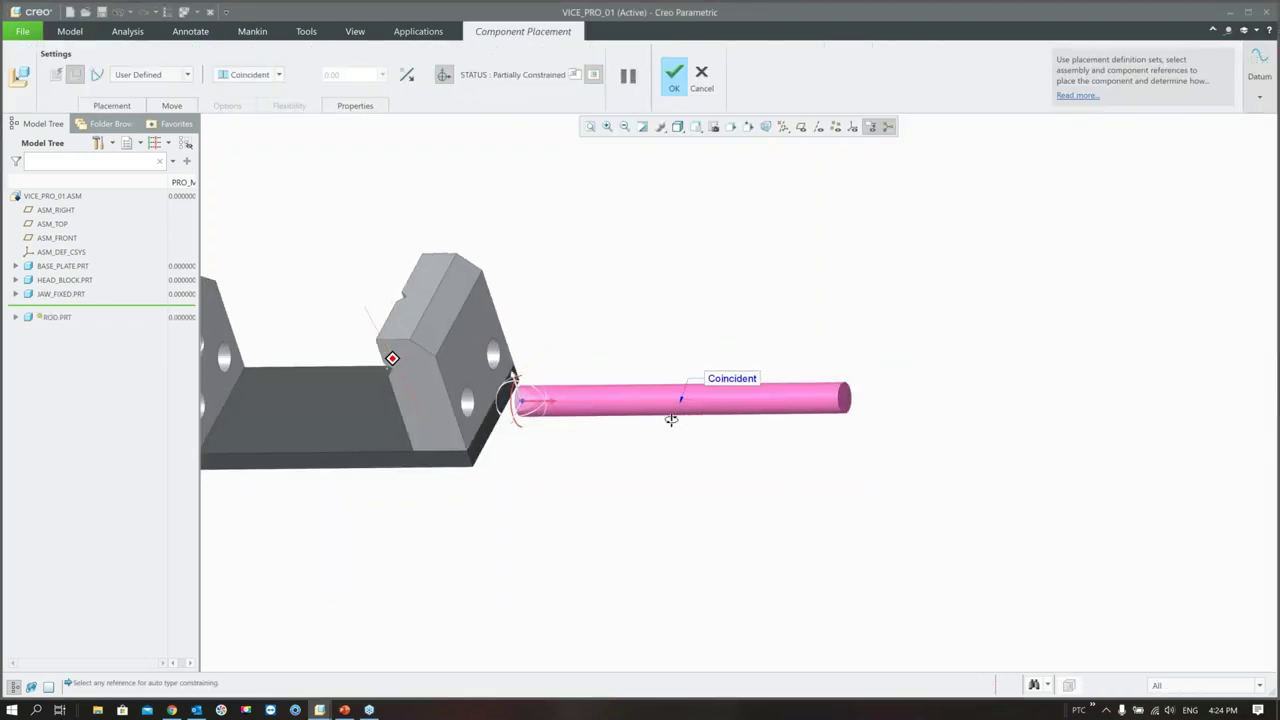
- Make the rod's end face coincident with the fixed jaw's outer face and complete the placement
{"action": "left_click", "coordinate": [852, 400]}
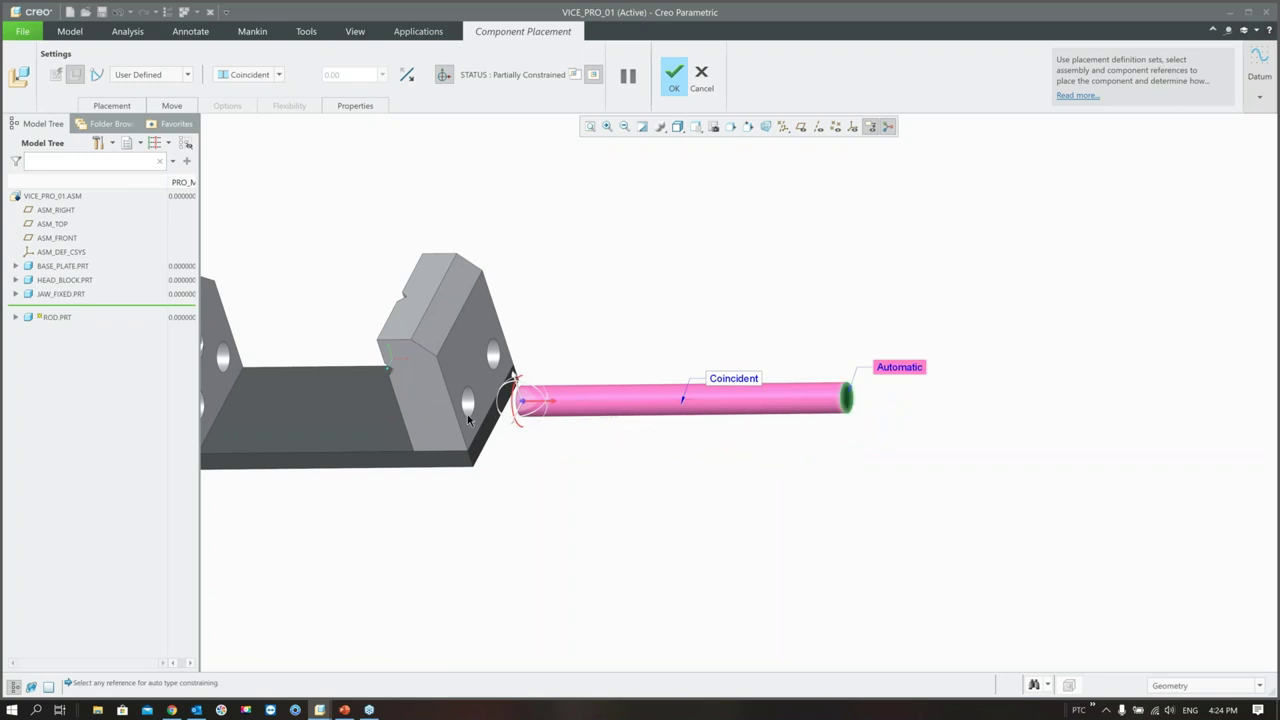
{"action": "left_click", "coordinate": [518, 428]}
{"action": "middle_click", "coordinate": [559, 441]}
{"action": "middle_click_drag", "start_coordinate": [563, 446], "coordinate": [395, 447]}
{"action": "scroll", "coordinate": [395, 447], "scroll_direction": "down", "scroll_amount": 2}
- Copy the placed rod and paste it into the fixed jaw's rear lower hole, keeping its end flush with the outer face
{"action": "left_click", "coordinate": [51, 308]}
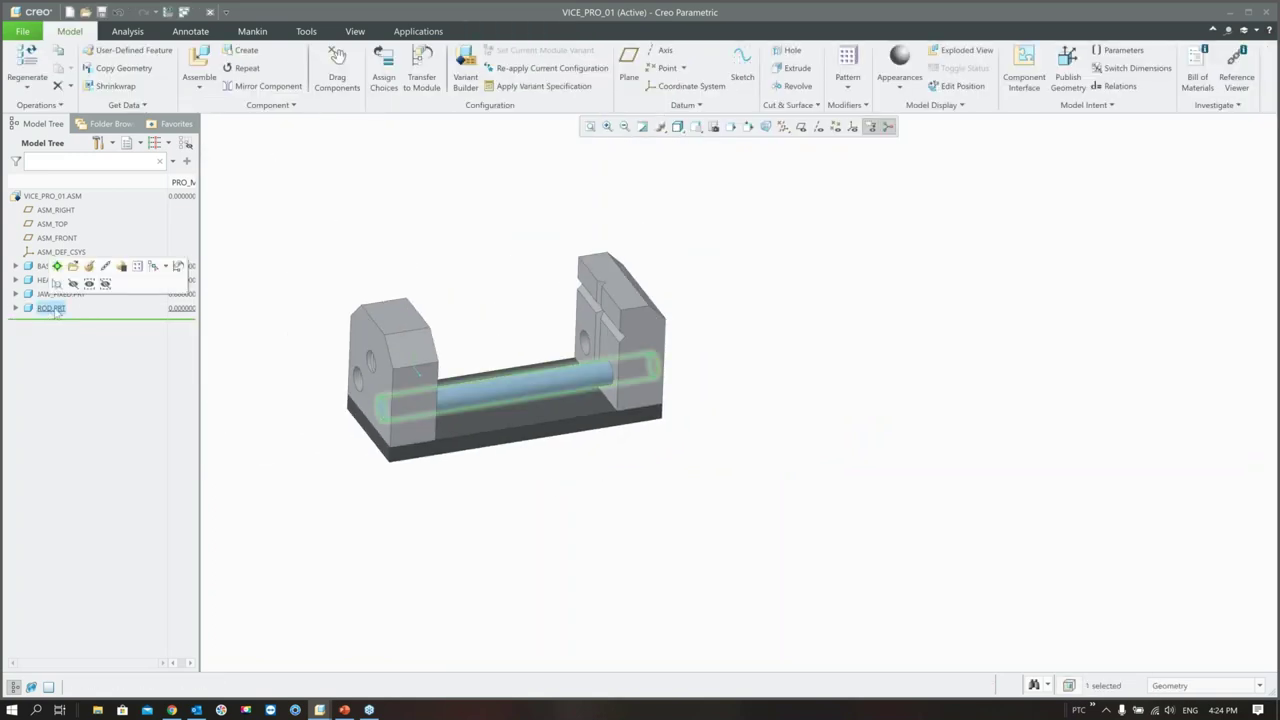
{"action": "mouse_move", "coordinate": [55, 309]}
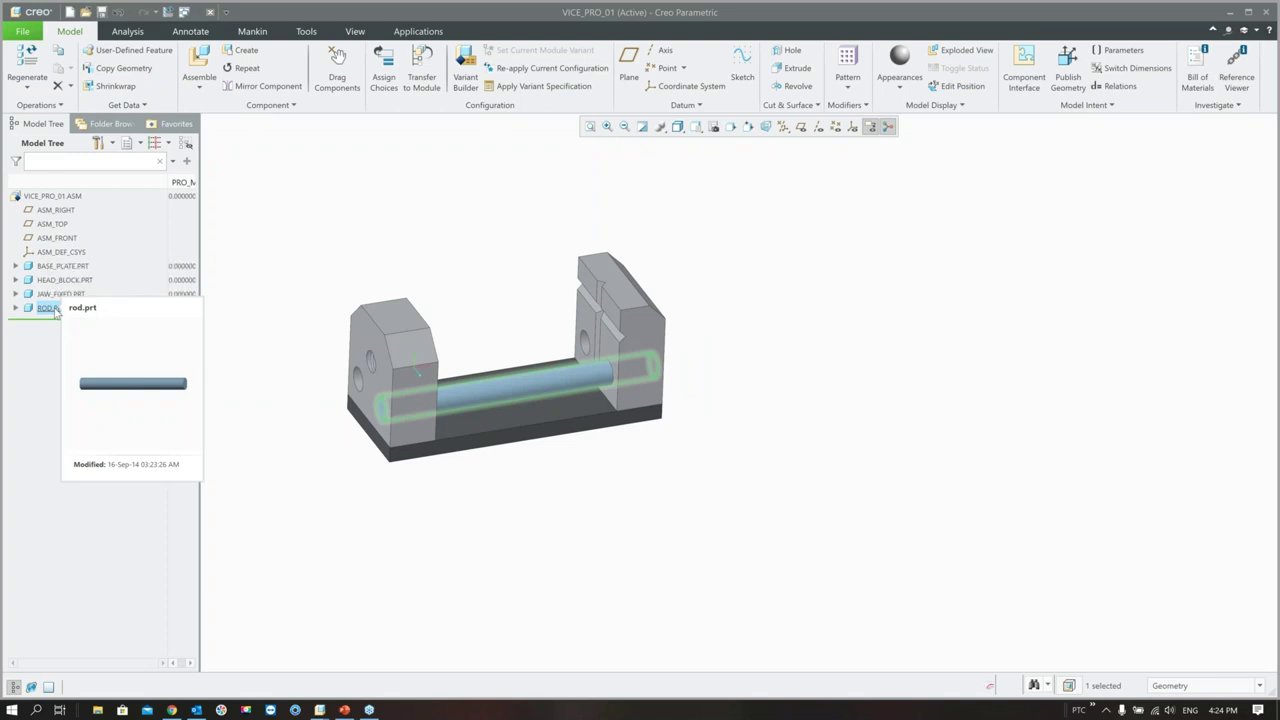
{"action": "key", "text": "ctrl+c"}
{"action": "key", "text": "ctrl+v"}
{"action": "scroll", "coordinate": [595, 348], "scroll_direction": "down", "scroll_amount": 3}
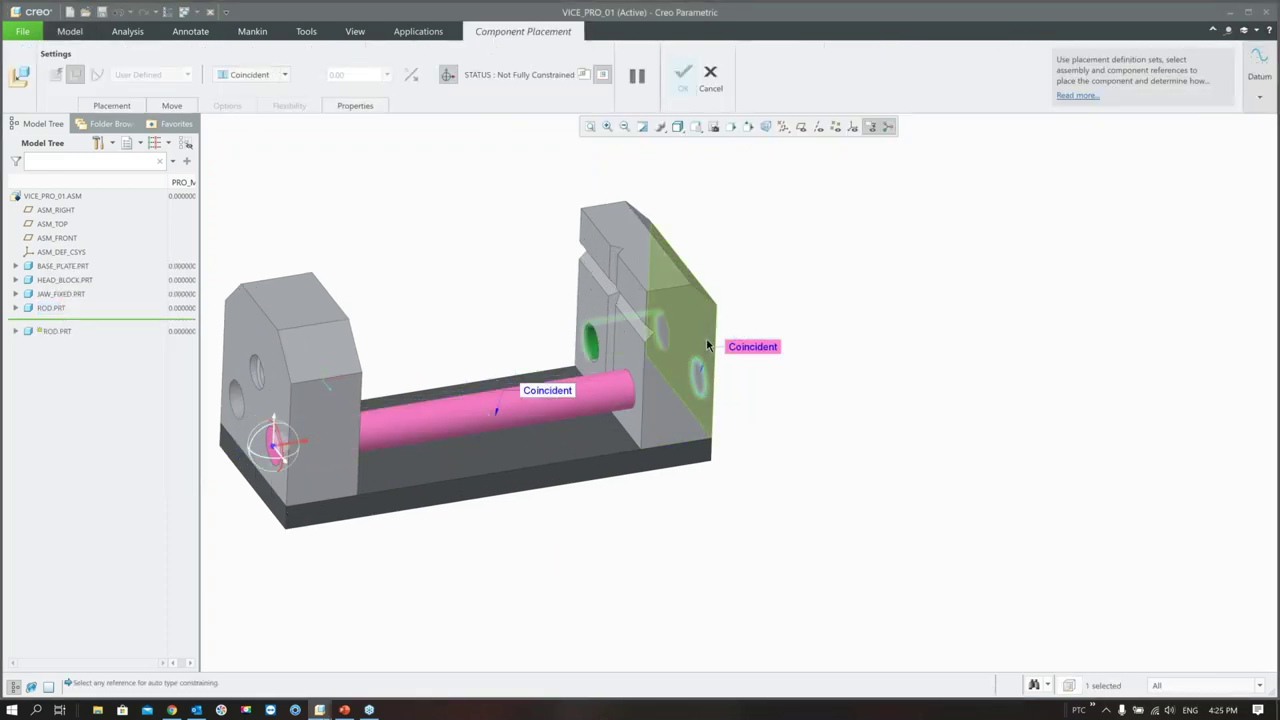
{"action": "left_click", "coordinate": [655, 325]}
{"action": "left_click", "coordinate": [683, 75]}
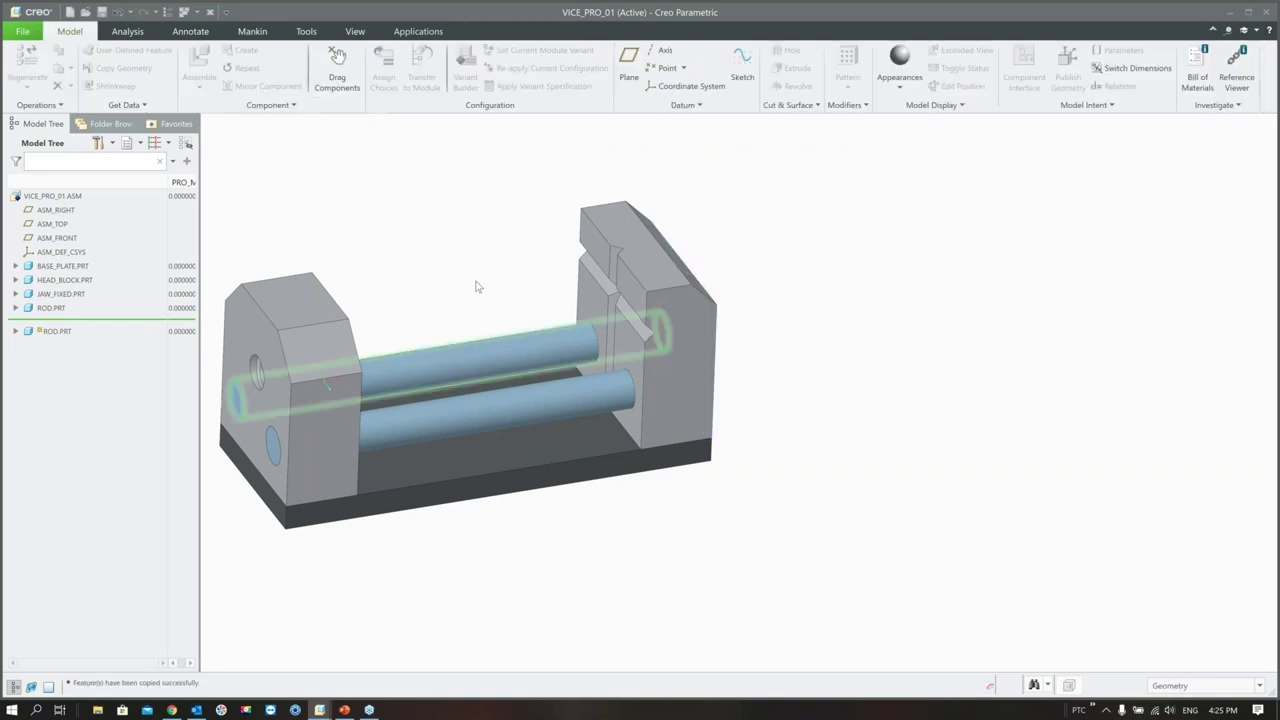
{"action": "scroll", "coordinate": [486, 312], "scroll_direction": "up", "scroll_amount": 2}
{"action": "middle_click_drag", "start_coordinate": [486, 312], "coordinate": [522, 381]}
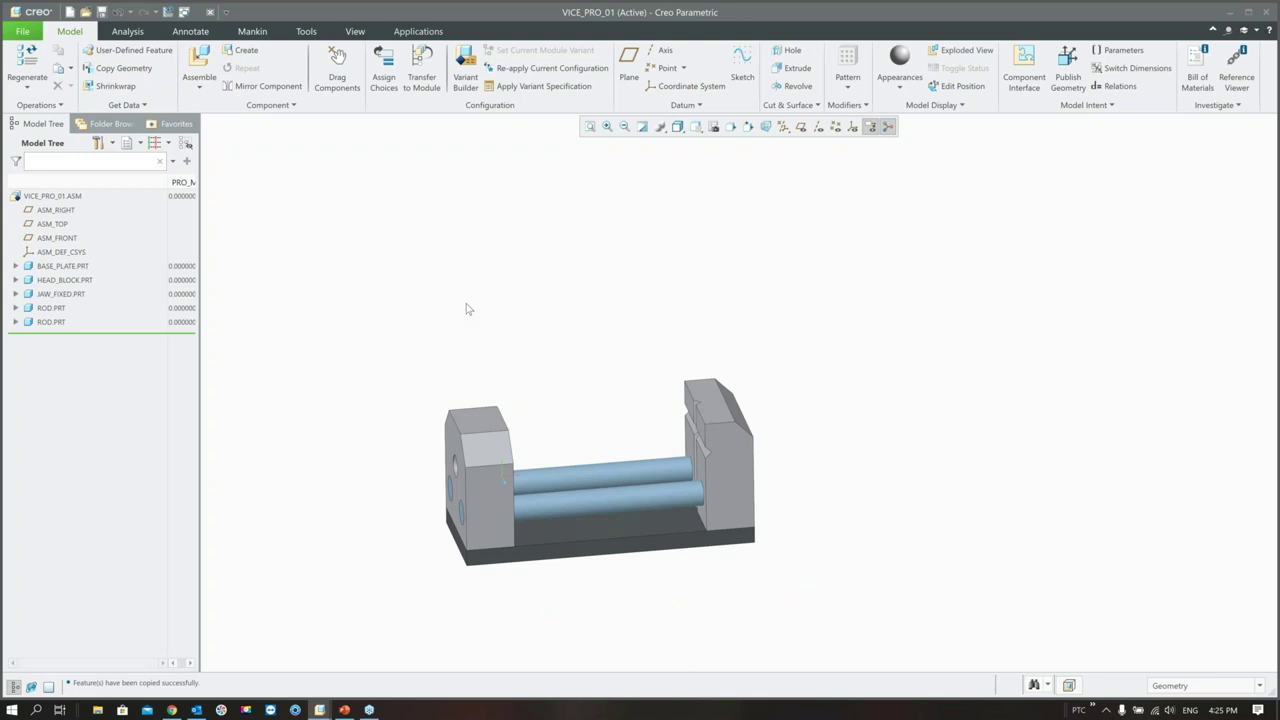
{"action": "left_click", "coordinate": [197, 62]}
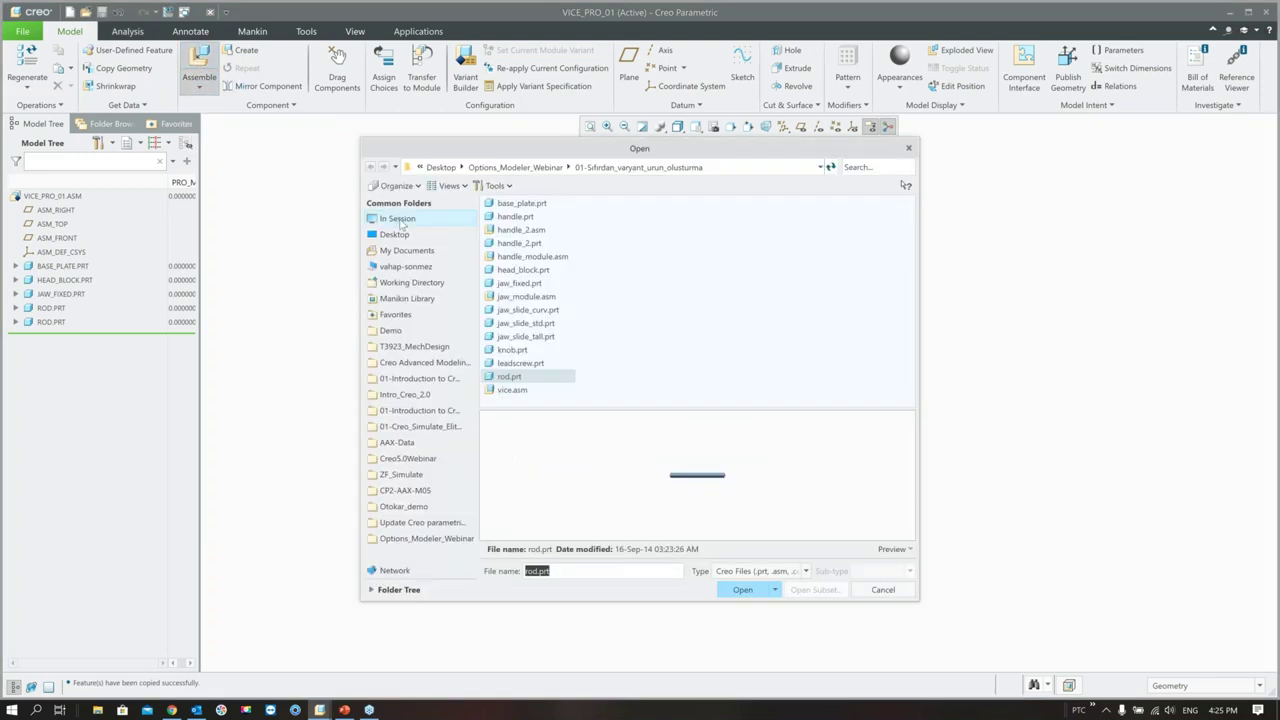
{"action": "left_click", "coordinate": [398, 219]}
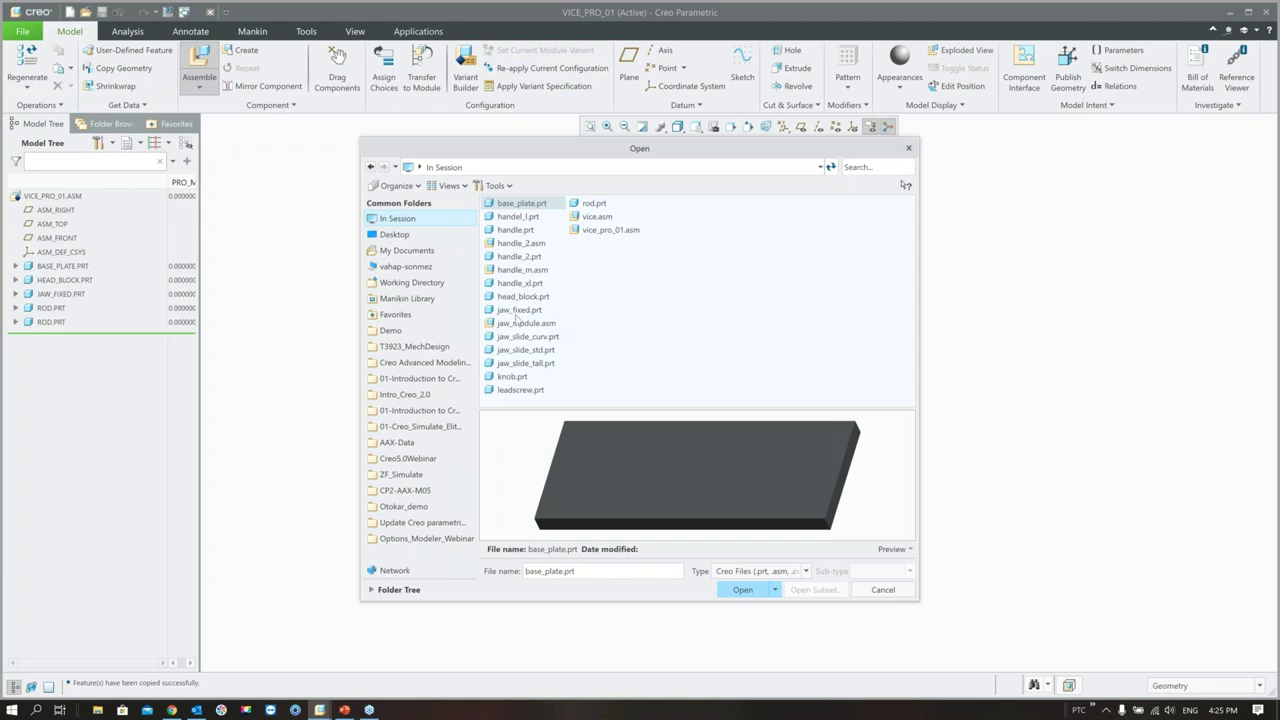
{"action": "left_click", "coordinate": [519, 270]}
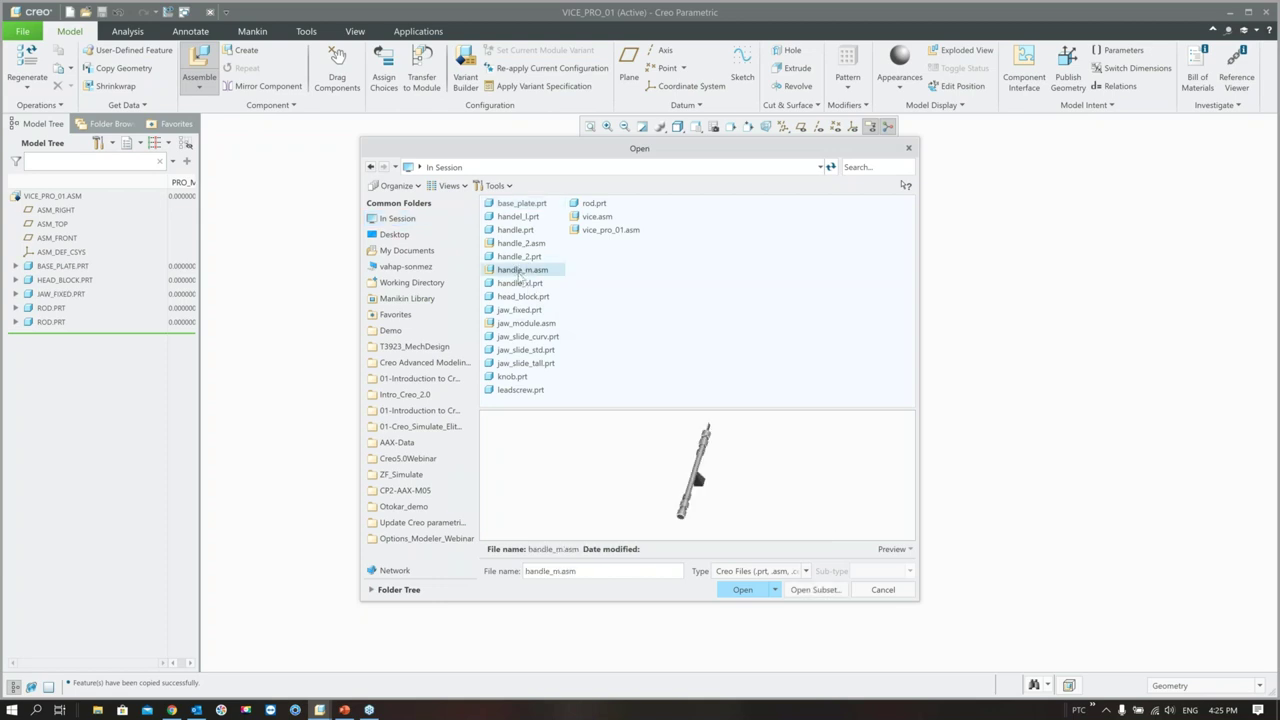
{"action": "double_click", "coordinate": [514, 271]}
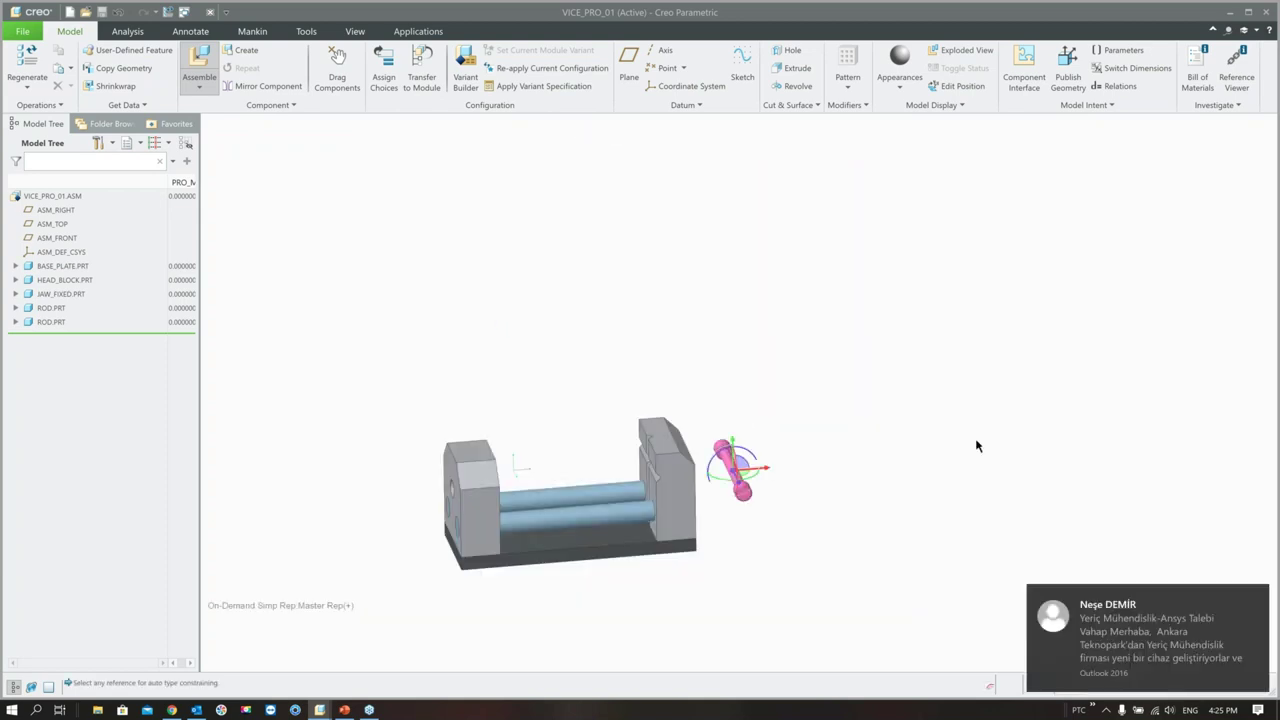
{"action": "left_click", "coordinate": [1257, 598]}
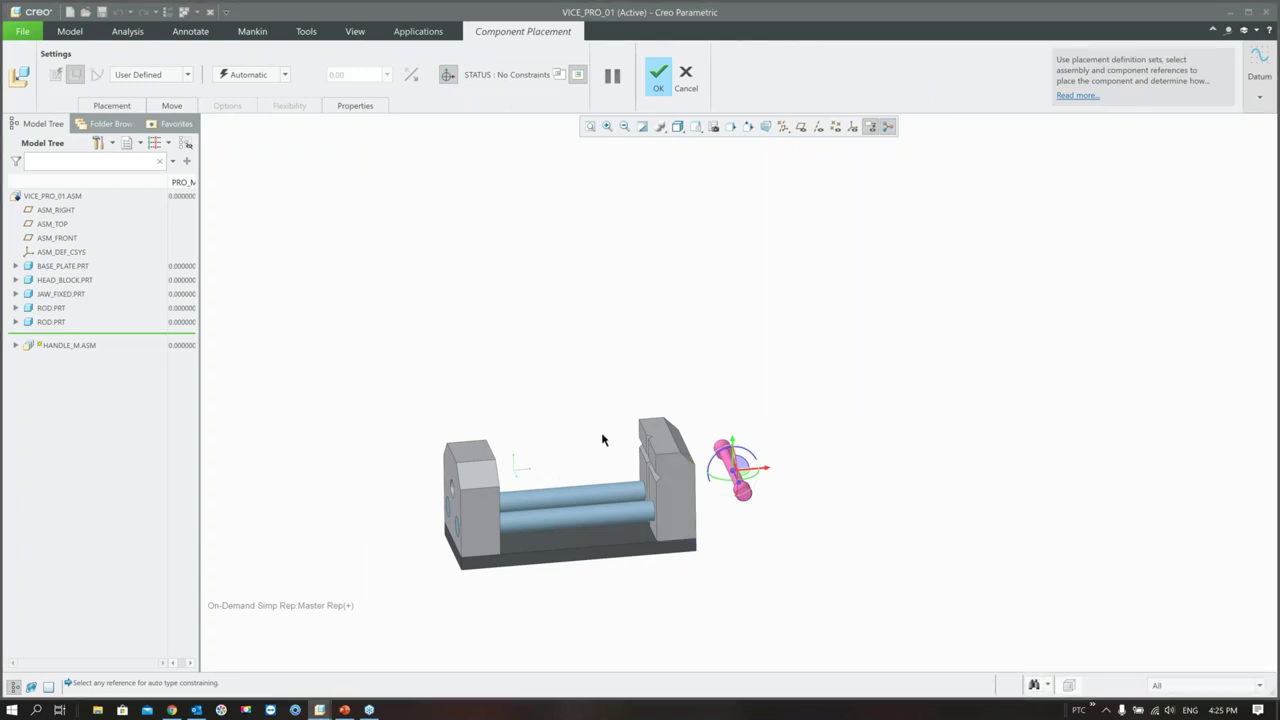
{"action": "scroll", "coordinate": [605, 450], "scroll_direction": "down", "scroll_amount": 3}
{"action": "middle_click_drag", "start_coordinate": [603, 460], "coordinate": [603, 251]}
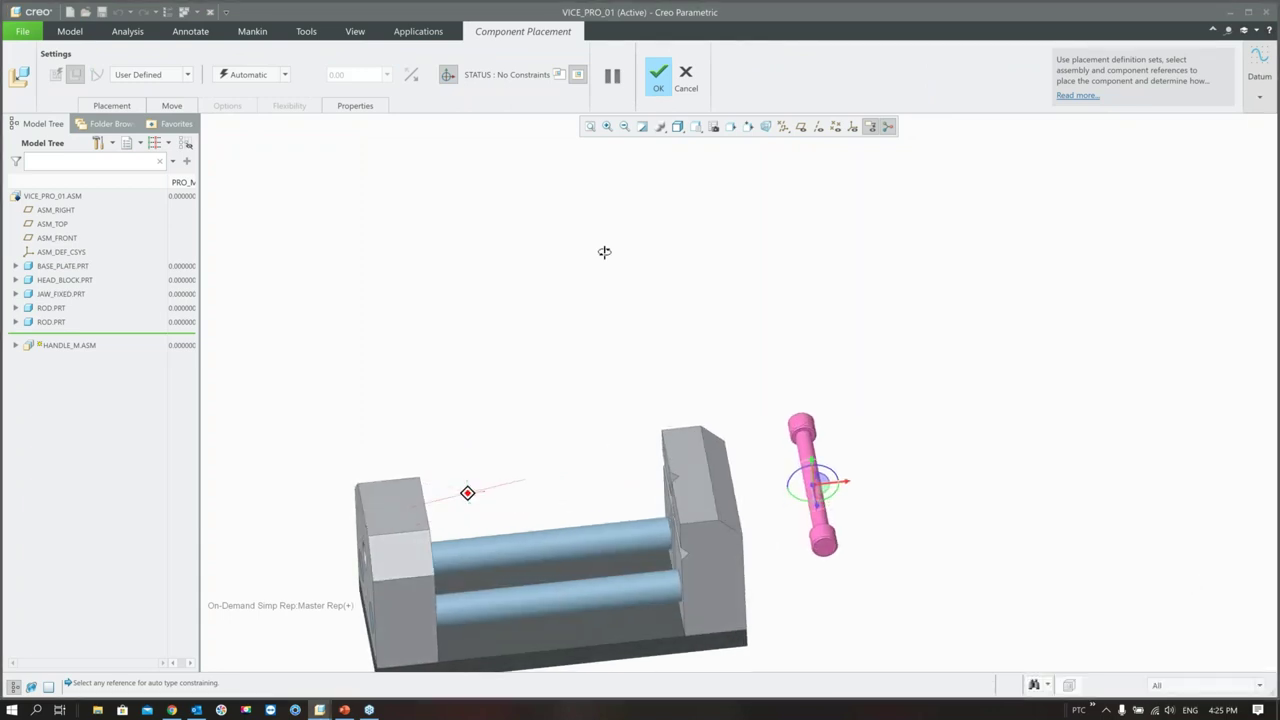
{"action": "left_click", "coordinate": [686, 80]}
- Insert jaw_module.asm and make its front lower hole coincident with the front rod's cylindrical surface
{"action": "left_click", "coordinate": [199, 62]}
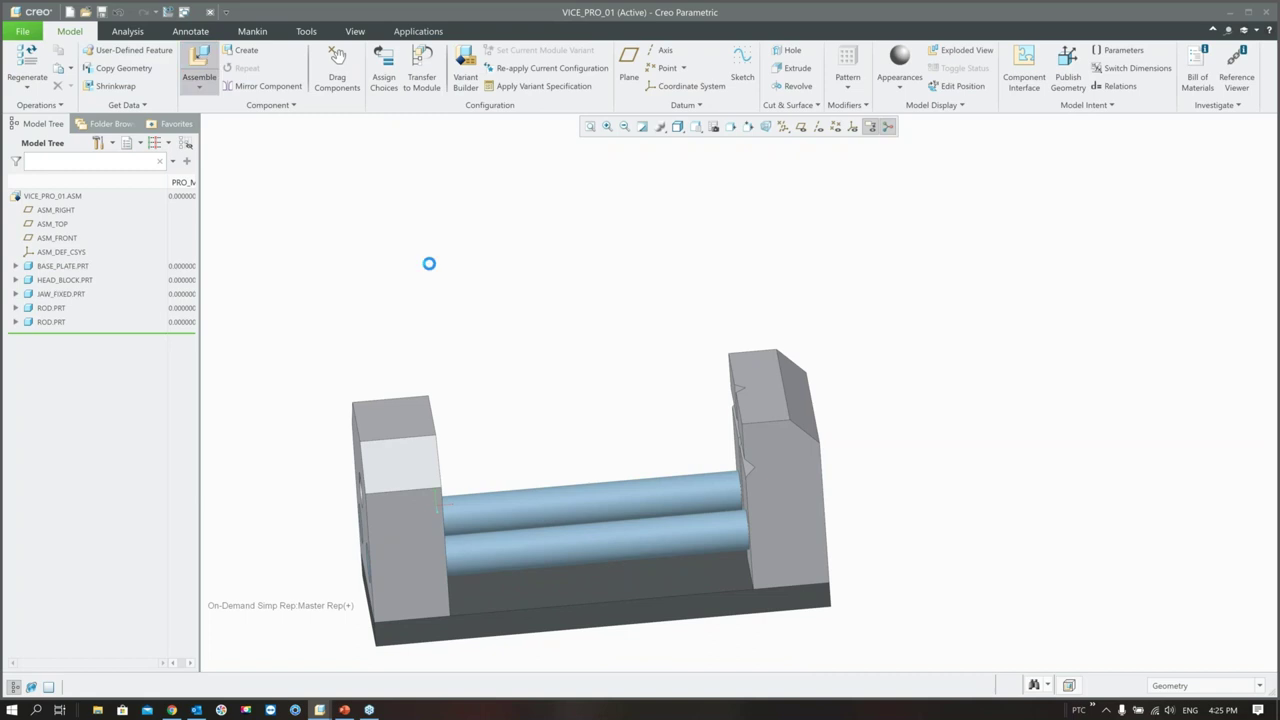
{"action": "left_click", "coordinate": [510, 297]}
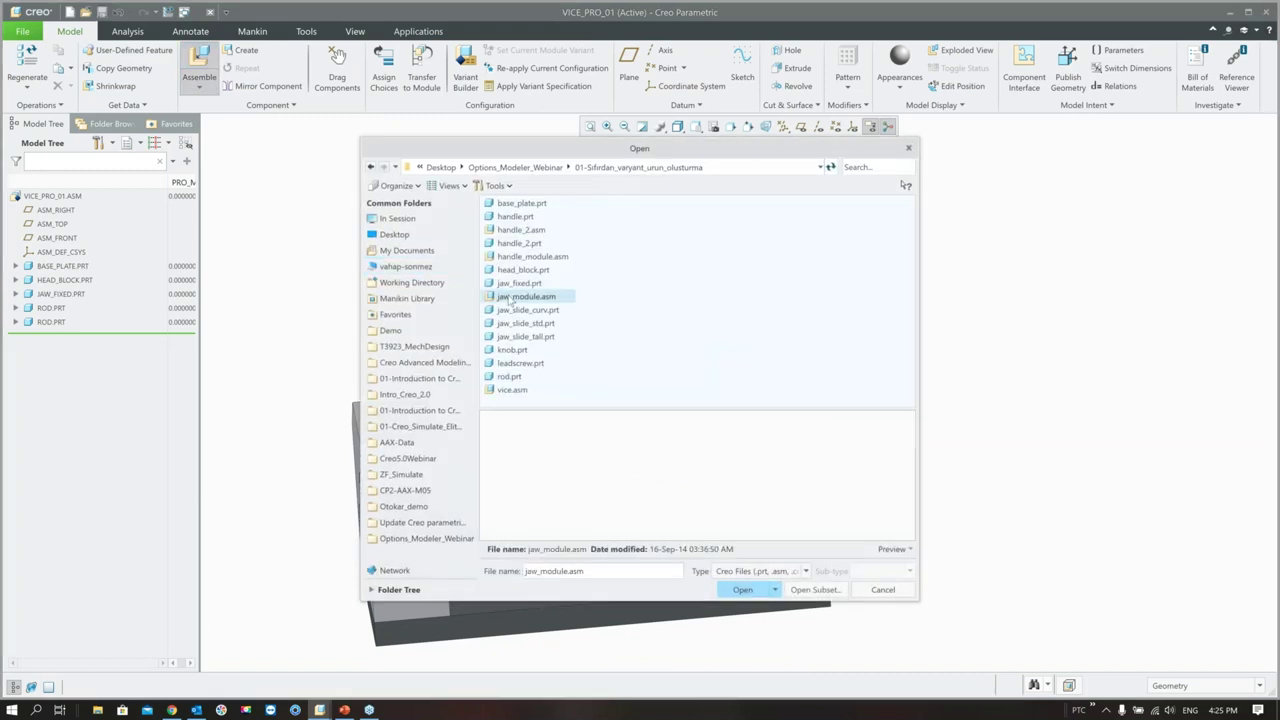
{"action": "double_click", "coordinate": [510, 297]}
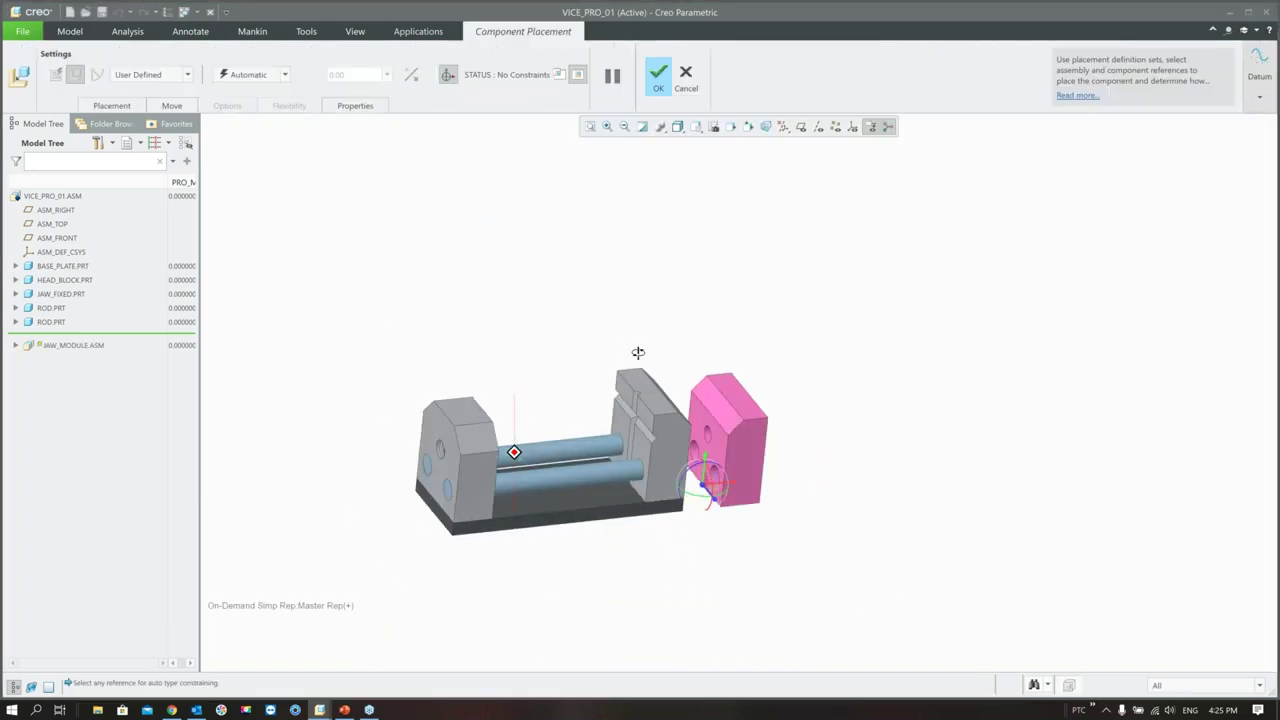
{"action": "scroll", "coordinate": [621, 472], "scroll_direction": "up", "scroll_amount": 2}
{"action": "scroll", "coordinate": [816, 472], "scroll_direction": "up", "scroll_amount": 4}
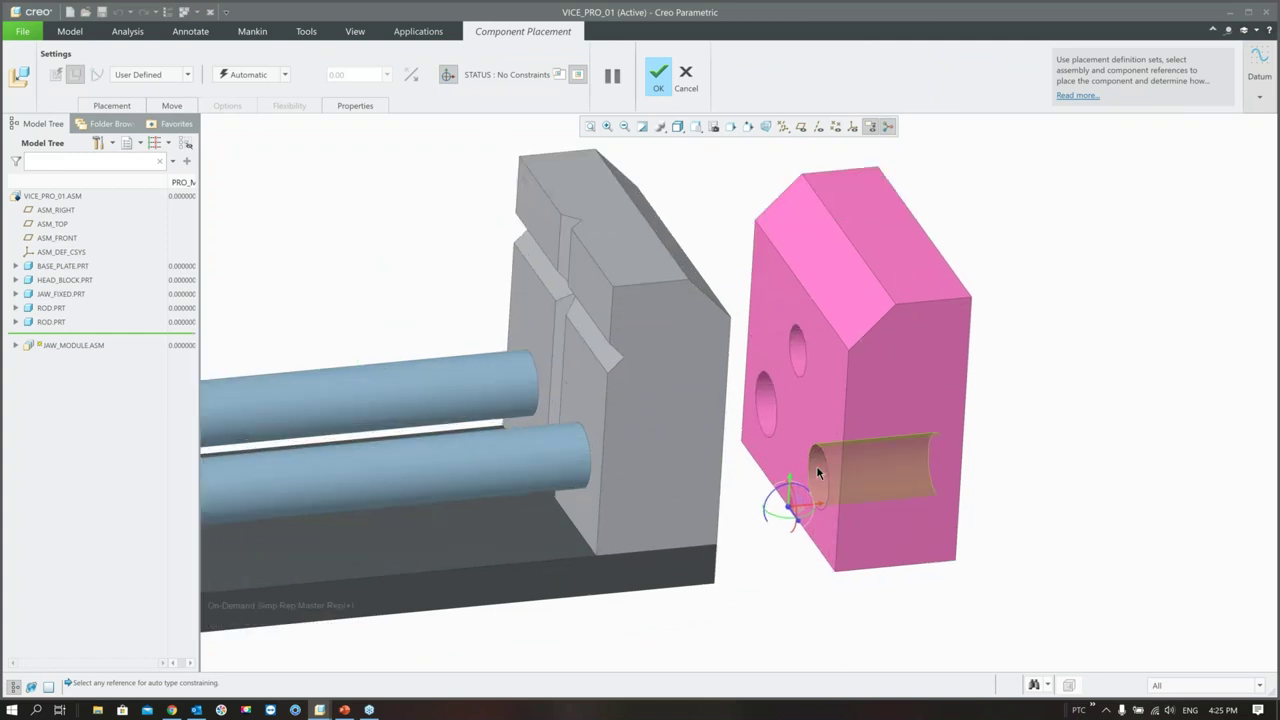
{"action": "left_click", "coordinate": [816, 465]}
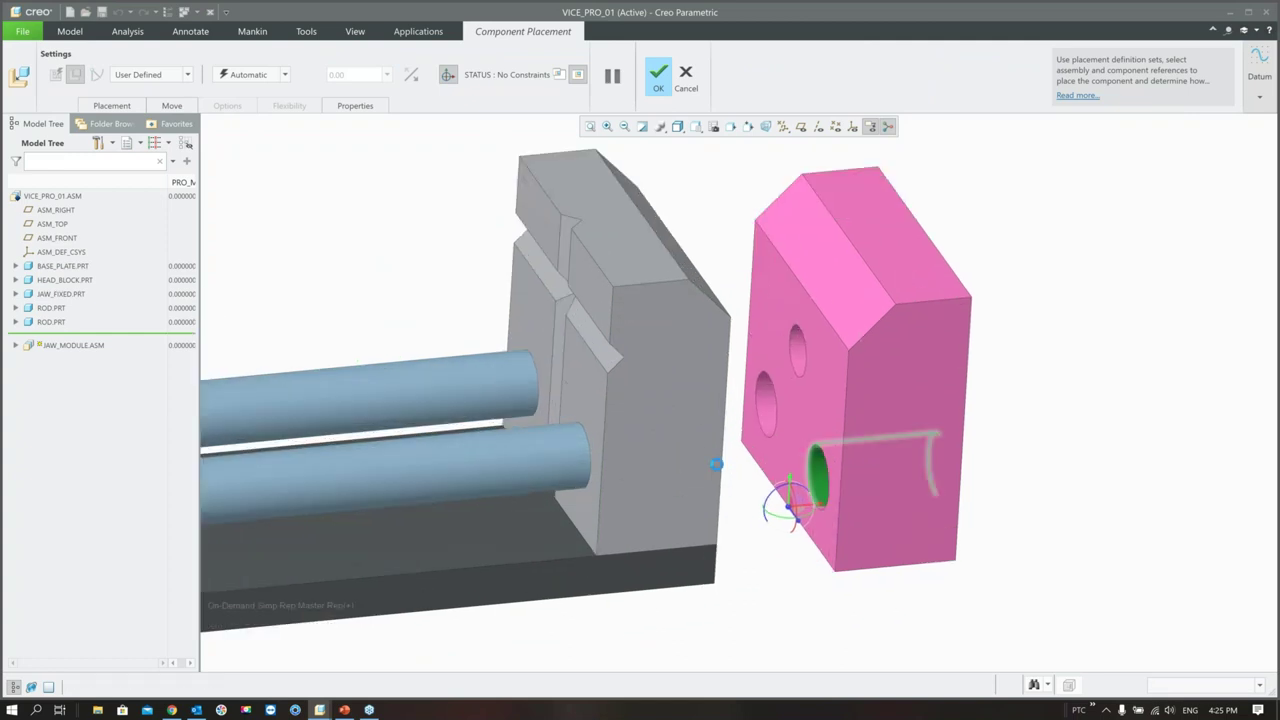
{"action": "left_click", "coordinate": [466, 475]}
- Constrain the jaw module's rear lower hole to the rear rod and set the constraint type to Coincident
{"action": "scroll", "coordinate": [786, 425], "scroll_direction": "down", "scroll_amount": 3}
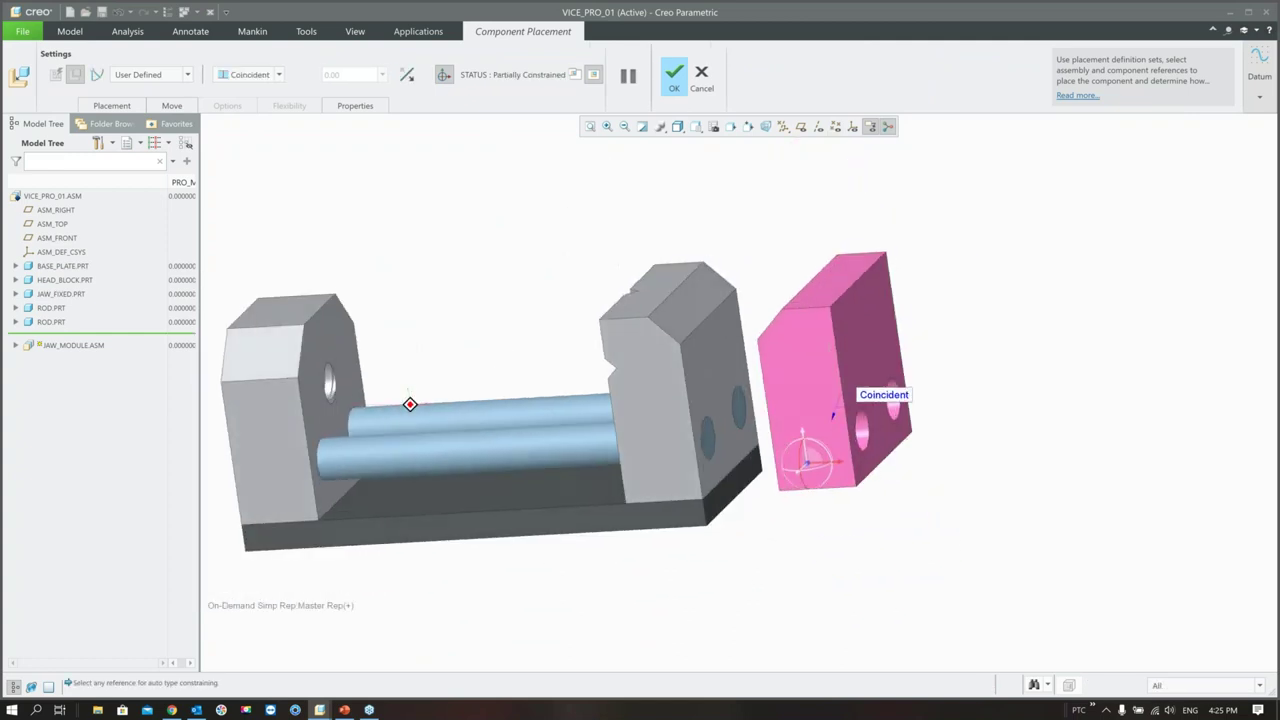
{"action": "scroll", "coordinate": [906, 413], "scroll_direction": "up", "scroll_amount": 2}
{"action": "left_click", "coordinate": [870, 390]}
{"action": "middle_click_drag", "start_coordinate": [703, 414], "coordinate": [508, 337]}
{"action": "left_click", "coordinate": [343, 391]}
{"action": "scroll", "coordinate": [657, 410], "scroll_direction": "down", "scroll_amount": 2}
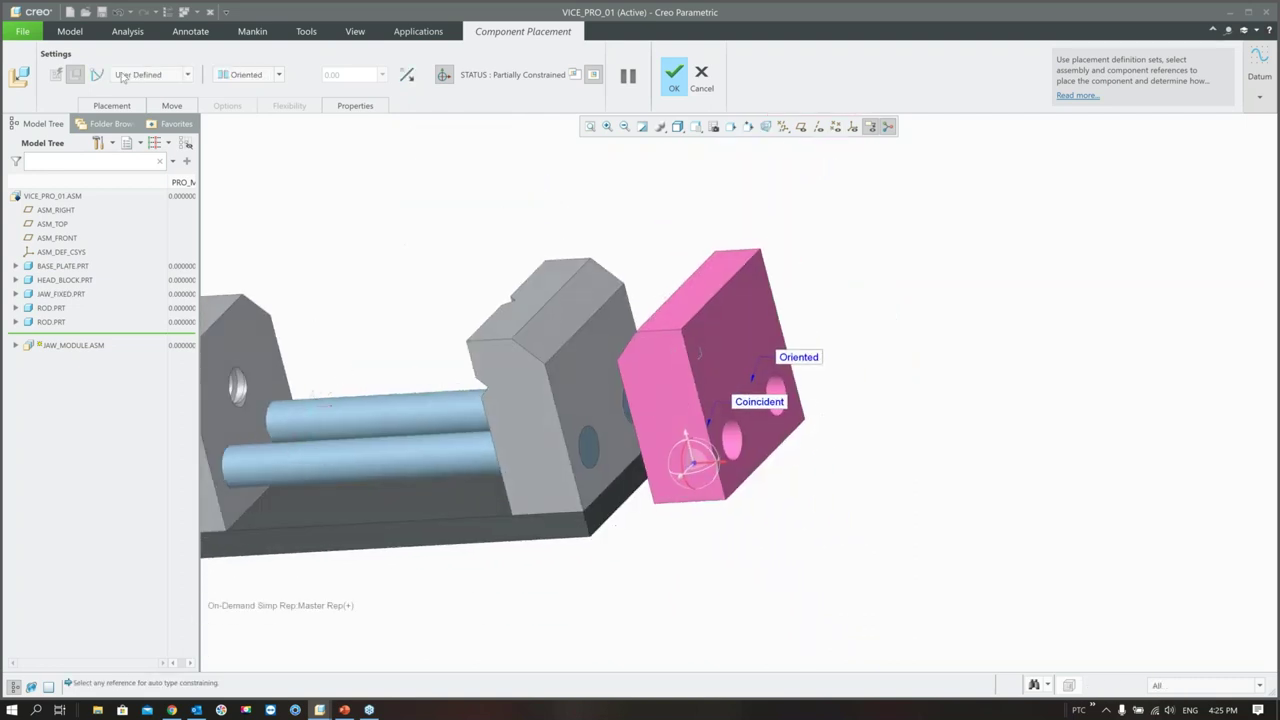
{"action": "left_click", "coordinate": [252, 77]}
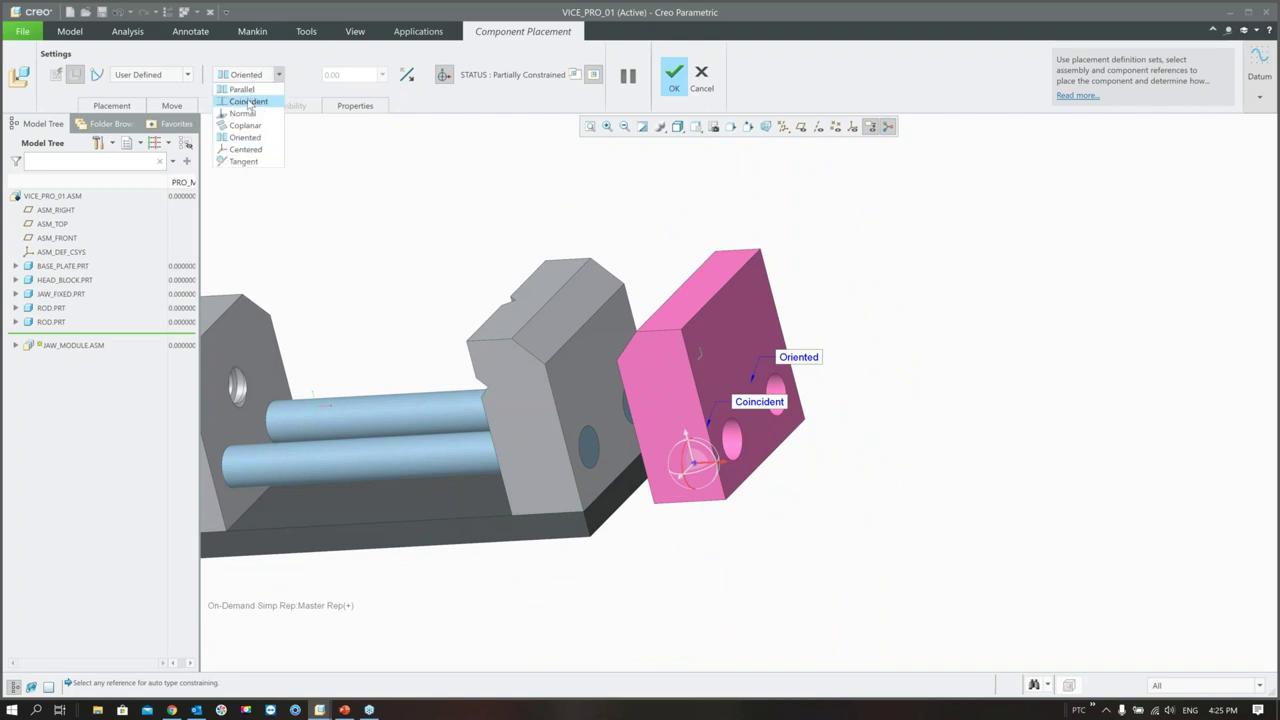
{"action": "left_click", "coordinate": [249, 102]}
- Add a Distance constraint between the jaw module's and fixed jaw's facing surfaces, move the module midway along the rods, and complete the placement
{"action": "left_click", "coordinate": [714, 345]}
{"action": "middle_click_drag", "start_coordinate": [538, 383], "coordinate": [523, 357]}
{"action": "left_click", "coordinate": [523, 357]}
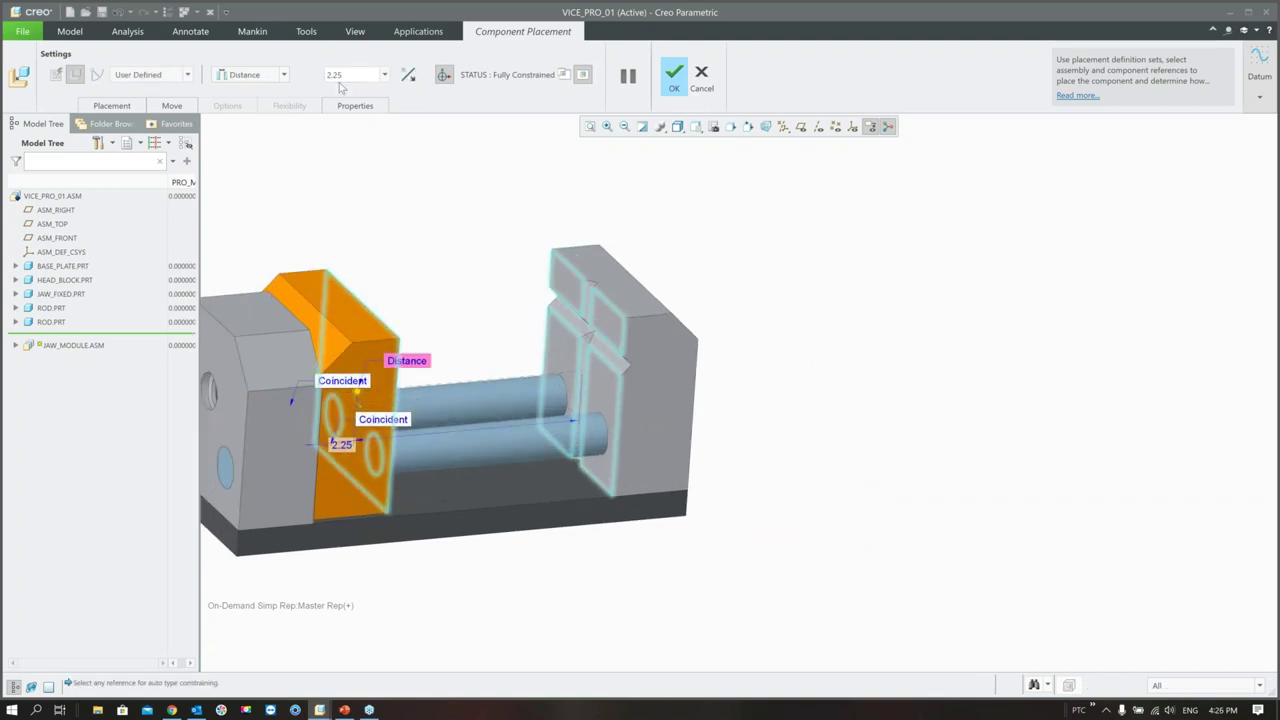
{"action": "middle_click_drag", "start_coordinate": [355, 392], "coordinate": [356, 395]}
{"action": "left_click_drag", "start_coordinate": [357, 393], "coordinate": [465, 383]}
{"action": "left_click", "coordinate": [672, 88]}
{"action": "scroll", "coordinate": [834, 491], "scroll_direction": "down", "scroll_amount": 5}
{"action": "middle_click_drag", "start_coordinate": [791, 523], "coordinate": [706, 502]}
{"action": "scroll", "coordinate": [650, 470], "scroll_direction": "up", "scroll_amount": 3}
{"action": "middle_click_drag", "start_coordinate": [650, 470], "coordinate": [595, 439]}
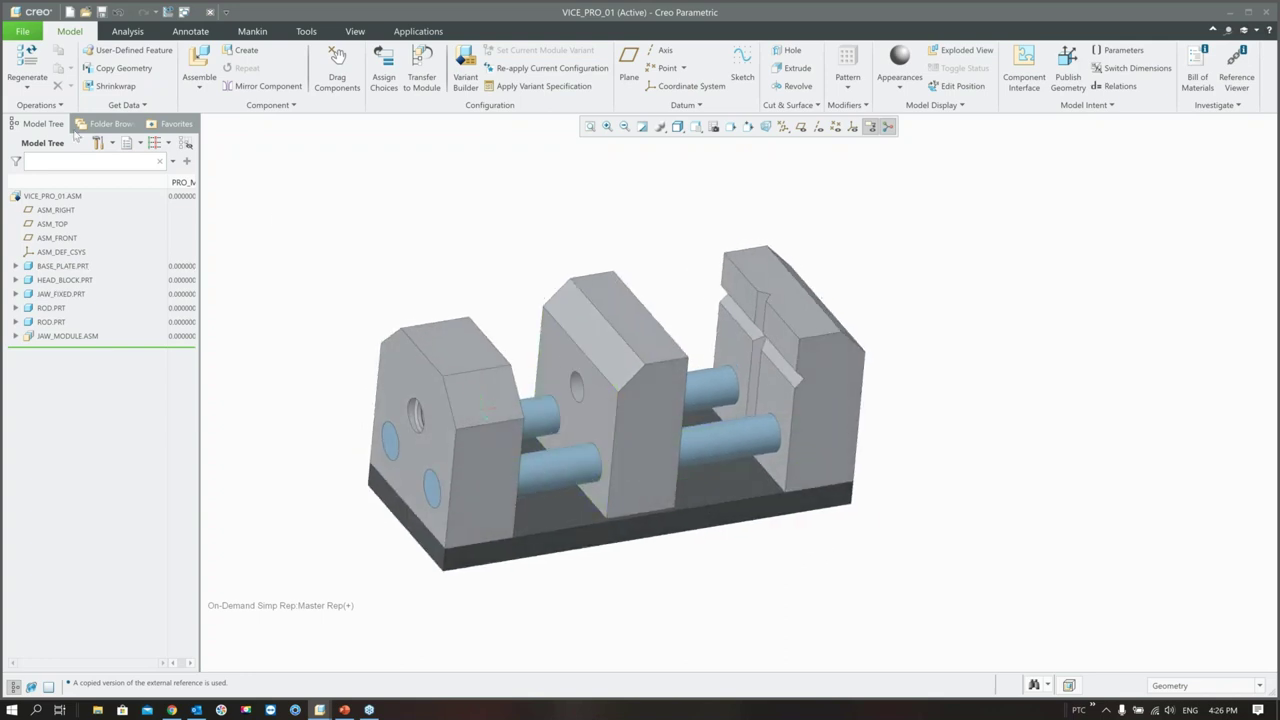
- Close the Outlook window
{"action": "right_click", "coordinate": [196, 710]}
{"action": "left_click", "coordinate": [180, 682]}
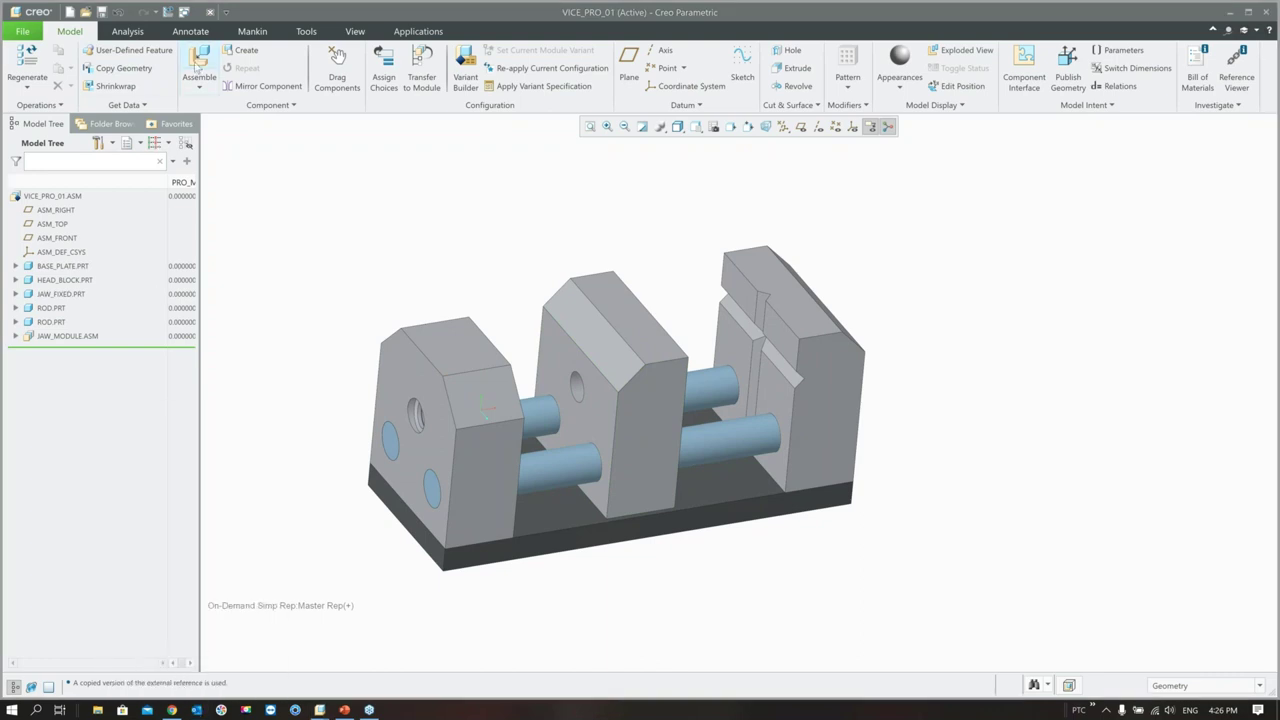
- Insert leadscrew.prt and make its cylindrical tip coincident with the upper hole of the jaw module
{"action": "left_click", "coordinate": [198, 68]}
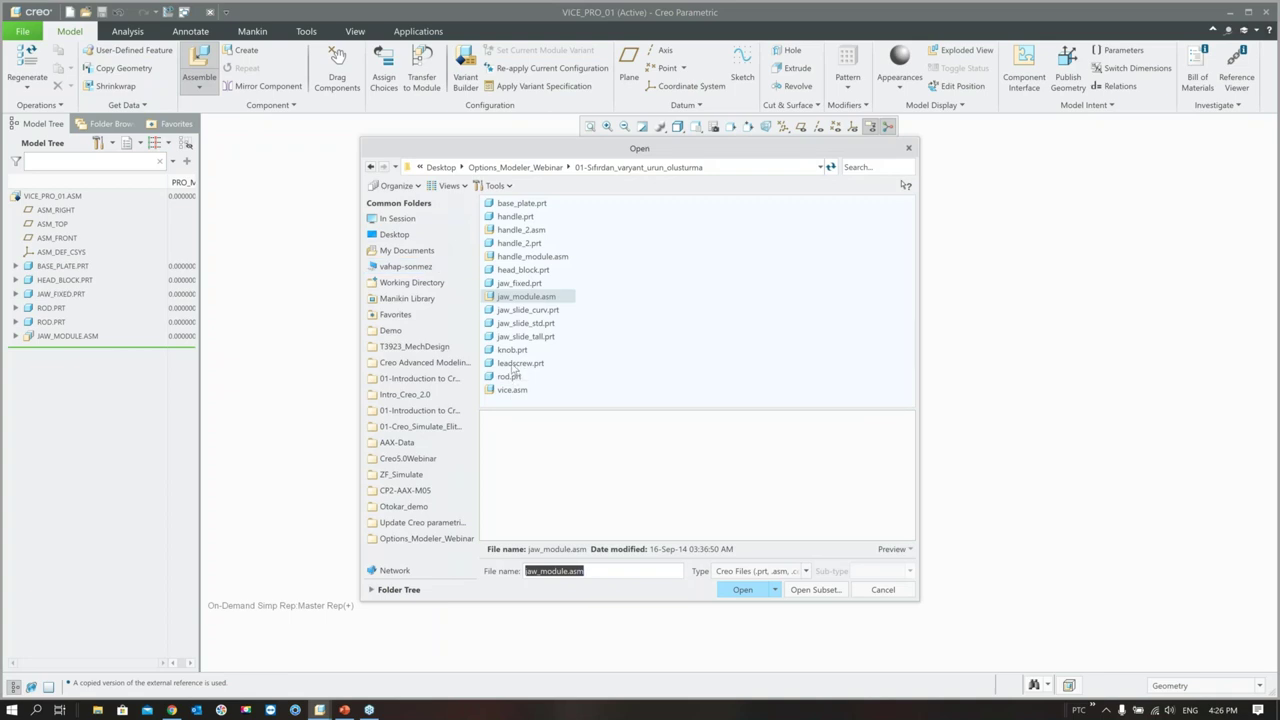
{"action": "left_click", "coordinate": [512, 364]}
{"action": "double_click", "coordinate": [511, 366]}
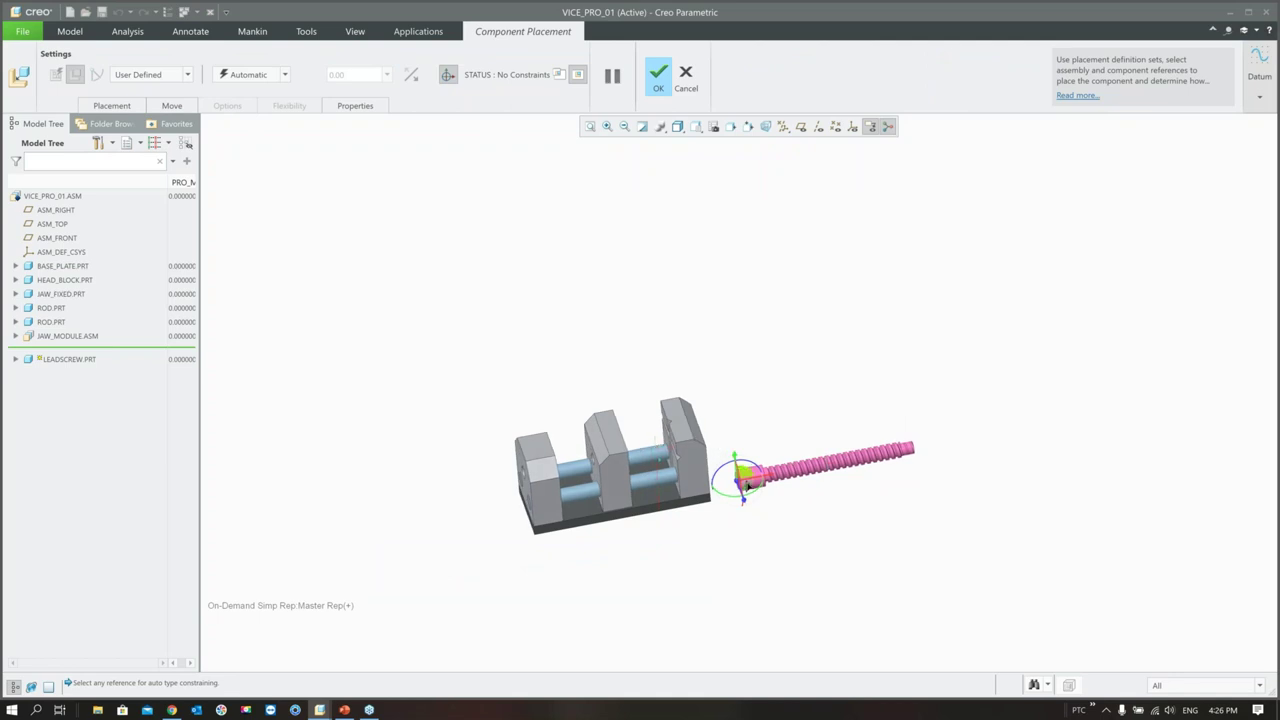
{"action": "scroll", "coordinate": [588, 467], "scroll_direction": "up", "scroll_amount": 5}
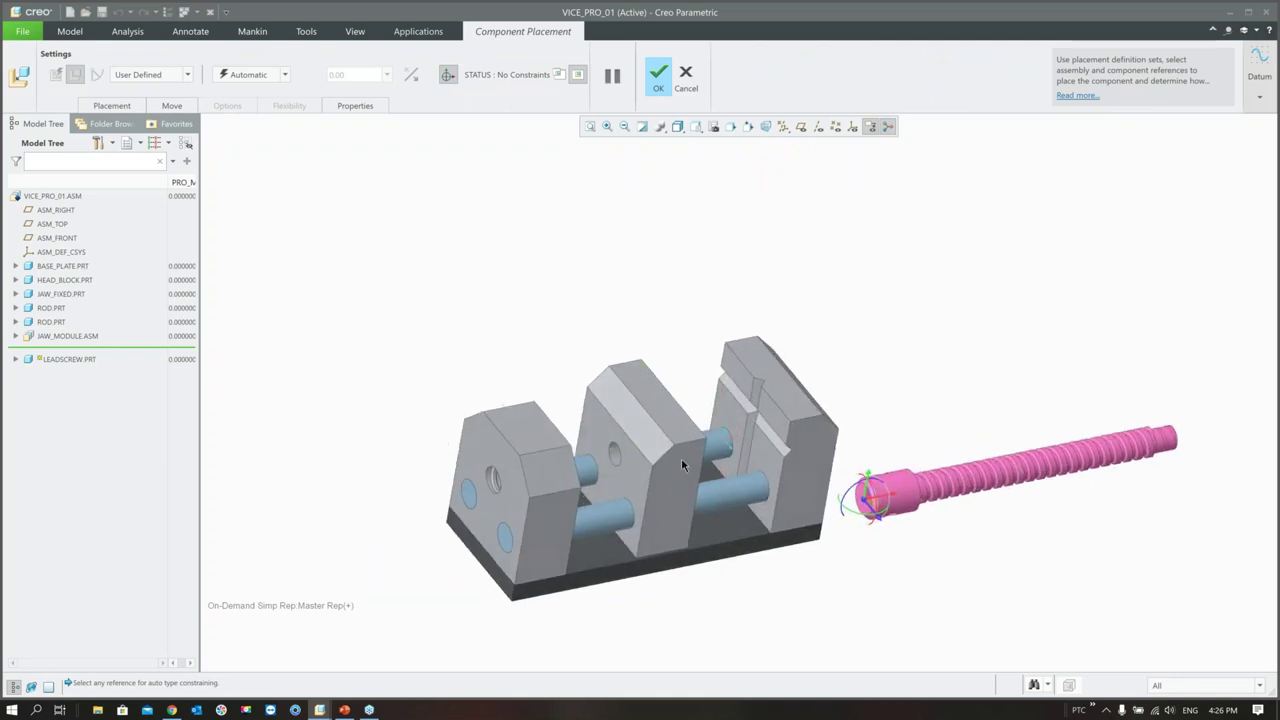
{"action": "scroll", "coordinate": [660, 452], "scroll_direction": "up", "scroll_amount": 4}
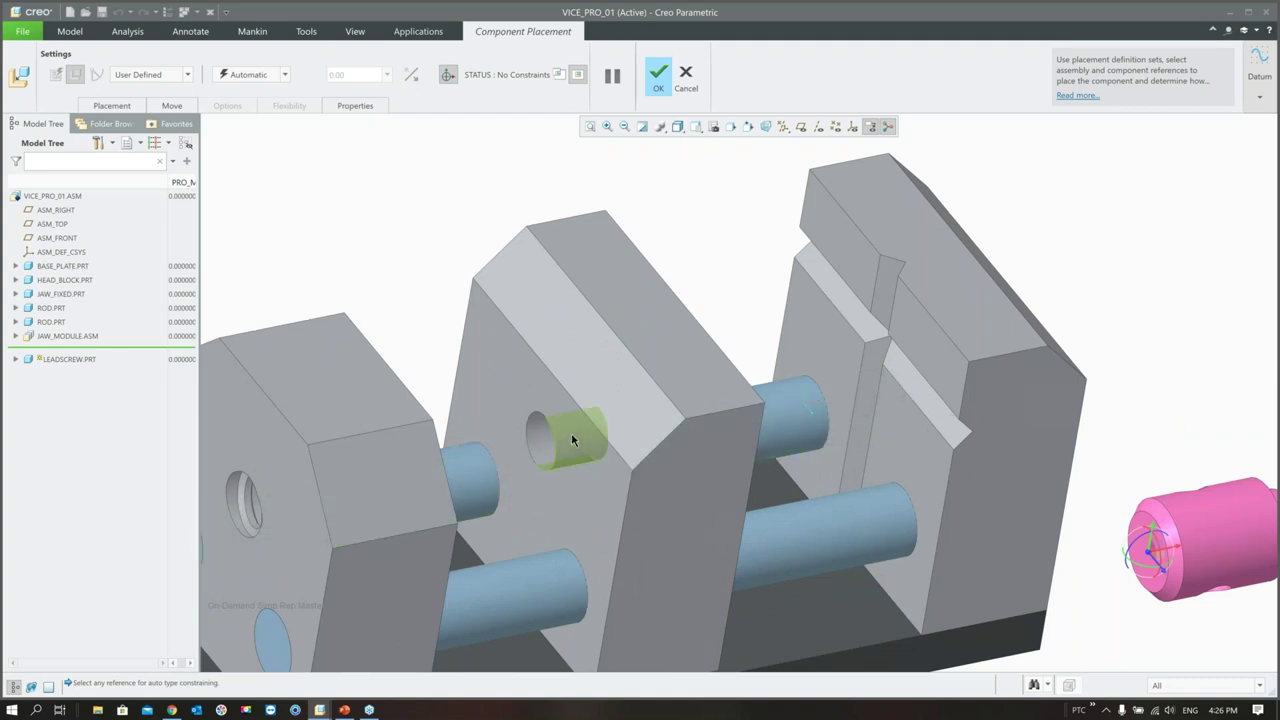
{"action": "left_click", "coordinate": [572, 437]}
{"action": "scroll", "coordinate": [572, 437], "scroll_direction": "down", "scroll_amount": 4}
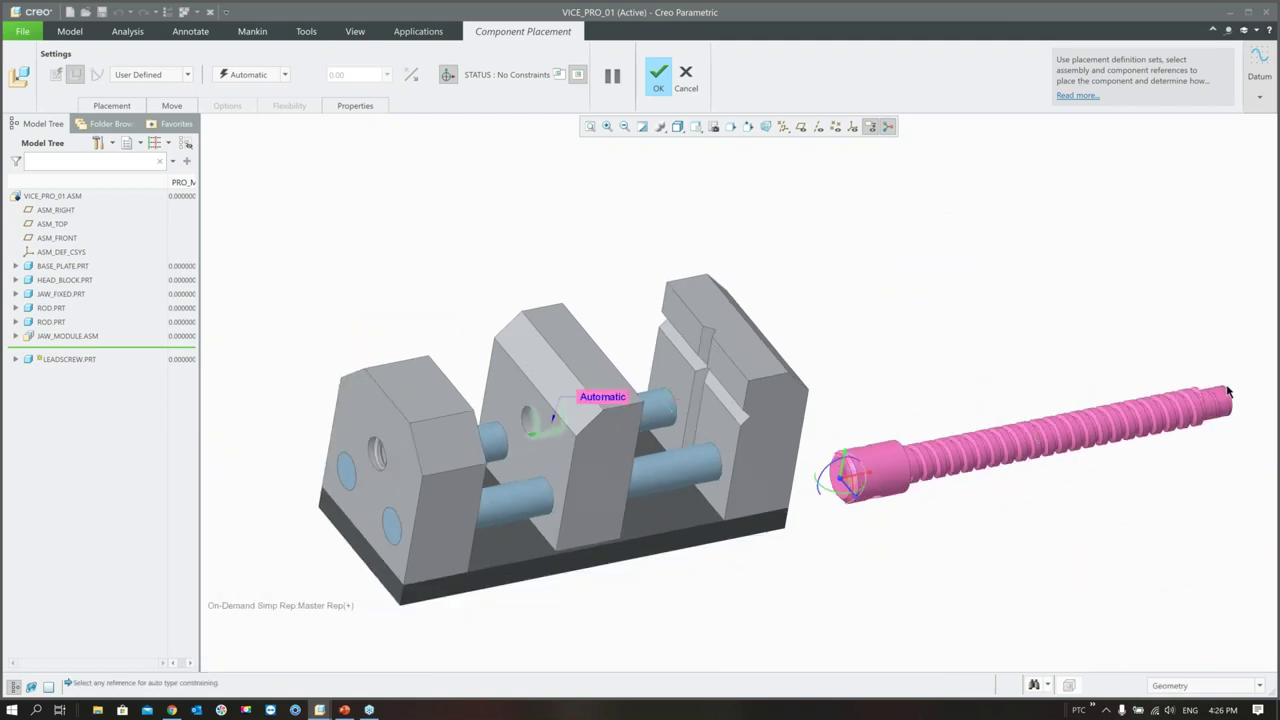
{"action": "left_click", "coordinate": [1222, 404]}
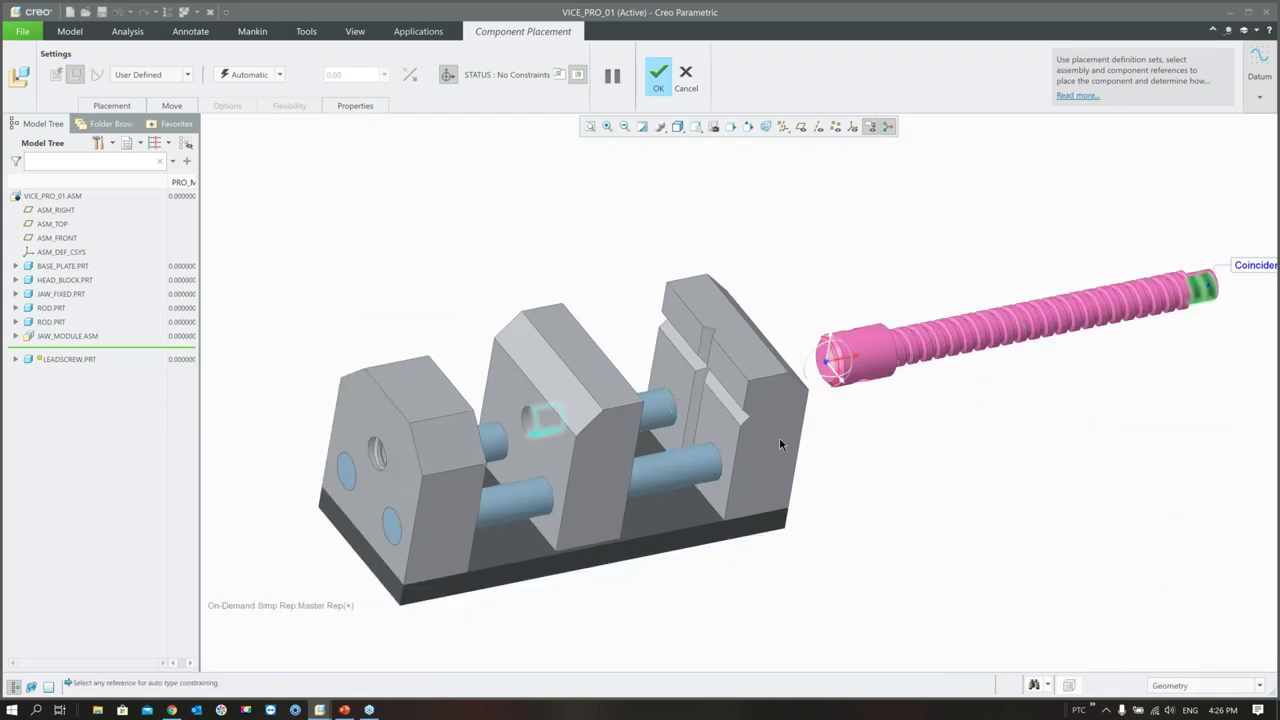
- Seat the leadscrew's end face against the bottom of the jaw module's upper hole and complete the placement
{"action": "left_click", "coordinate": [551, 421]}
{"action": "middle_click_drag", "start_coordinate": [1095, 287], "coordinate": [1055, 345]}
{"action": "left_click", "coordinate": [1055, 345]}
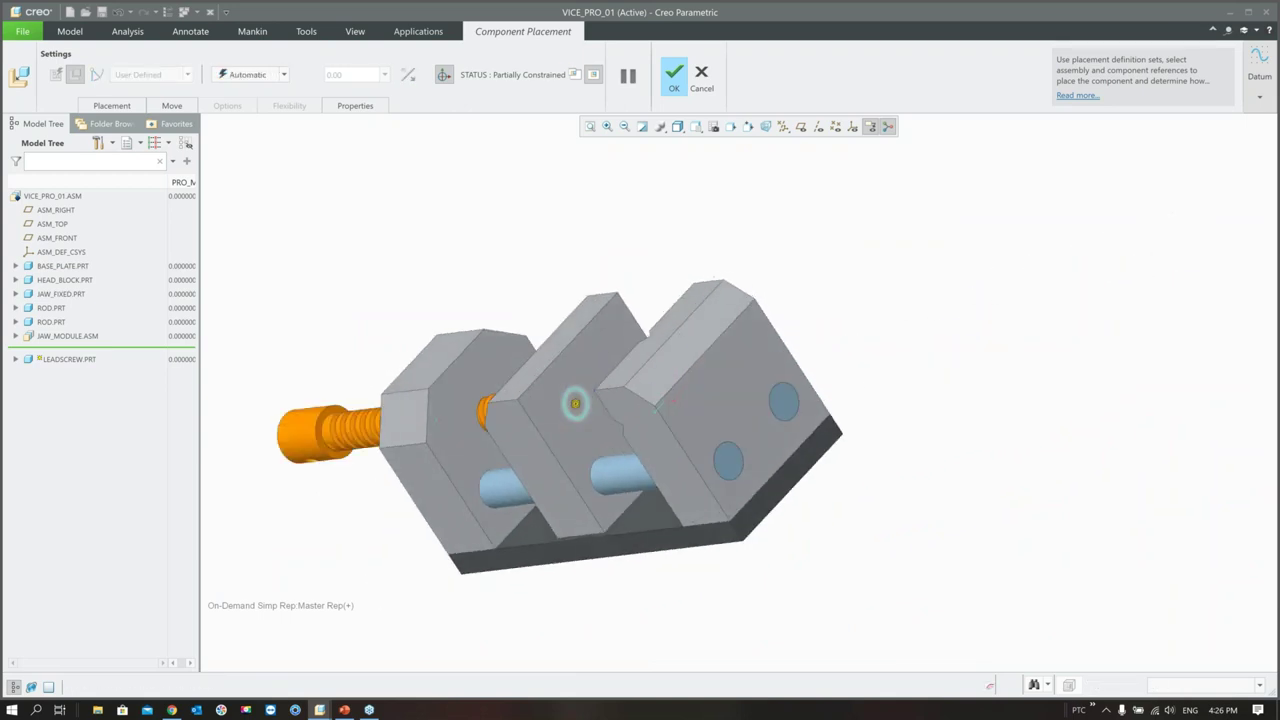
{"action": "scroll", "coordinate": [883, 391], "scroll_direction": "down", "scroll_amount": 2}
{"action": "middle_click_drag", "start_coordinate": [883, 391], "coordinate": [835, 164]}
{"action": "left_click", "coordinate": [675, 77]}
{"action": "scroll", "coordinate": [728, 422], "scroll_direction": "down", "scroll_amount": 2}
{"action": "scroll", "coordinate": [728, 422], "scroll_direction": "up", "scroll_amount": 1}
{"action": "middle_click_drag", "start_coordinate": [706, 433], "coordinate": [609, 391]}
{"action": "scroll", "coordinate": [609, 391], "scroll_direction": "down", "scroll_amount": 1}
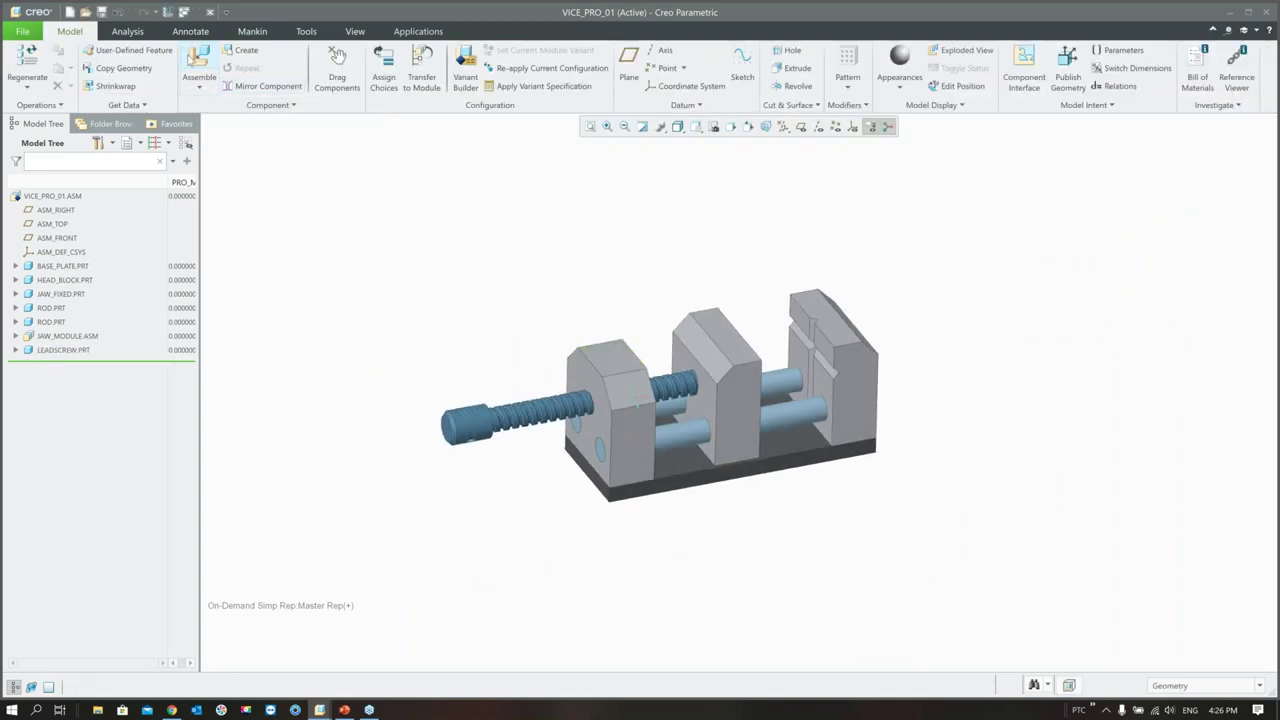
- Insert handle_2.asm and make its cylindrical rod coincident with the cross hole in the leadscrew's head
{"action": "left_click", "coordinate": [200, 68]}
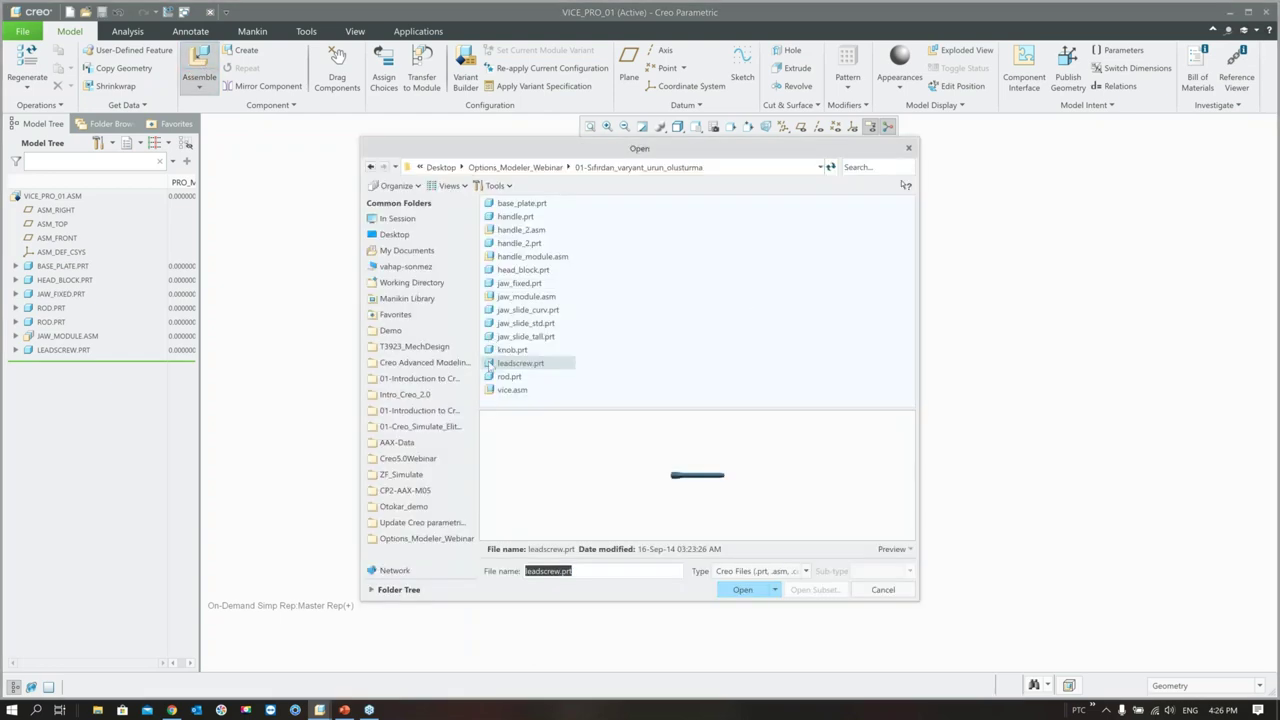
{"action": "double_click", "coordinate": [507, 230]}
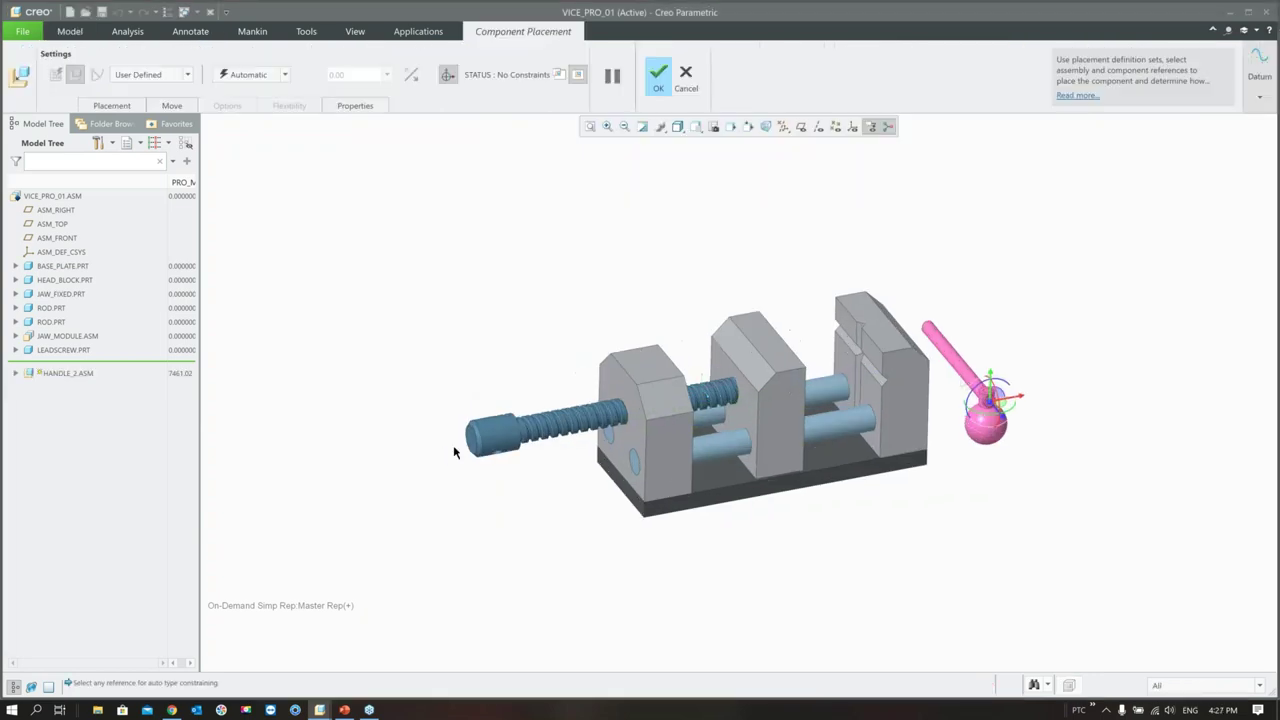
{"action": "scroll", "coordinate": [437, 380], "scroll_direction": "up", "scroll_amount": 3}
{"action": "scroll", "coordinate": [457, 374], "scroll_direction": "down", "scroll_amount": 4}
{"action": "middle_click_drag", "start_coordinate": [457, 374], "coordinate": [452, 390]}
{"action": "scroll", "coordinate": [455, 395], "scroll_direction": "up", "scroll_amount": 4}
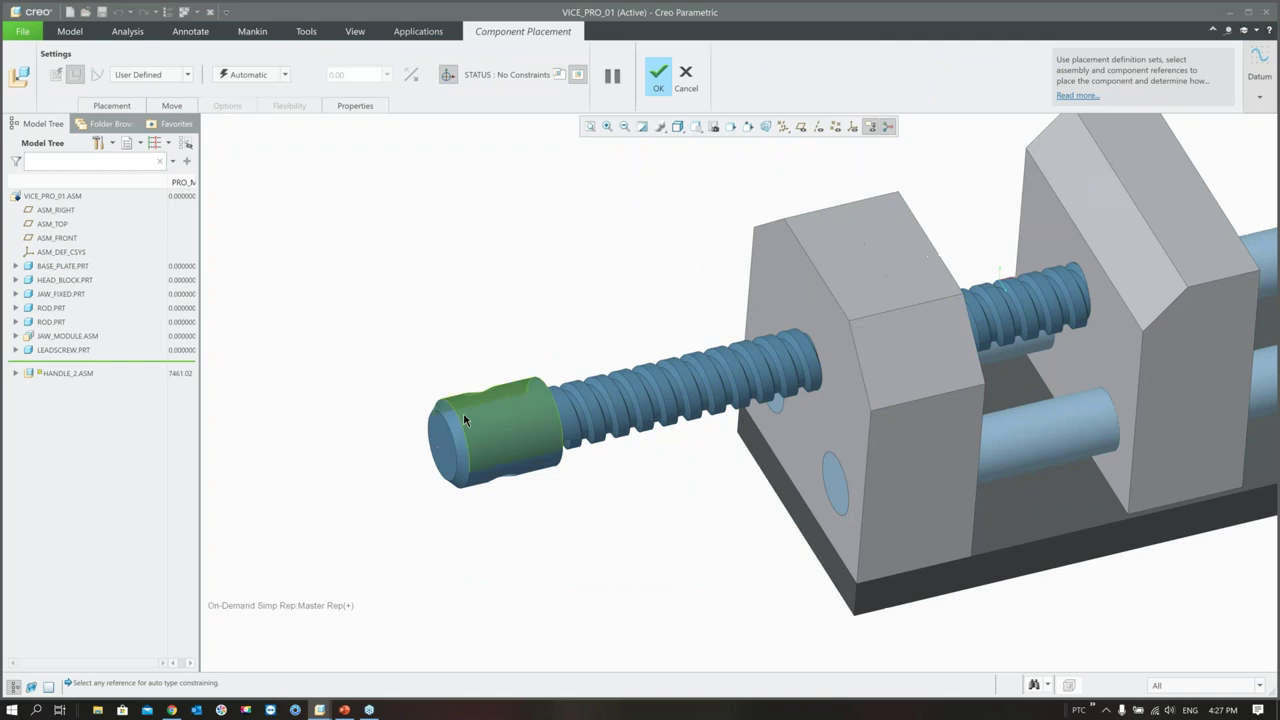
{"action": "scroll", "coordinate": [461, 404], "scroll_direction": "up", "scroll_amount": 2}
{"action": "scroll", "coordinate": [470, 410], "scroll_direction": "down", "scroll_amount": 1}
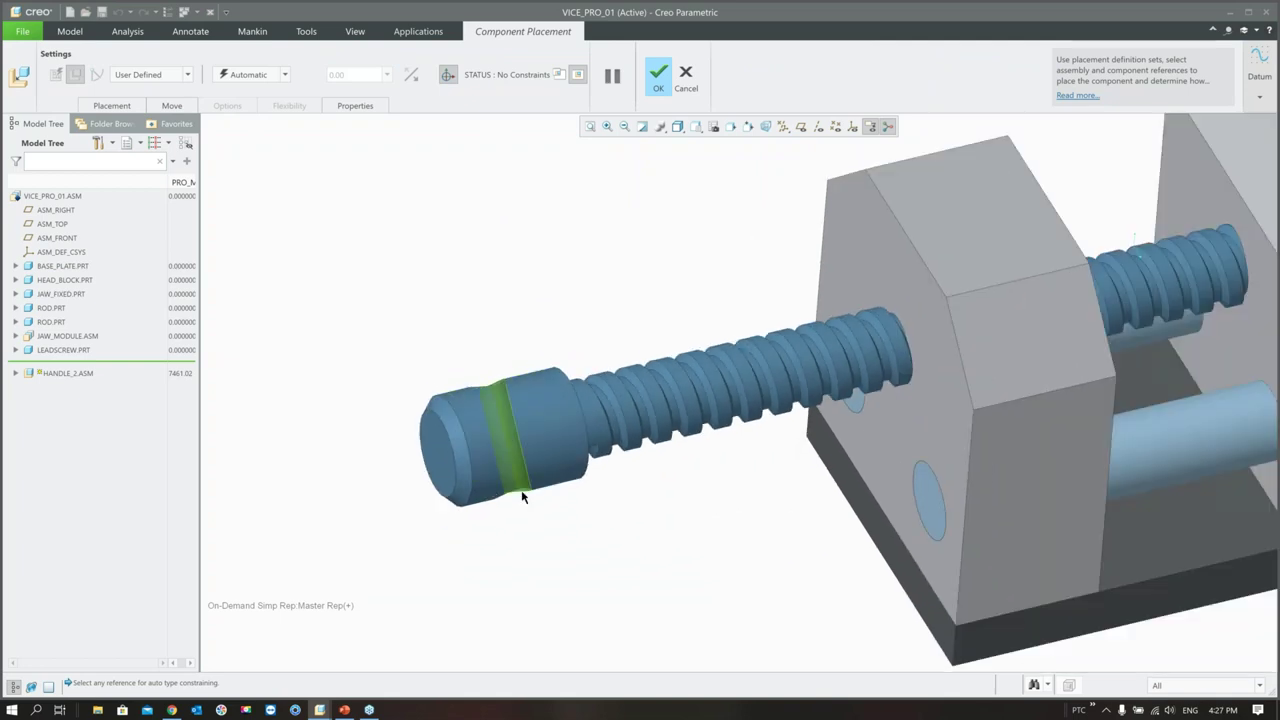
{"action": "left_click", "coordinate": [521, 496]}
{"action": "scroll", "coordinate": [521, 490], "scroll_direction": "down", "scroll_amount": 4}
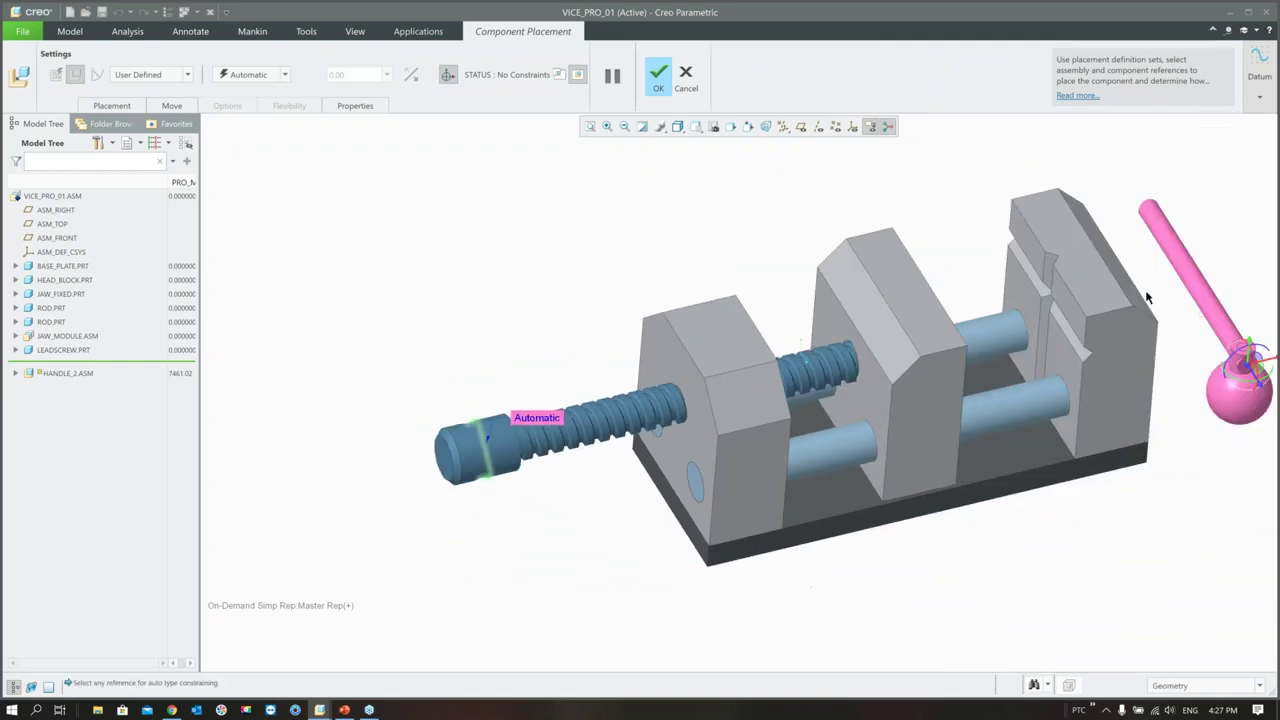
{"action": "left_click", "coordinate": [1205, 290]}
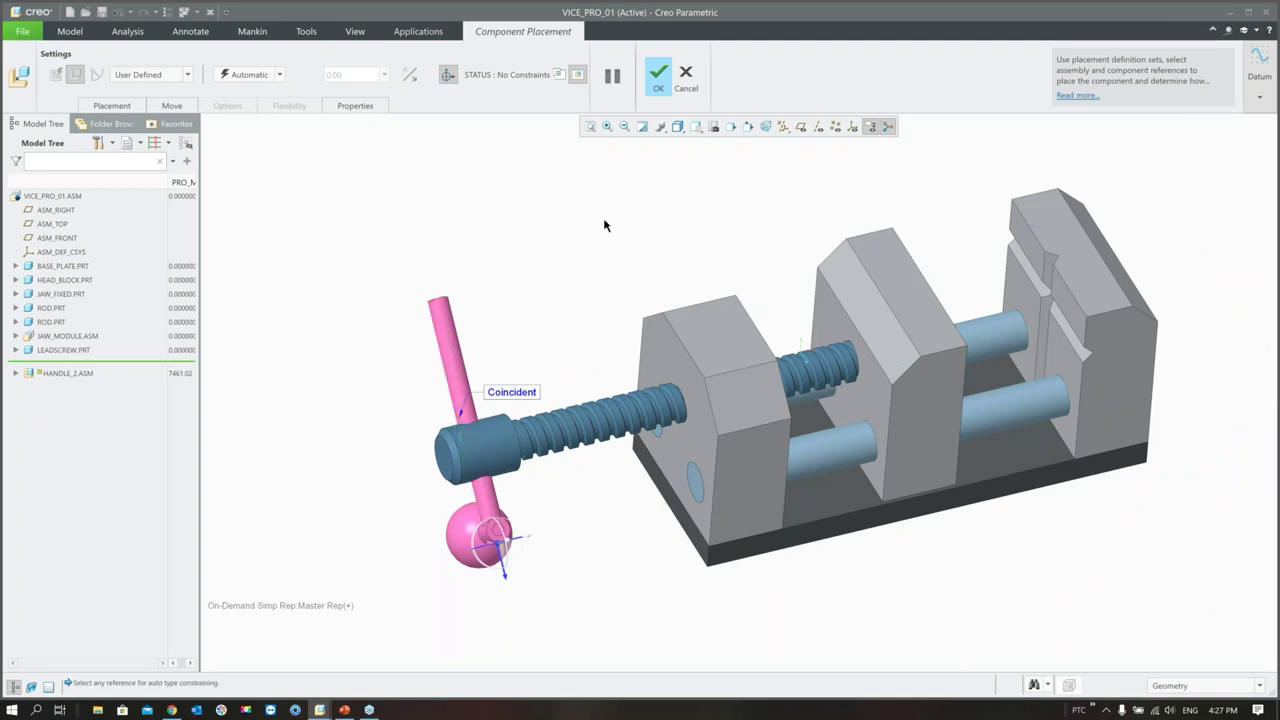
- Display the datum planes, make the handle's DTM1 plane coincident with the leadscrew's DTM1 plane, and complete the placement
{"action": "left_click", "coordinate": [801, 127]}
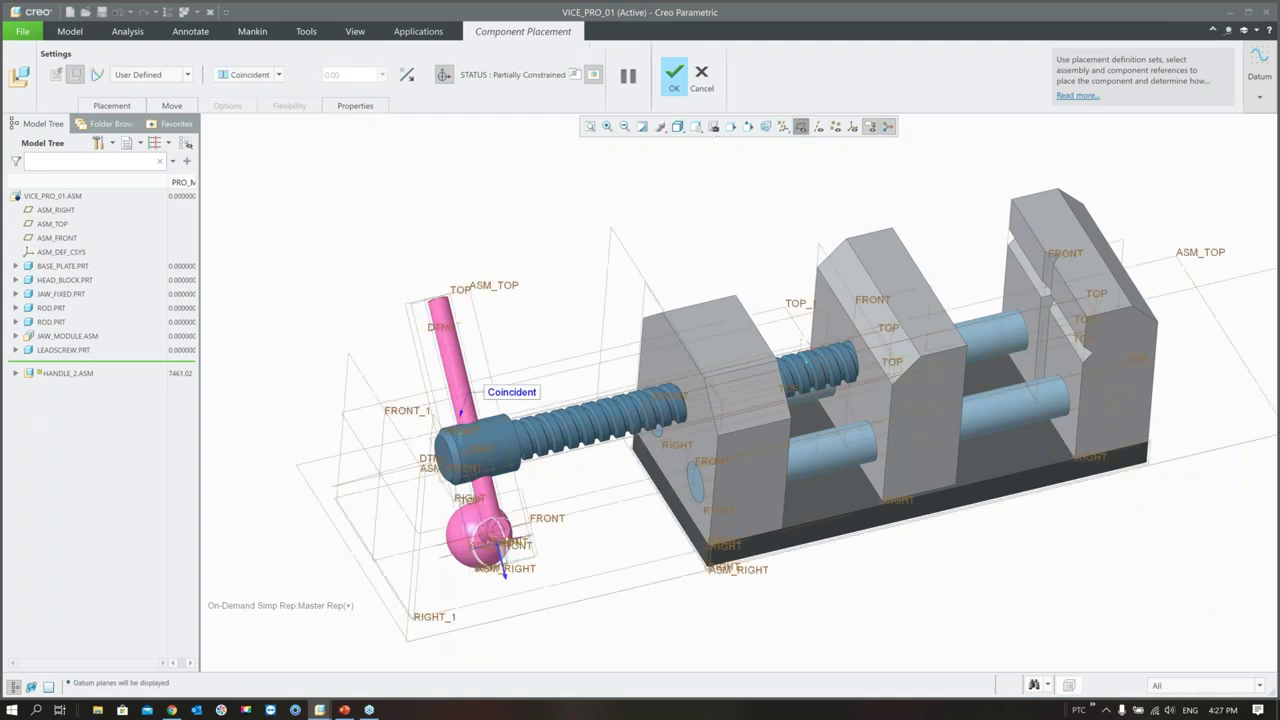
{"action": "left_click", "coordinate": [460, 324]}
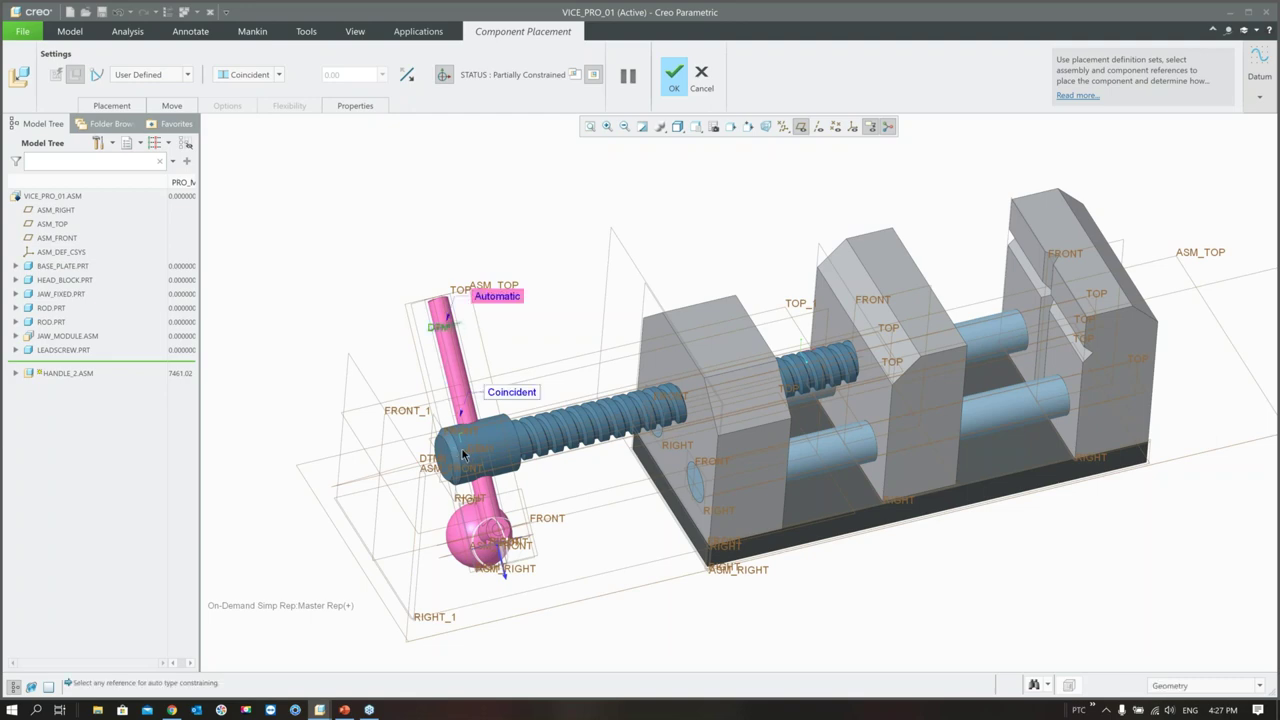
{"action": "scroll", "coordinate": [428, 445], "scroll_direction": "down", "scroll_amount": 3}
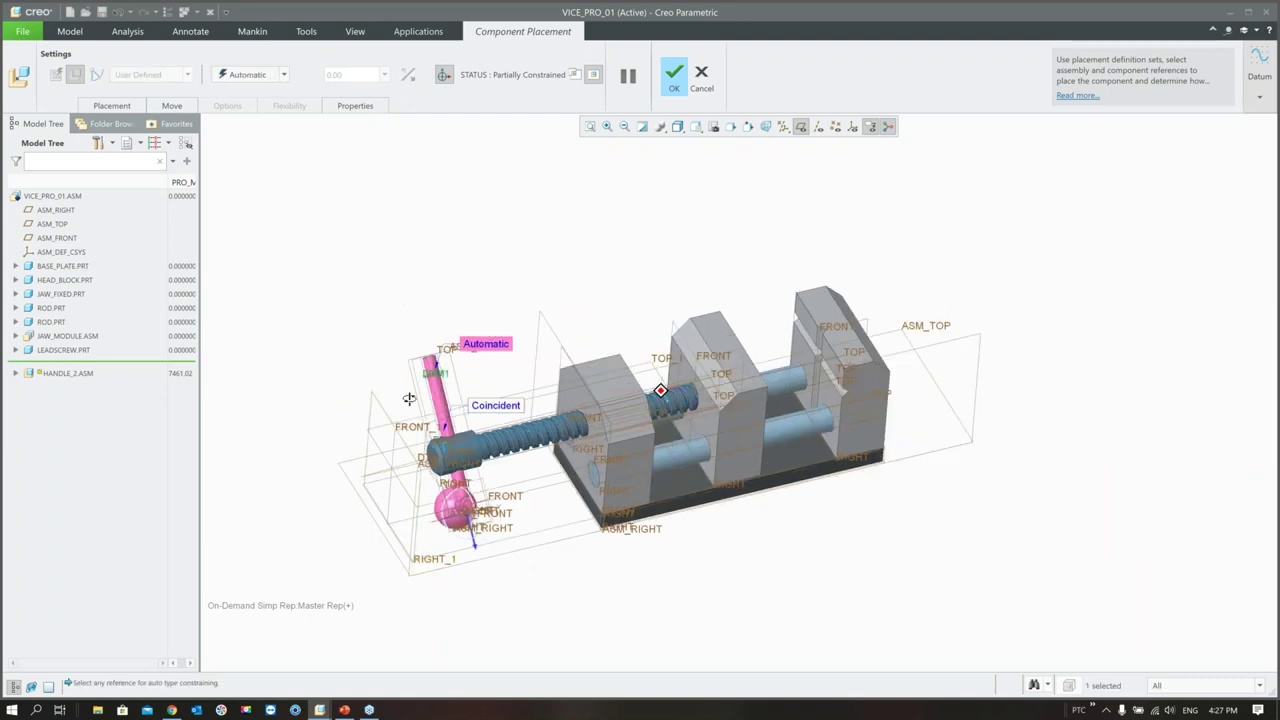
{"action": "middle_click_drag", "start_coordinate": [405, 395], "coordinate": [412, 390]}
{"action": "scroll", "coordinate": [412, 390], "scroll_direction": "up", "scroll_amount": 4}
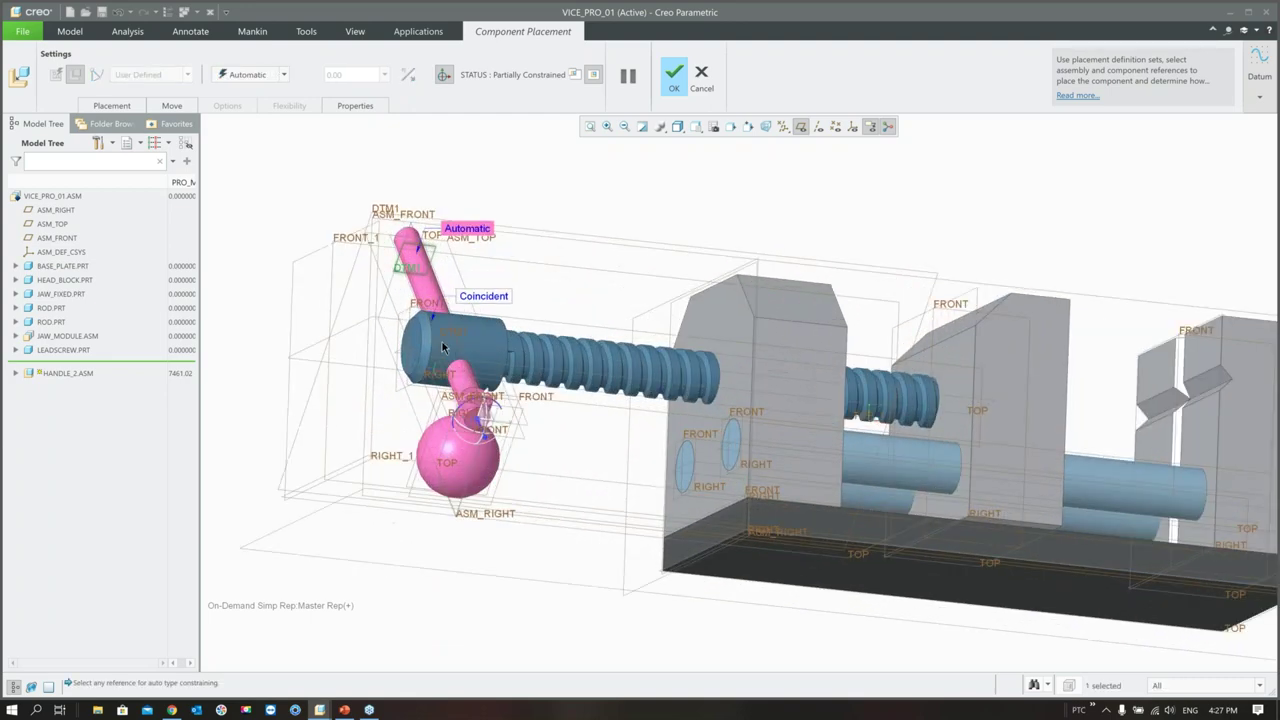
{"action": "left_click", "coordinate": [444, 330]}
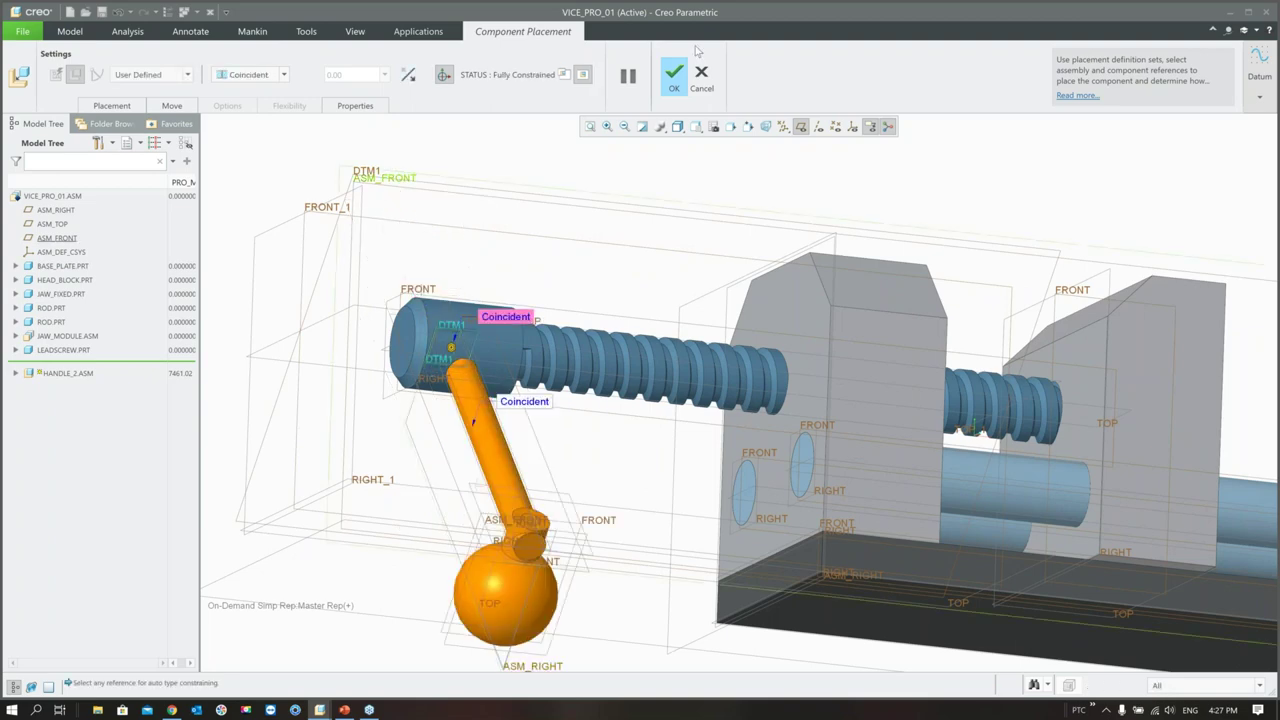
{"action": "scroll", "coordinate": [443, 280], "scroll_direction": "down", "scroll_amount": 3}
{"action": "middle_click", "coordinate": [443, 280]}
{"action": "mouse_move", "coordinate": [443, 280]}
{"action": "middle_mouse_down"}
{"action": "mouse_move", "coordinate": [512, 440]}
{"action": "mouse_move", "coordinate": [313, 405]}
{"action": "middle_mouse_up"}
- Delete HANDLE_2.ASM from the vice assembly
{"action": "left_click", "coordinate": [60, 364]}
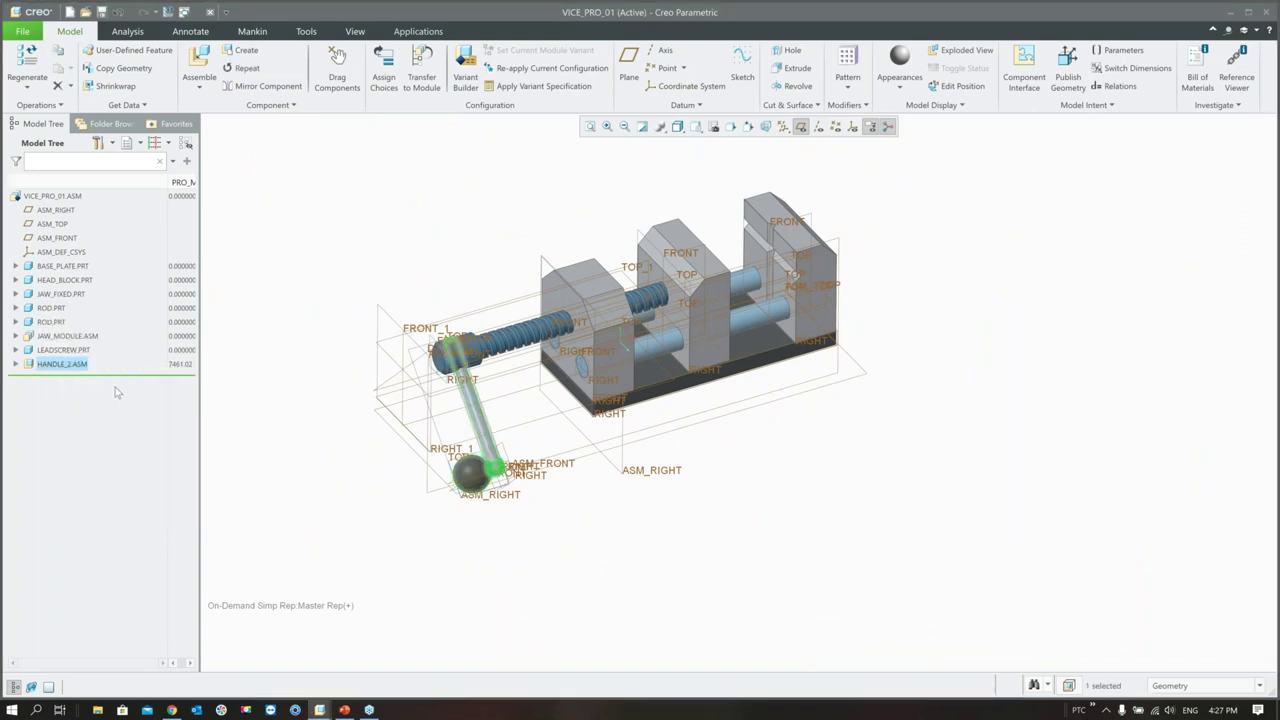
{"action": "key", "text": "Delete"}
{"action": "left_click", "coordinate": [605, 374]}
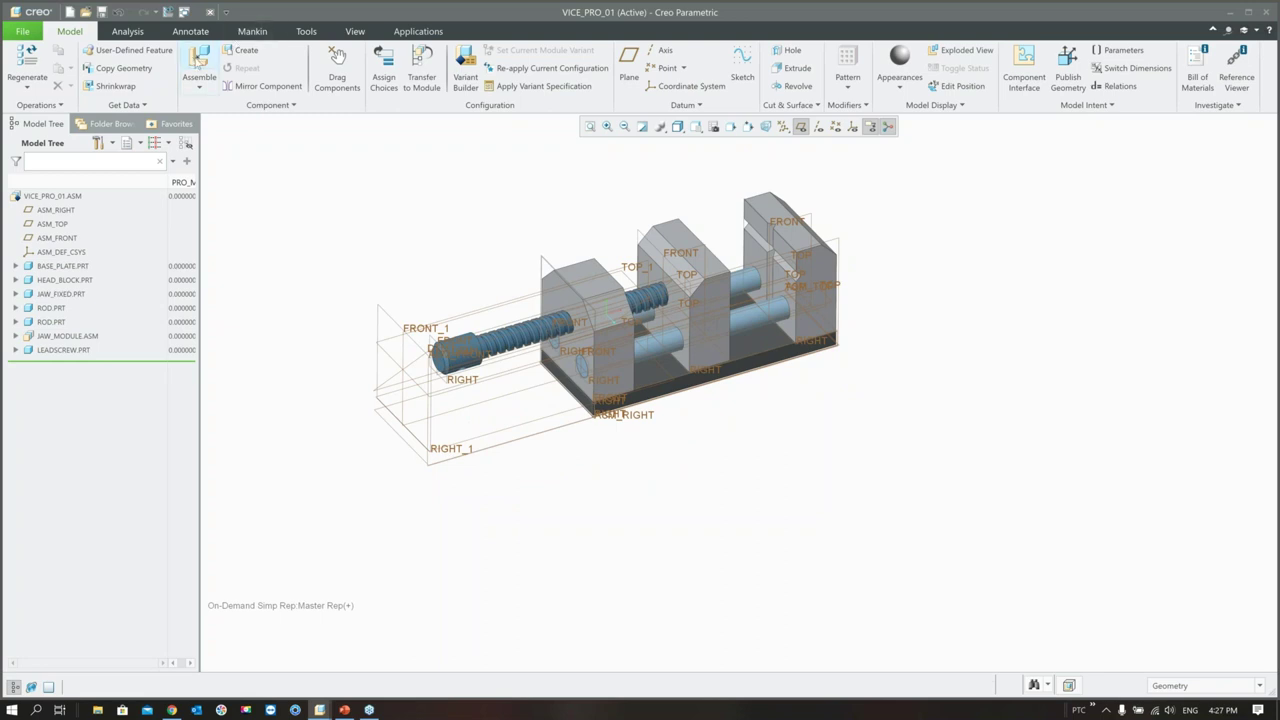
- Insert the in-session handle_m.asm module and make its rod coincident with the cross hole in the leadscrew's head
{"action": "left_click", "coordinate": [199, 62]}
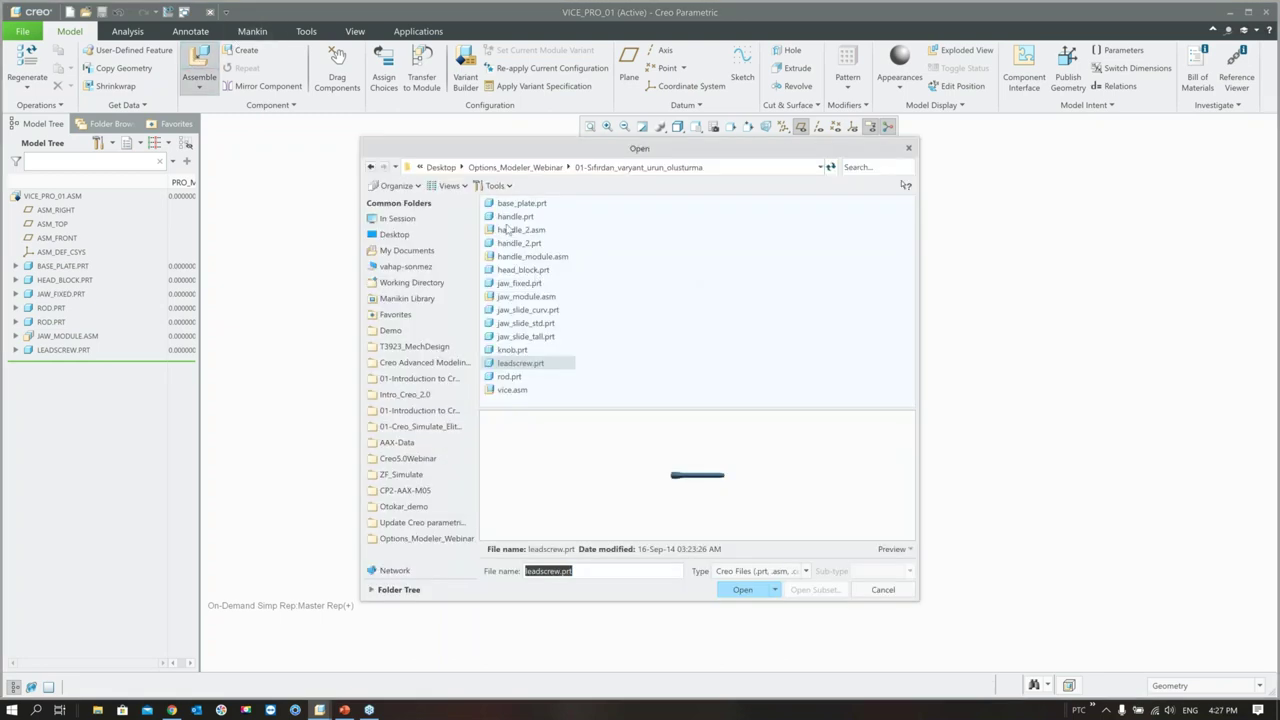
{"action": "left_click", "coordinate": [430, 219]}
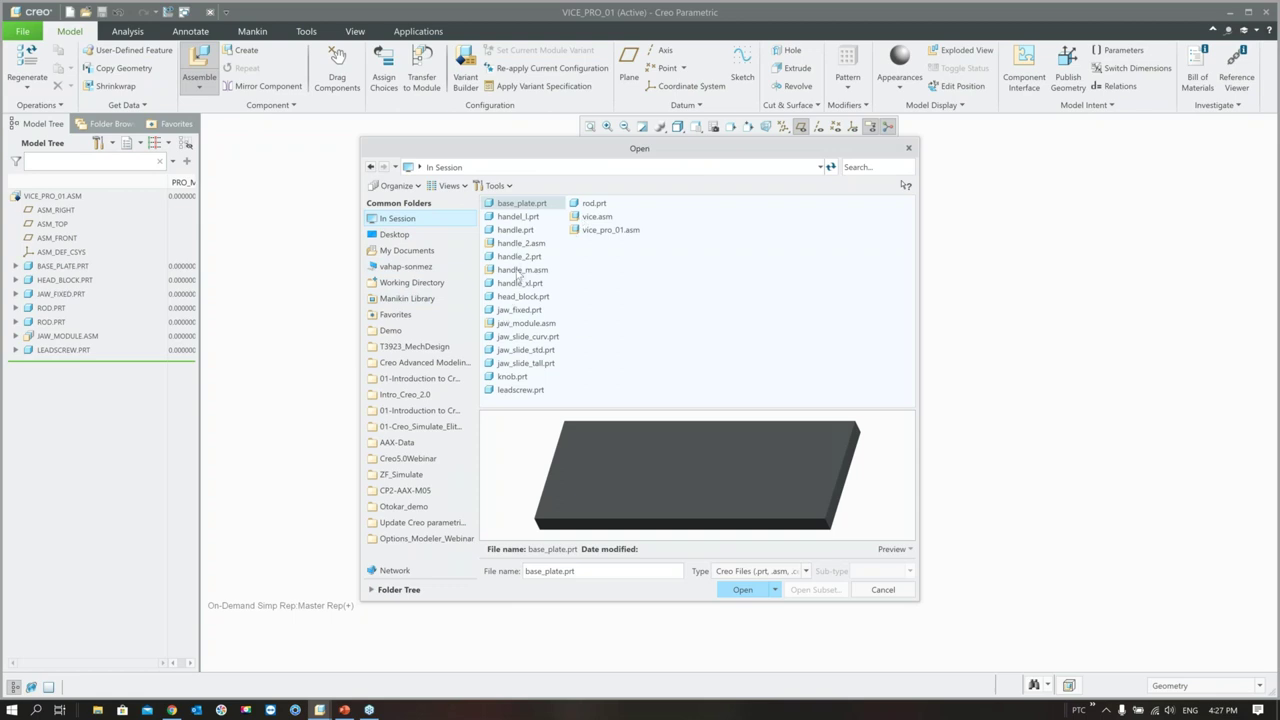
{"action": "double_click", "coordinate": [521, 270]}
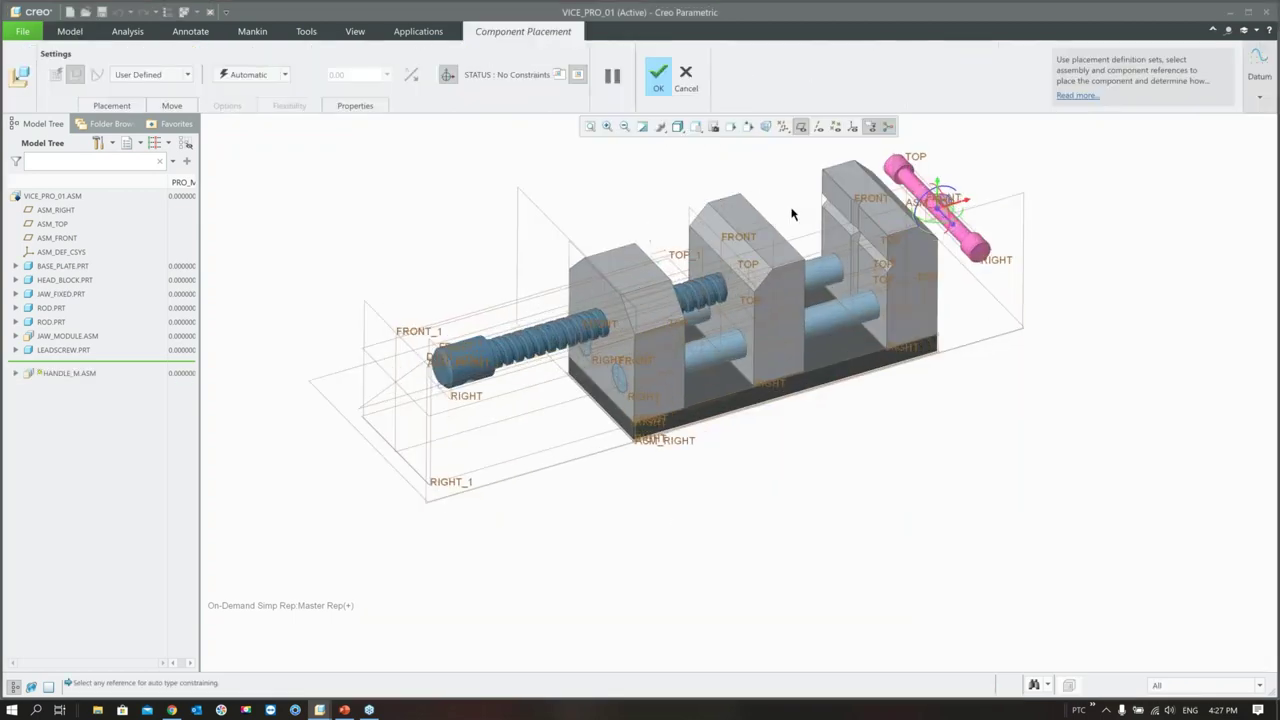
{"action": "left_click", "coordinate": [1068, 175]}
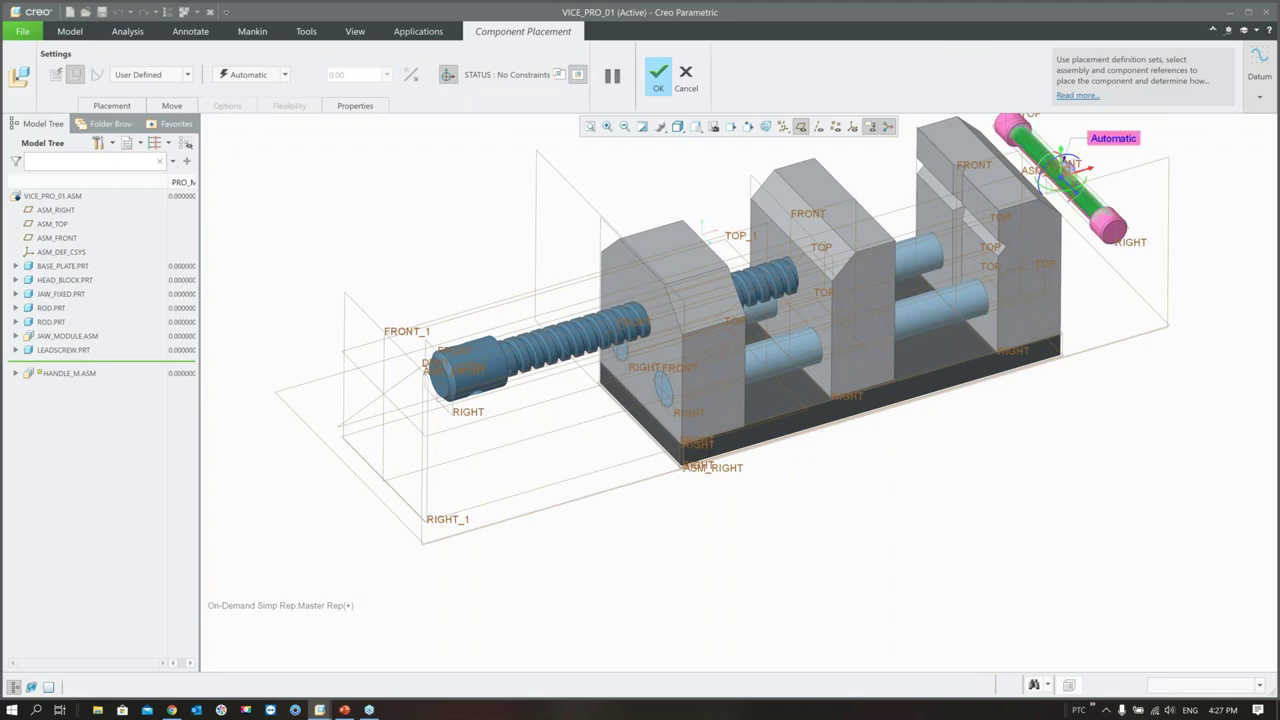
{"action": "scroll", "coordinate": [467, 377], "scroll_direction": "up", "scroll_amount": 3}
{"action": "left_click", "coordinate": [456, 386]}
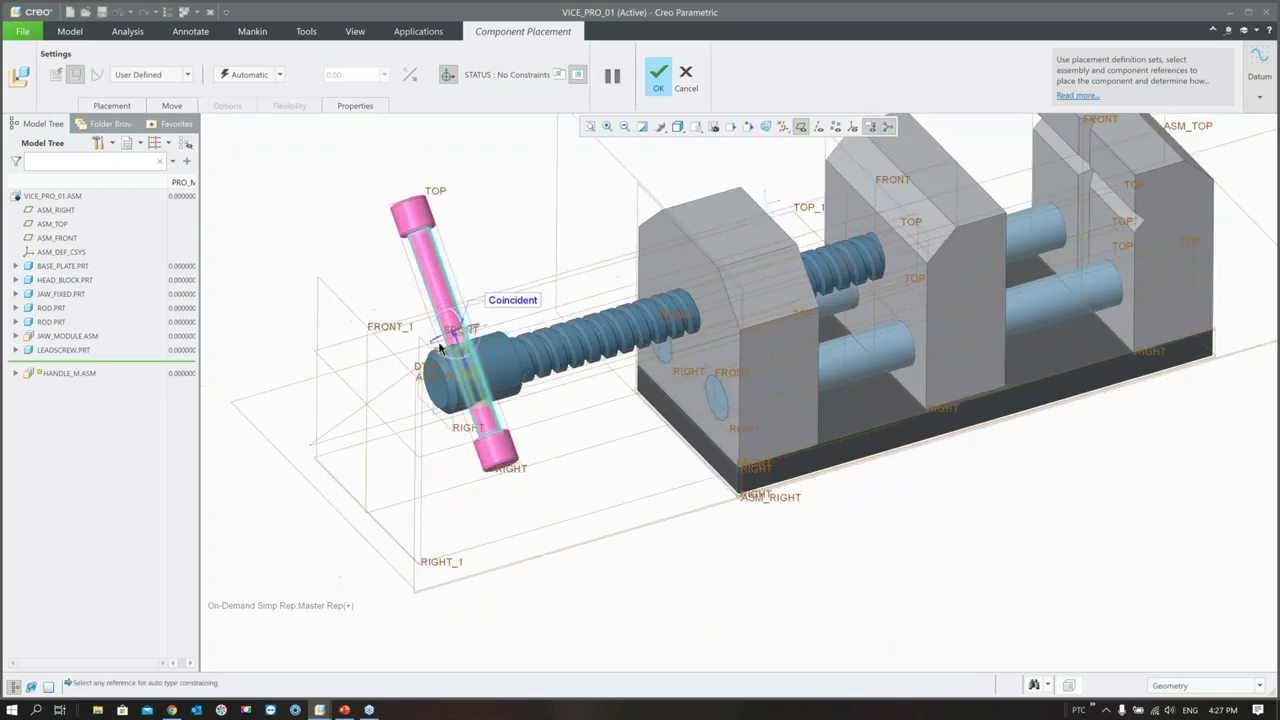
- Make the handle module's FRONT plane coincident with the leadscrew's DTM1 plane and complete the placement
{"action": "left_click", "coordinate": [440, 347]}
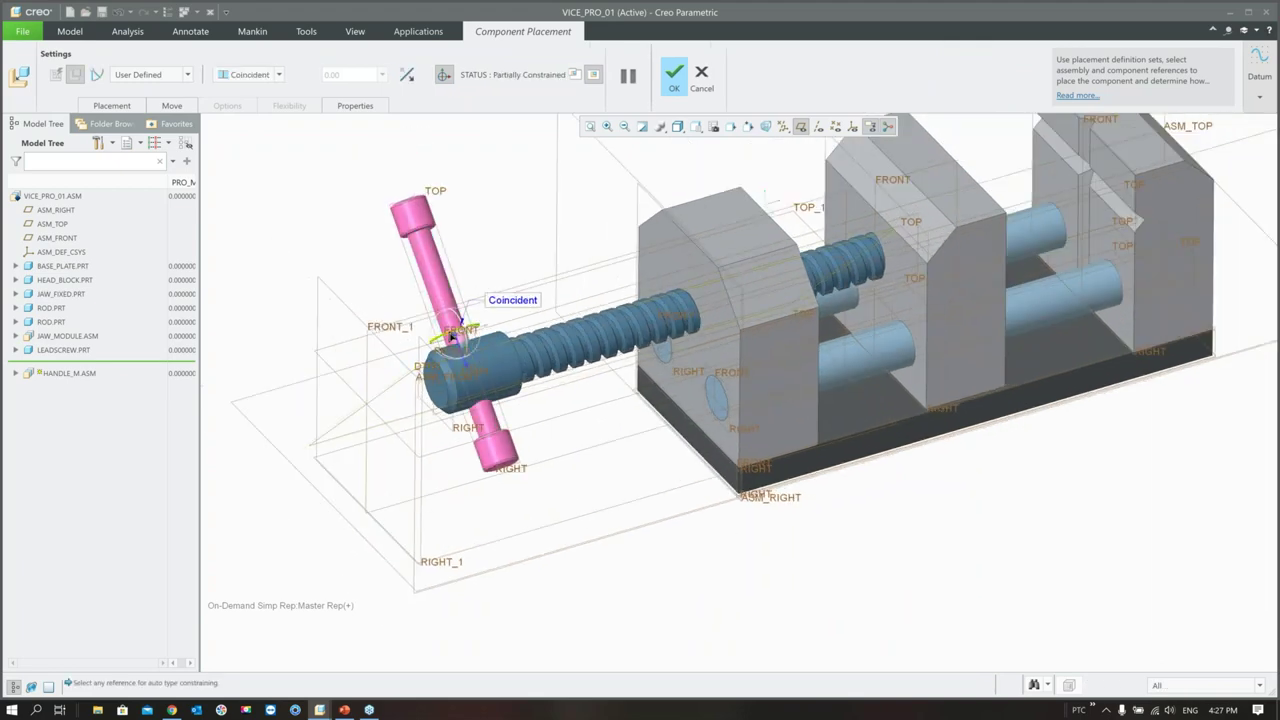
{"action": "scroll", "coordinate": [455, 335], "scroll_direction": "up", "scroll_amount": 5}
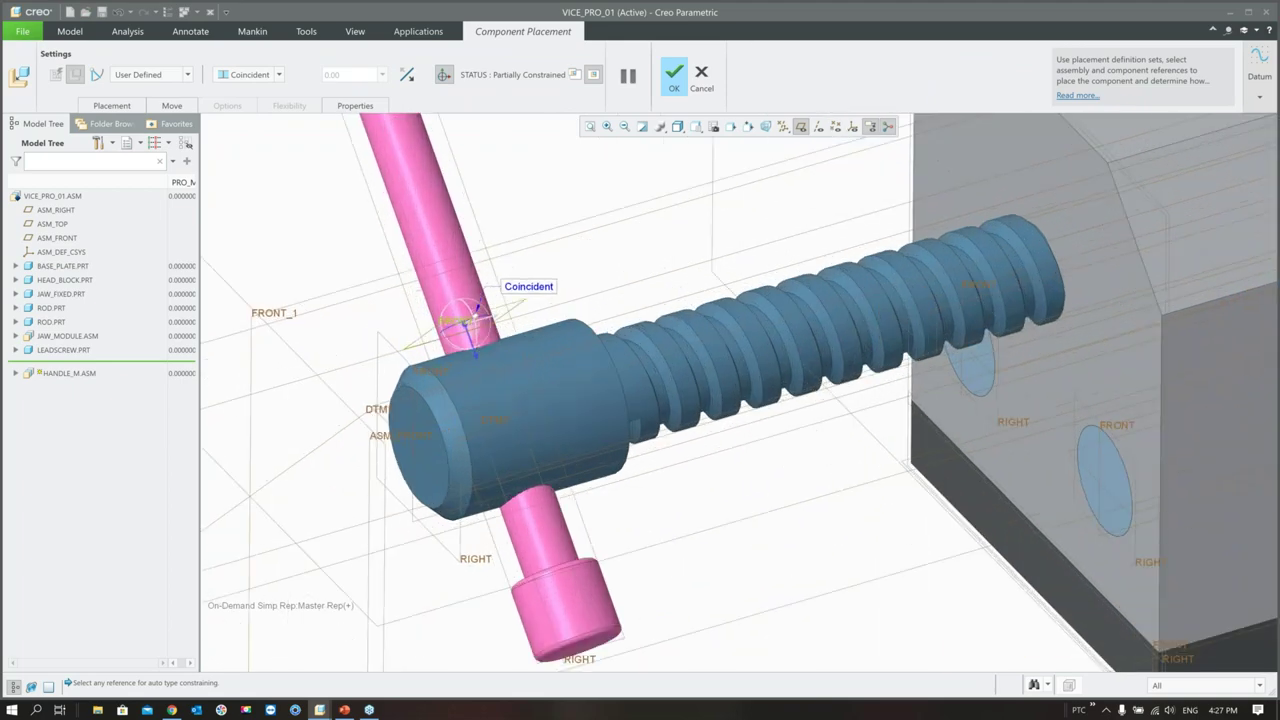
{"action": "left_click", "coordinate": [491, 411]}
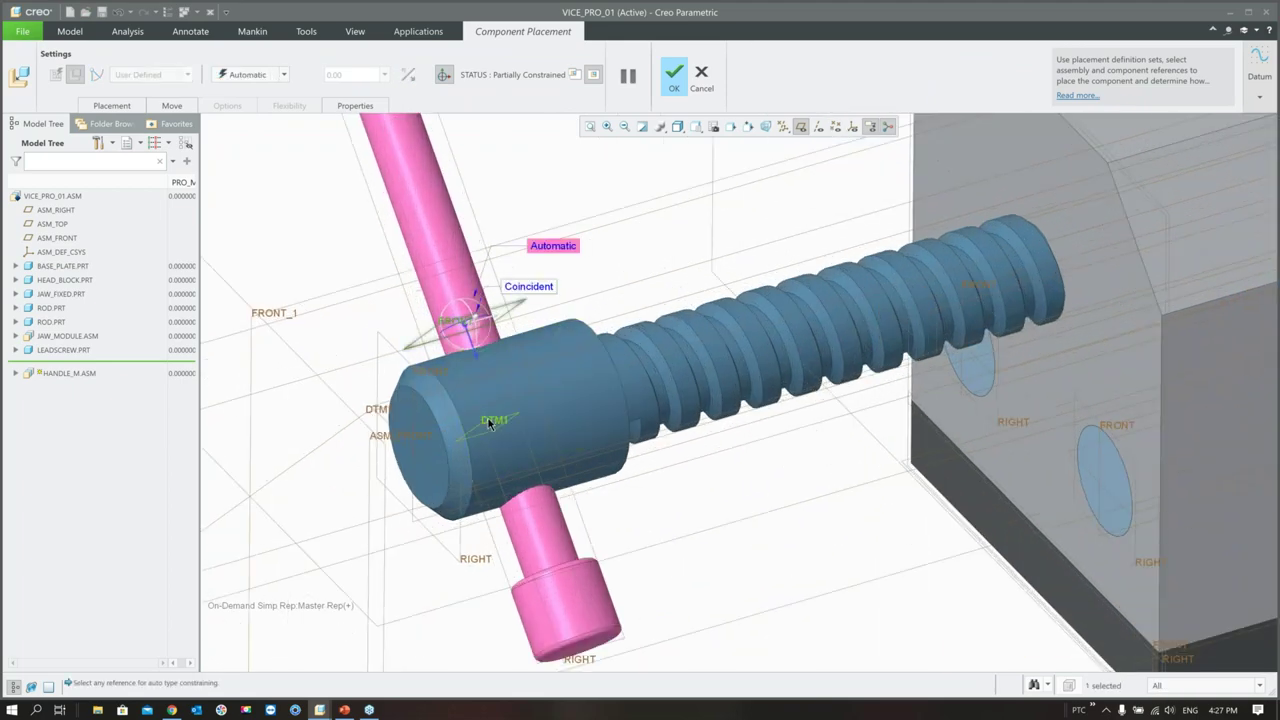
{"action": "scroll", "coordinate": [551, 254], "scroll_direction": "down", "scroll_amount": 5}
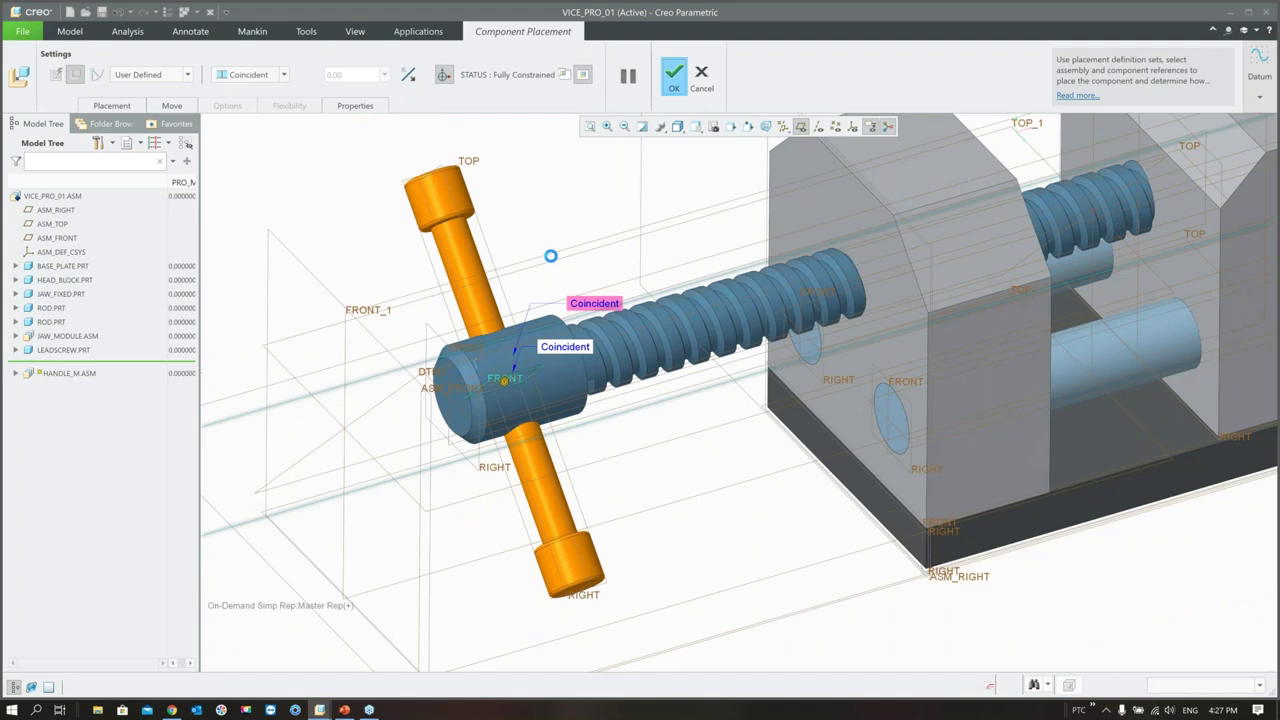
{"action": "left_click", "coordinate": [674, 74]}
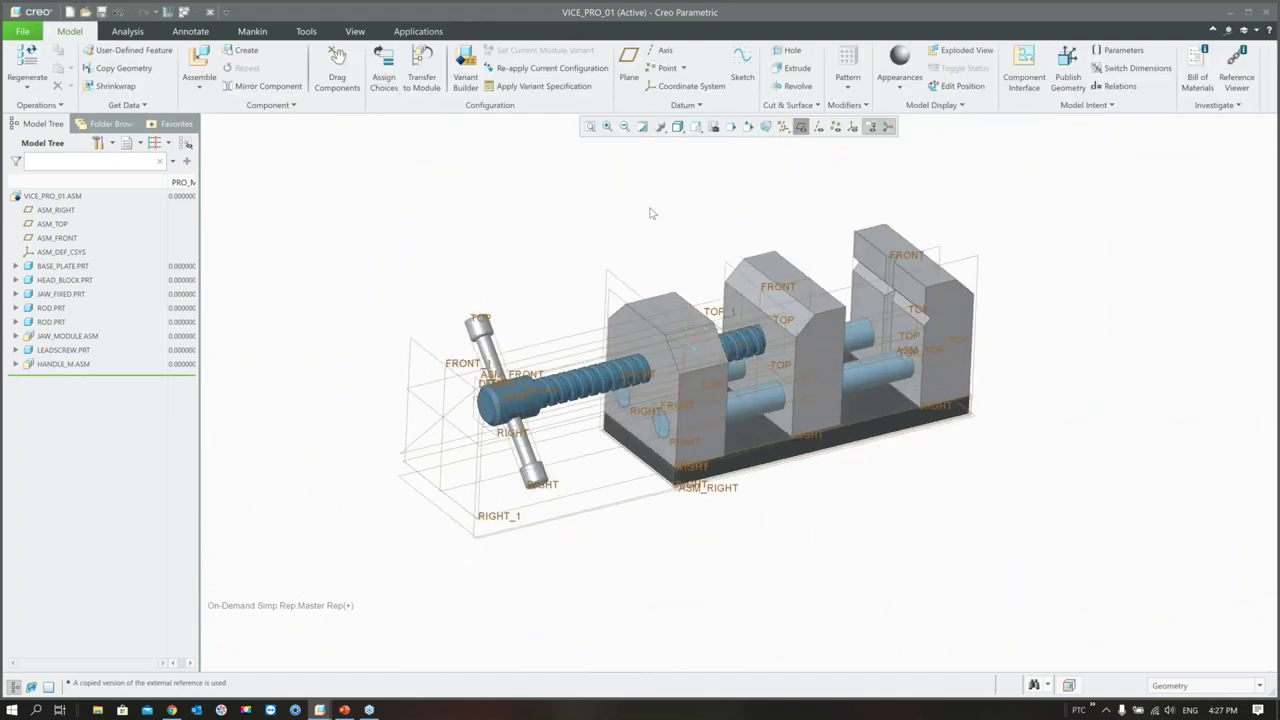
{"action": "middle_click_drag", "start_coordinate": [528, 291], "coordinate": [526, 277]}
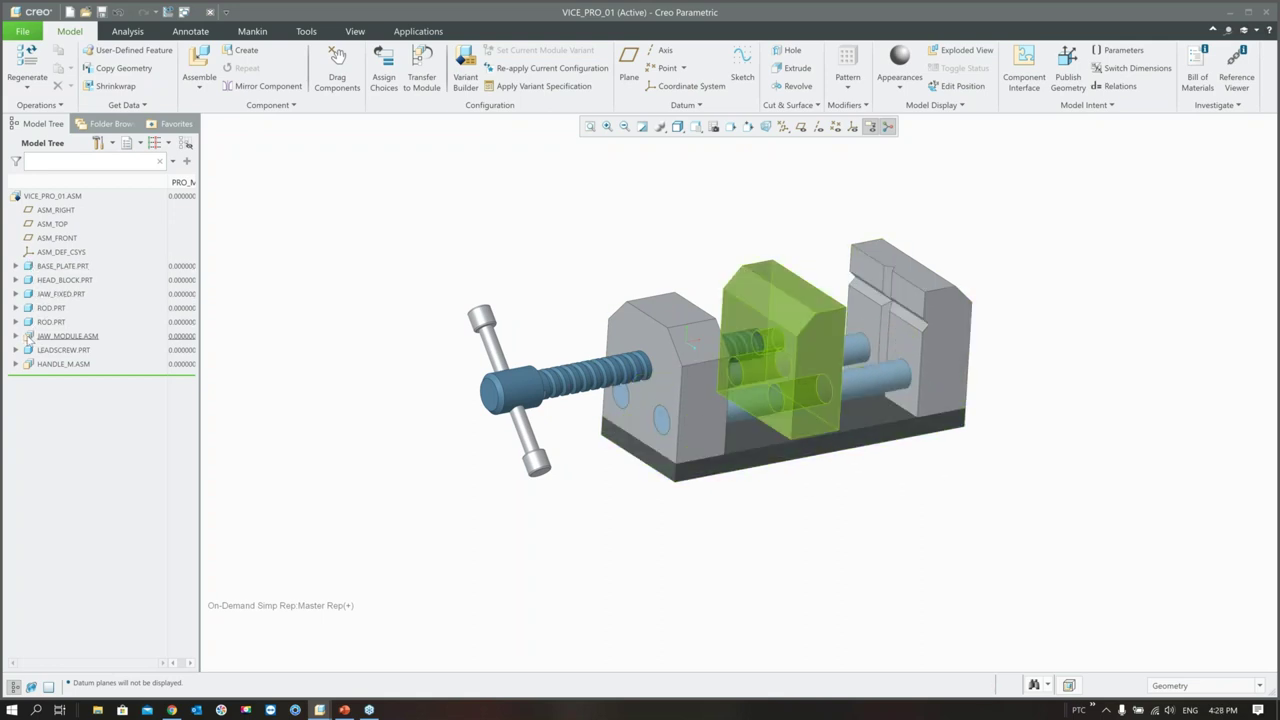
- Open Assign Choices for VICE_PRO_01.ASM and move the dialog clear of the vice model
{"action": "mouse_move", "coordinate": [33, 339]}
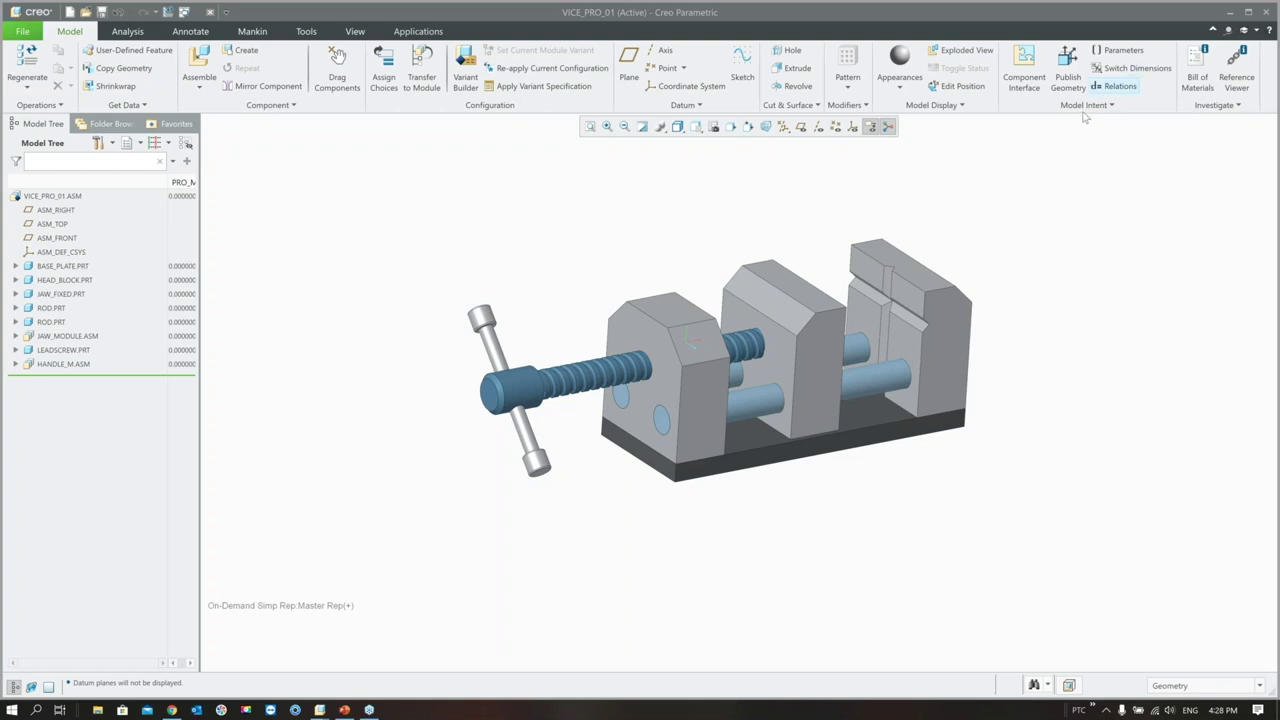
{"action": "mouse_move", "coordinate": [478, 421]}
{"action": "middle_mouse_down"}
{"action": "mouse_move", "coordinate": [525, 425]}
{"action": "mouse_move", "coordinate": [552, 410]}
{"action": "middle_mouse_up"}
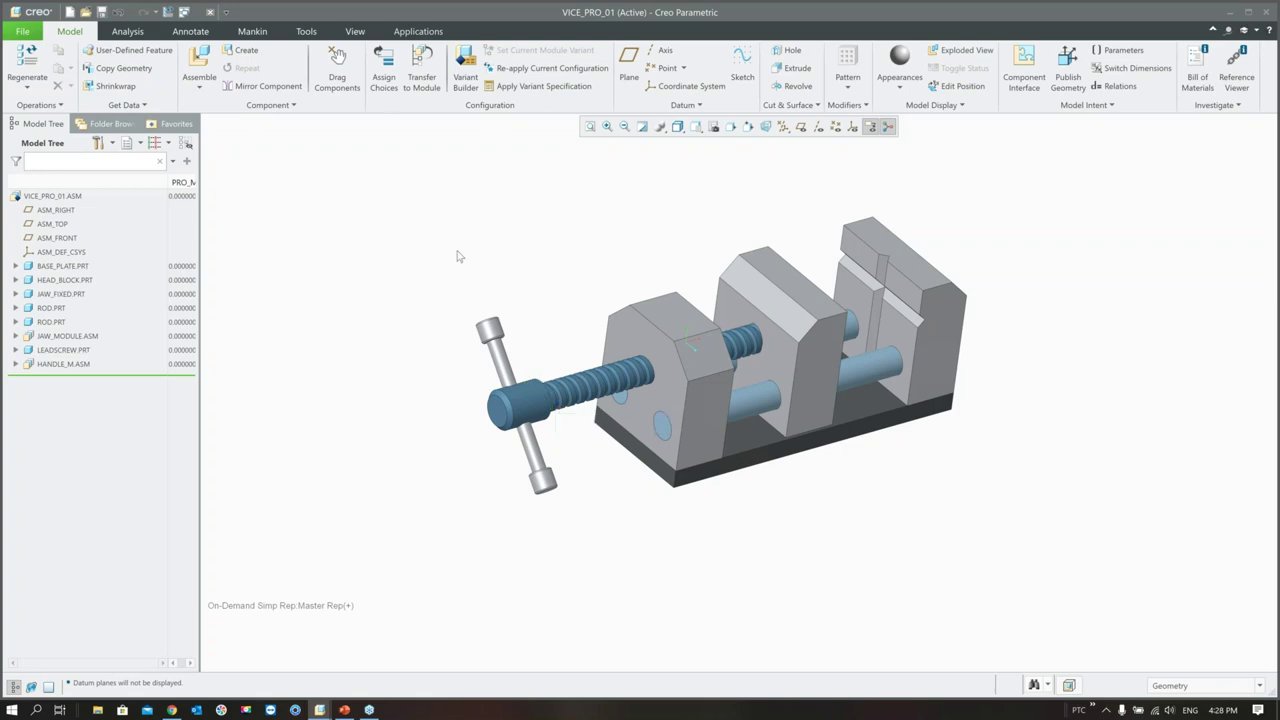
{"action": "left_click", "coordinate": [384, 76]}
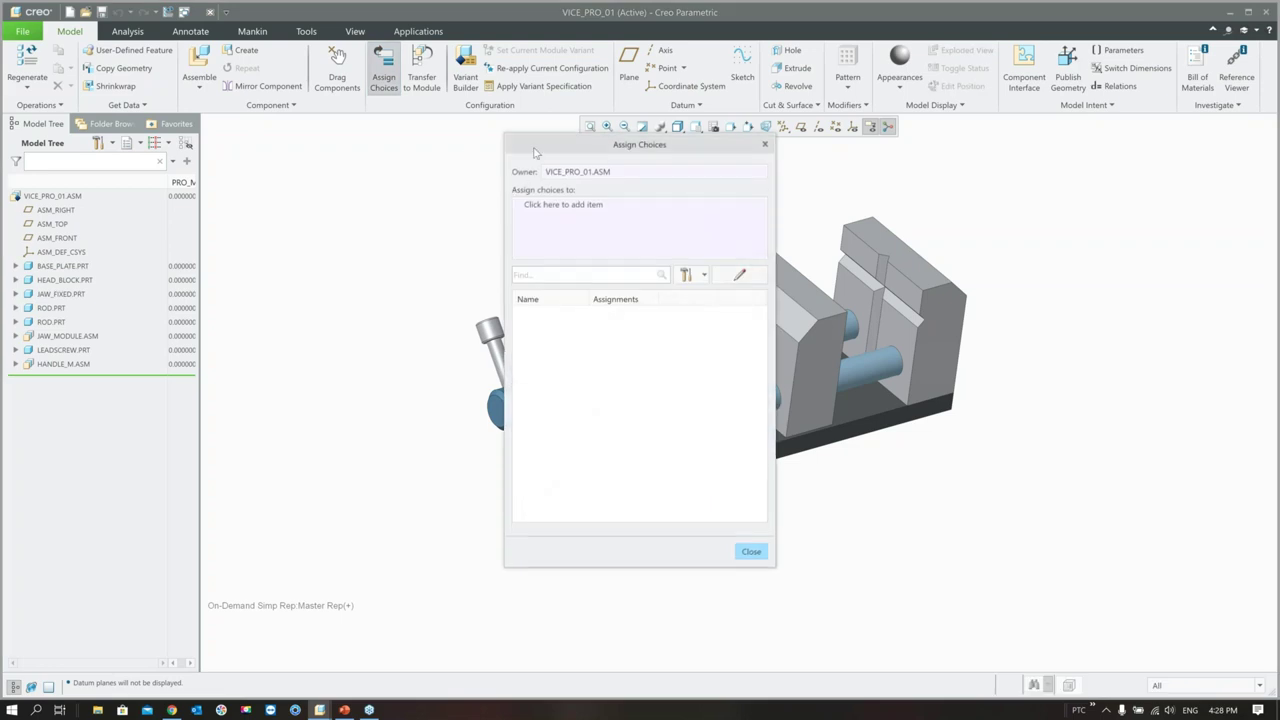
{"action": "left_click_drag", "start_coordinate": [534, 150], "coordinate": [250, 162]}
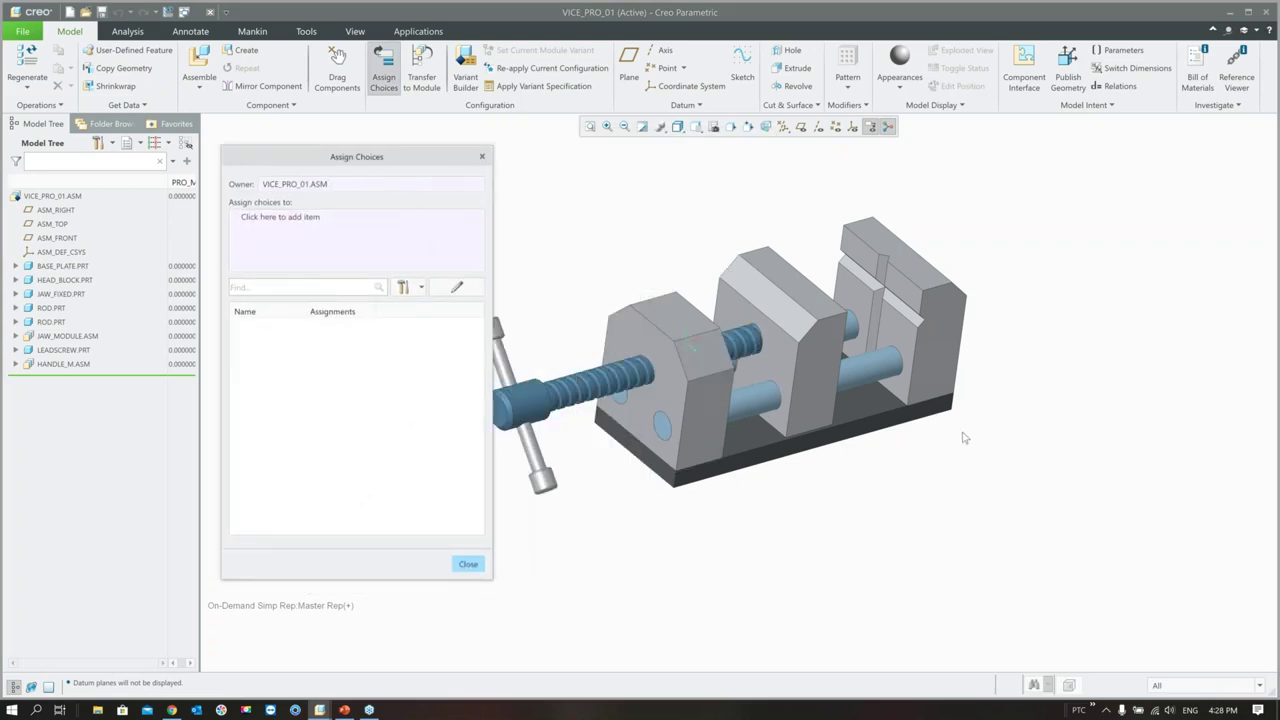
{"action": "scroll", "coordinate": [965, 440], "scroll_direction": "down", "scroll_amount": 3}
{"action": "scroll", "coordinate": [965, 440], "scroll_direction": "up", "scroll_amount": 1}
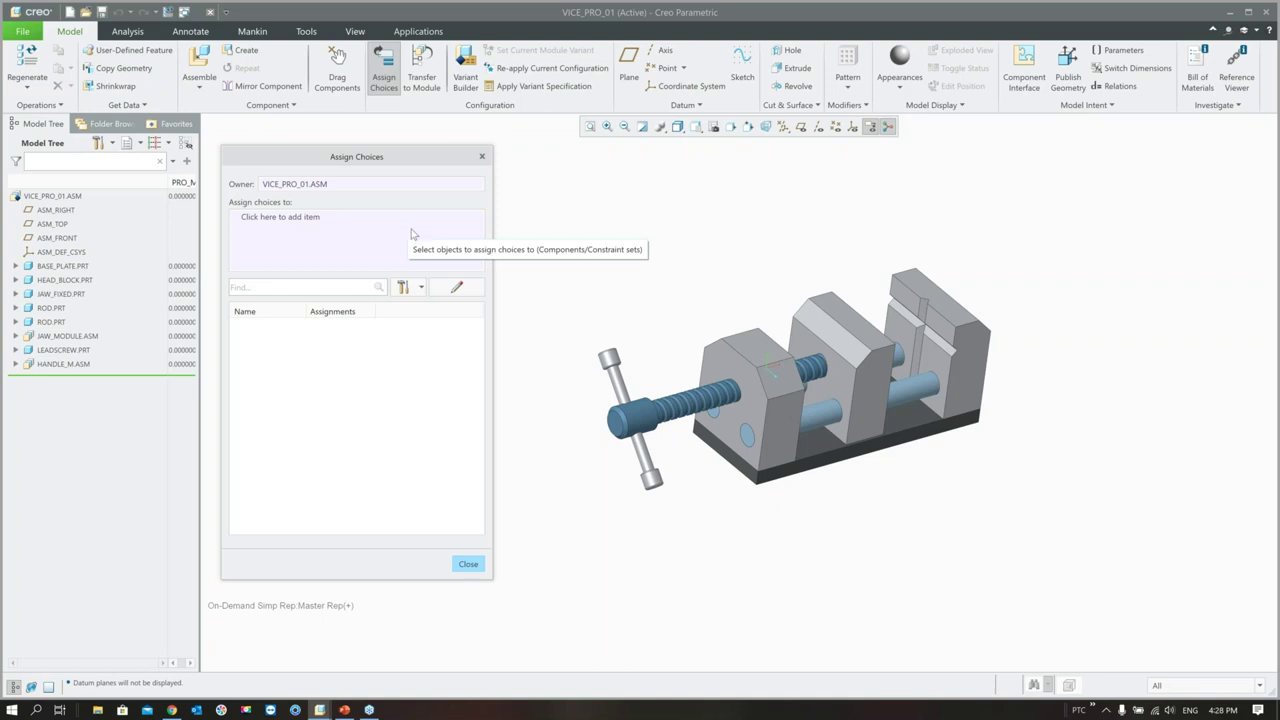
- Start editing the assembly's options and add a new option named Handle_selection
{"action": "left_click", "coordinate": [456, 288]}
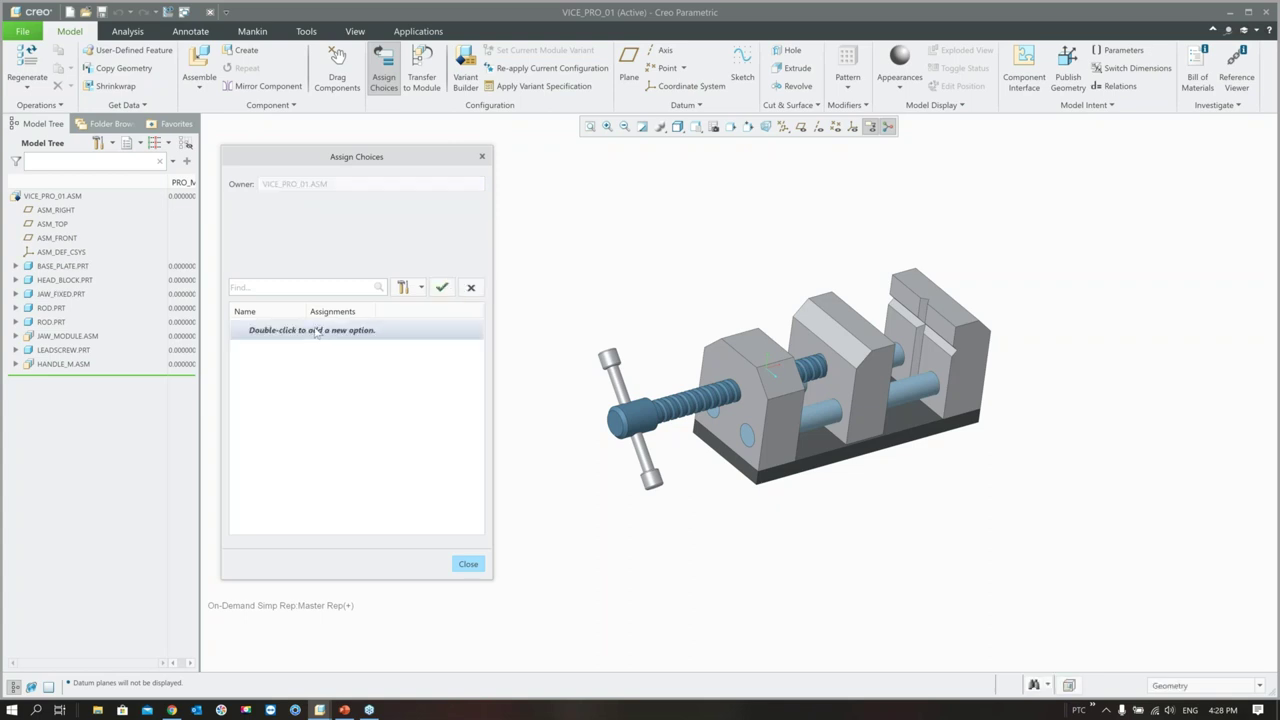
{"action": "double_click", "coordinate": [270, 332]}
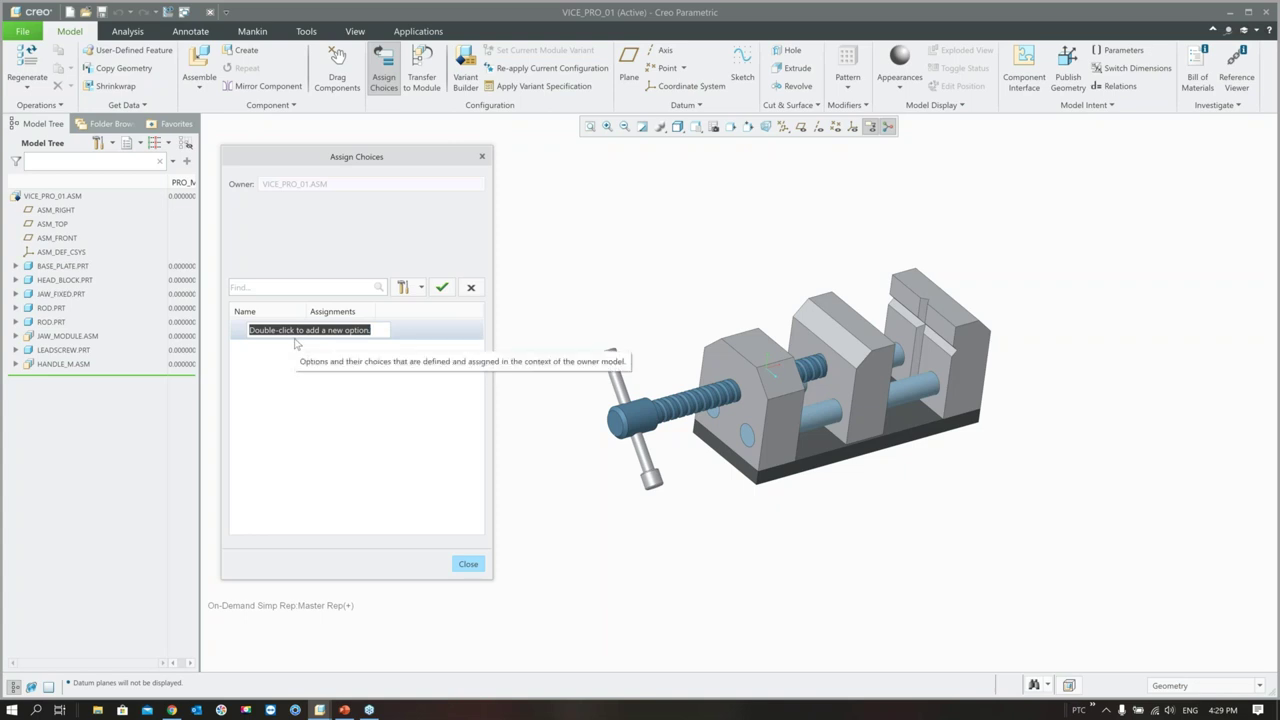
{"action": "type", "text": "Handle"}
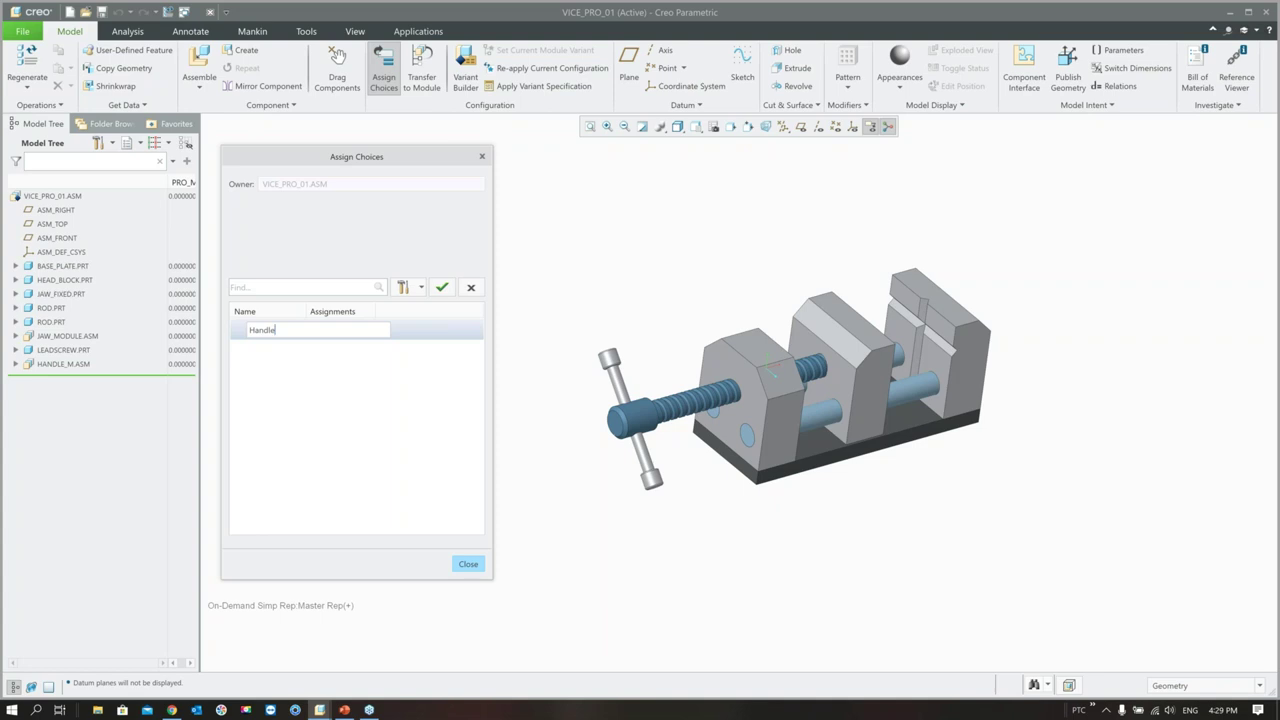
{"action": "type", "text": "_selection"}
{"action": "key", "text": "Return"}
- Add a choice named Handle_g under the HANDLE_SELECTION option
{"action": "double_click", "coordinate": [276, 350]}
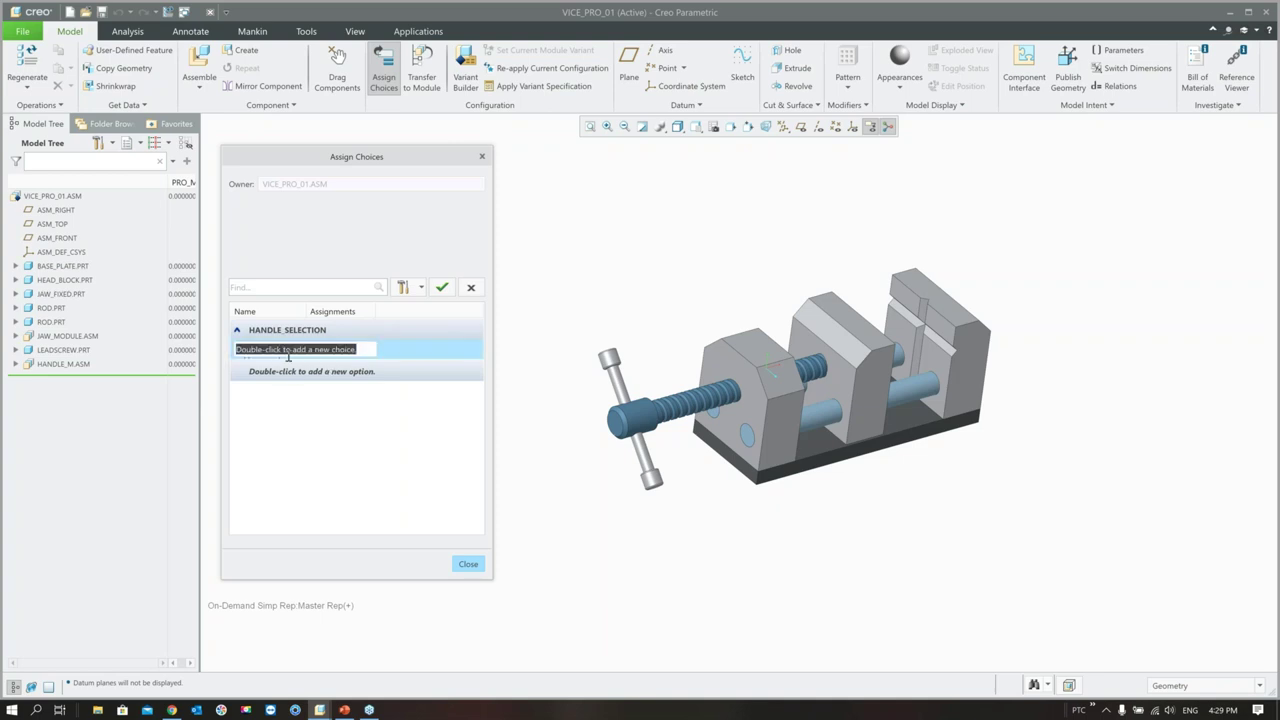
{"action": "key", "text": "BackSpace"}
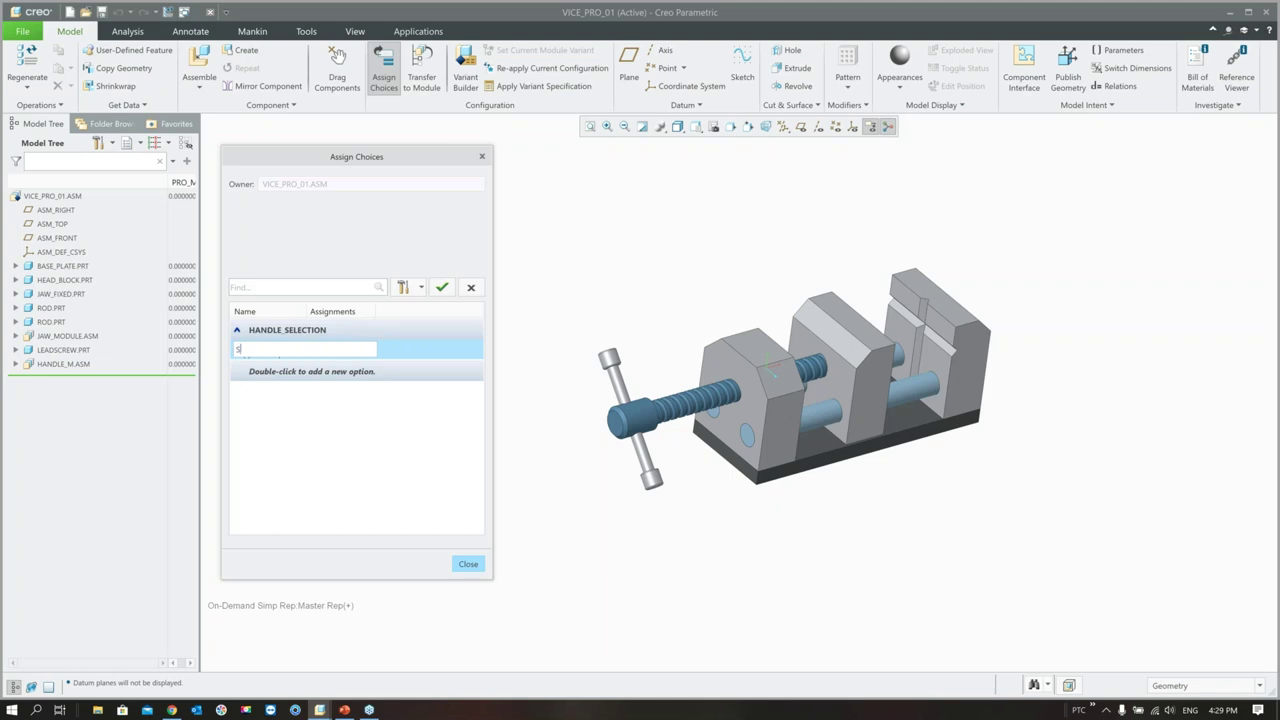
{"action": "type", "text": "Handle_g"}
{"action": "key", "text": "Return"}
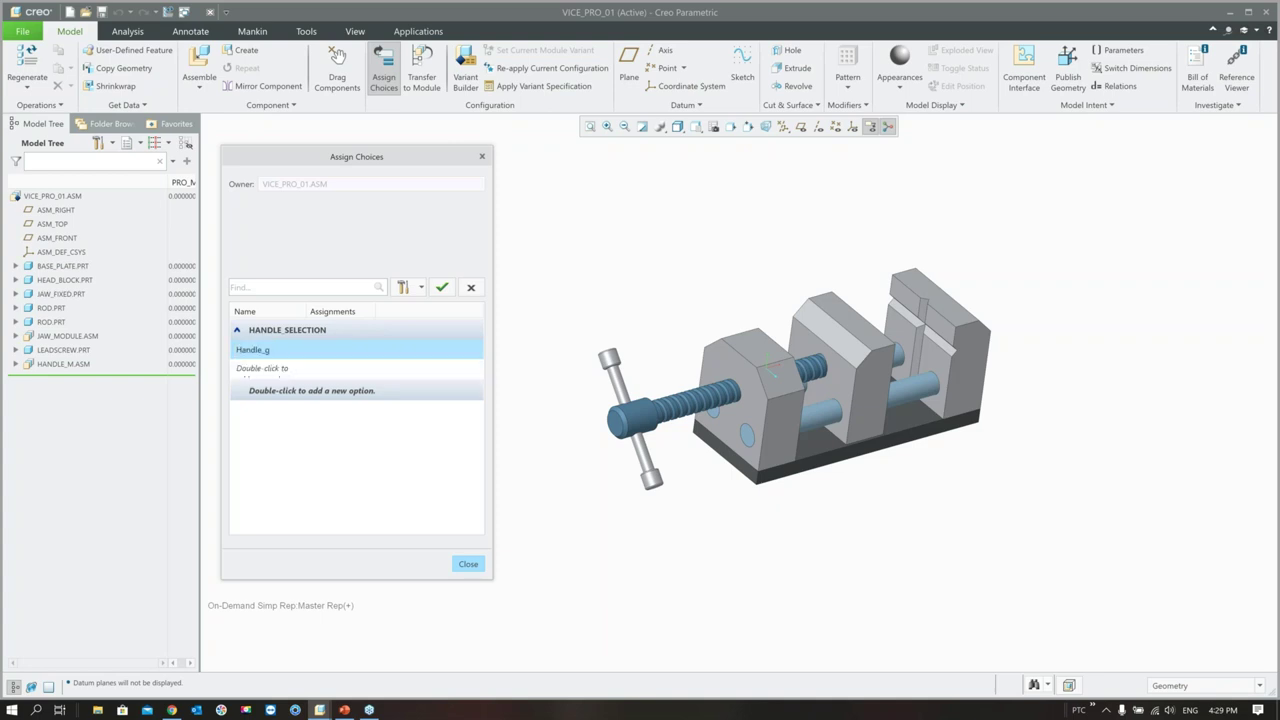
- Add the choices L and XL under the HANDLE_SELECTION option
{"action": "double_click", "coordinate": [262, 368]}
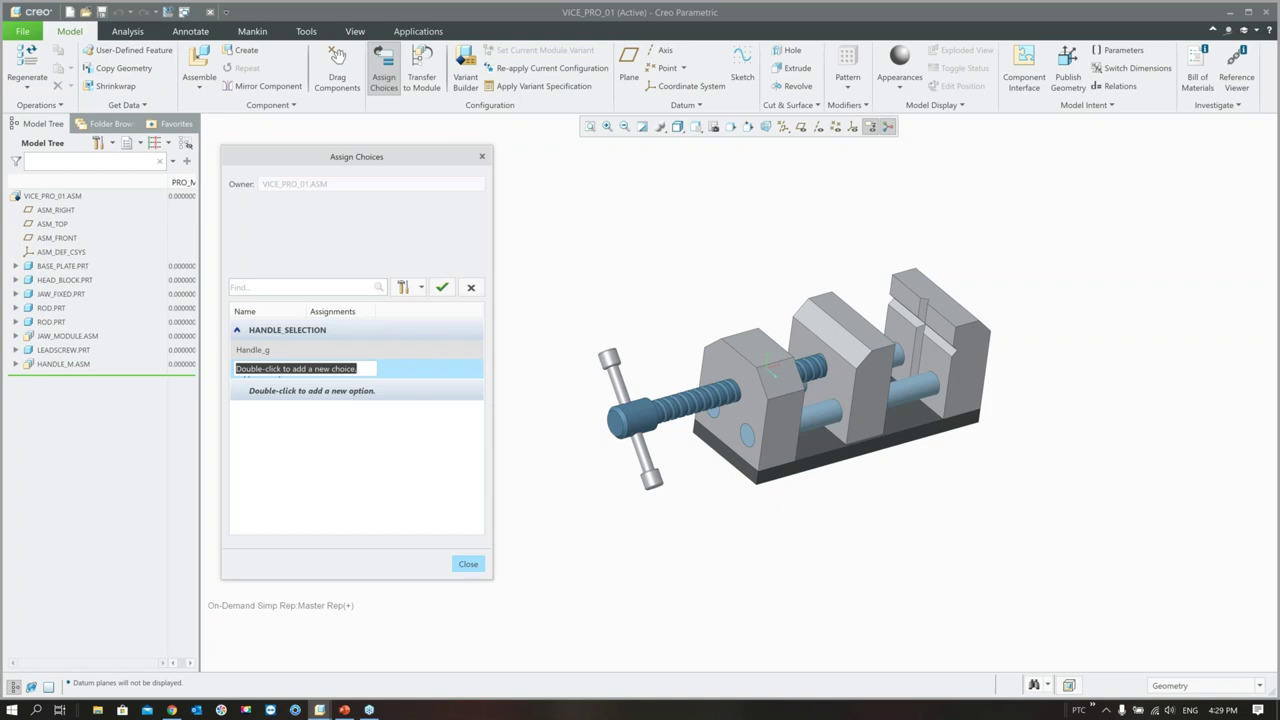
{"action": "type", "text": "L"}
{"action": "key", "text": "Return"}
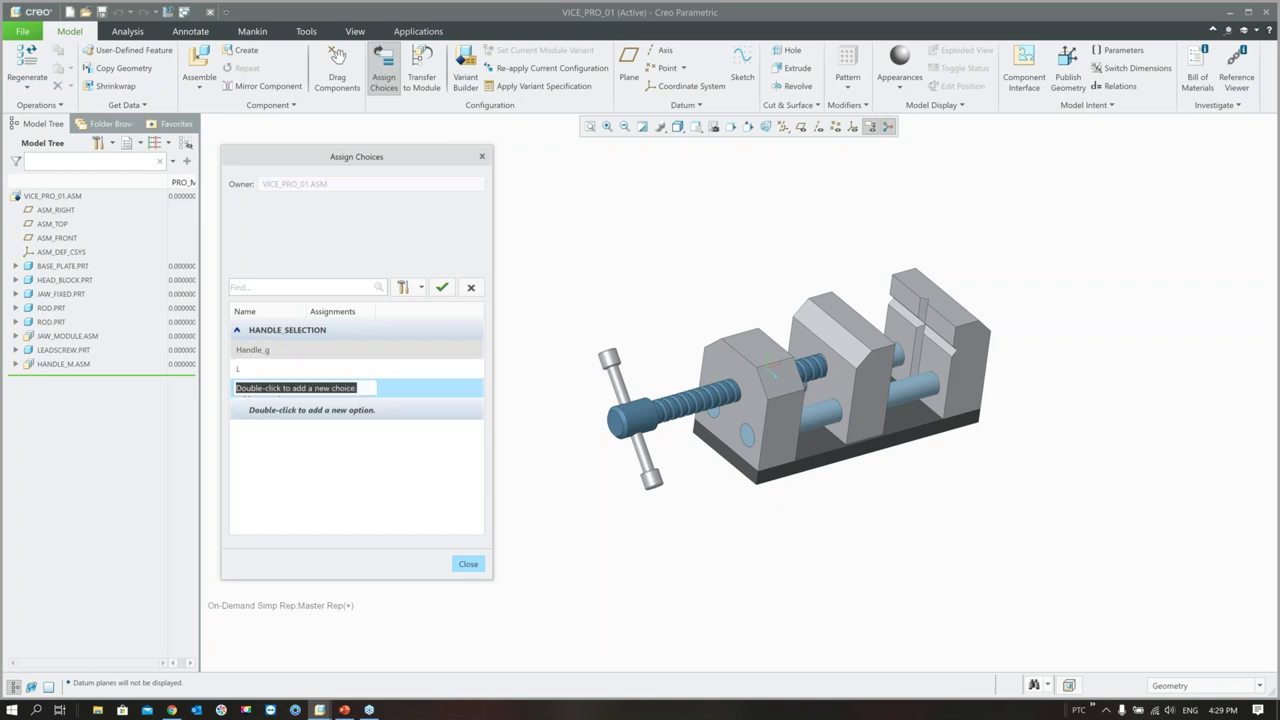
{"action": "type", "text": "XL"}
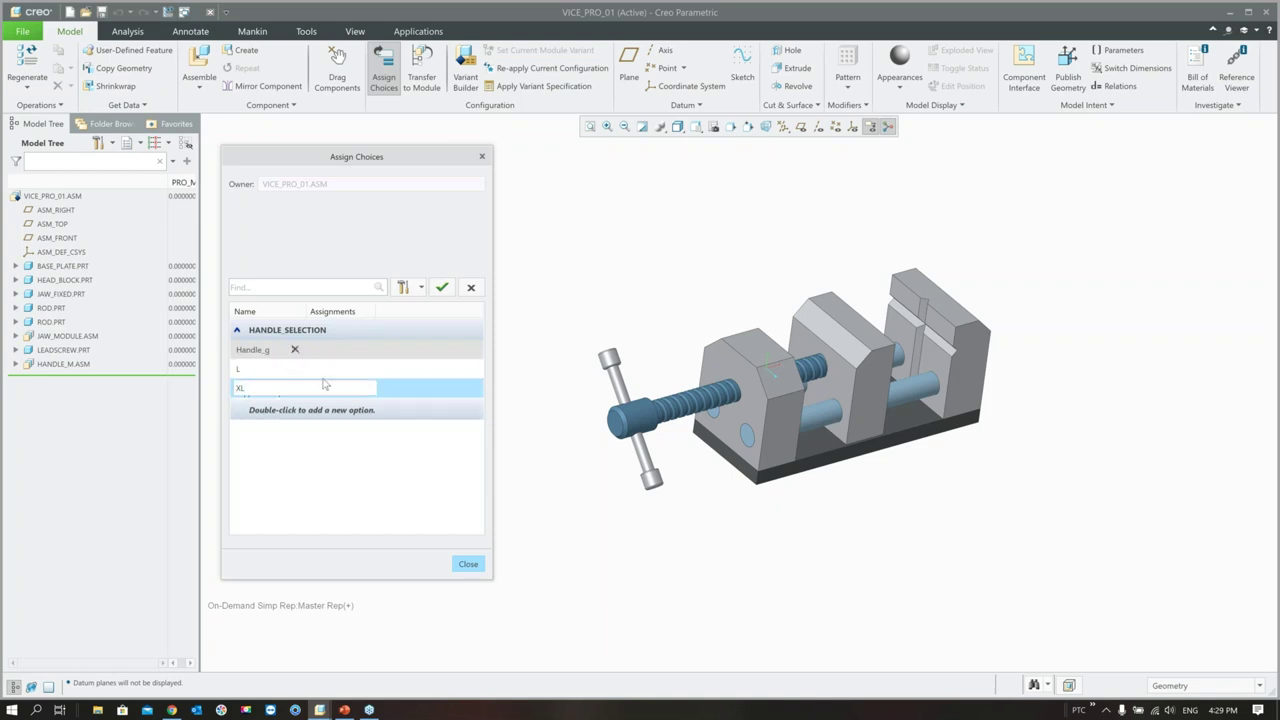
{"action": "key", "text": "Return"}
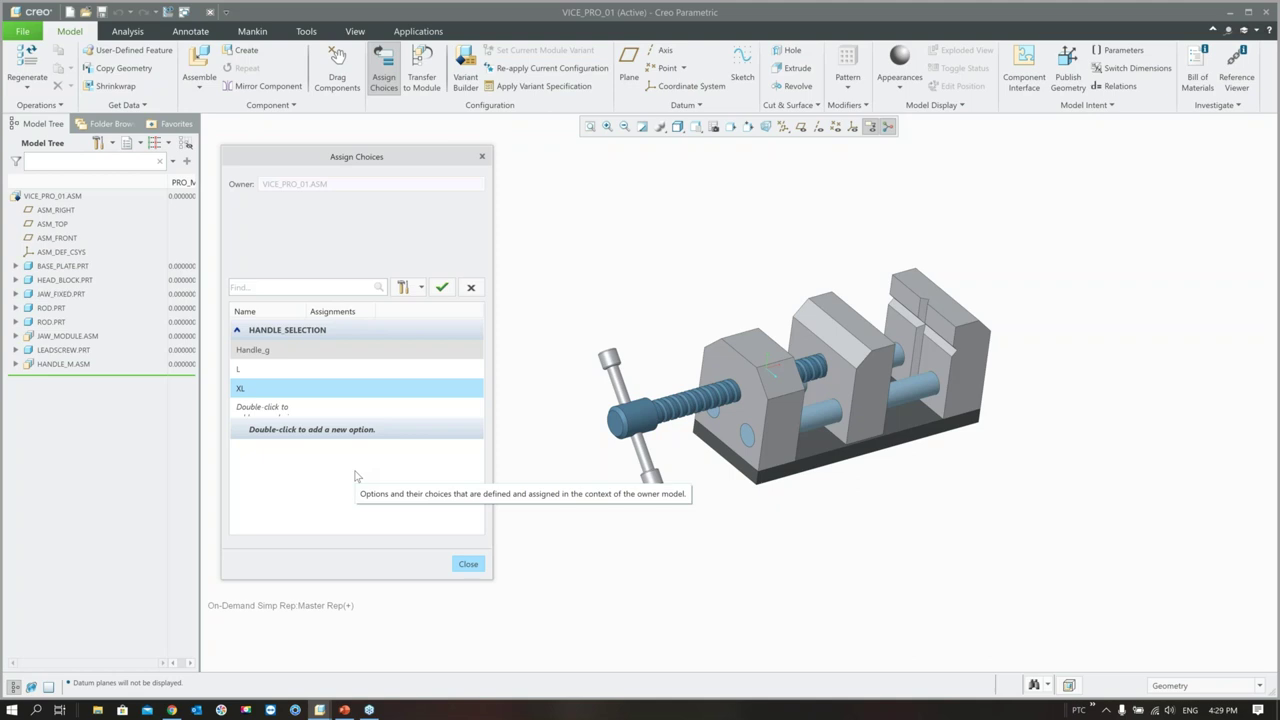
- Add a second option named LAW_Selection to the assembly
{"action": "double_click", "coordinate": [299, 430]}
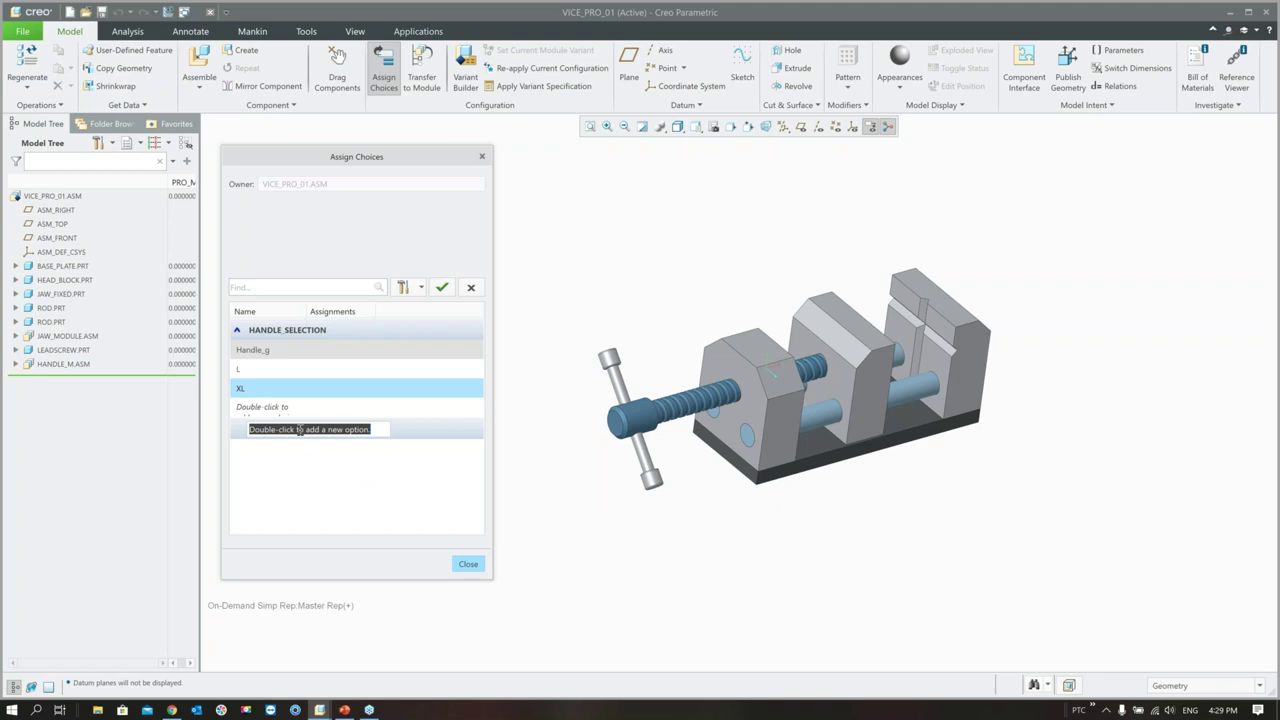
{"action": "type", "text": "LAW_Selection"}
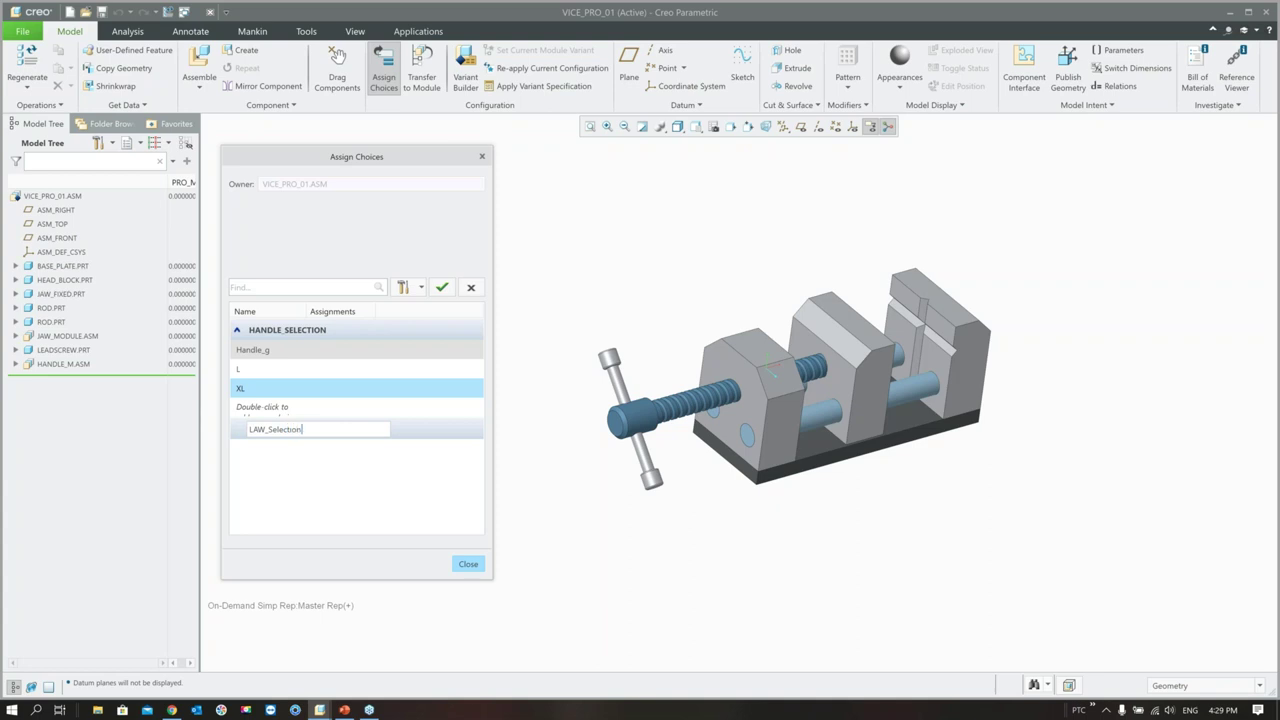
{"action": "key", "text": "Return"}
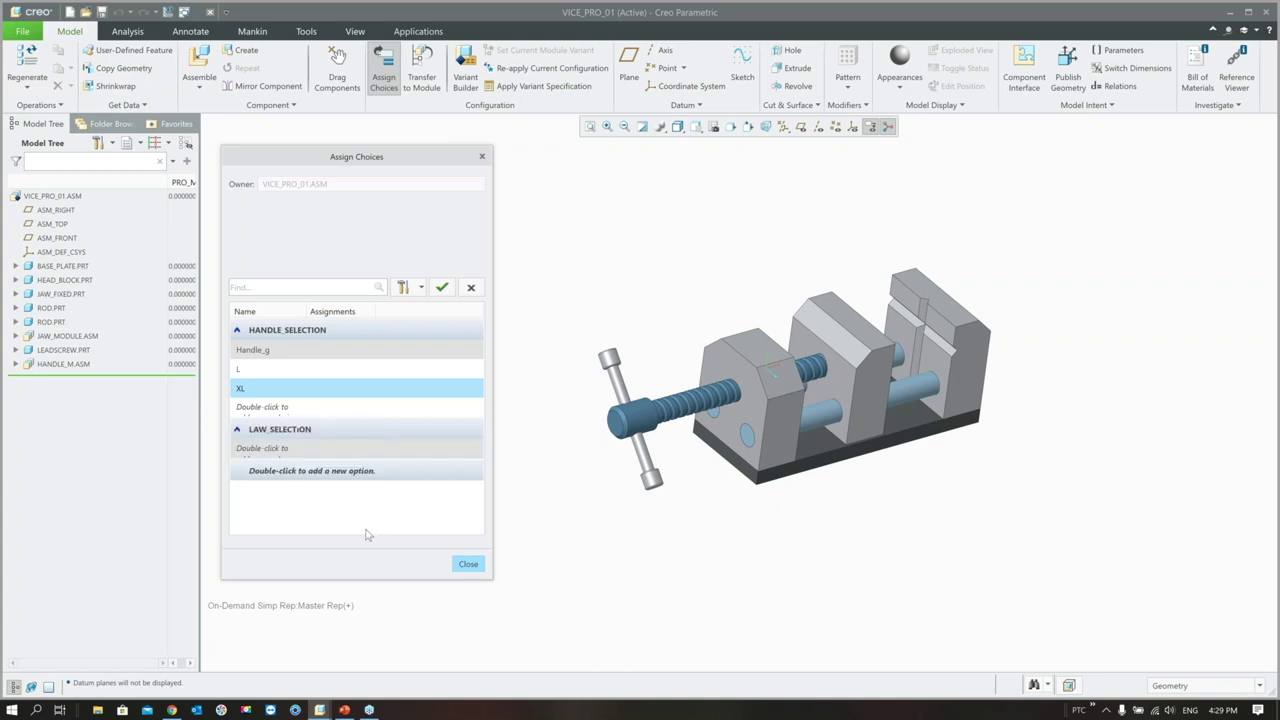
{"action": "double_click", "coordinate": [290, 433]}
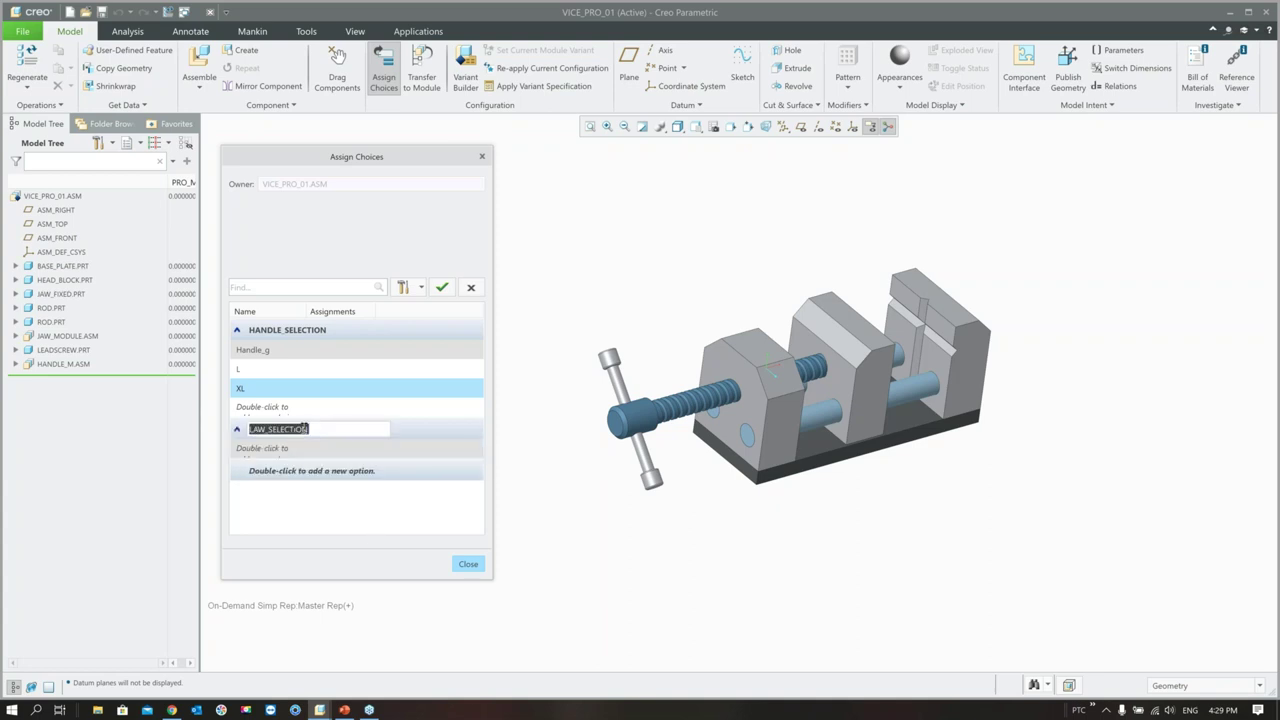
{"action": "left_click", "coordinate": [306, 430]}
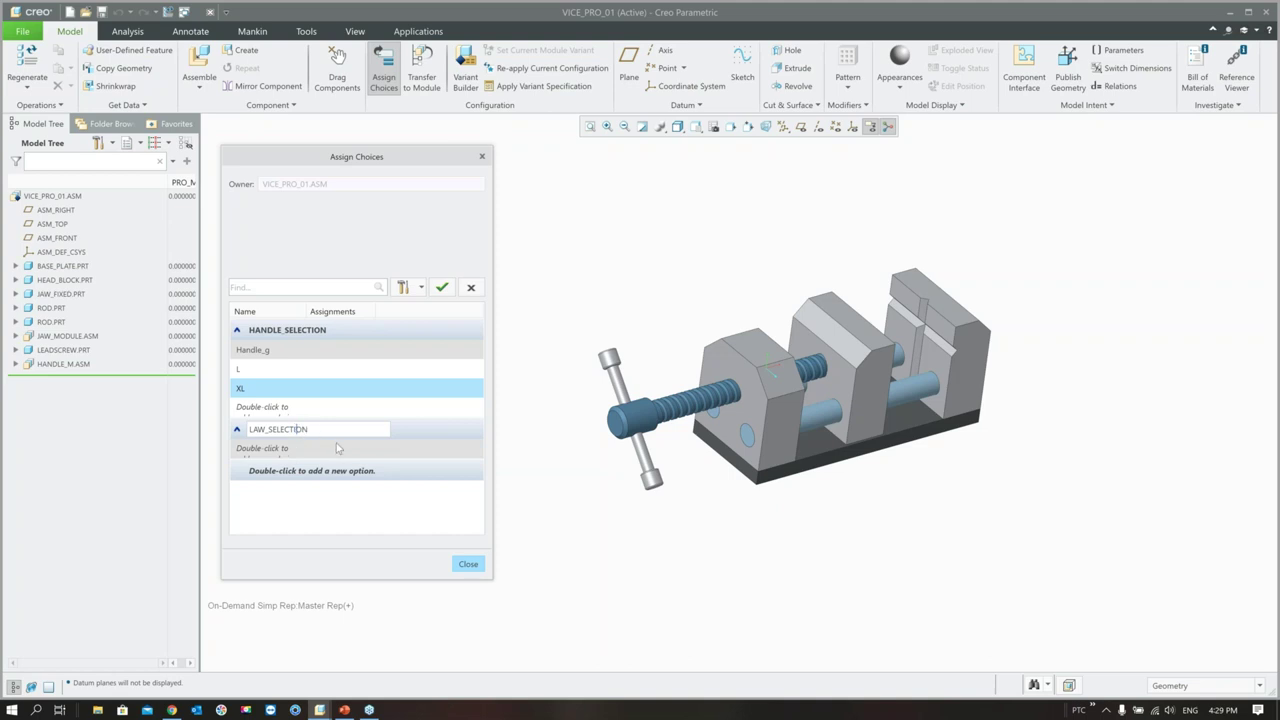
{"action": "key", "text": "Return"}
- Add the choices STD, CURVED and TALL under the LAW_SELECTION option and accept the option edits
{"action": "double_click", "coordinate": [290, 449]}
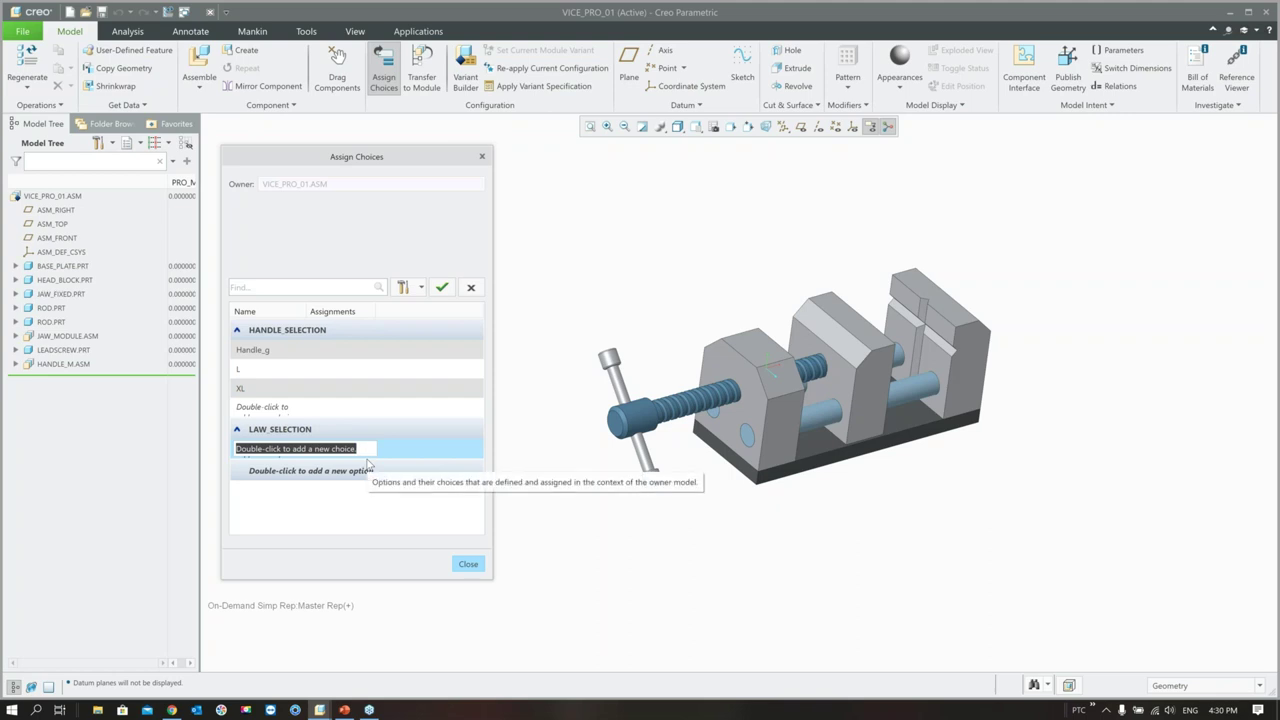
{"action": "type", "text": "STD"}
{"action": "key", "text": "Return"}
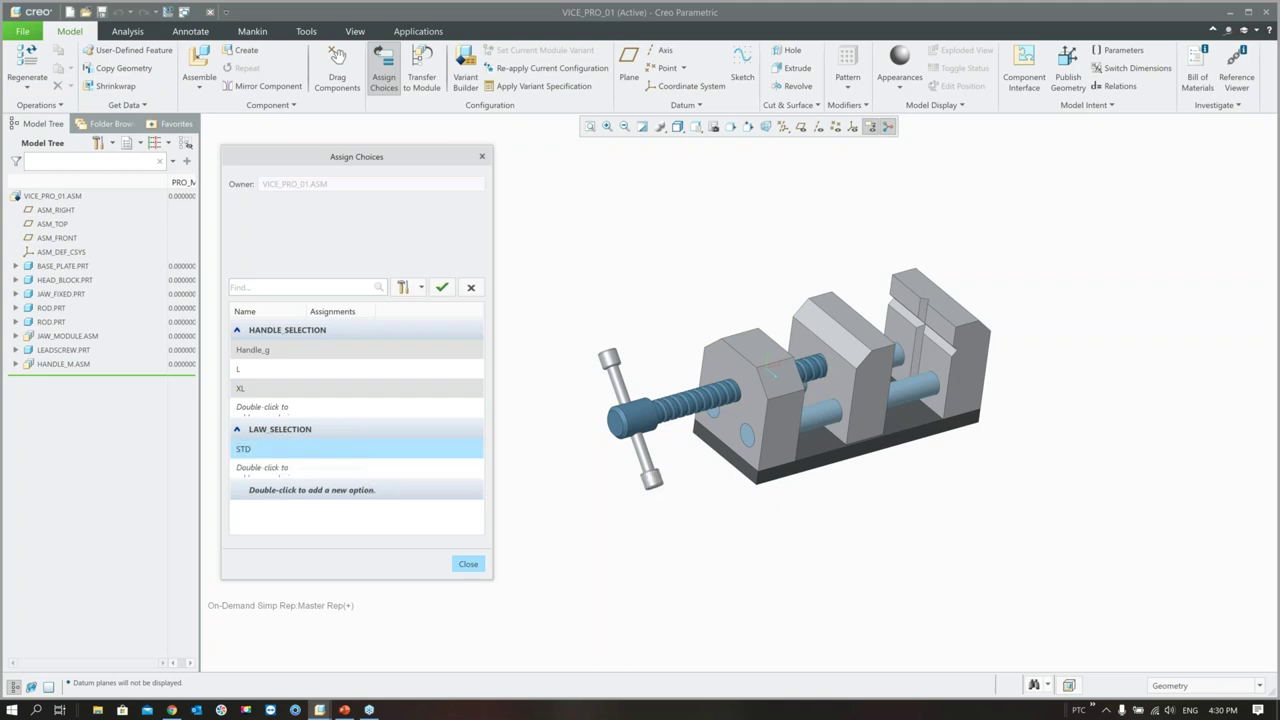
{"action": "double_click", "coordinate": [258, 465]}
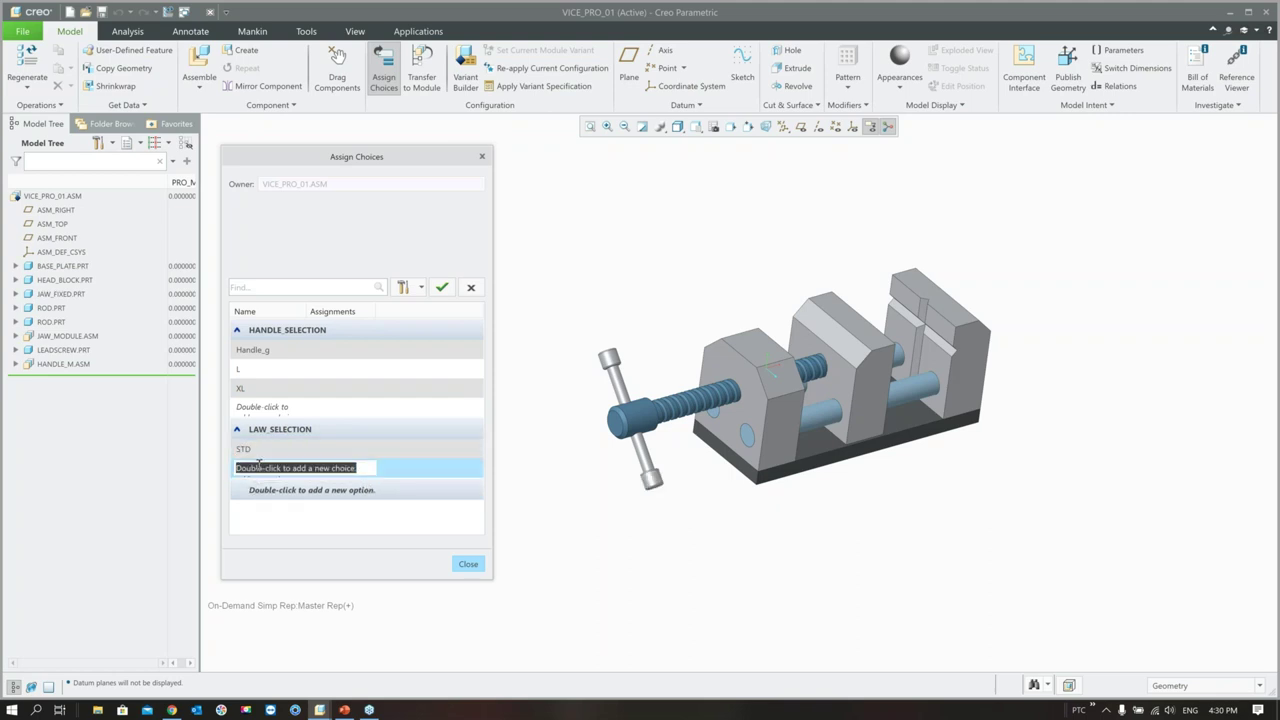
{"action": "type", "text": "C"}
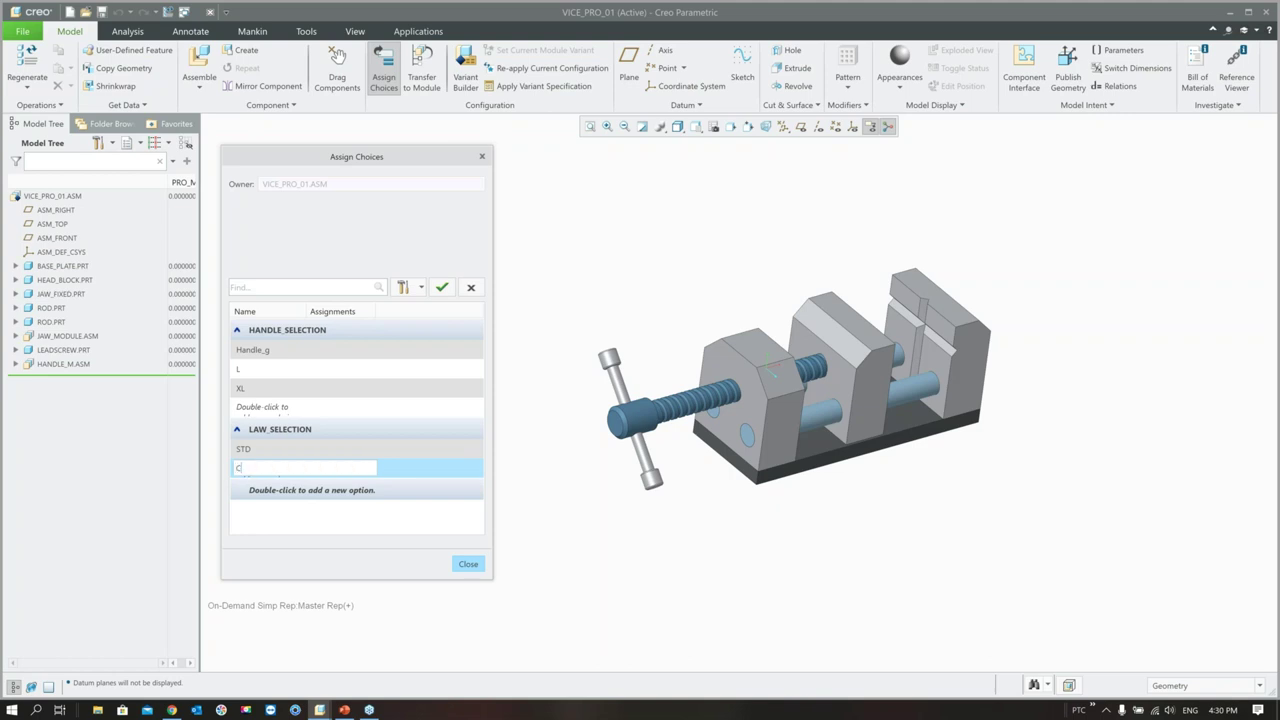
{"action": "type", "text": "URVED"}
{"action": "key", "text": "Return"}
{"action": "double_click", "coordinate": [264, 487]}
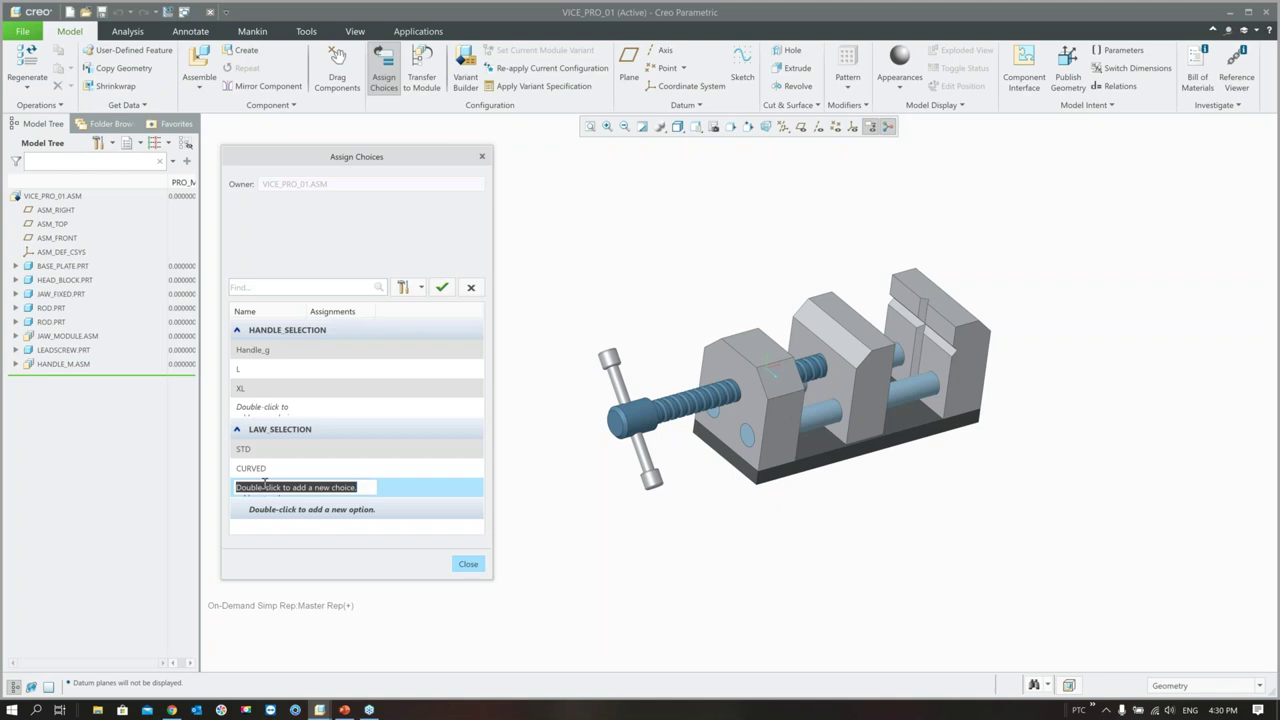
{"action": "type", "text": "TALL"}
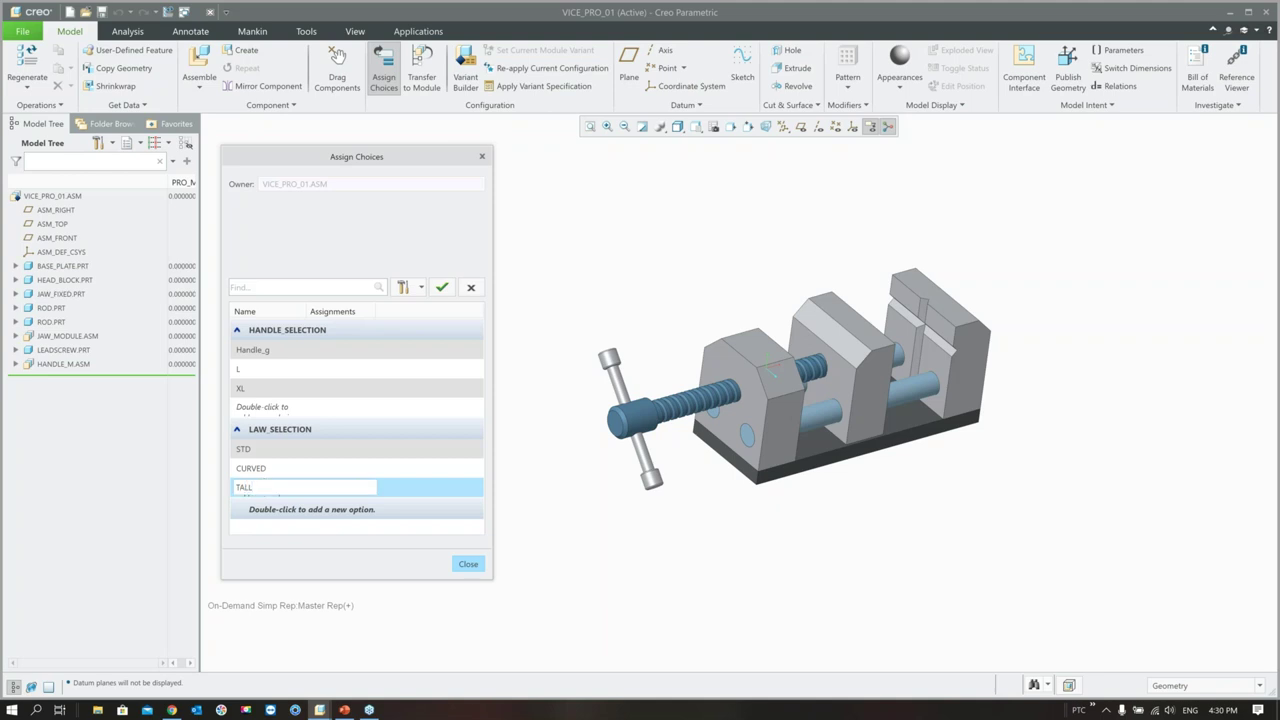
{"action": "key", "text": "Return"}
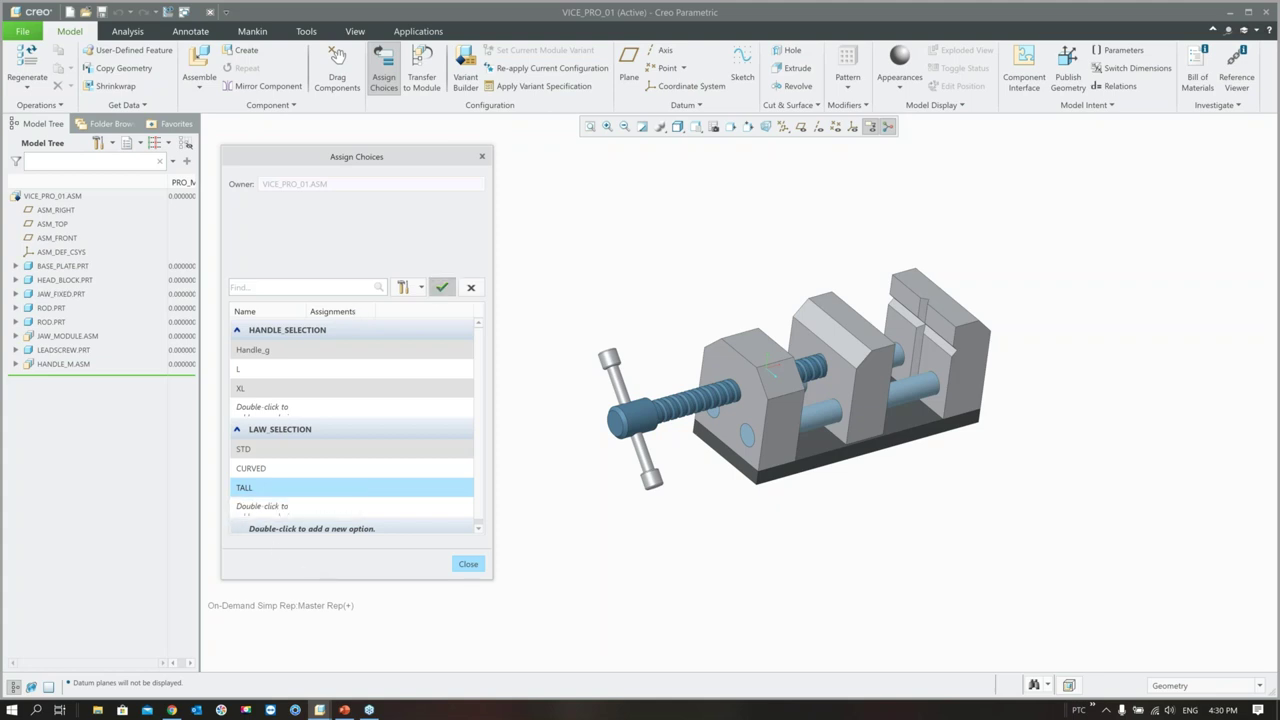
{"action": "left_click", "coordinate": [441, 287]}
- Assign the Handle_g choice to HANDLE.PRT inside the HANDLE_M module
{"action": "left_click_drag", "start_coordinate": [348, 160], "coordinate": [416, 128]}
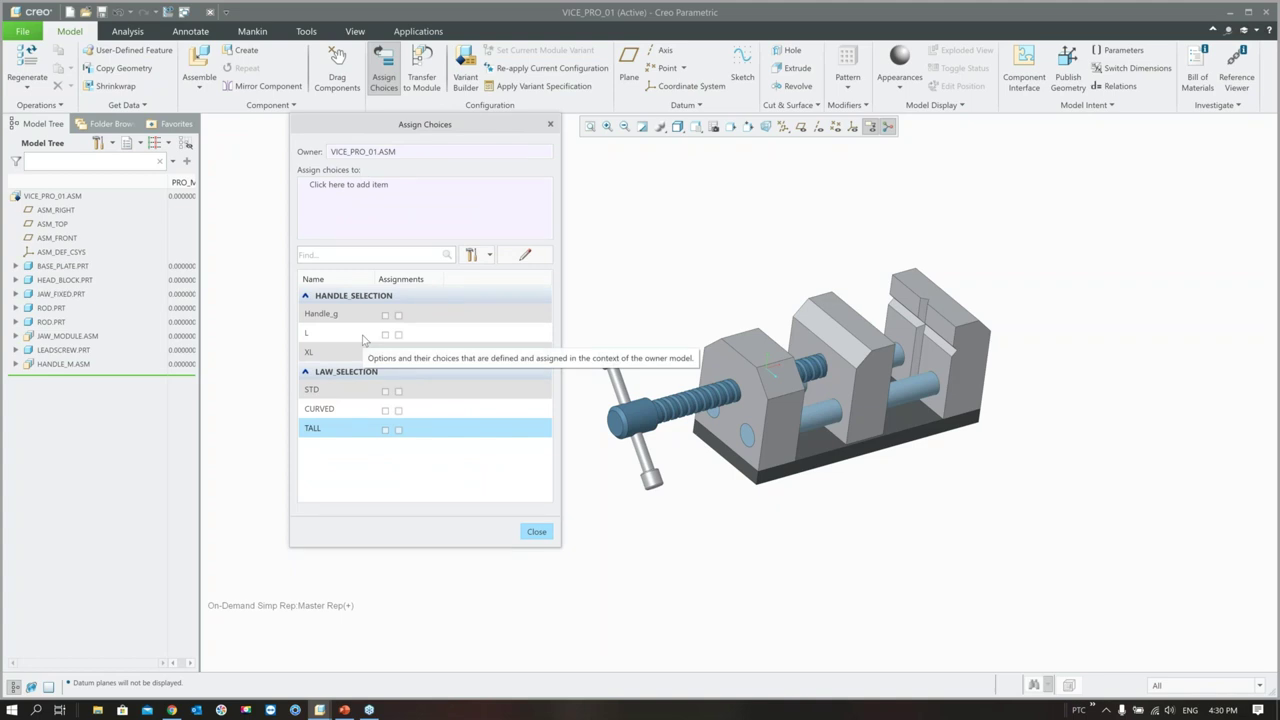
{"action": "left_click", "coordinate": [340, 189]}
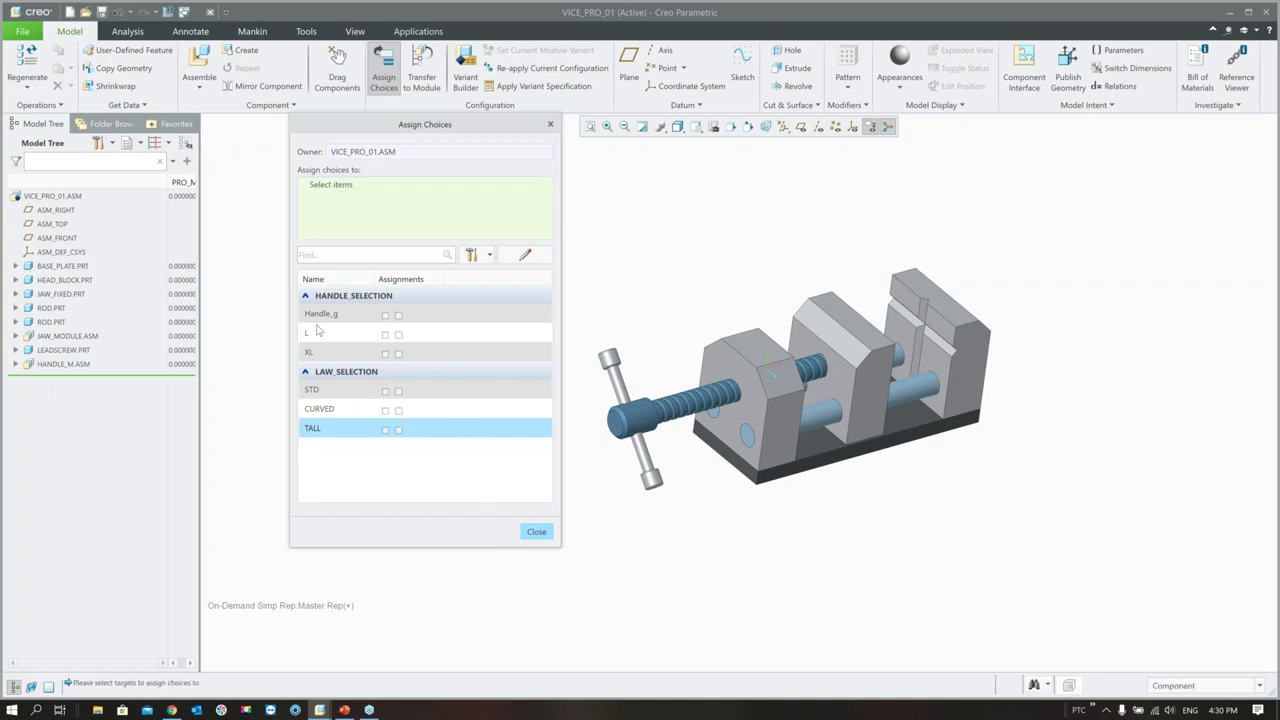
{"action": "left_click", "coordinate": [16, 364]}
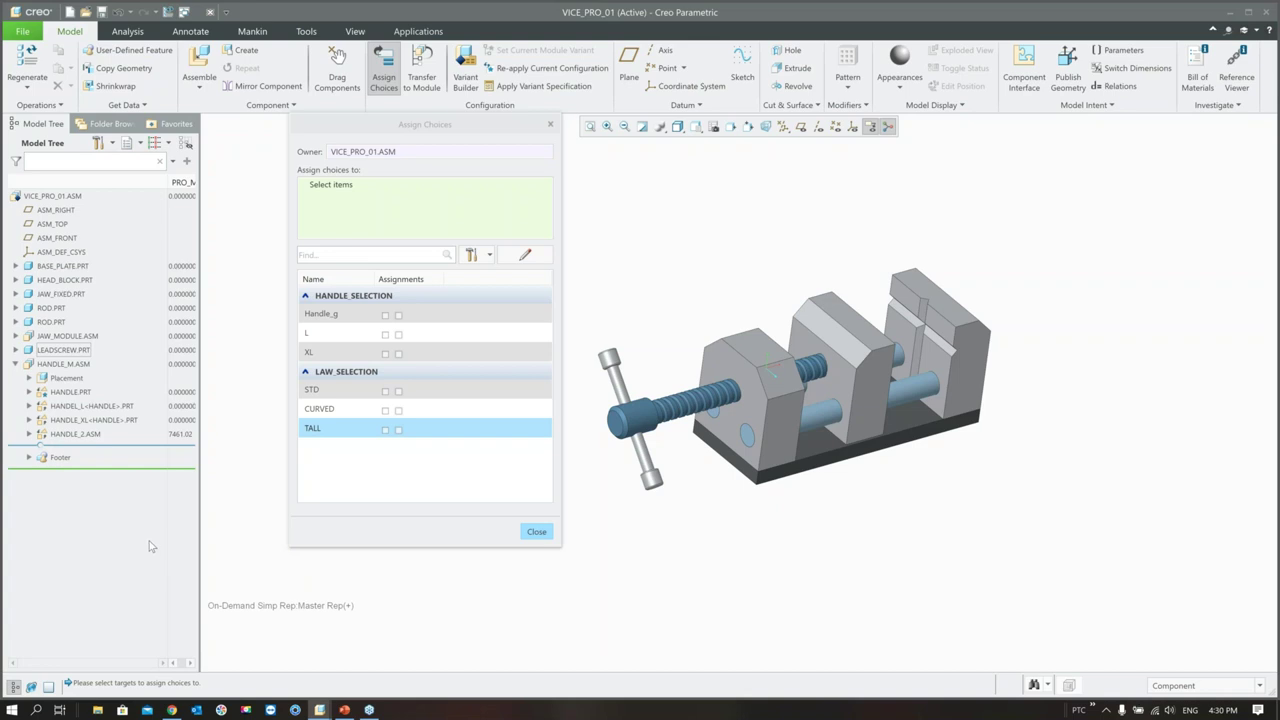
{"action": "left_click", "coordinate": [54, 396]}
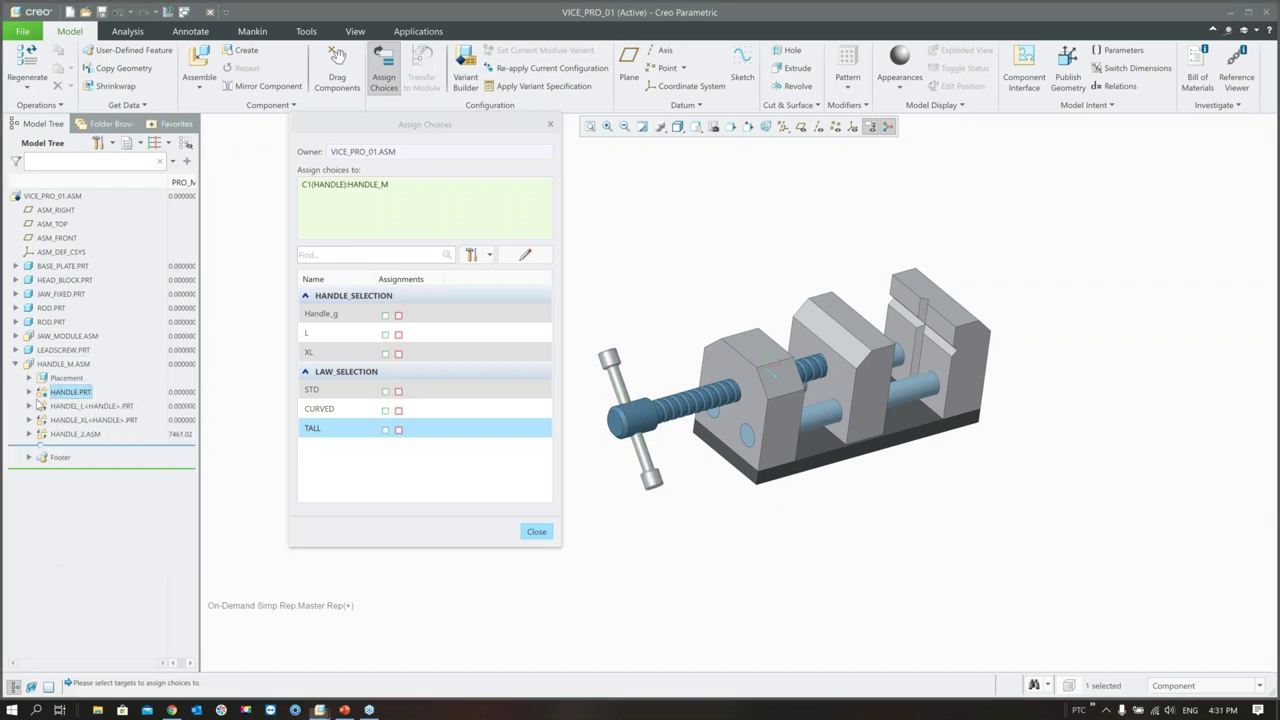
{"action": "left_click", "coordinate": [385, 315]}
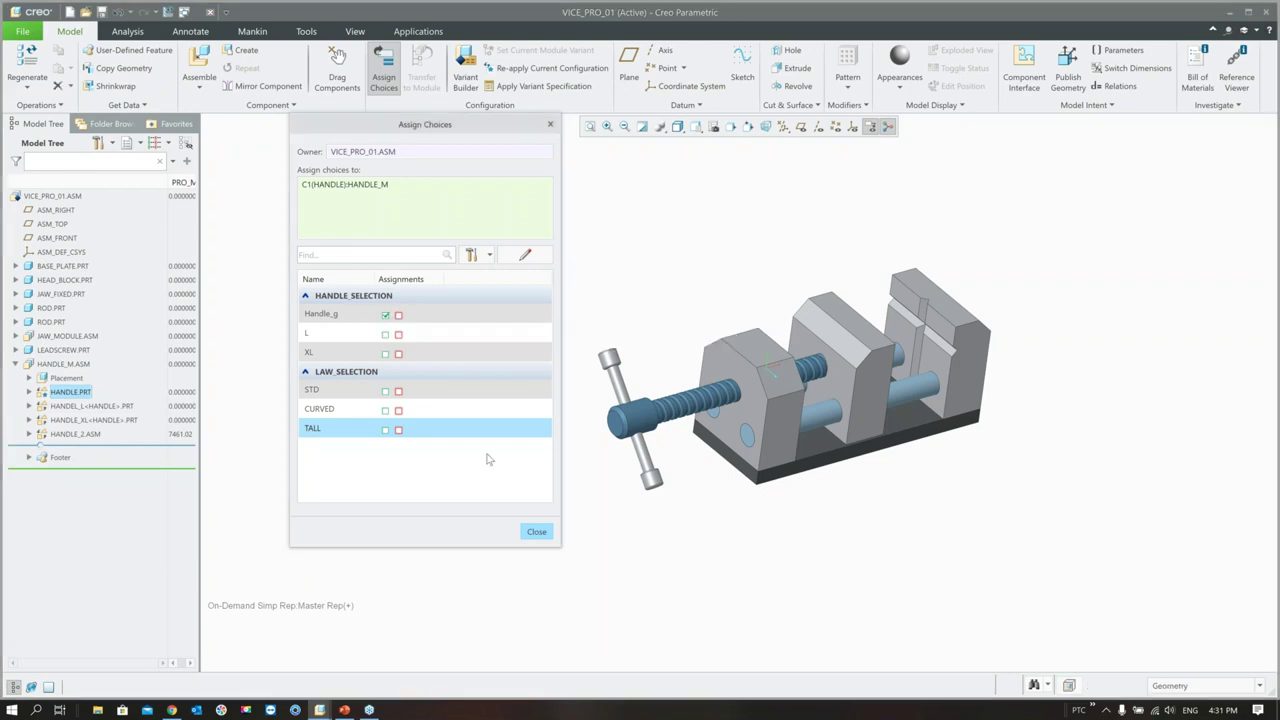
- Assign the L choice to the HANDEL_L<HANDLE>.PRT variant in the handle module
{"action": "left_click", "coordinate": [358, 186]}
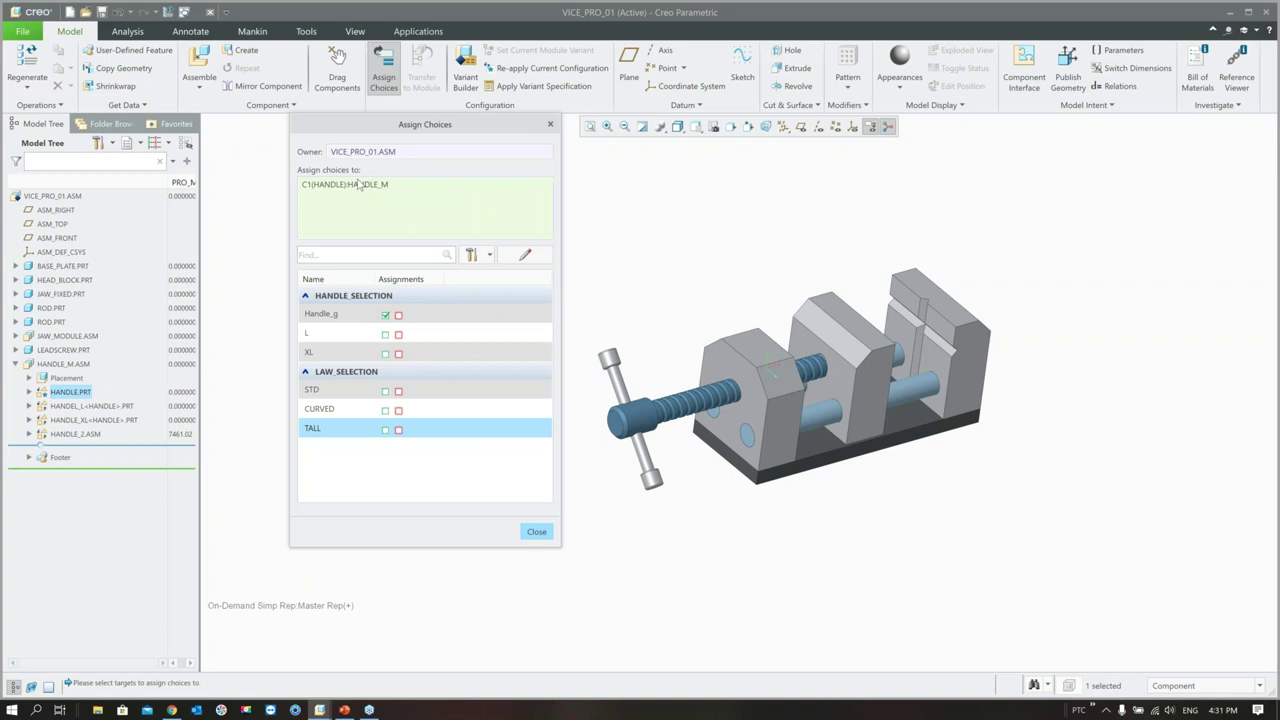
{"action": "left_click", "coordinate": [90, 406]}
{"action": "left_click", "coordinate": [385, 335]}
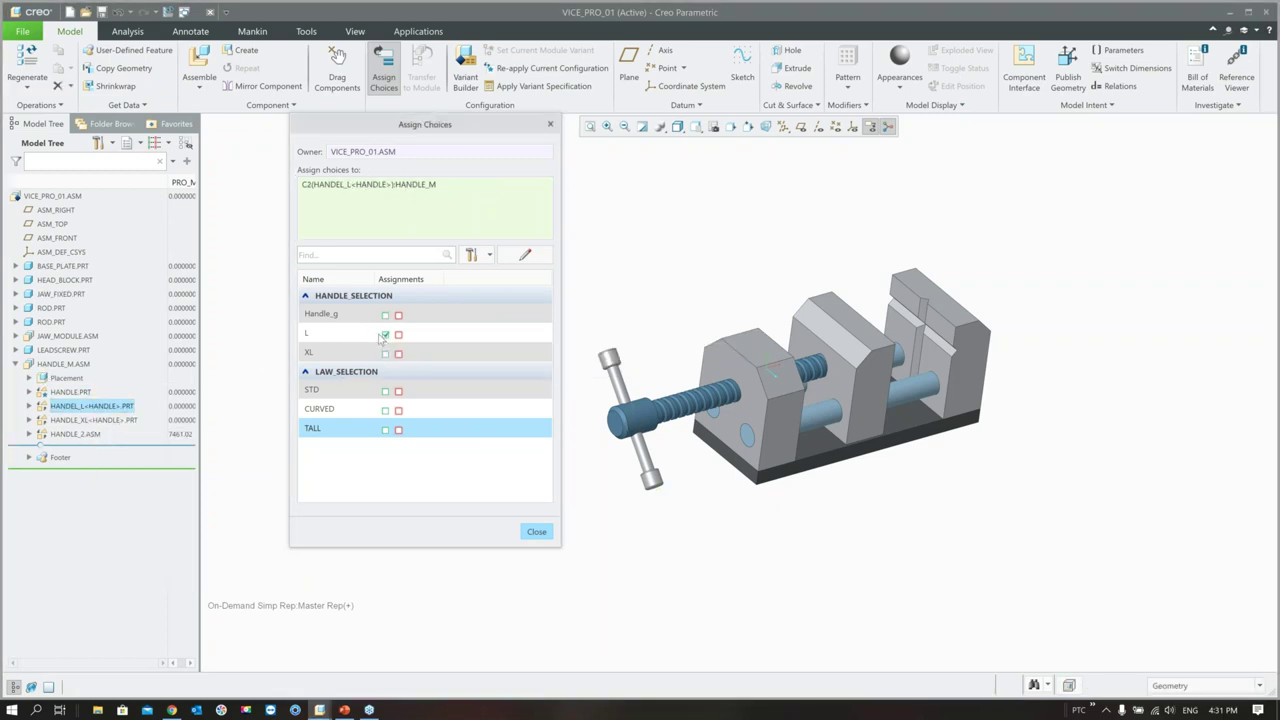
- Assign the XL choice to the HANDLE_XL<HANDLE>.PRT variant and close Assign Choices
{"action": "left_click", "coordinate": [332, 196]}
{"action": "left_click", "coordinate": [78, 420]}
{"action": "left_click", "coordinate": [385, 354]}
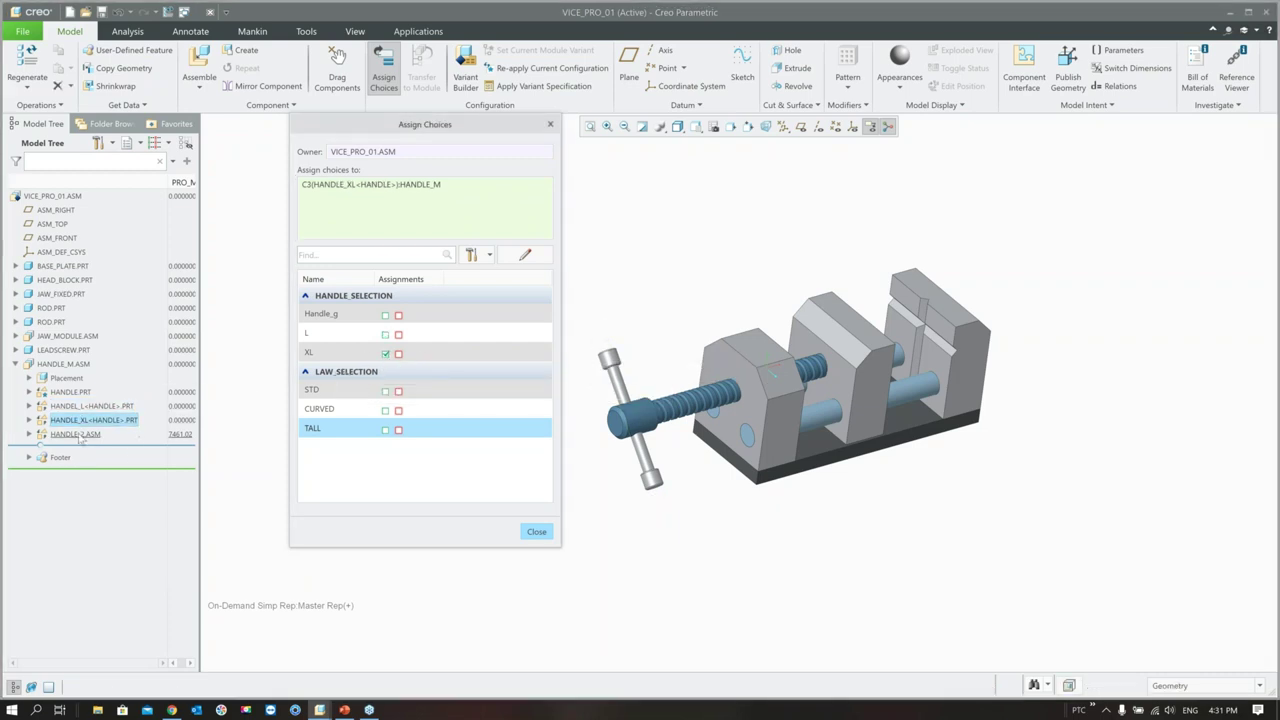
{"action": "left_click", "coordinate": [536, 531]}
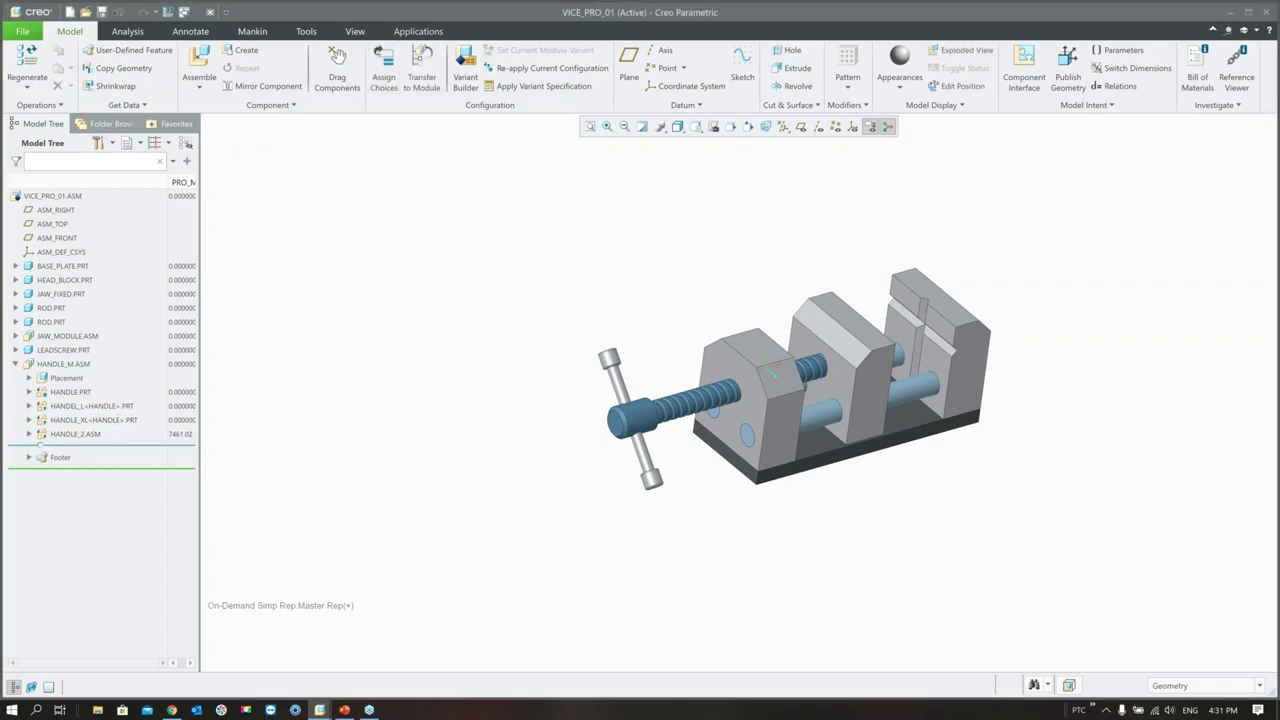
- Reopen Assign Choices, add a choice named ASM under HANDLE_SELECTION and accept the option edits
{"action": "left_click", "coordinate": [384, 75]}
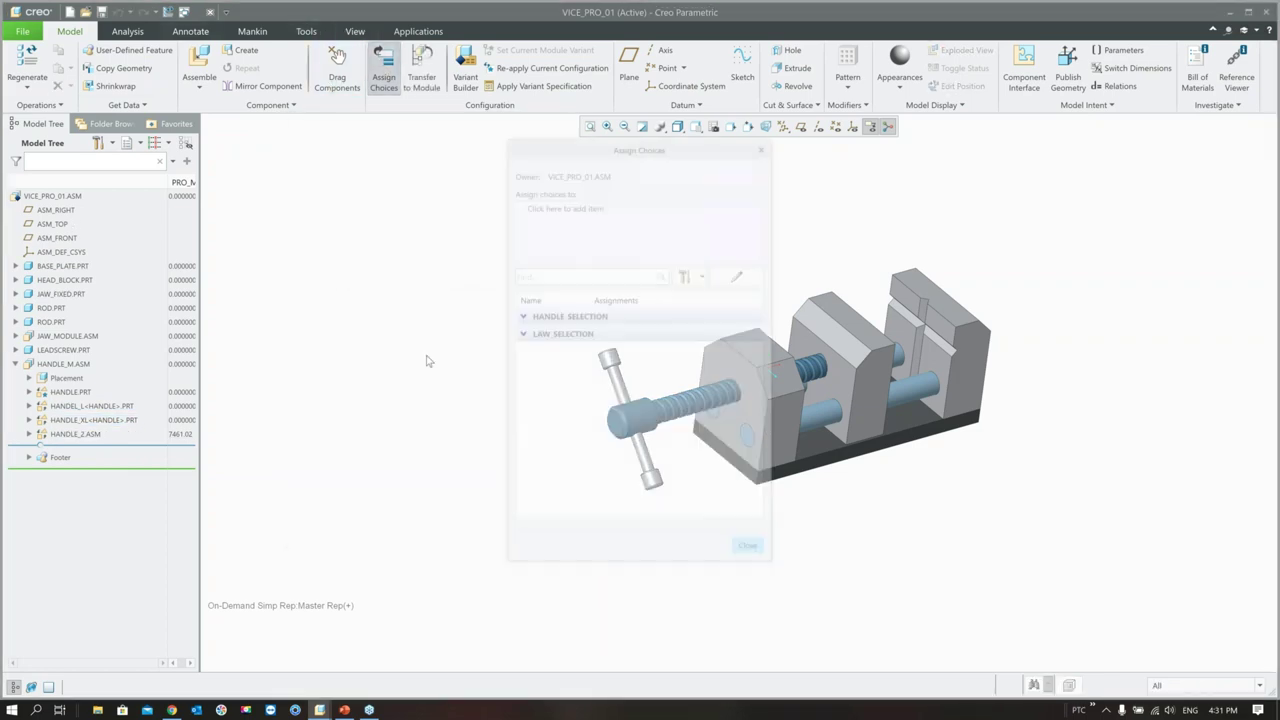
{"action": "left_click", "coordinate": [735, 276]}
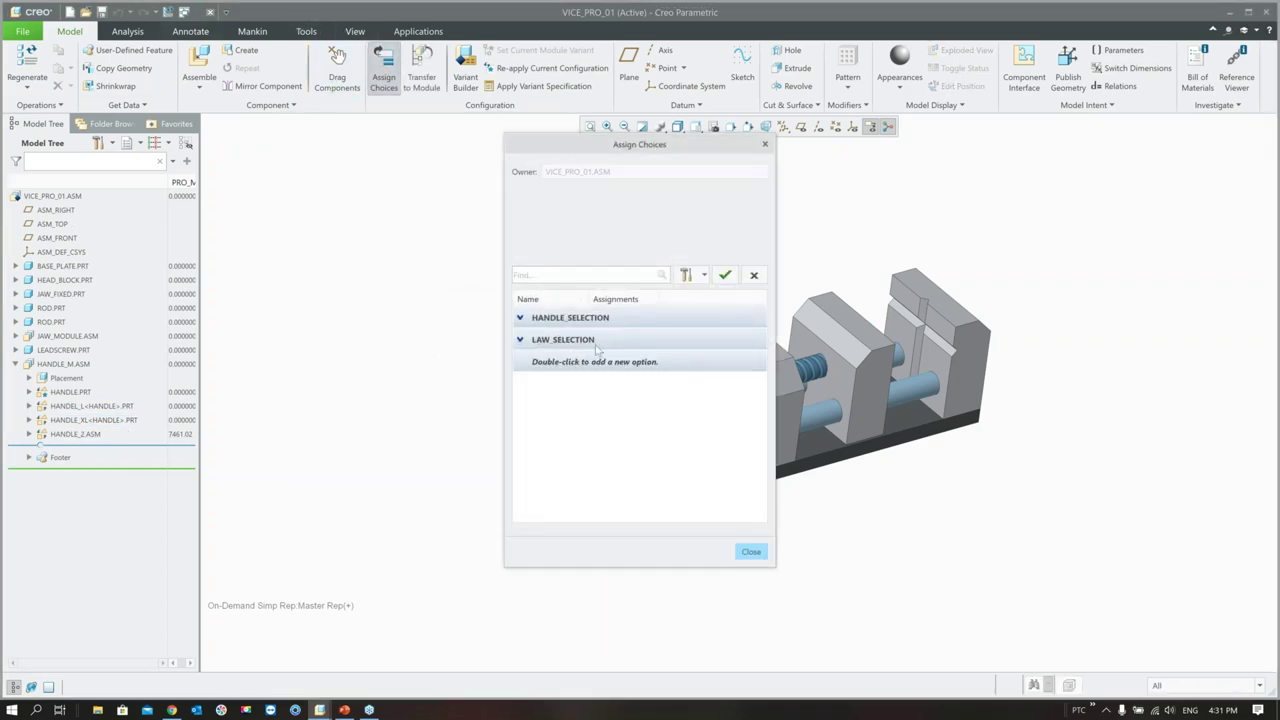
{"action": "left_click", "coordinate": [524, 320]}
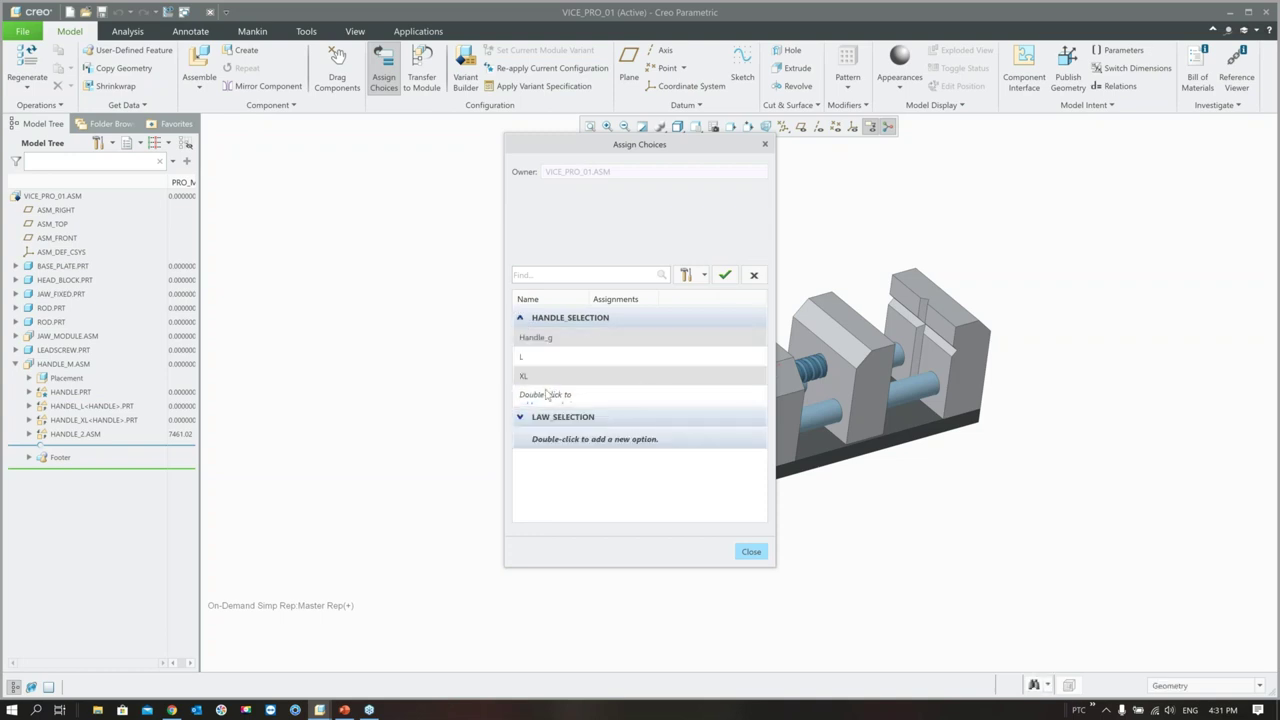
{"action": "double_click", "coordinate": [543, 396]}
{"action": "left_click_drag", "start_coordinate": [642, 395], "coordinate": [458, 389]}
{"action": "type", "text": "ASM"}
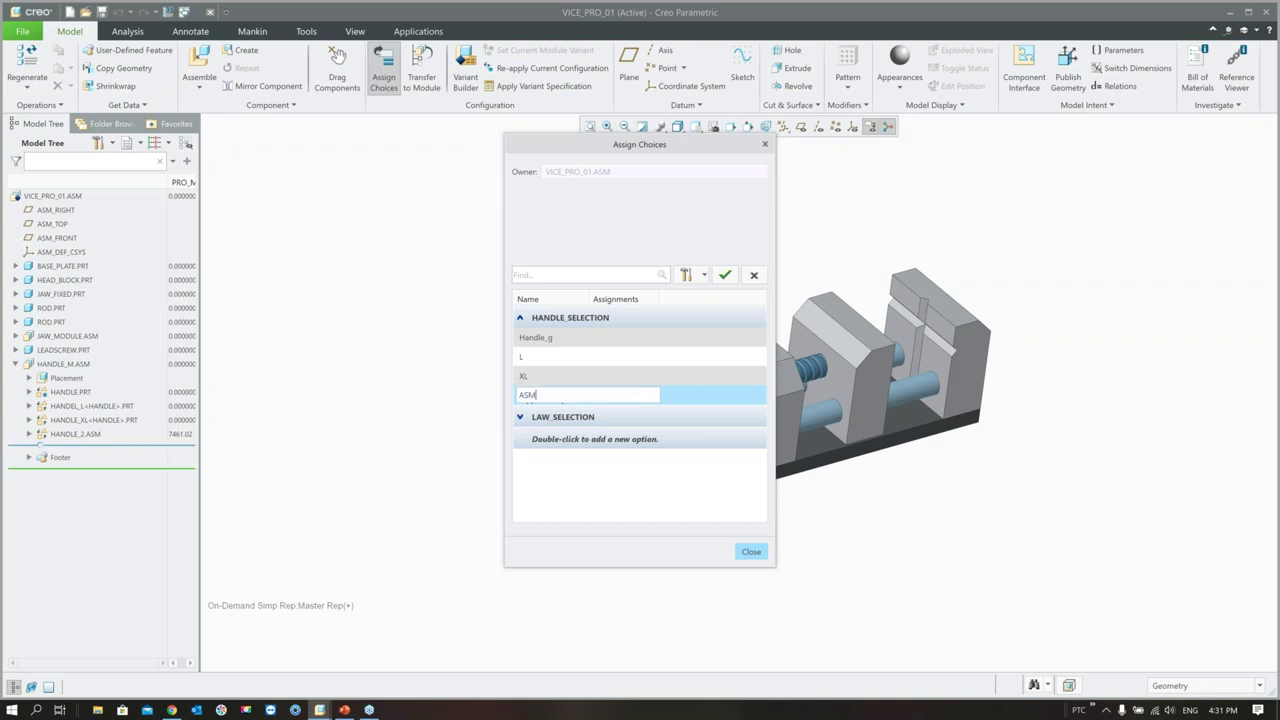
{"action": "left_click", "coordinate": [724, 275]}
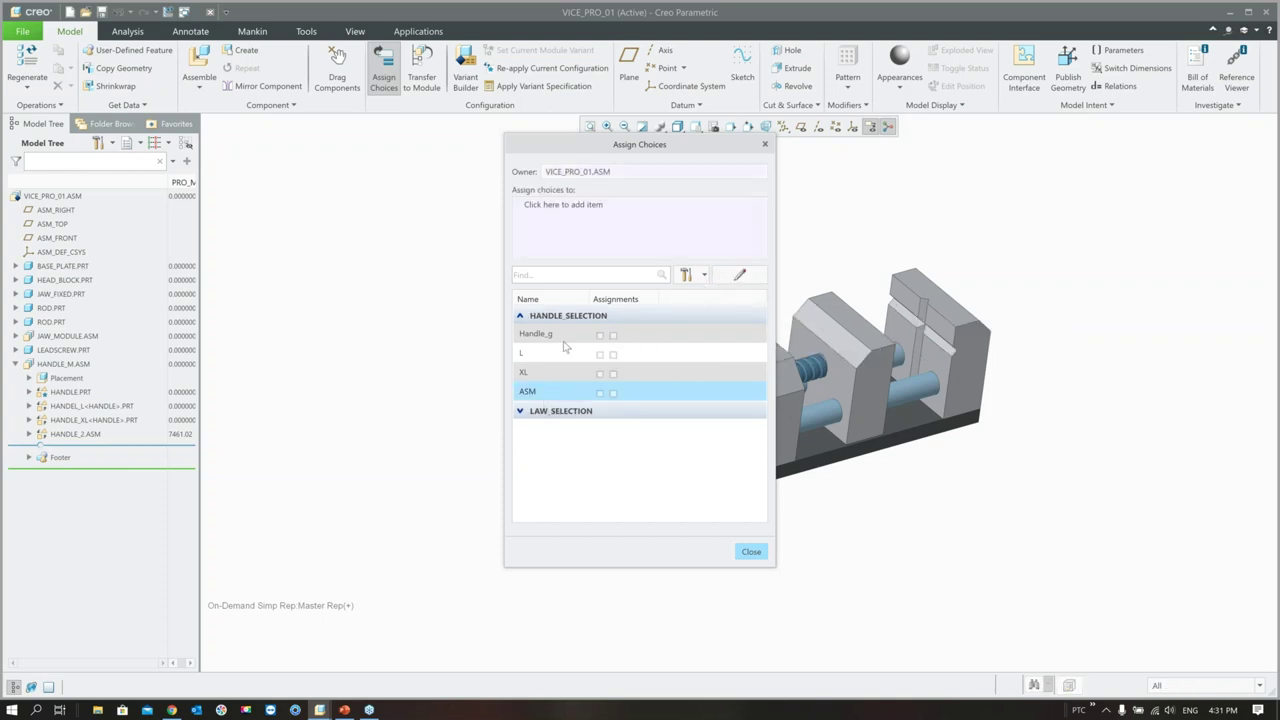
- Assign the ASM choice to HANDLE_2.ASM in the handle module
{"action": "left_click", "coordinate": [557, 205]}
{"action": "left_click", "coordinate": [78, 434]}
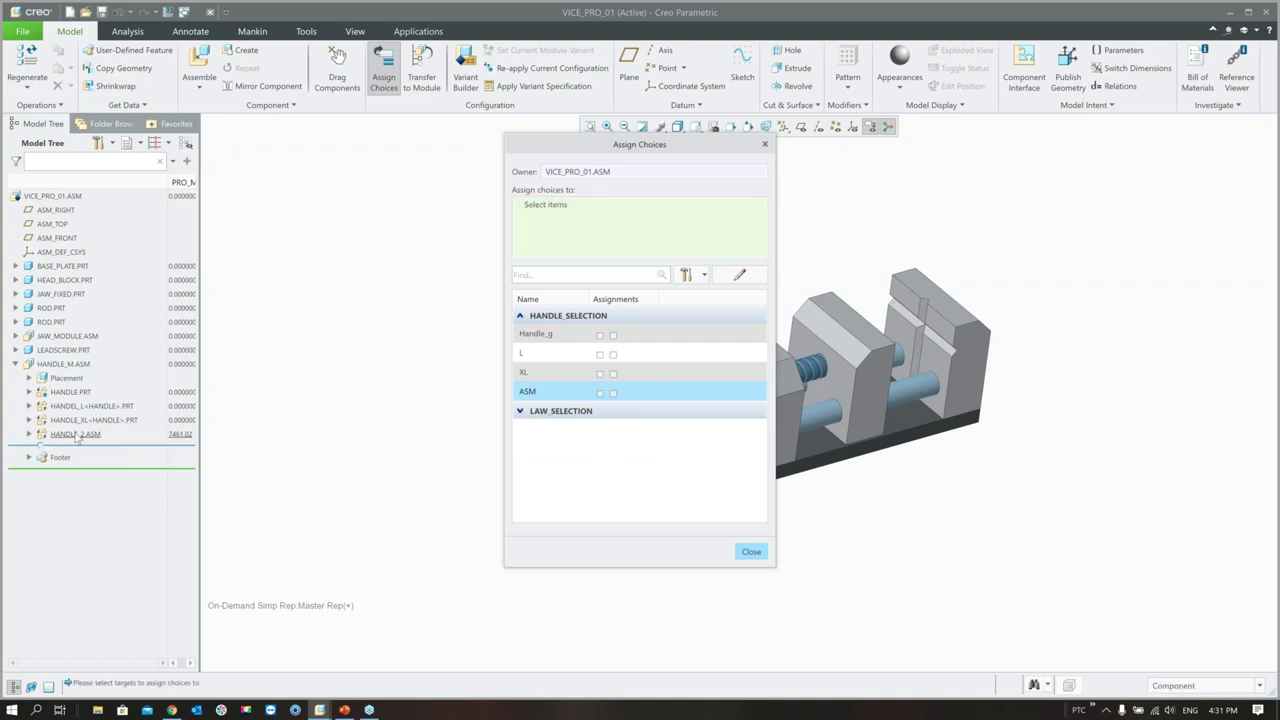
{"action": "left_click", "coordinate": [600, 393]}
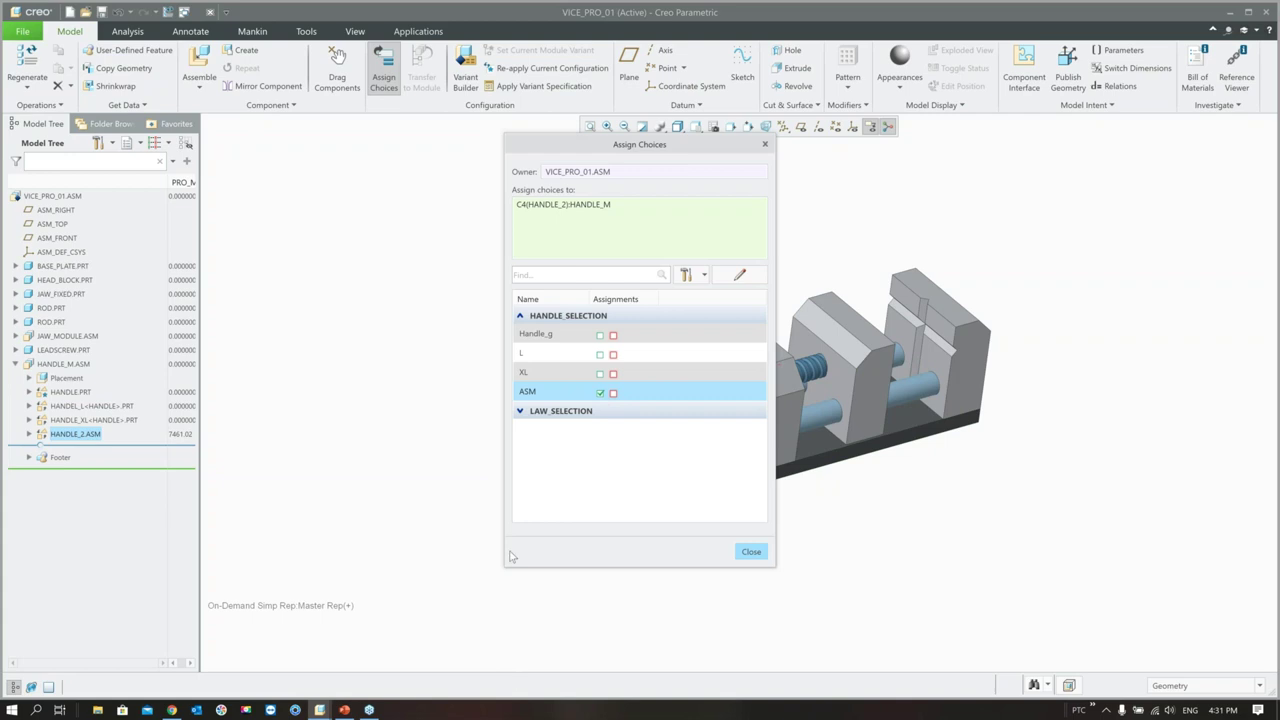
- Expand LAW_SELECTION and check the choice assignments of each handle variant in HANDLE_M.ASM
{"action": "left_click", "coordinate": [519, 412]}
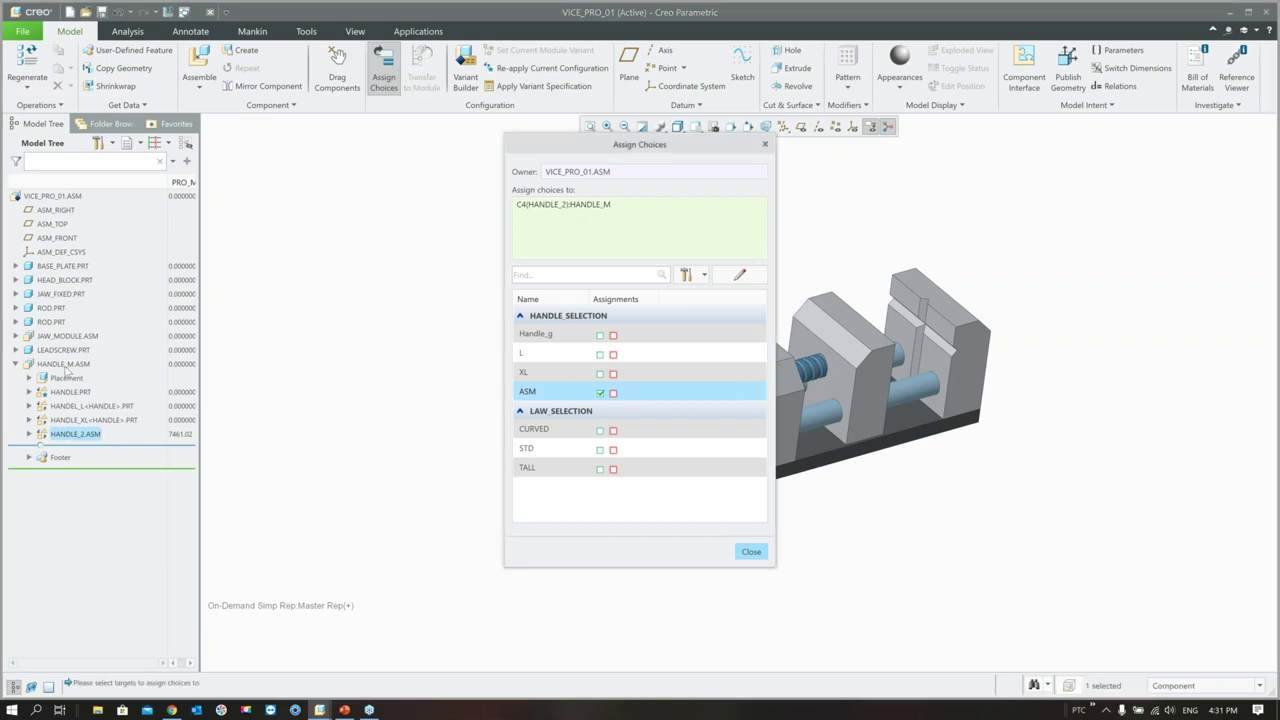
{"action": "left_click", "coordinate": [70, 392]}
{"action": "left_click", "coordinate": [70, 407]}
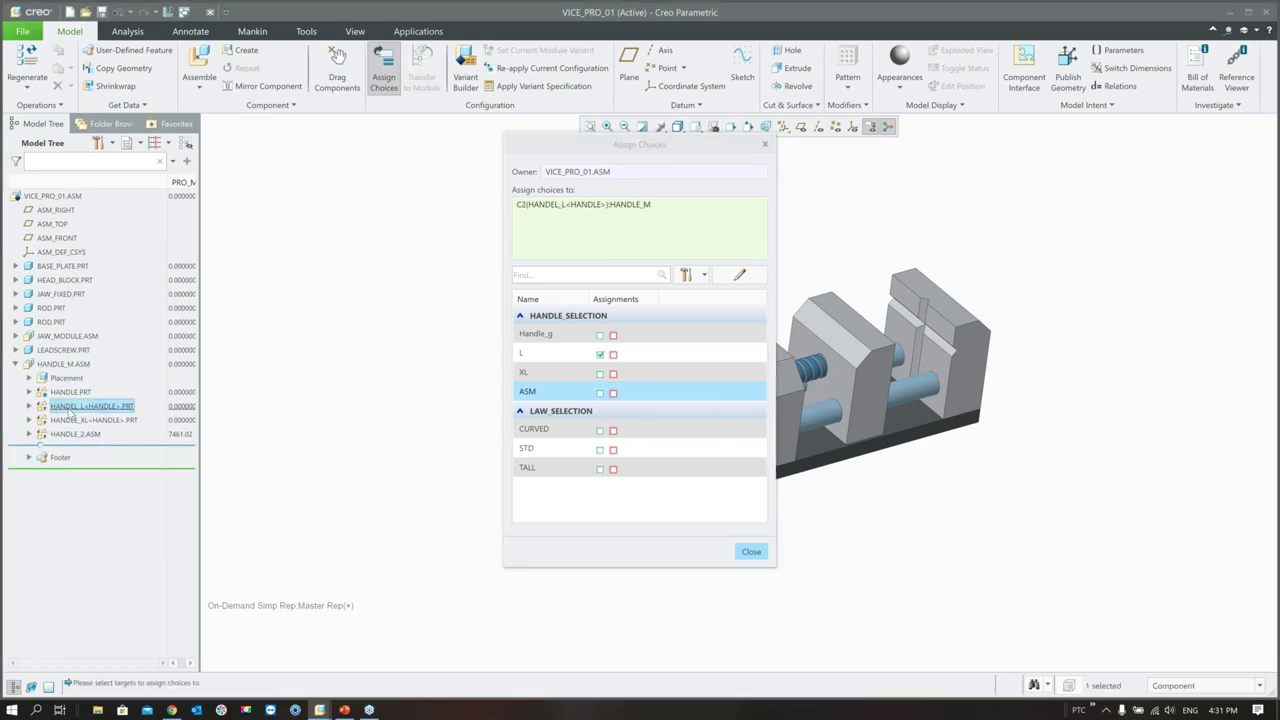
{"action": "left_click", "coordinate": [62, 421]}
{"action": "left_click", "coordinate": [64, 434]}
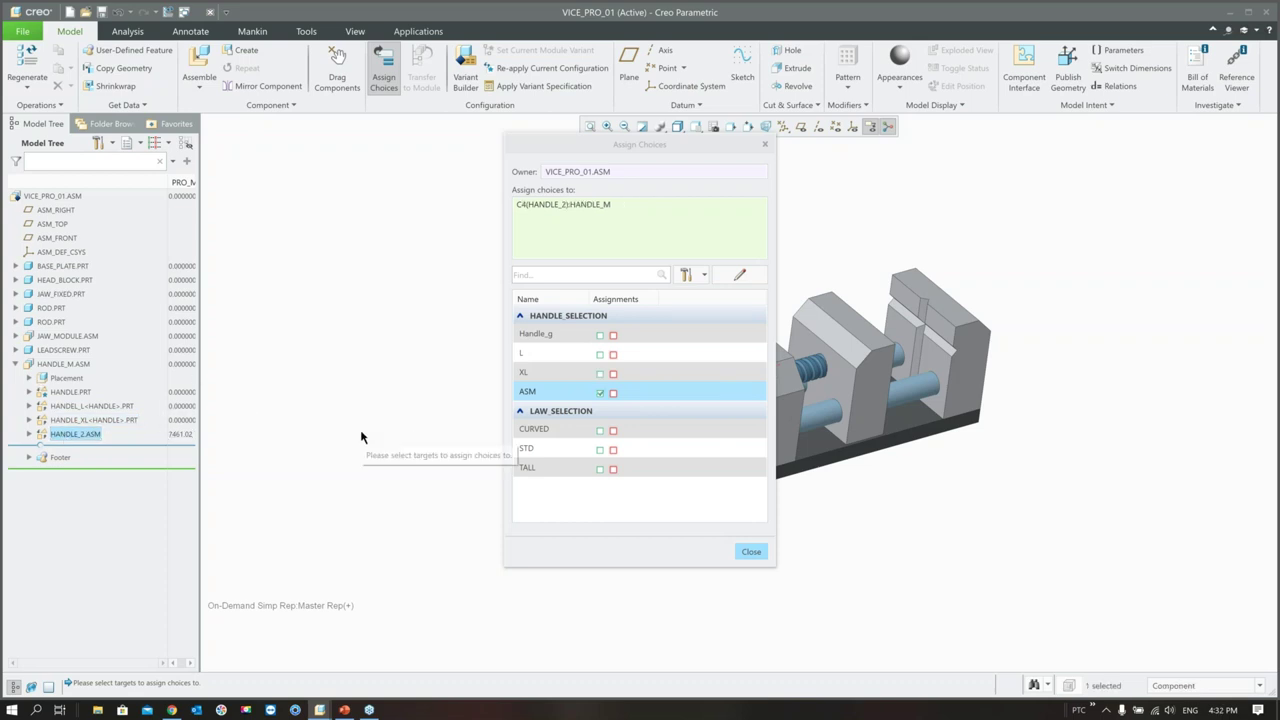
- For JAW_SLIDE_CURV.PRT in JAW_MODULE.ASM, assign CURVED as an including choice and Handle_g as an excluding choice
{"action": "left_click", "coordinate": [16, 336]}
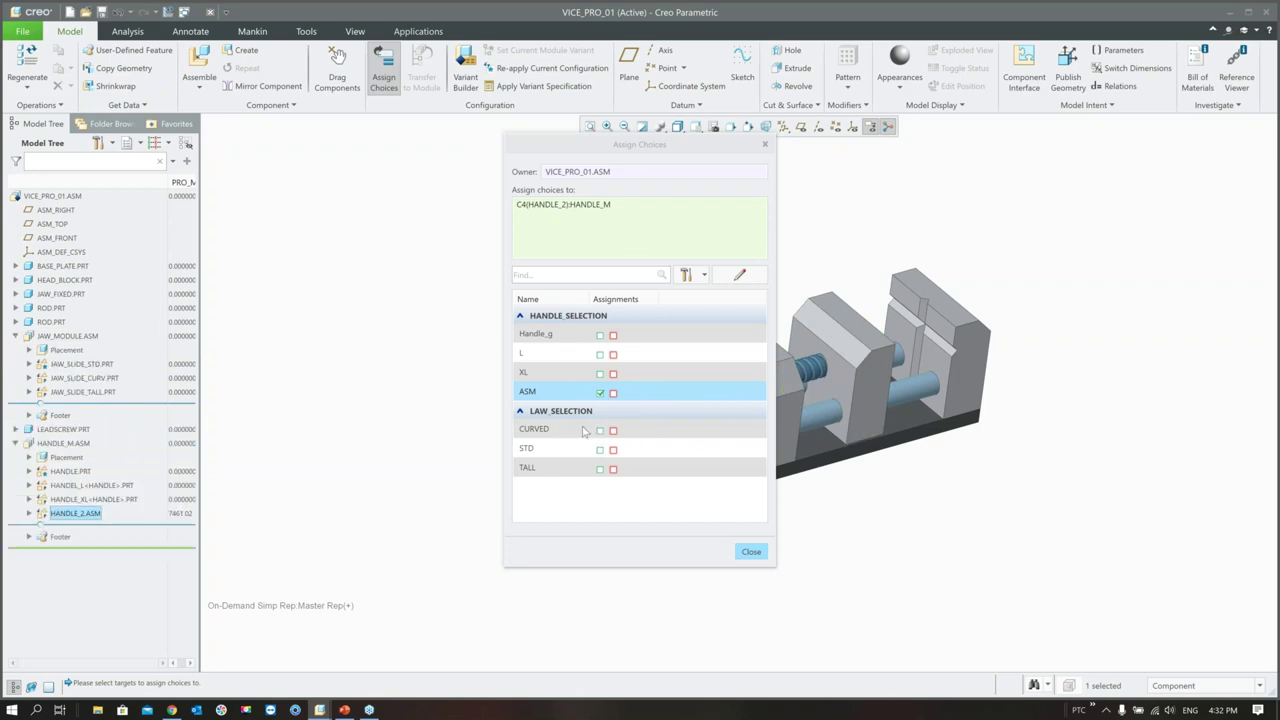
{"action": "left_click", "coordinate": [578, 214]}
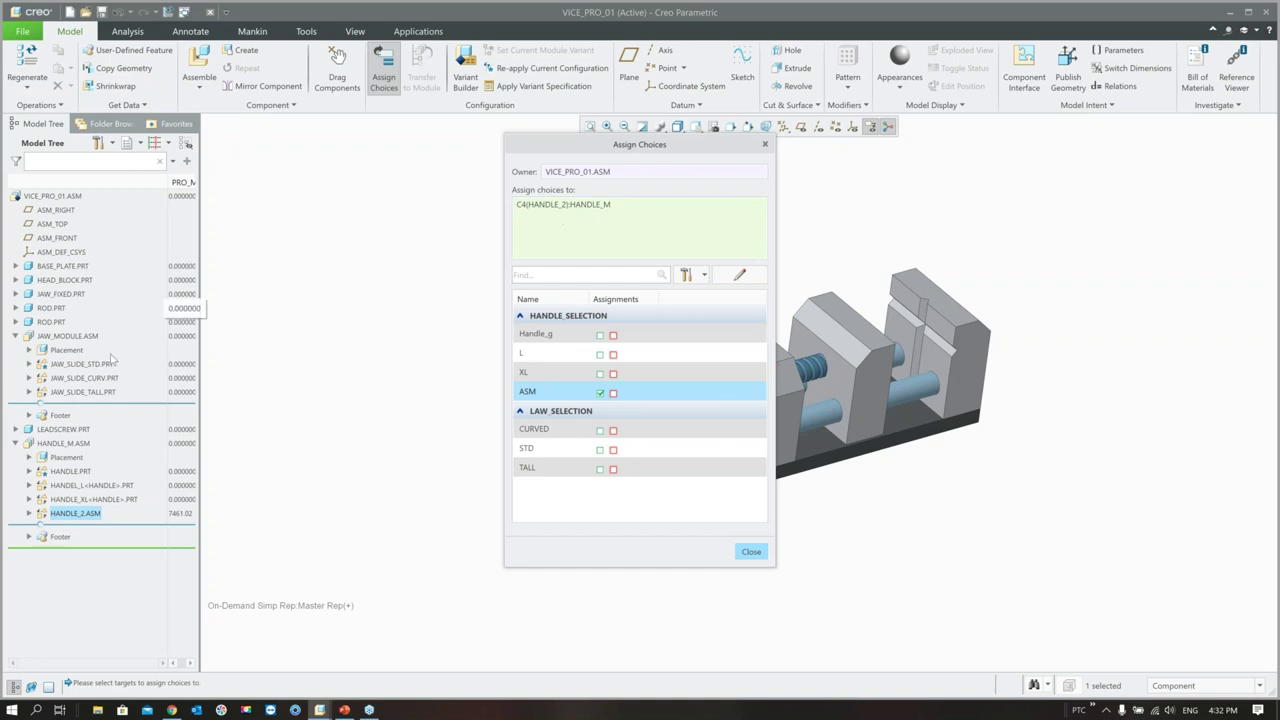
{"action": "left_click", "coordinate": [172, 382]}
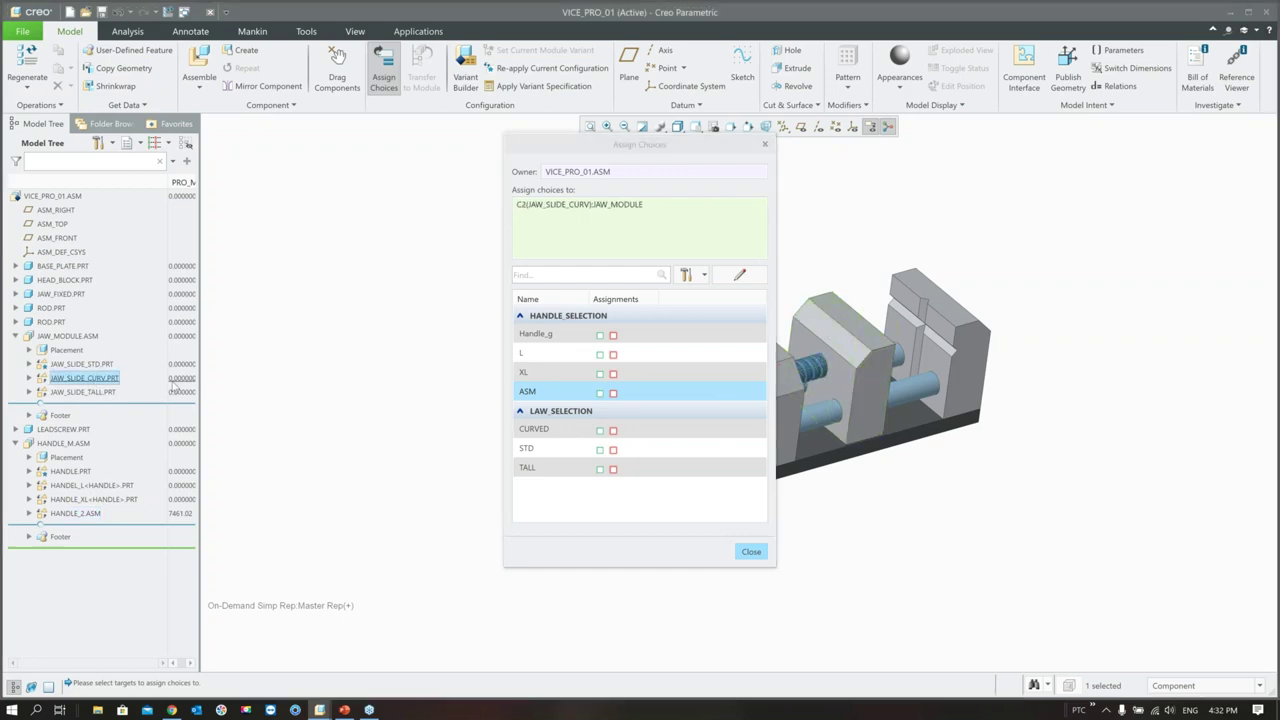
{"action": "left_click", "coordinate": [600, 430]}
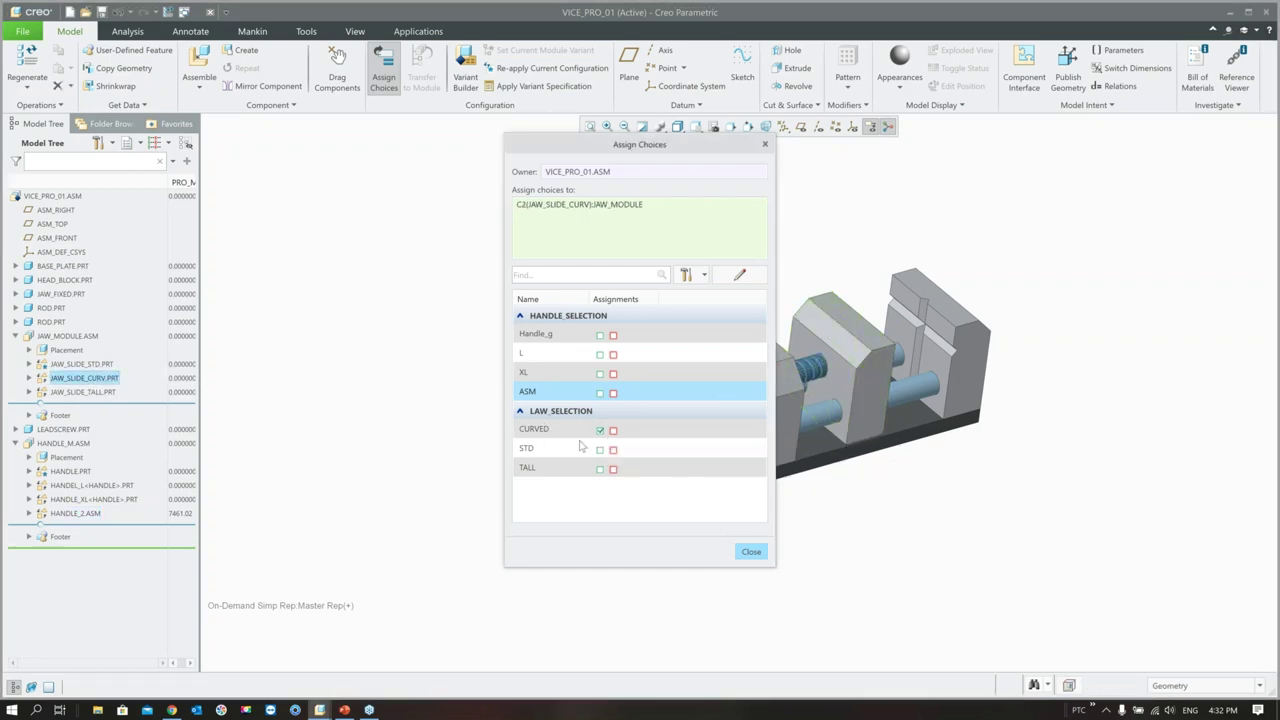
{"action": "left_click", "coordinate": [613, 336]}
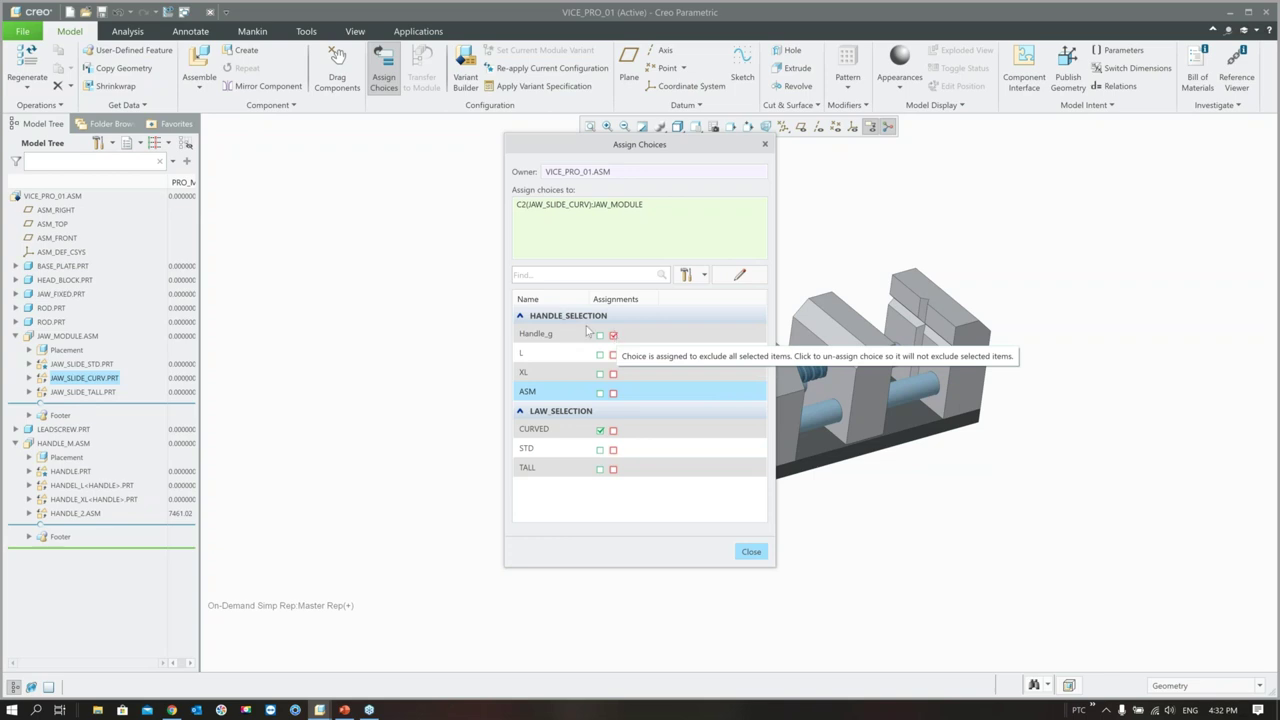
{"action": "left_click", "coordinate": [600, 430]}
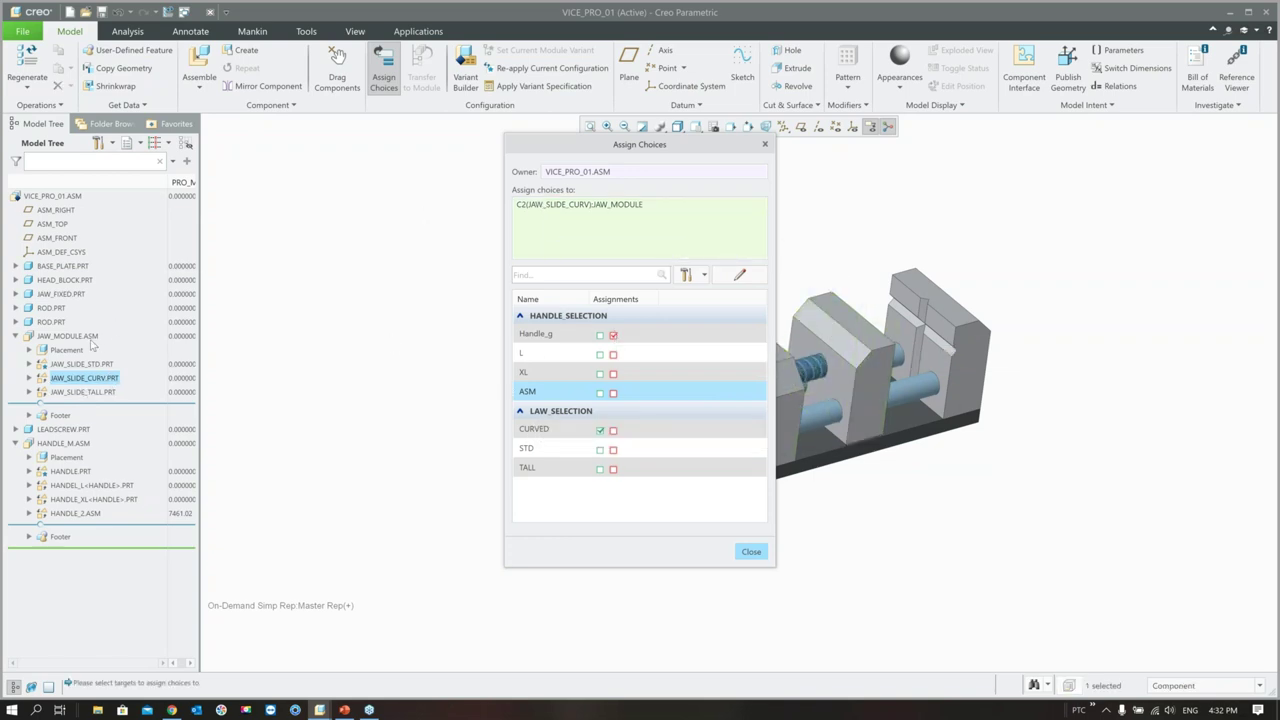
- Assign the STD choice to JAW_SLIDE_STD.PRT, and for JAW_SLIDE_TALL.PRT assign TALL as including and Handle_g as excluding
{"action": "left_click", "coordinate": [82, 364]}
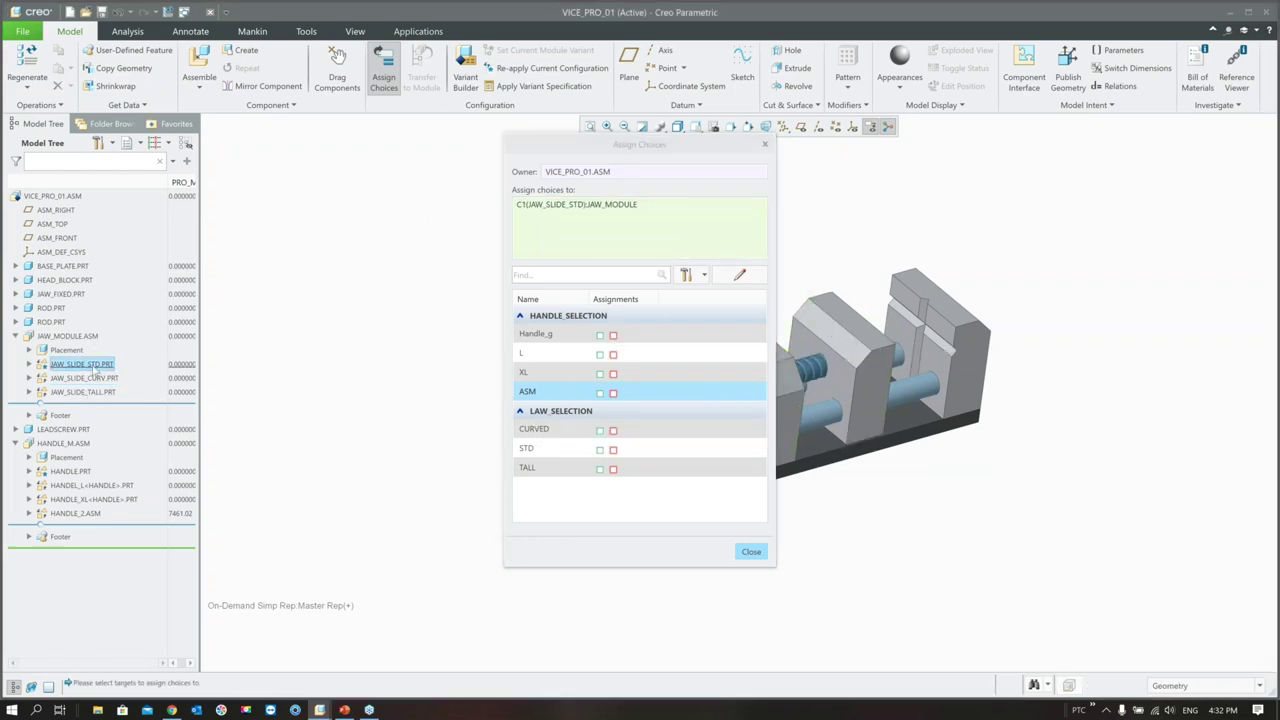
{"action": "left_click", "coordinate": [600, 449]}
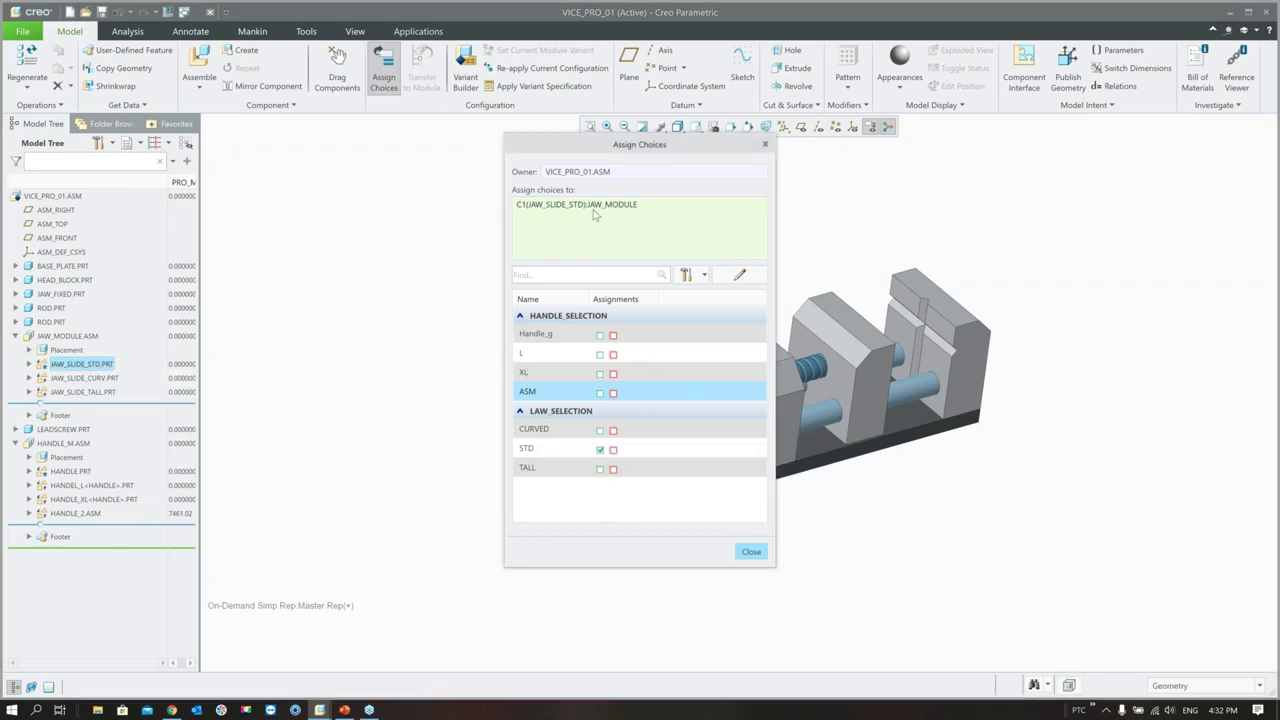
{"action": "left_click", "coordinate": [83, 392]}
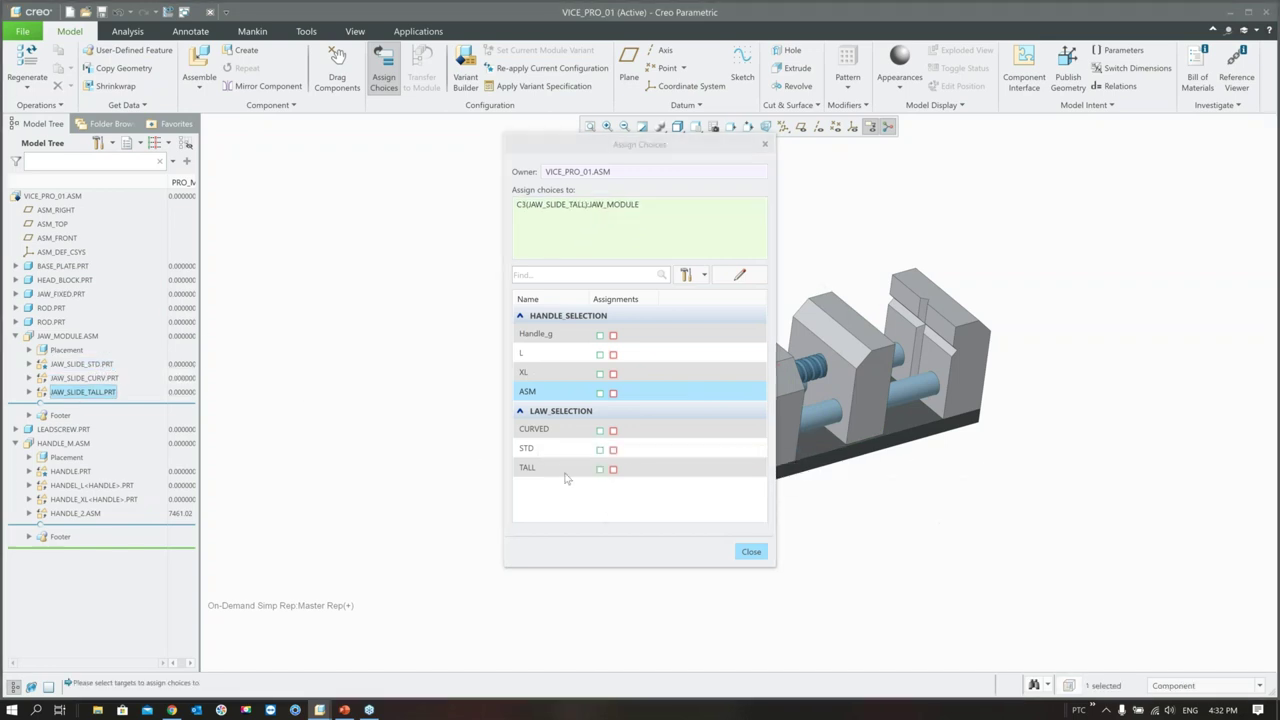
{"action": "left_click", "coordinate": [600, 469]}
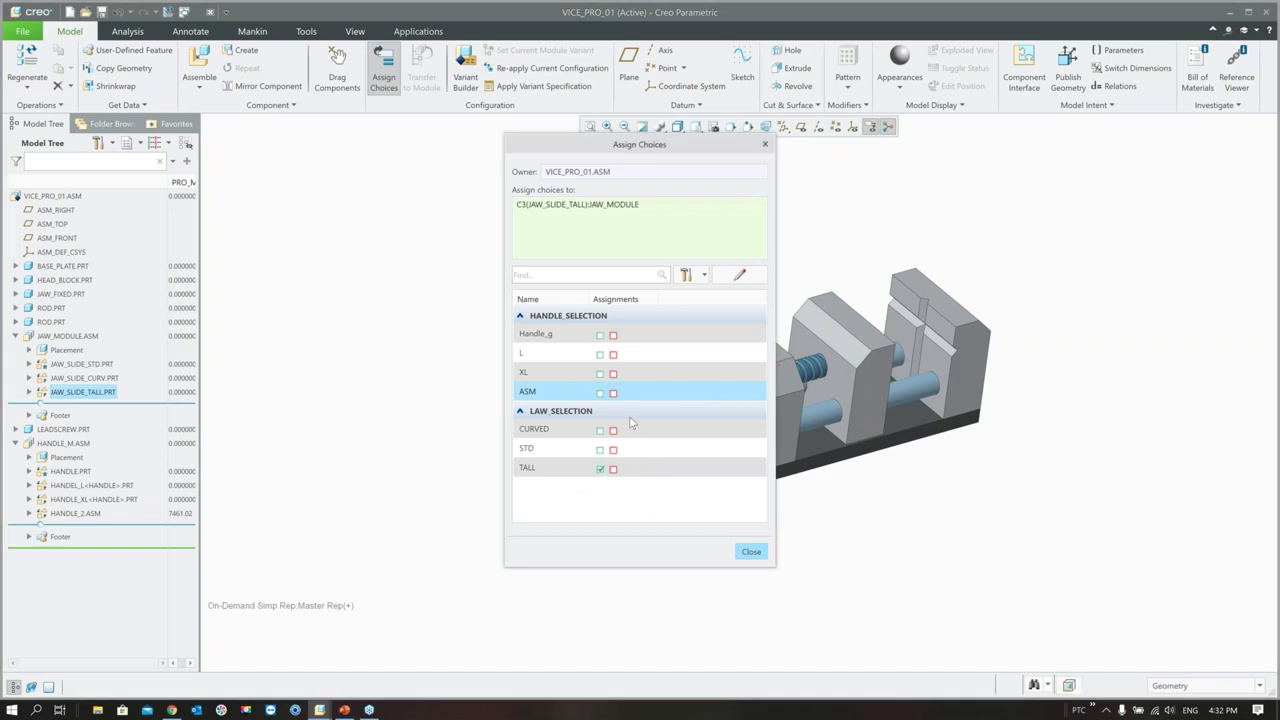
{"action": "left_click", "coordinate": [613, 335]}
- Review the choice assignments of the curved and standard jaw variants and close Assign Choices
{"action": "left_click", "coordinate": [84, 378]}
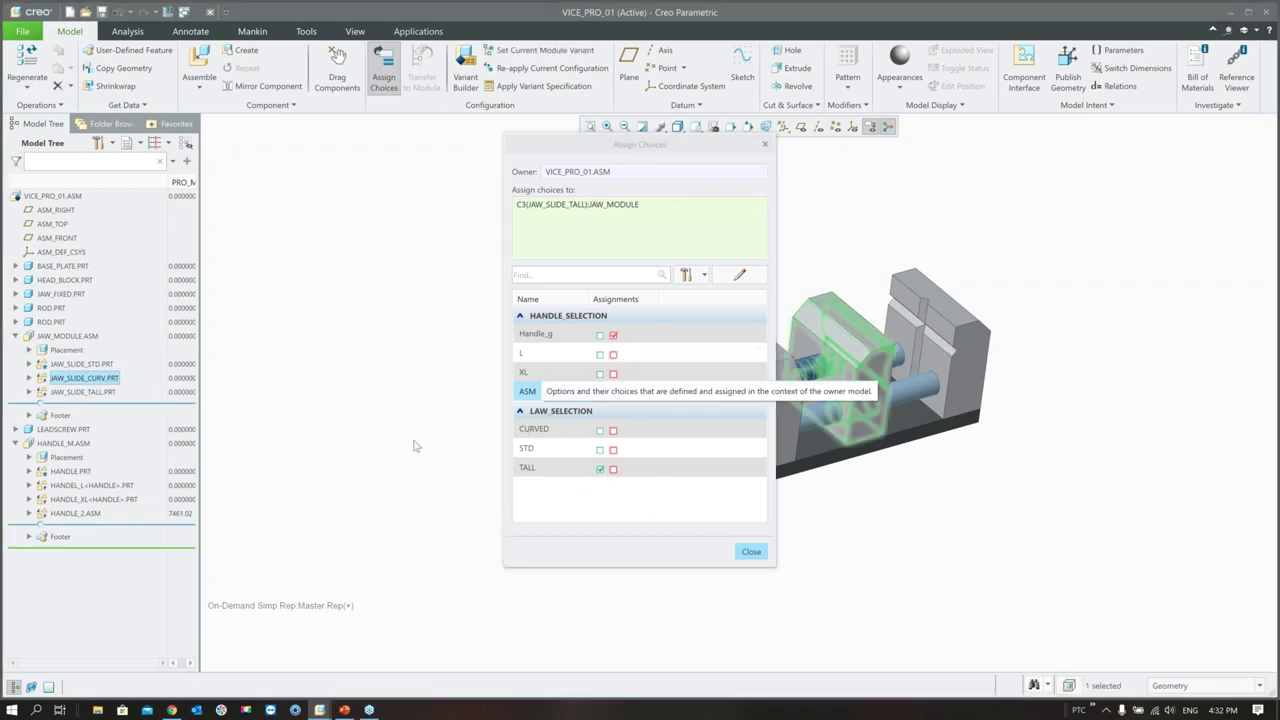
{"action": "left_click", "coordinate": [90, 377]}
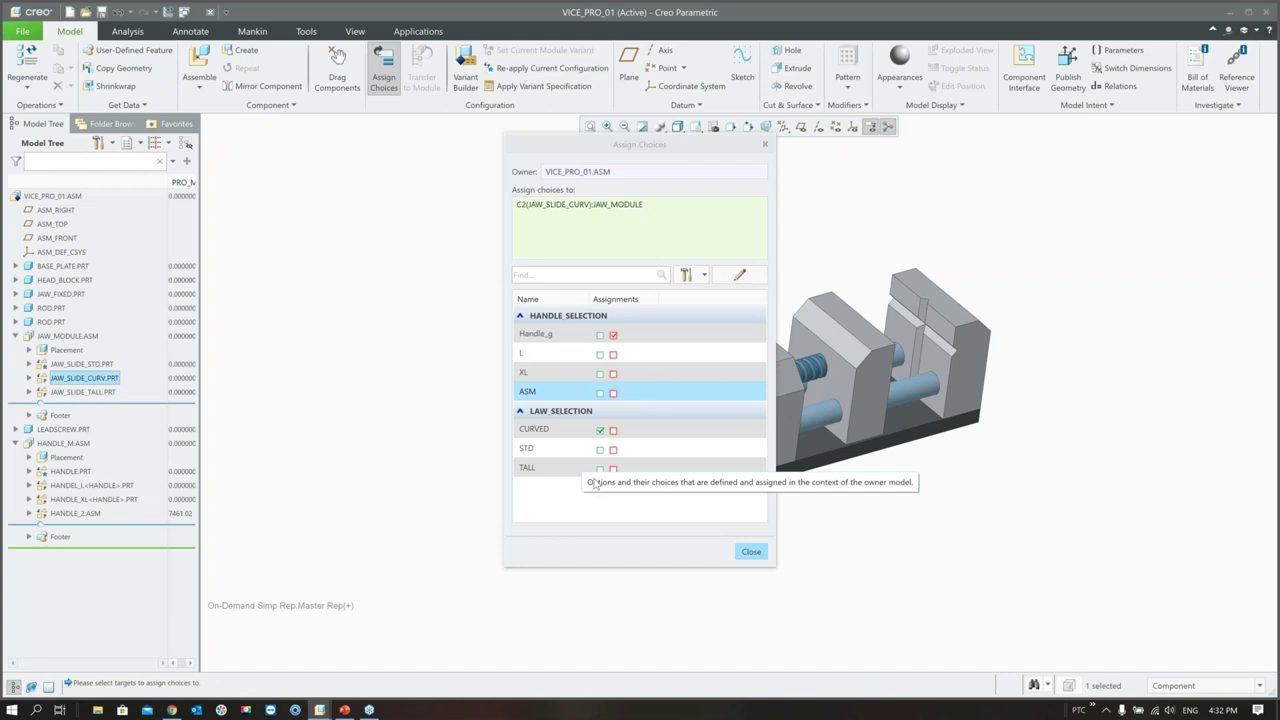
{"action": "left_click", "coordinate": [82, 364]}
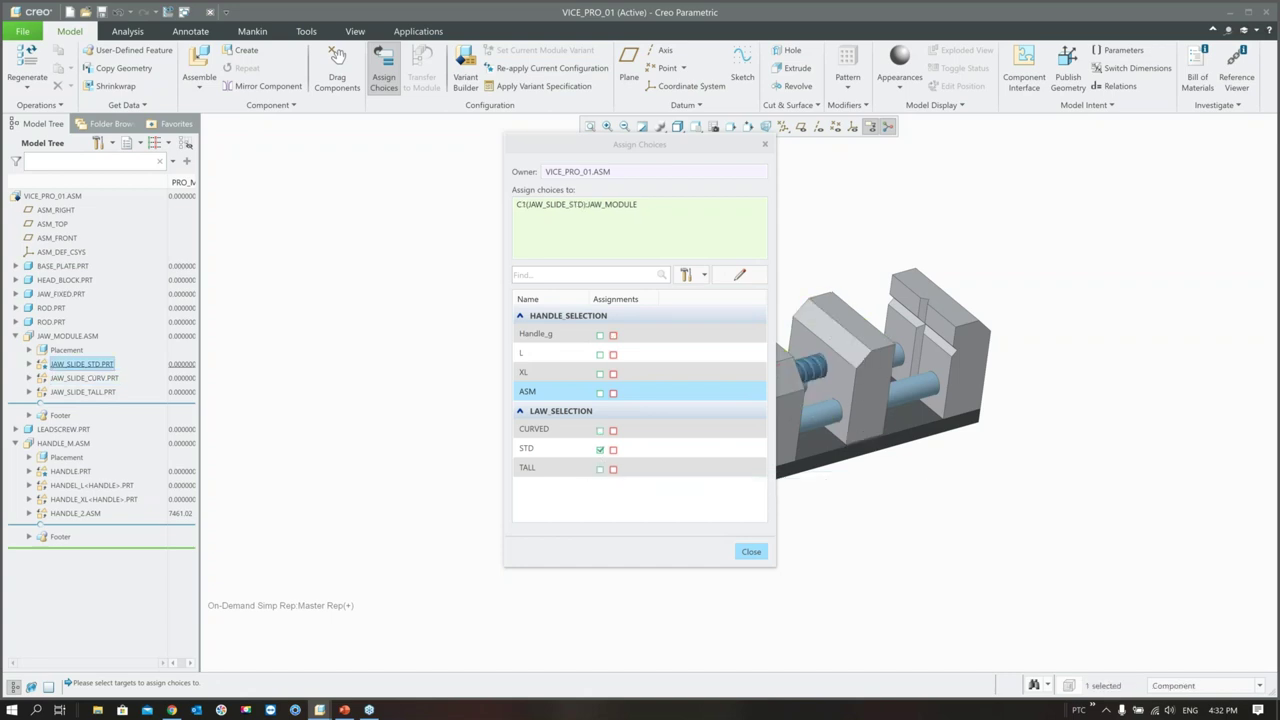
{"action": "mouse_move", "coordinate": [84, 373]}
{"action": "key", "text": "Down"}
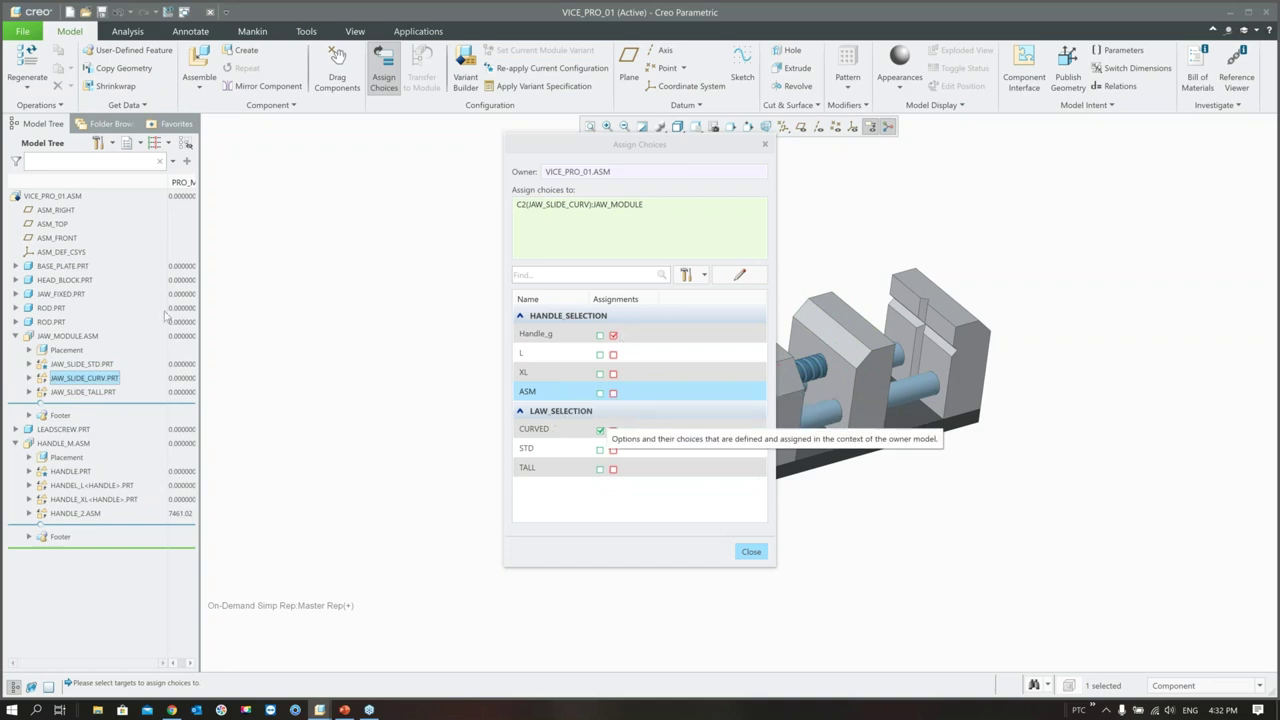
{"action": "left_click", "coordinate": [749, 553]}
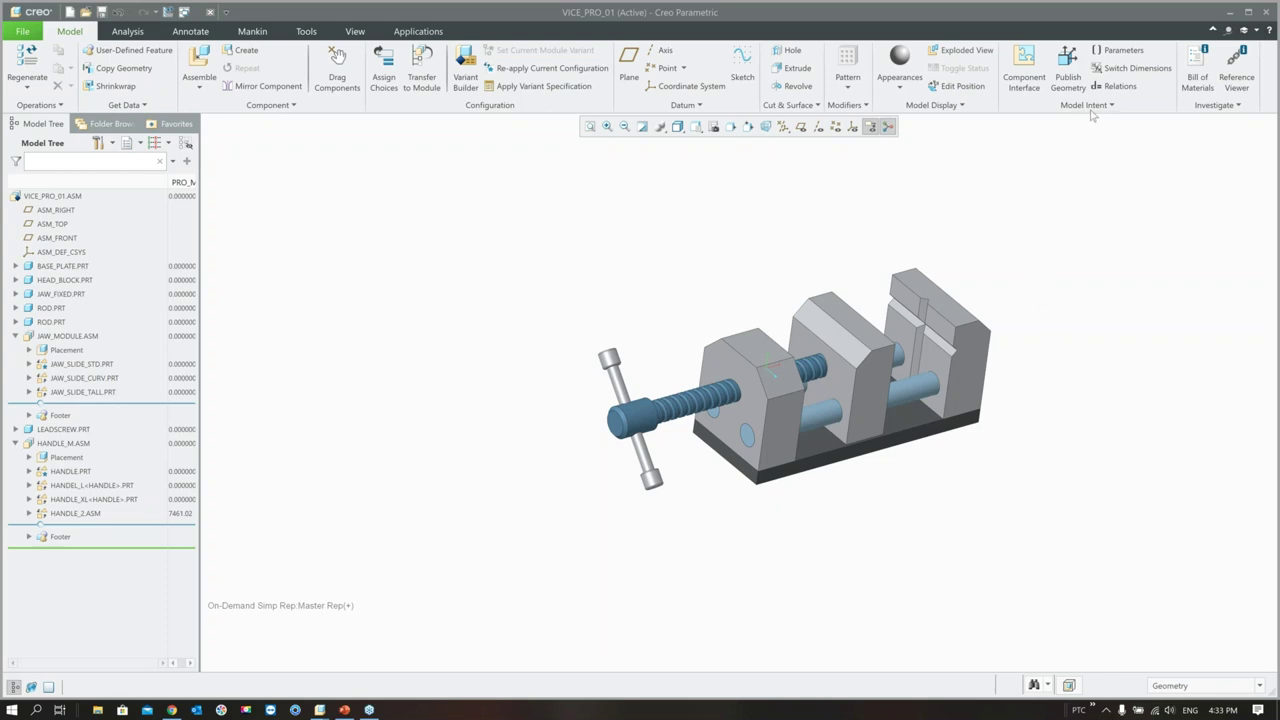
{"action": "left_click", "coordinate": [465, 75]}
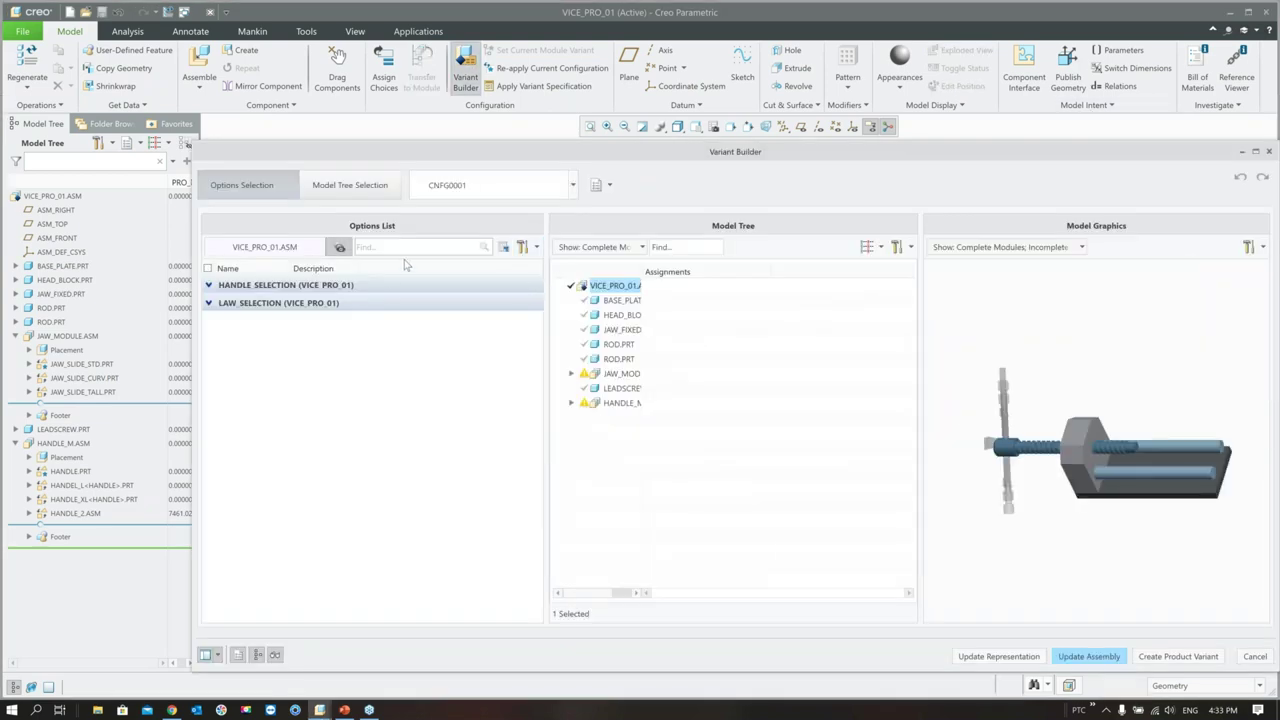
{"action": "left_click", "coordinate": [521, 247]}
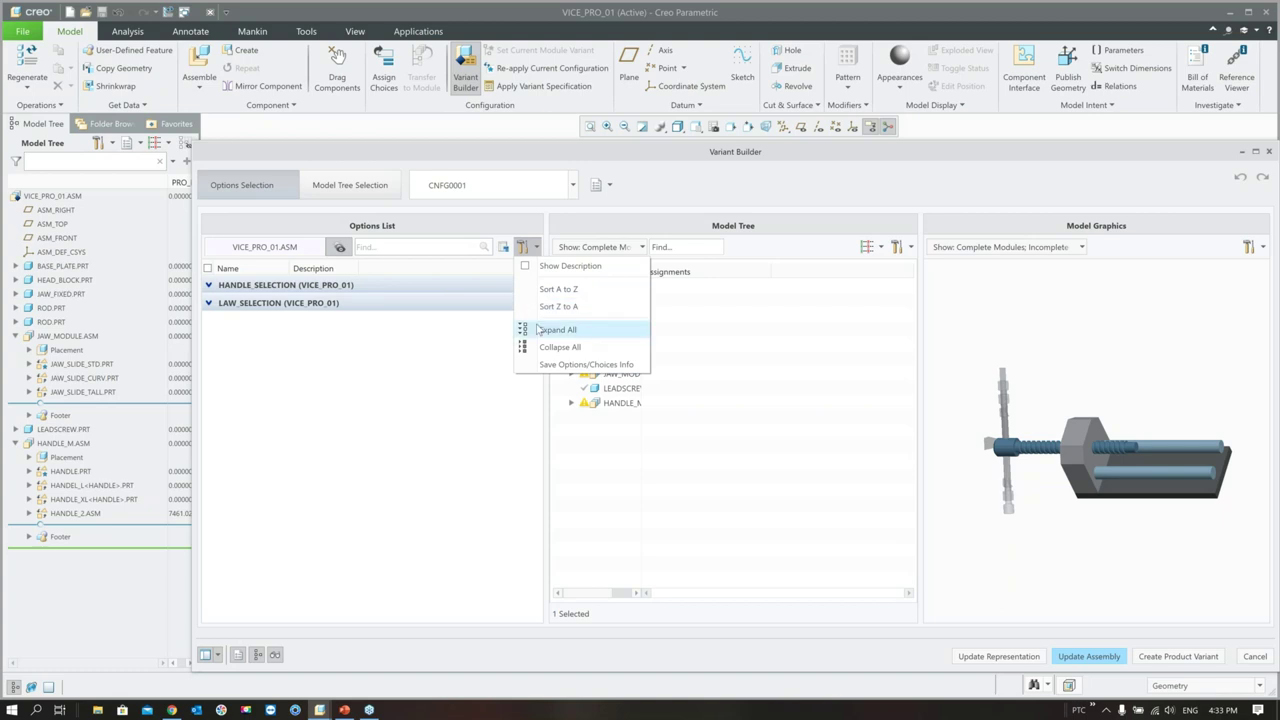
{"action": "left_click", "coordinate": [537, 330]}
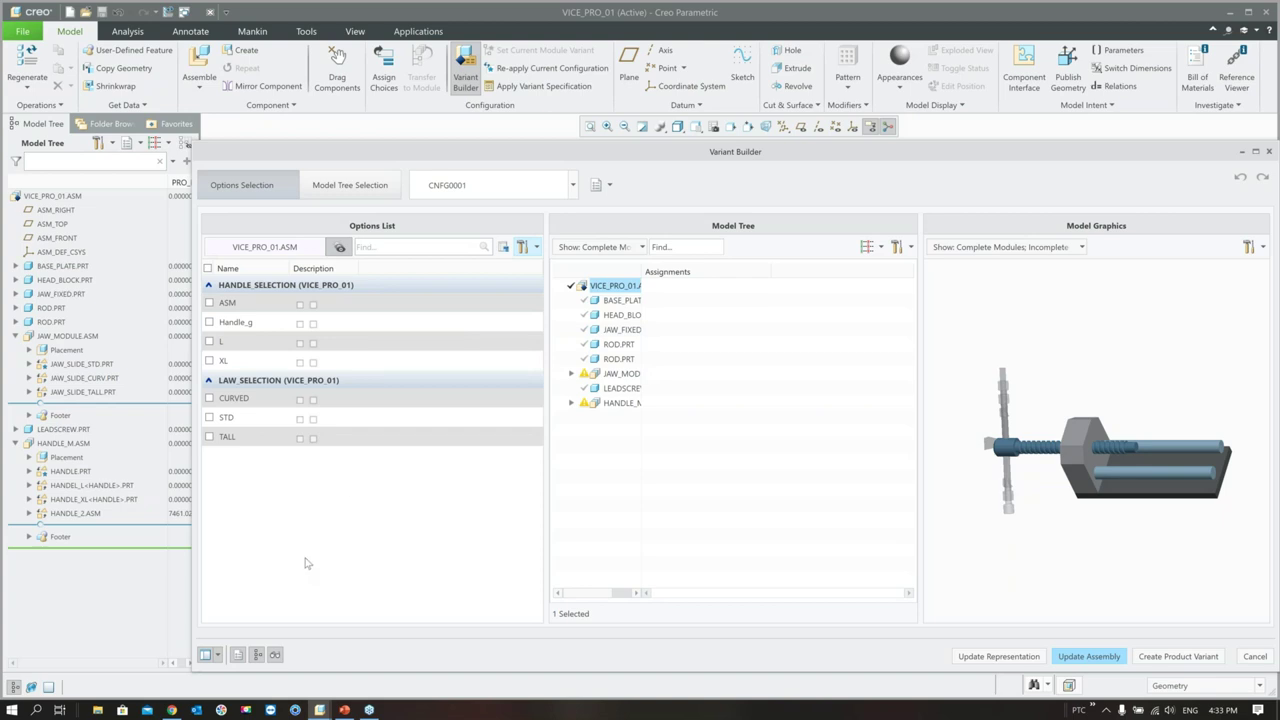
{"action": "left_click_drag", "start_coordinate": [647, 272], "coordinate": [737, 272]}
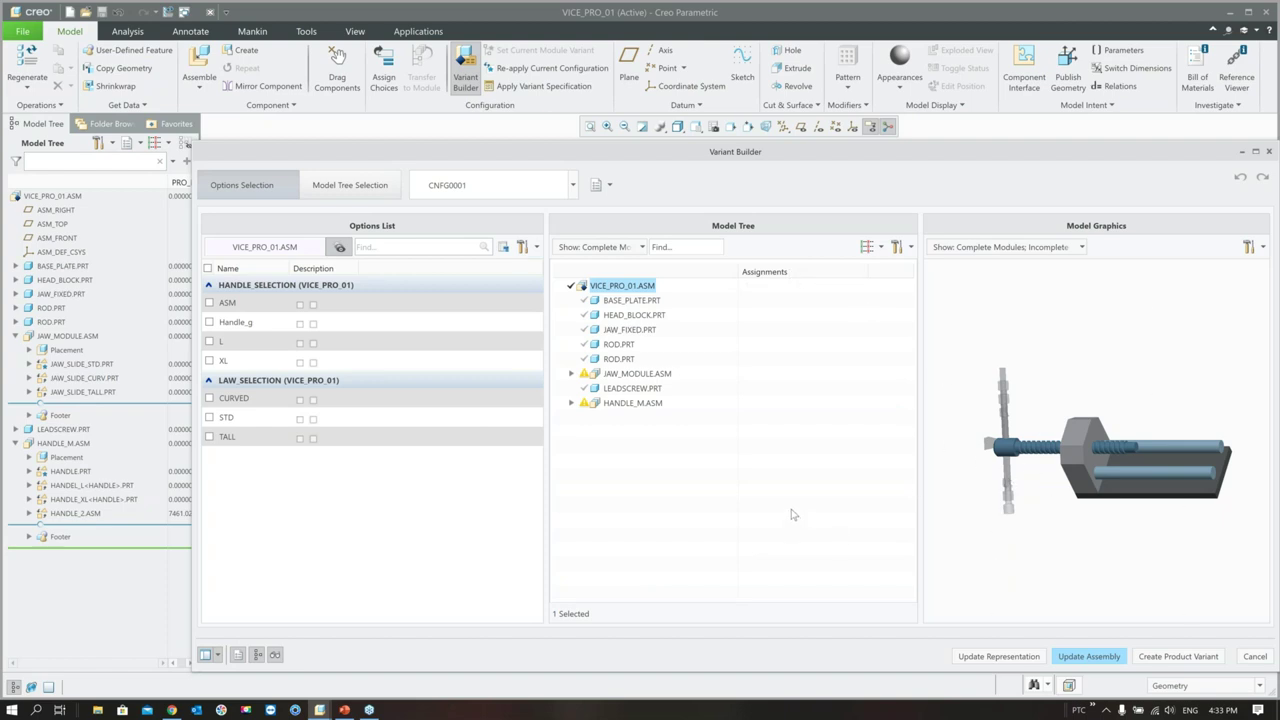
{"action": "left_click", "coordinate": [1255, 656]}
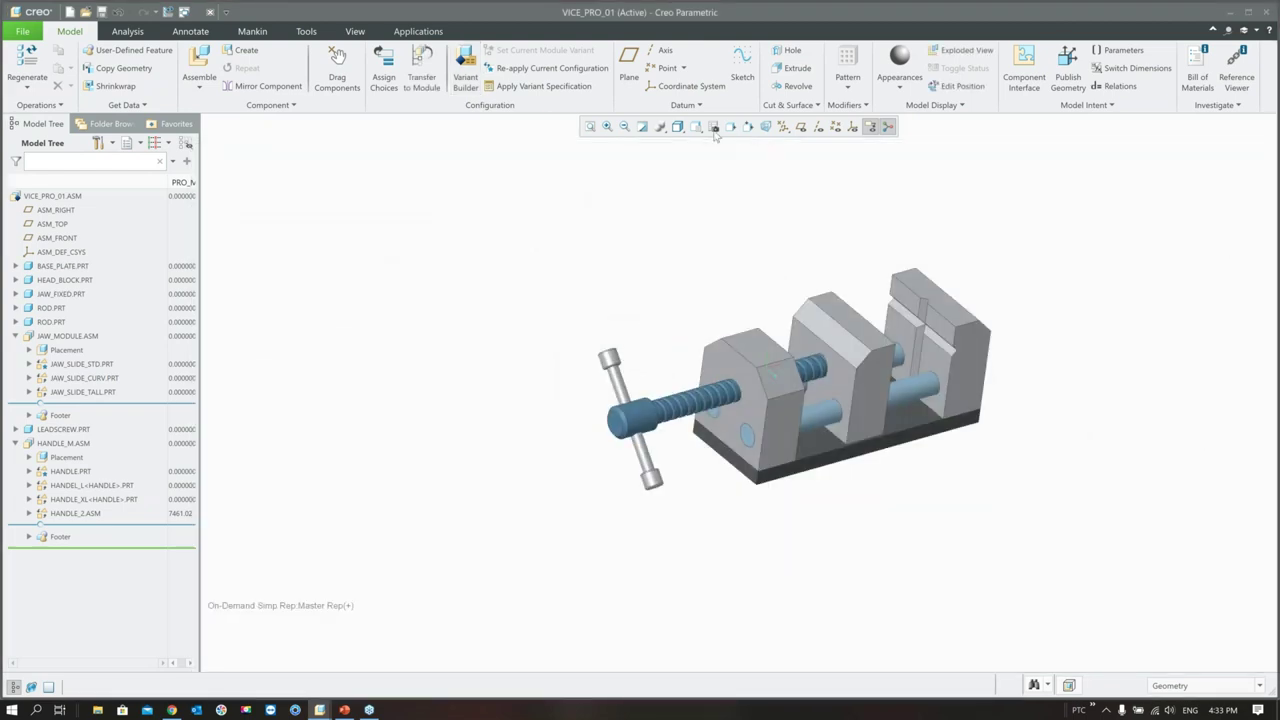
- Reactivate Master Rep from the simplified representations to discard its modifications, and close the View Manager
{"action": "left_click", "coordinate": [713, 126]}
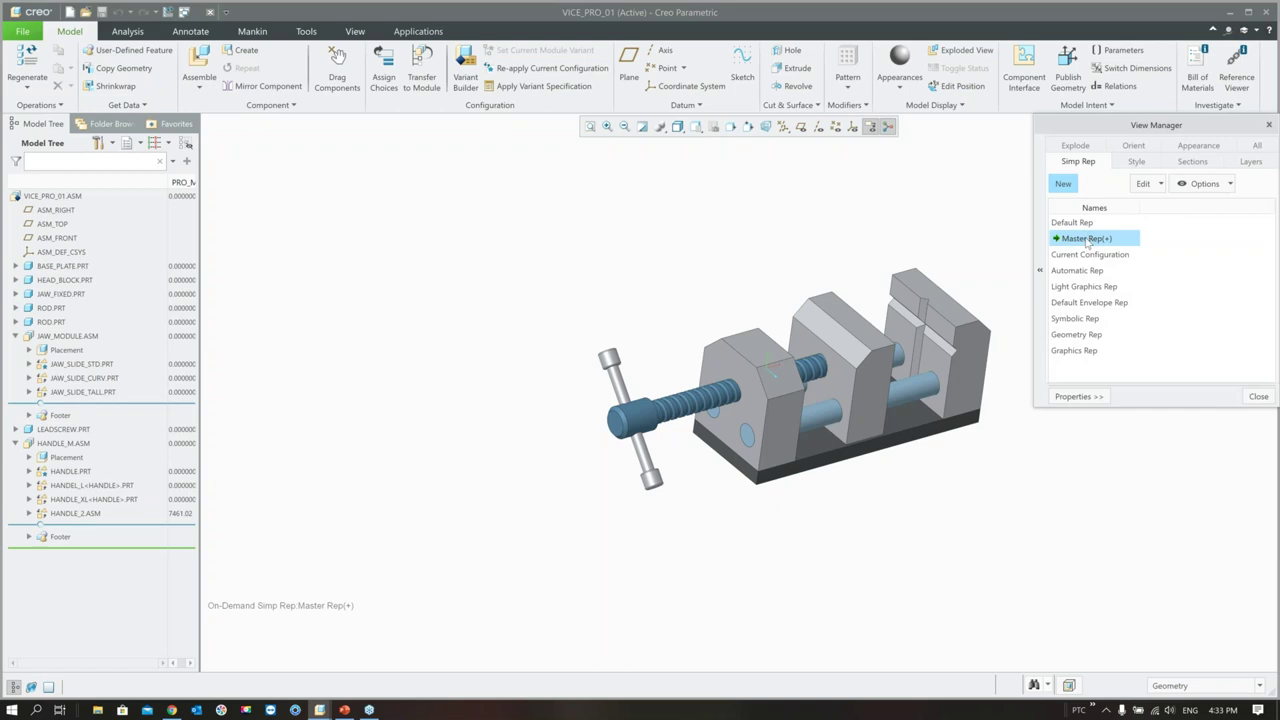
{"action": "double_click", "coordinate": [1086, 239]}
{"action": "left_click", "coordinate": [671, 382]}
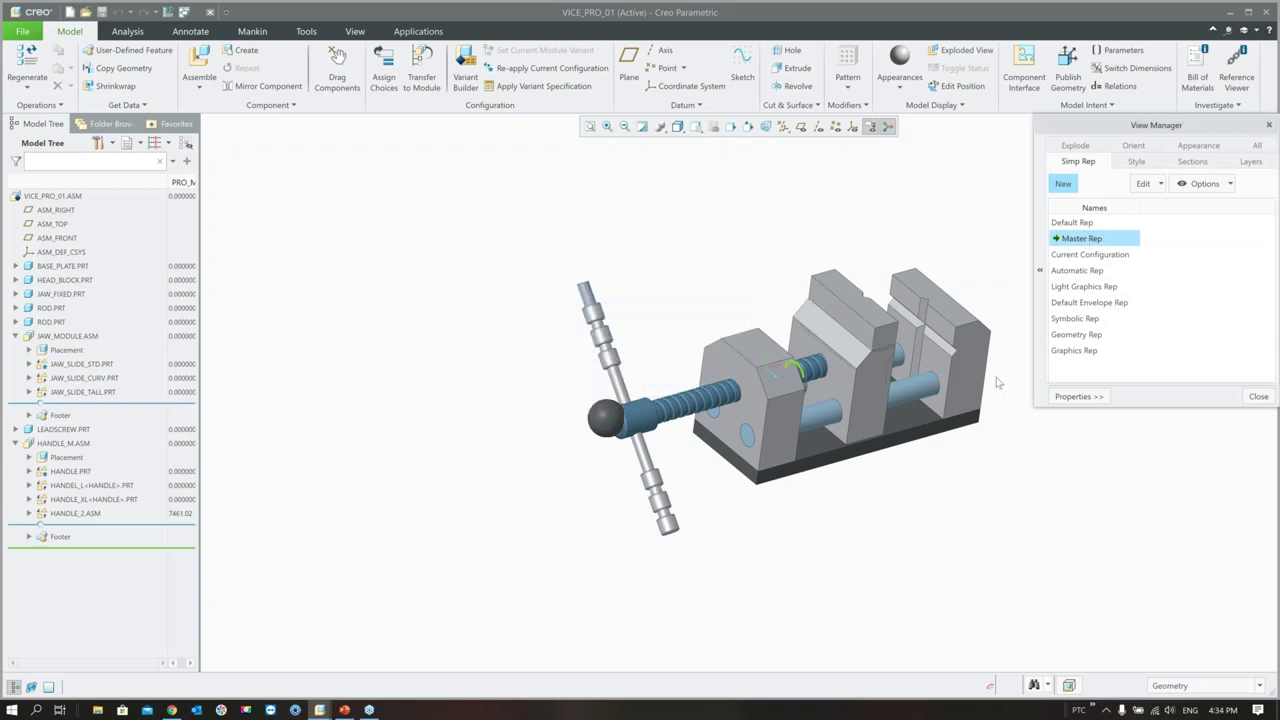
{"action": "left_click", "coordinate": [1260, 396]}
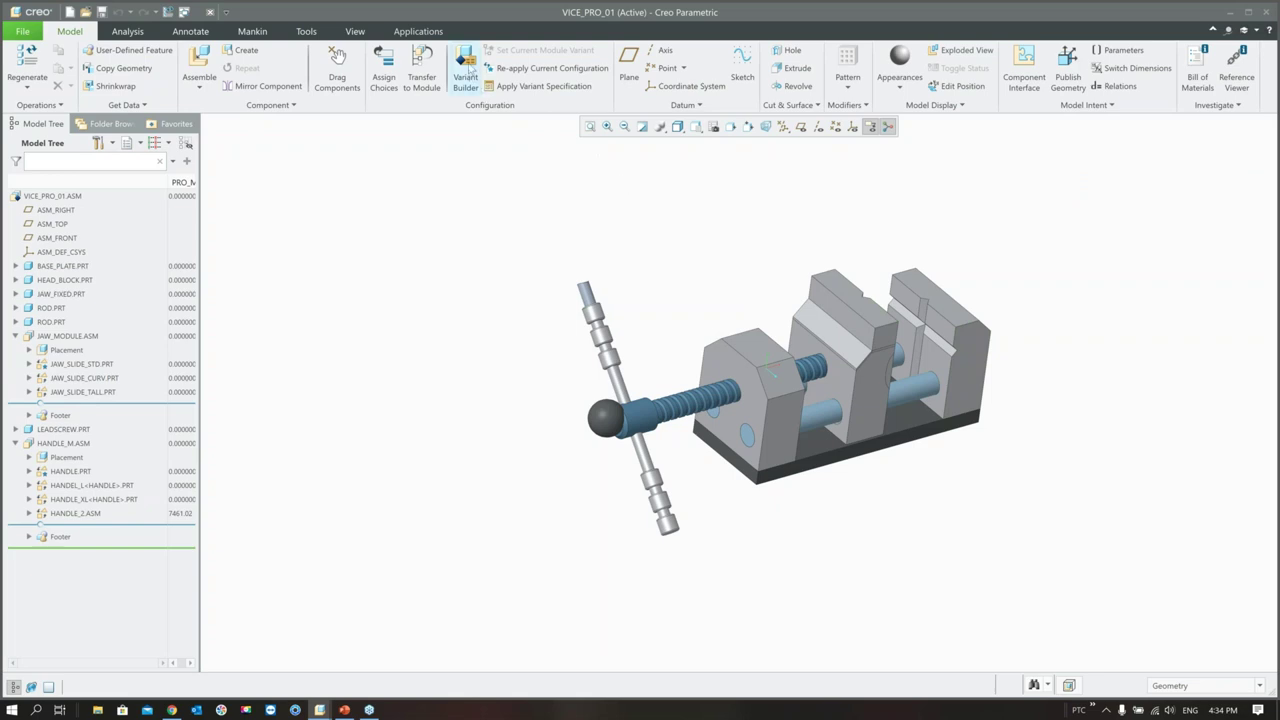
- In the Variant Builder, expand all options and select the L handle choice and the TALL jaw choice
{"action": "left_click", "coordinate": [466, 70]}
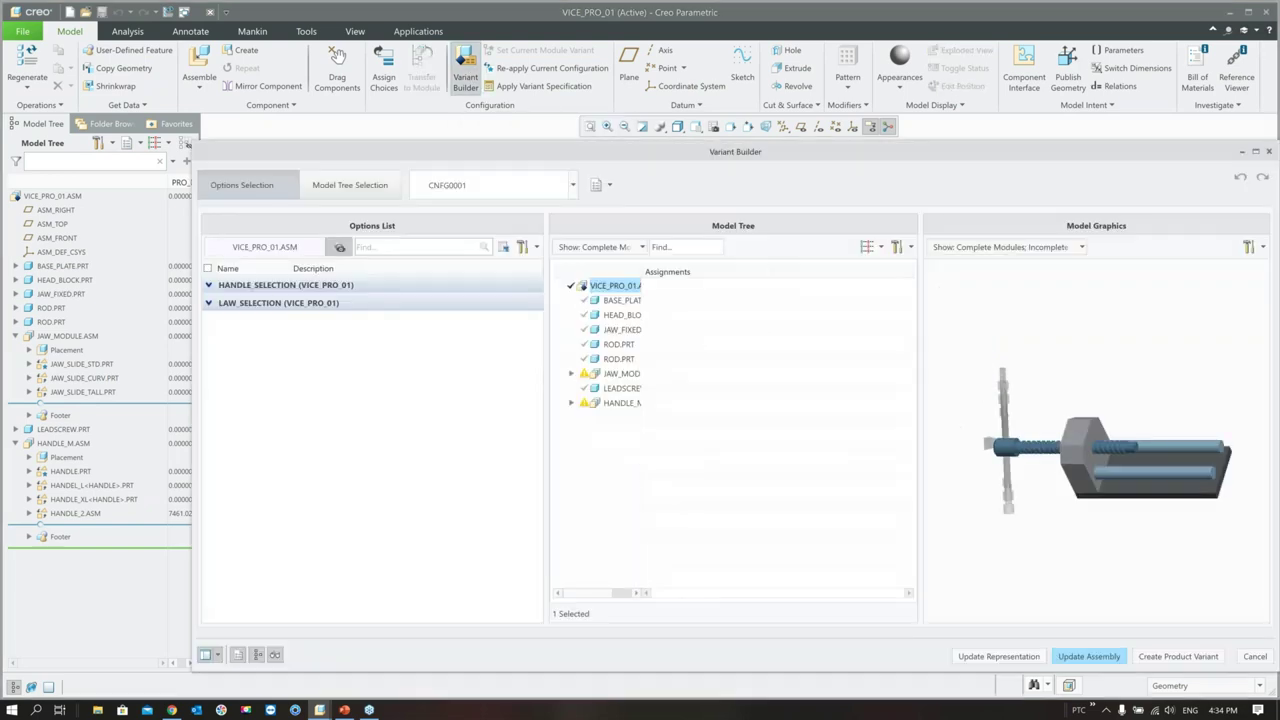
{"action": "left_click", "coordinate": [522, 247]}
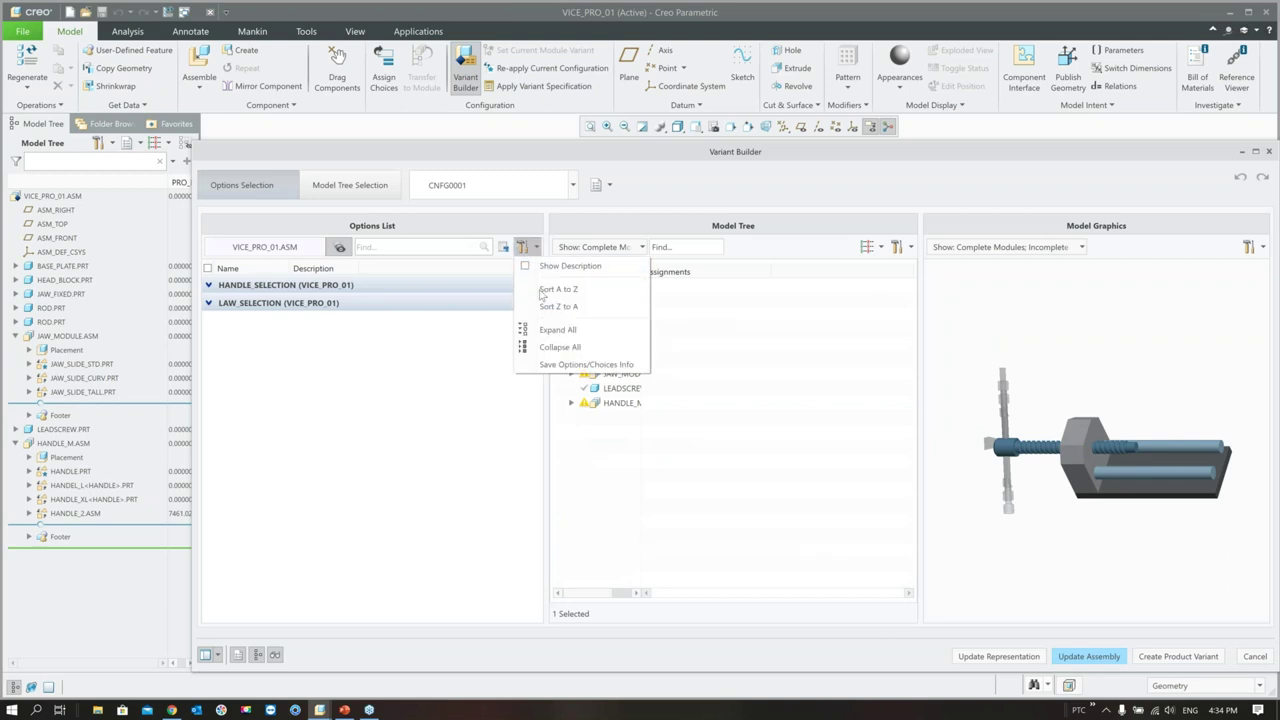
{"action": "left_click", "coordinate": [556, 330]}
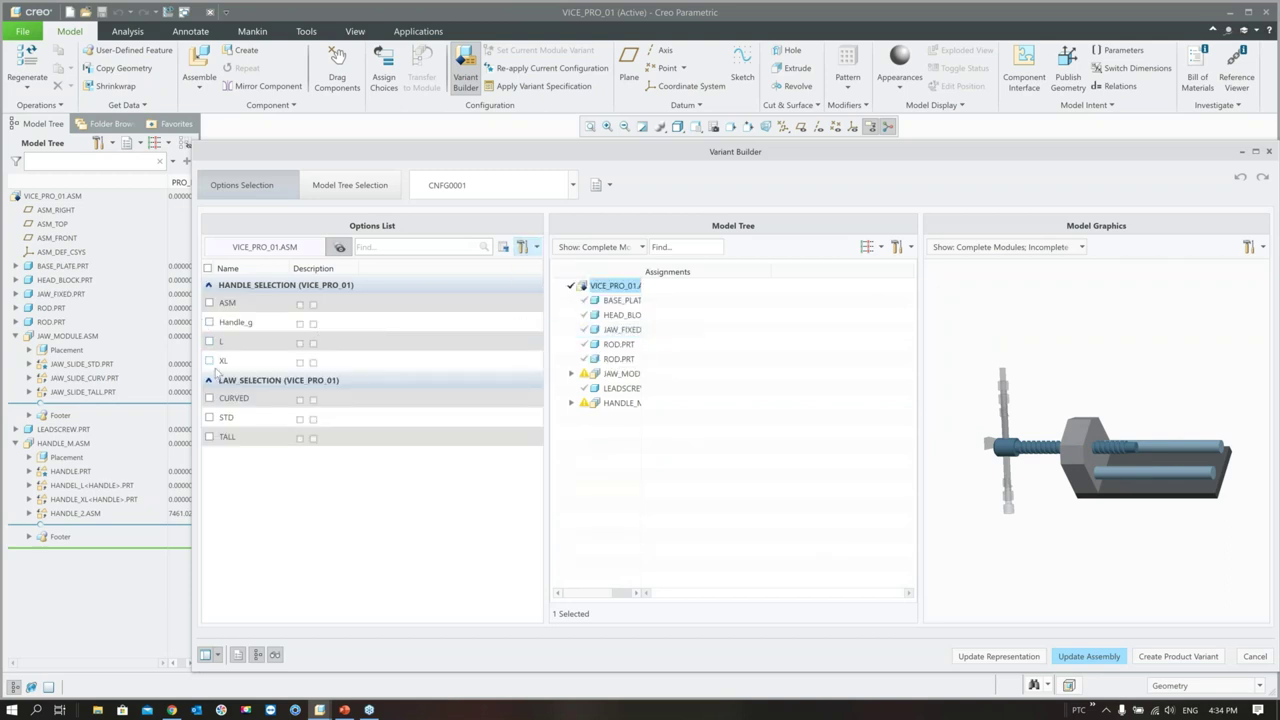
{"action": "left_click", "coordinate": [209, 342]}
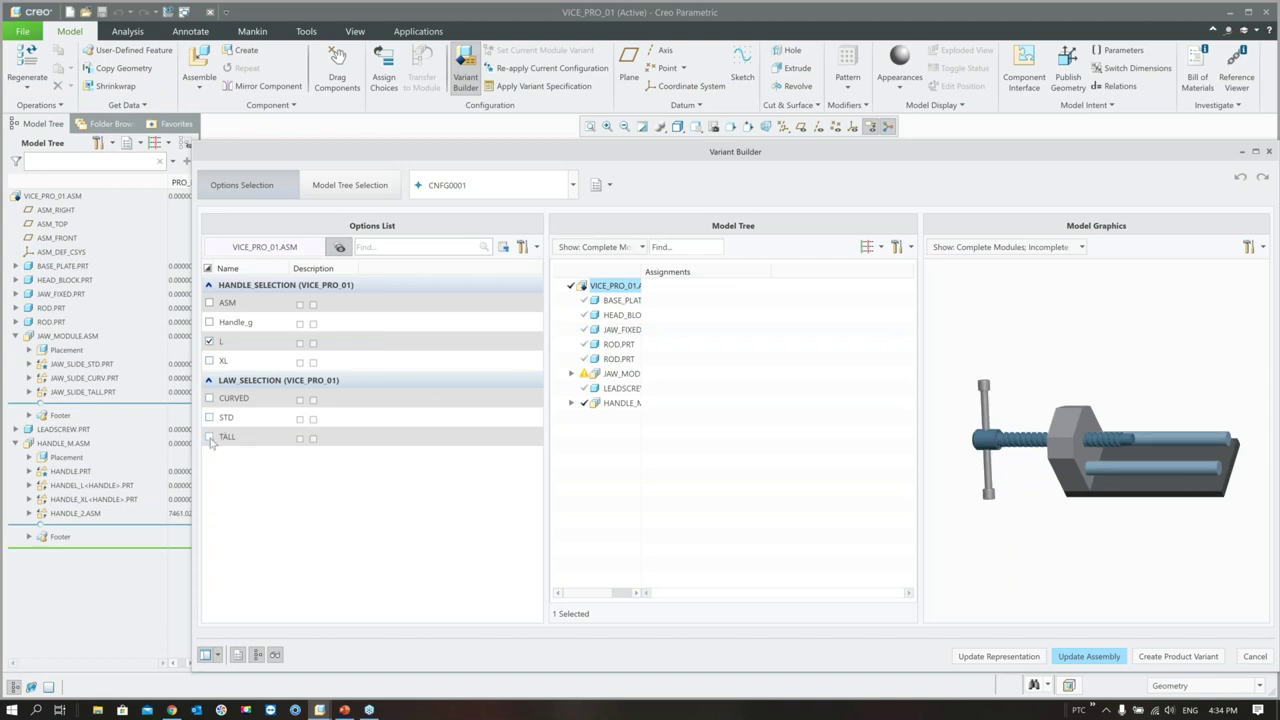
{"action": "left_click", "coordinate": [209, 437]}
- Update the assembly to the selected variant without saving CNFG0001, accept the affected children settings and inspect the vice
{"action": "left_click", "coordinate": [1089, 657]}
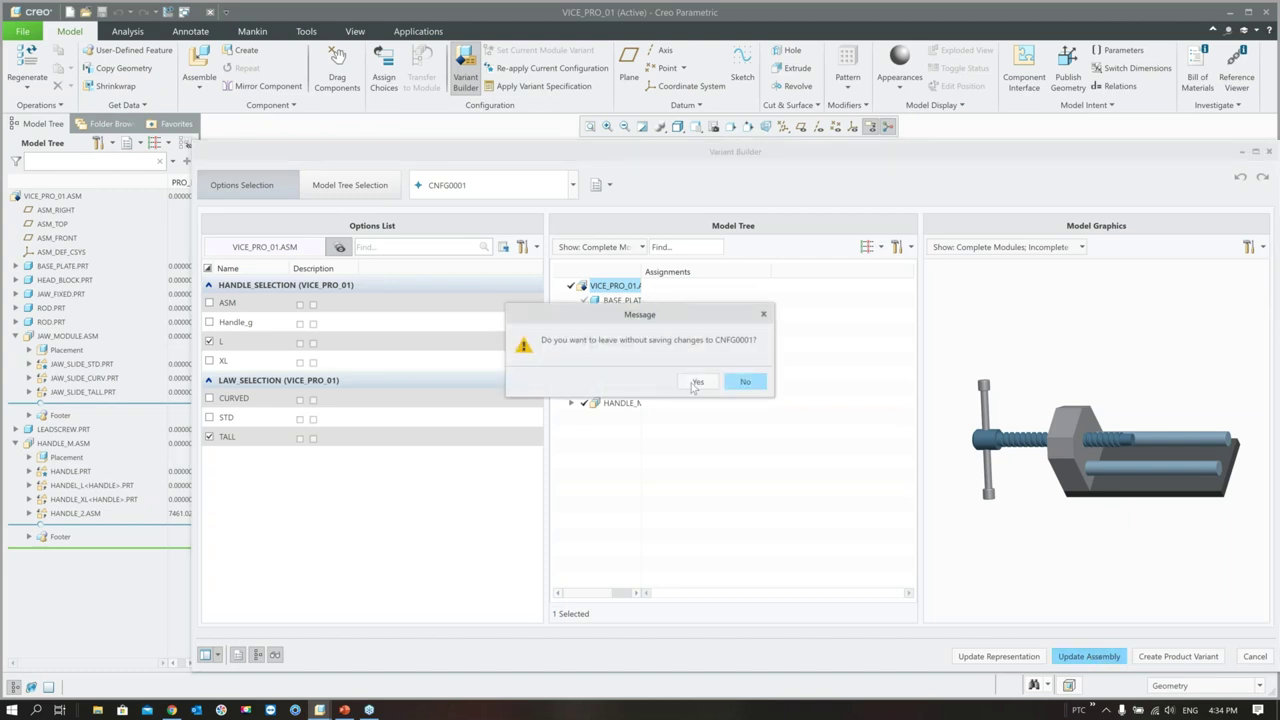
{"action": "left_click", "coordinate": [695, 382]}
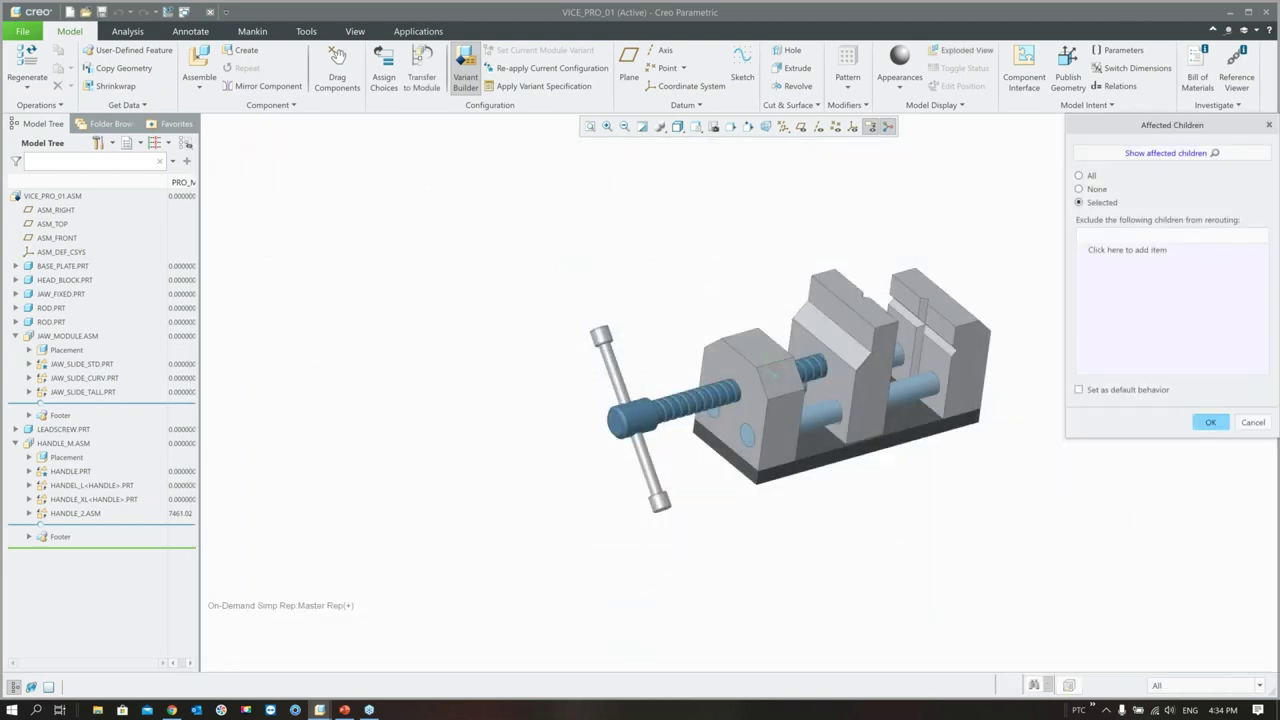
{"action": "left_click", "coordinate": [1206, 422]}
{"action": "middle_click_drag", "start_coordinate": [878, 436], "coordinate": [560, 280]}
{"action": "mouse_move", "coordinate": [595, 420]}
{"action": "middle_mouse_down"}
{"action": "mouse_move", "coordinate": [737, 366]}
{"action": "mouse_move", "coordinate": [808, 280]}
{"action": "mouse_move", "coordinate": [909, 443]}
{"action": "middle_mouse_up"}
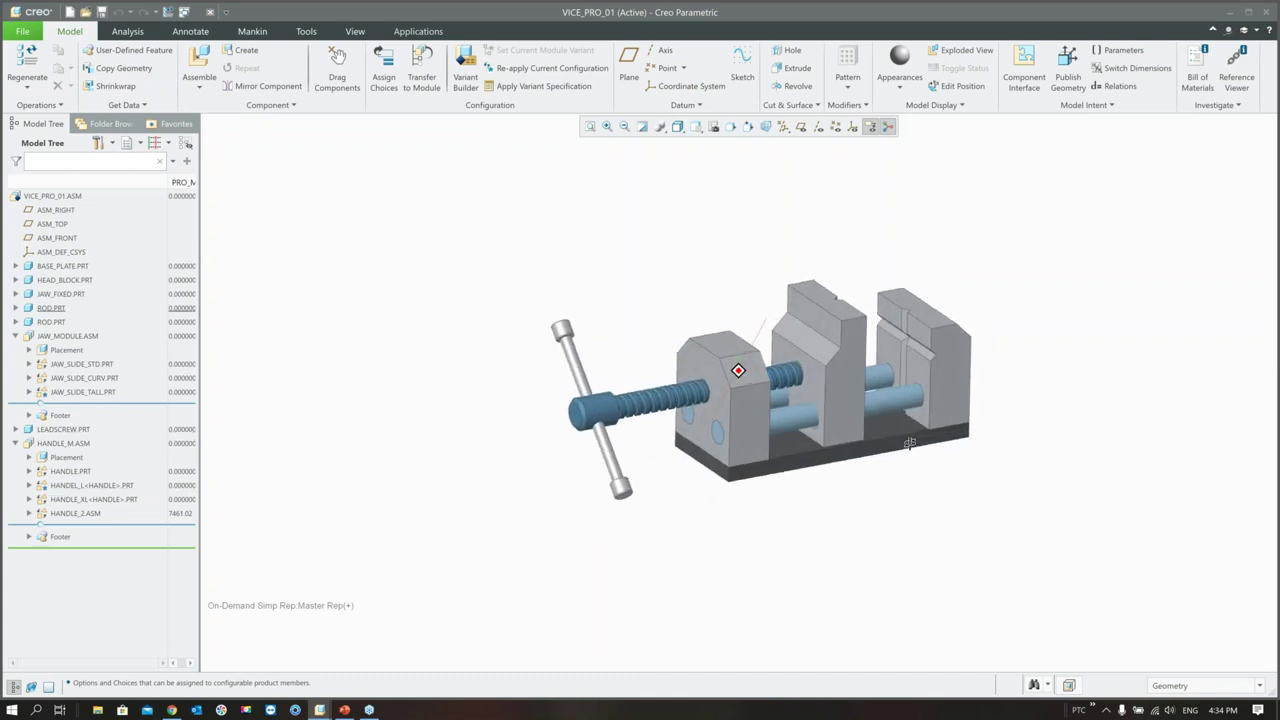
- Reset the L and TALL variant display by reactivating Master Rep without its modifications, and close the View Manager
{"action": "left_click", "coordinate": [715, 127]}
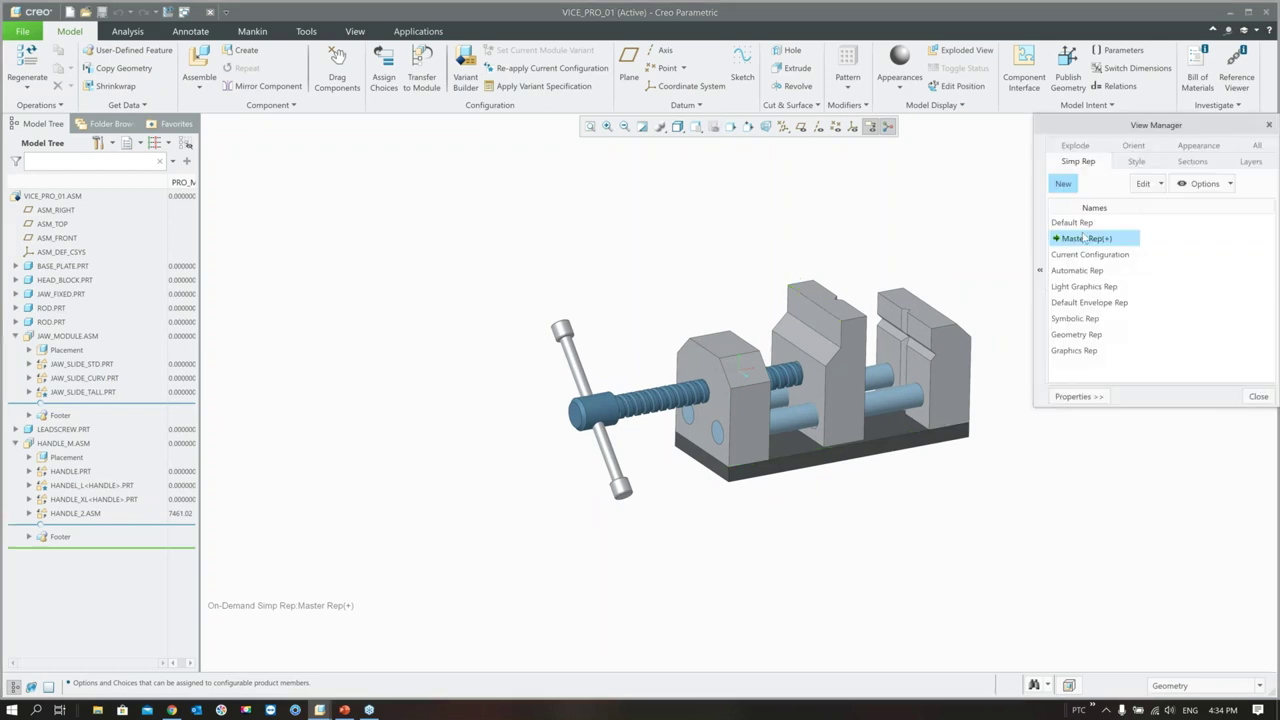
{"action": "double_click", "coordinate": [1085, 238]}
{"action": "left_click", "coordinate": [672, 379]}
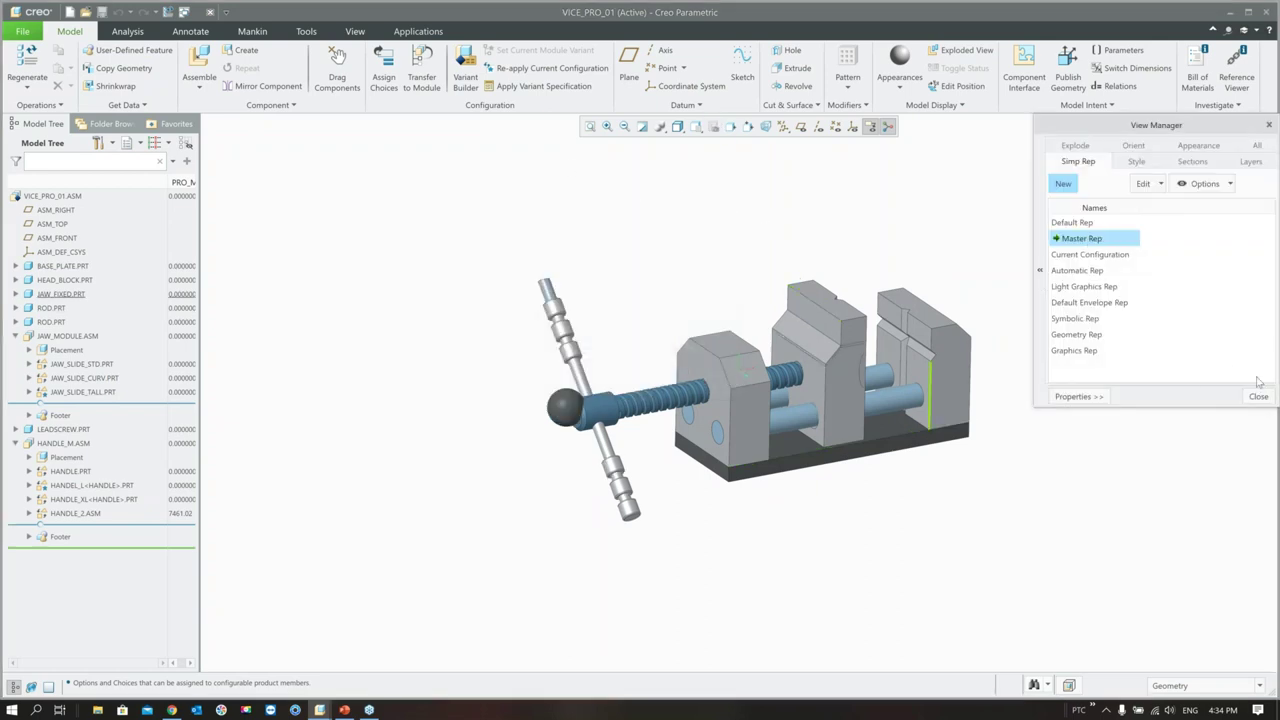
{"action": "left_click", "coordinate": [1258, 396]}
- In the Variant Builder, expand all options and select the ASM handle choice and the CURVED jaw choice
{"action": "left_click", "coordinate": [466, 78]}
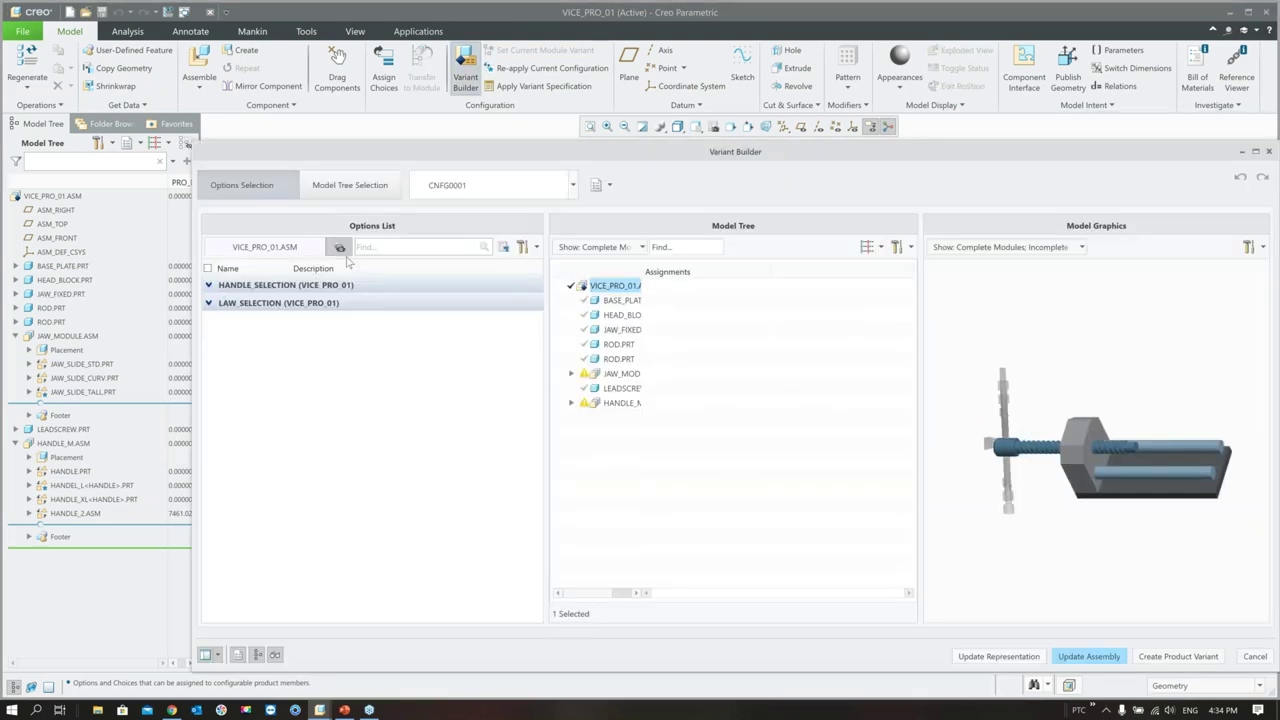
{"action": "left_click", "coordinate": [524, 247]}
{"action": "left_click", "coordinate": [557, 330]}
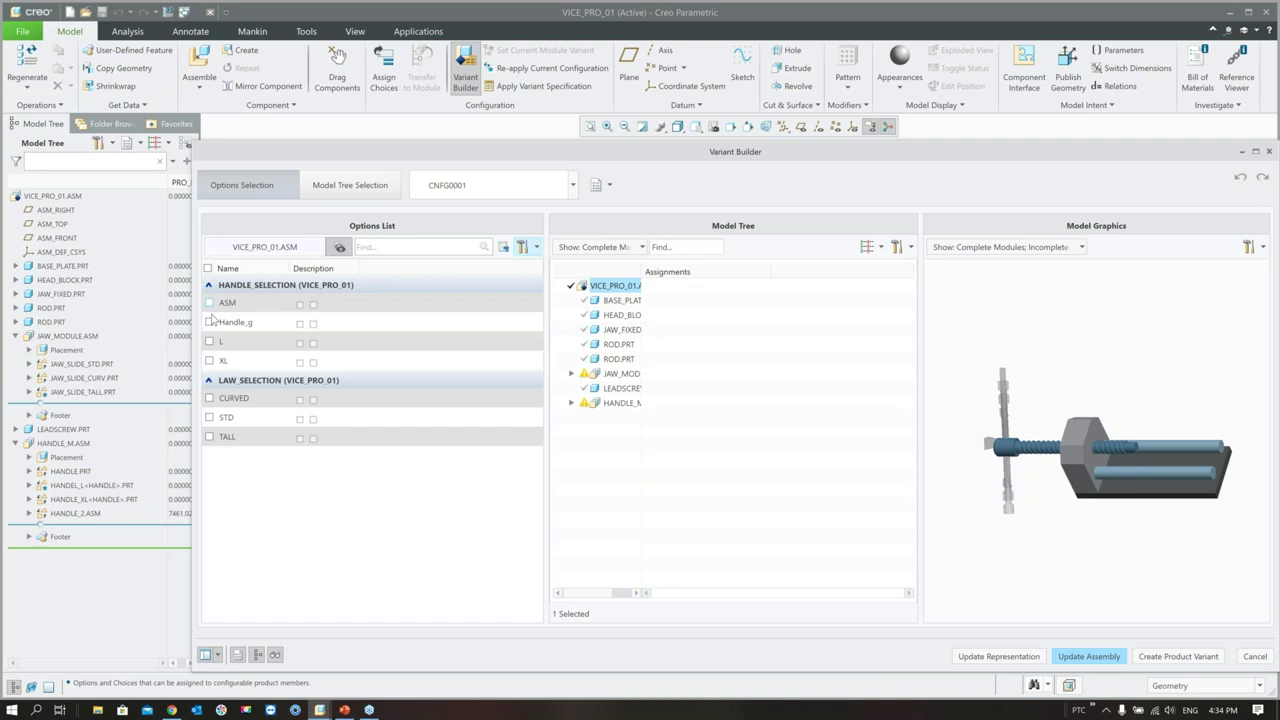
{"action": "left_click", "coordinate": [209, 303]}
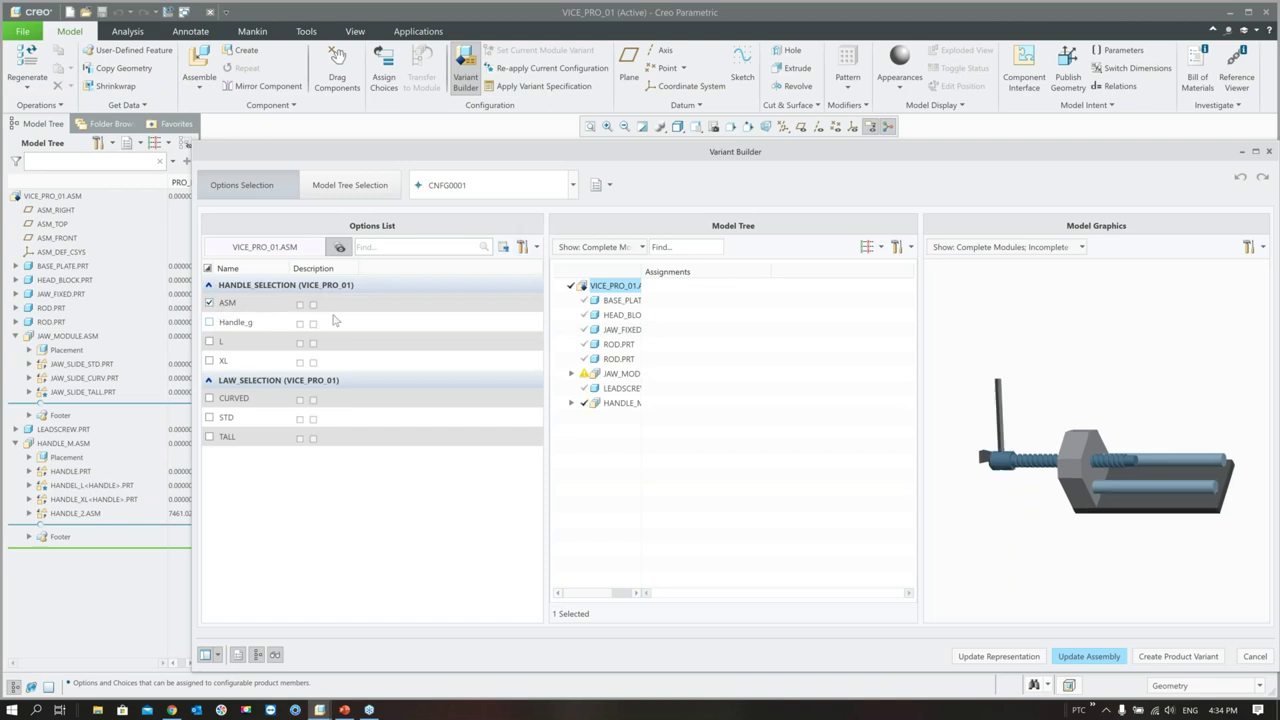
{"action": "left_click", "coordinate": [209, 398]}
- Update the assembly to the ASM and CURVED variant without saving CNFG0001, accept the affected children settings and inspect the vice
{"action": "left_click", "coordinate": [1085, 658]}
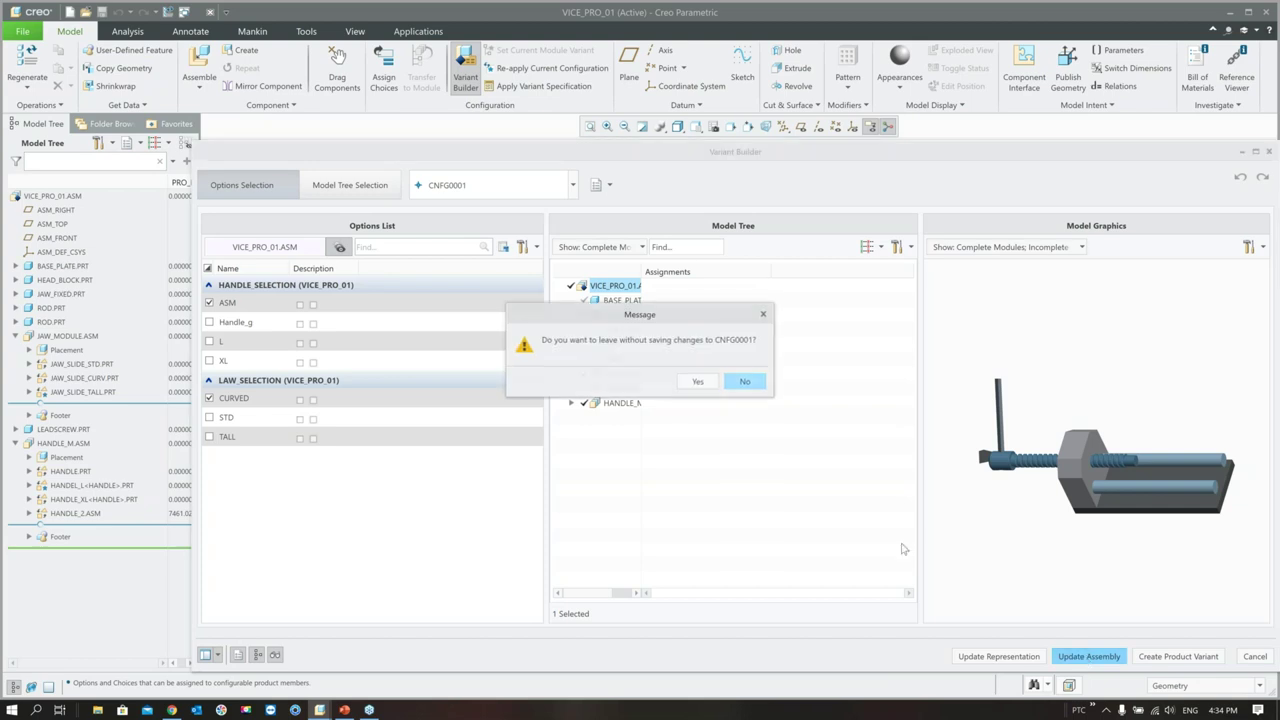
{"action": "left_click", "coordinate": [697, 383]}
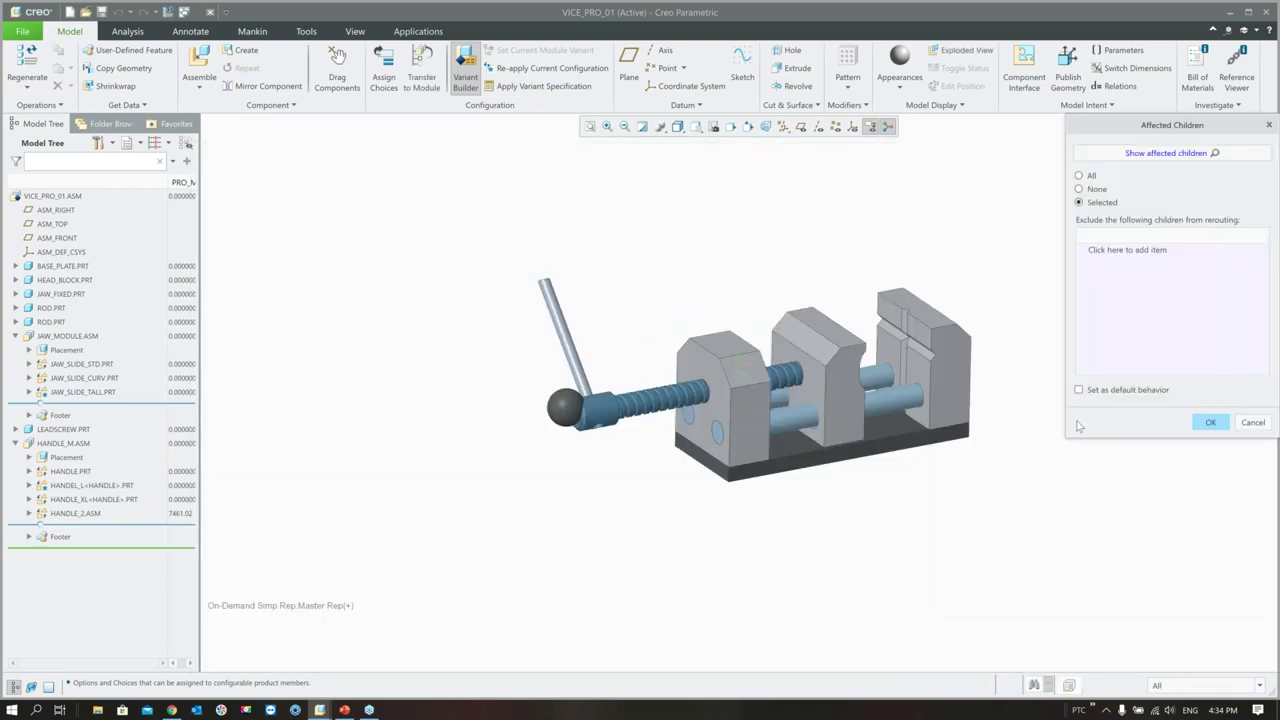
{"action": "left_click", "coordinate": [1209, 422]}
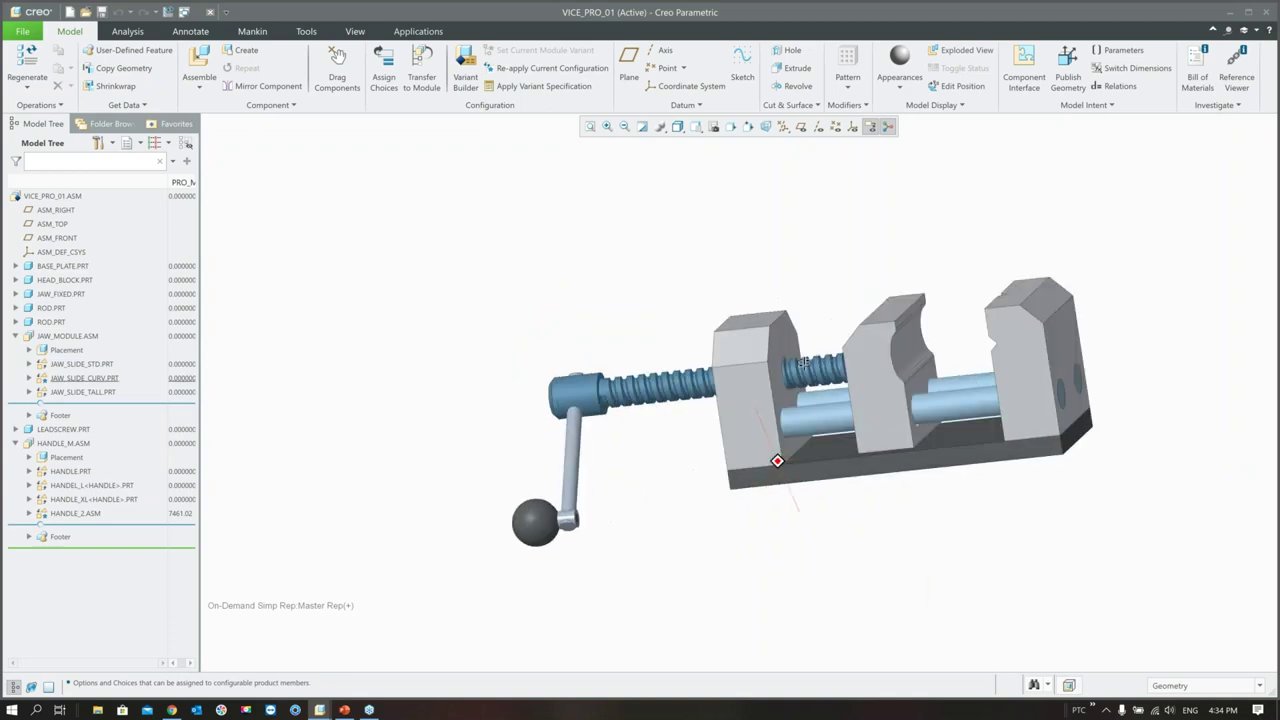
{"action": "mouse_move", "coordinate": [873, 400]}
{"action": "middle_mouse_down"}
{"action": "mouse_move", "coordinate": [977, 409]}
{"action": "mouse_move", "coordinate": [922, 391]}
{"action": "mouse_move", "coordinate": [725, 394]}
{"action": "middle_mouse_up"}
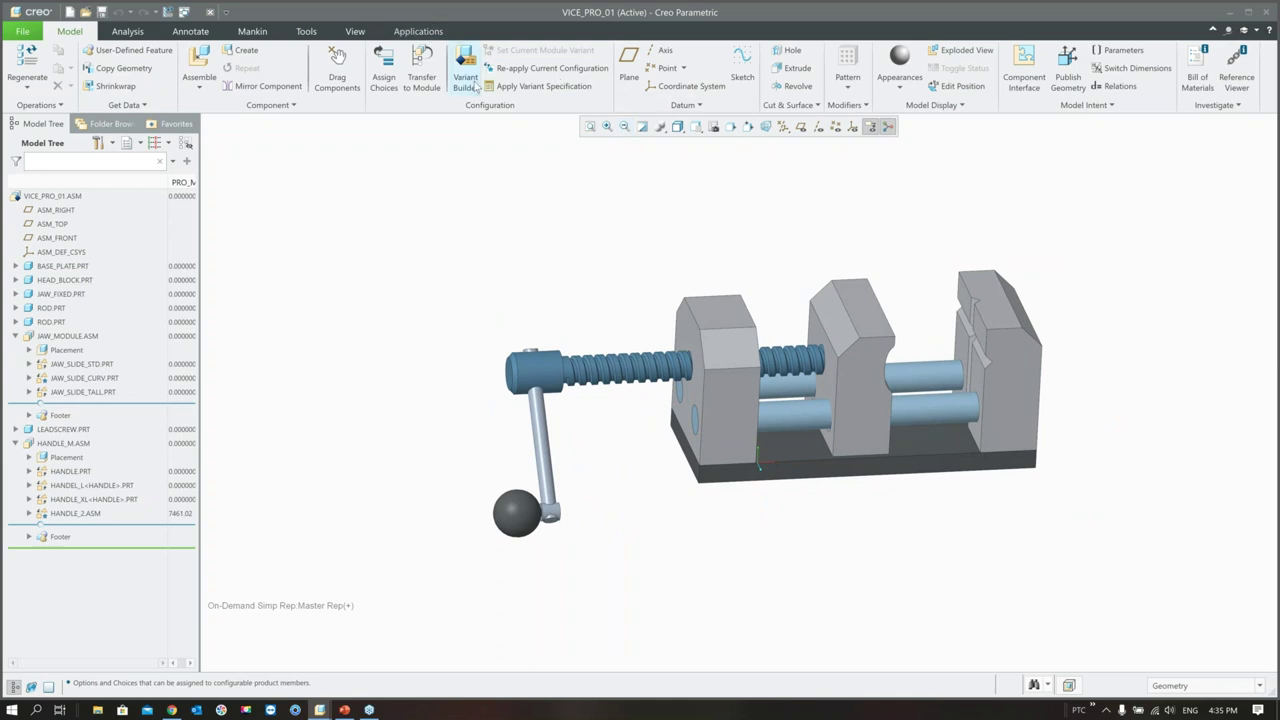
- Leave the Variant Builder and reactivate Master Rep, discarding the ASM and CURVED representation changes, and close the View Manager
{"action": "left_click", "coordinate": [466, 80]}
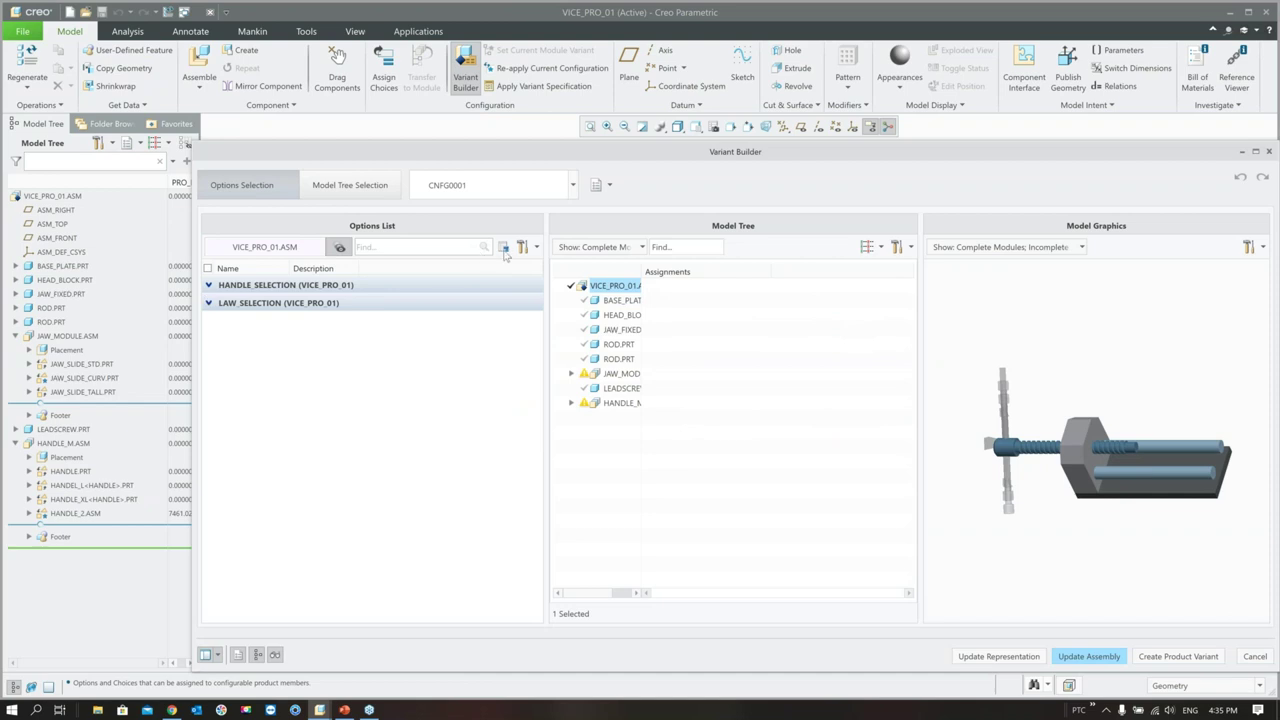
{"action": "left_click", "coordinate": [1255, 656]}
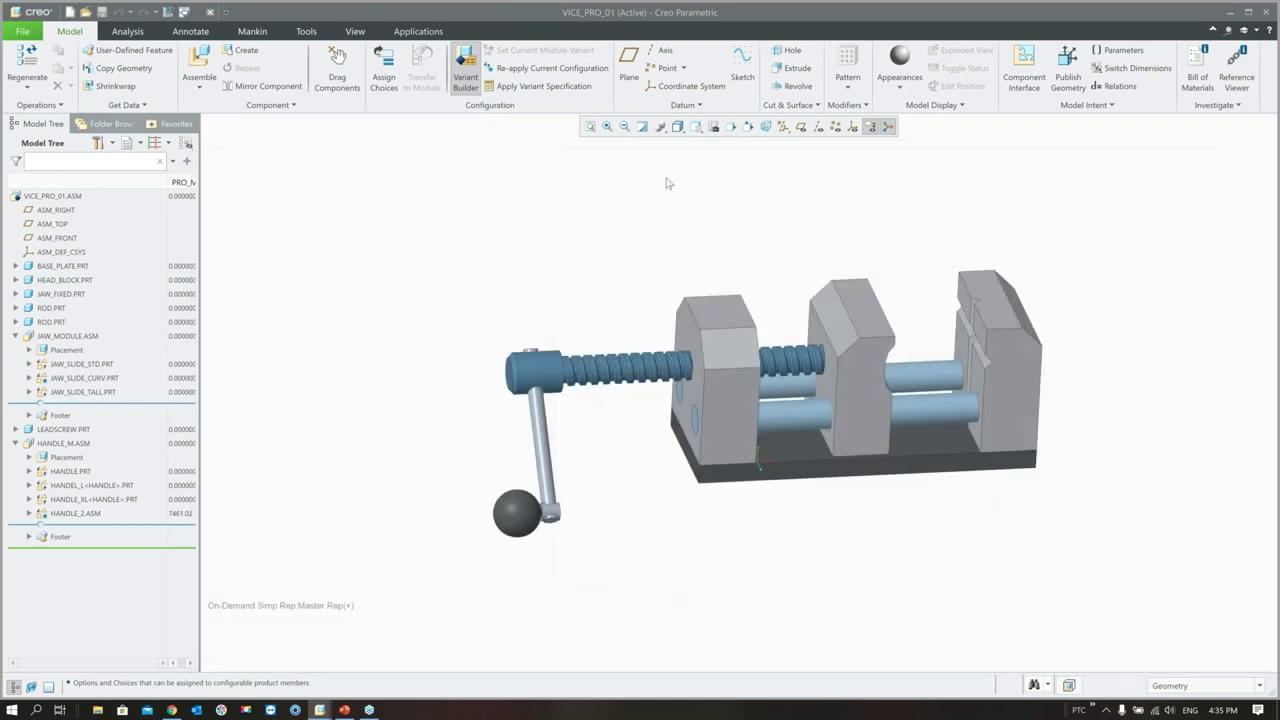
{"action": "left_click", "coordinate": [713, 126]}
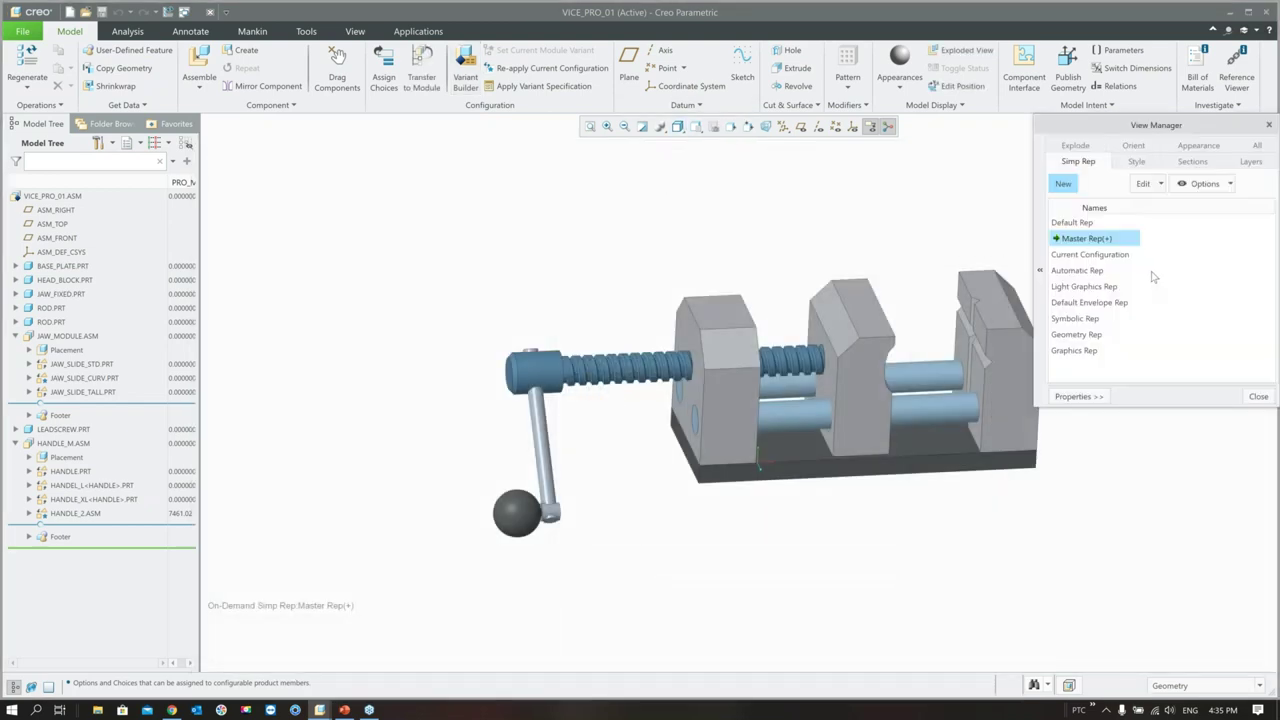
{"action": "double_click", "coordinate": [1090, 239]}
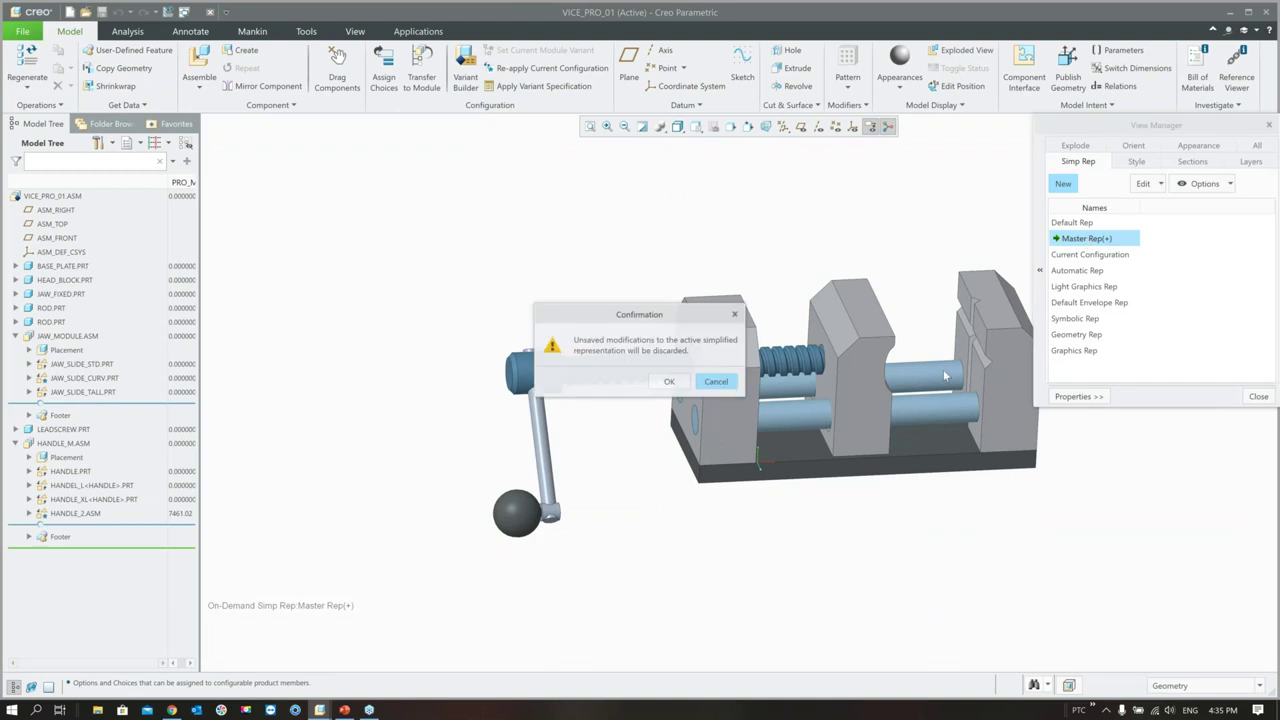
{"action": "left_click", "coordinate": [670, 381]}
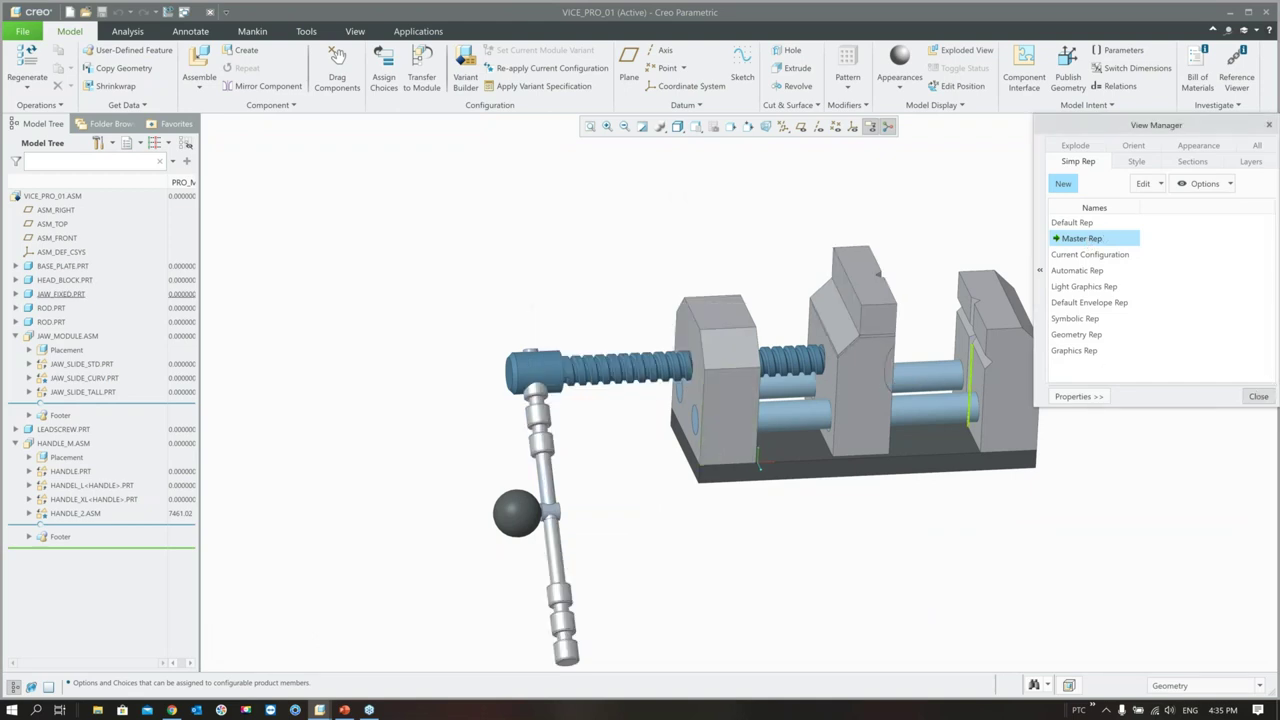
{"action": "left_click", "coordinate": [1258, 396]}
- In the Variant Builder, expand all options and select the XL handle choice and the TALL jaw choice
{"action": "left_click", "coordinate": [456, 82]}
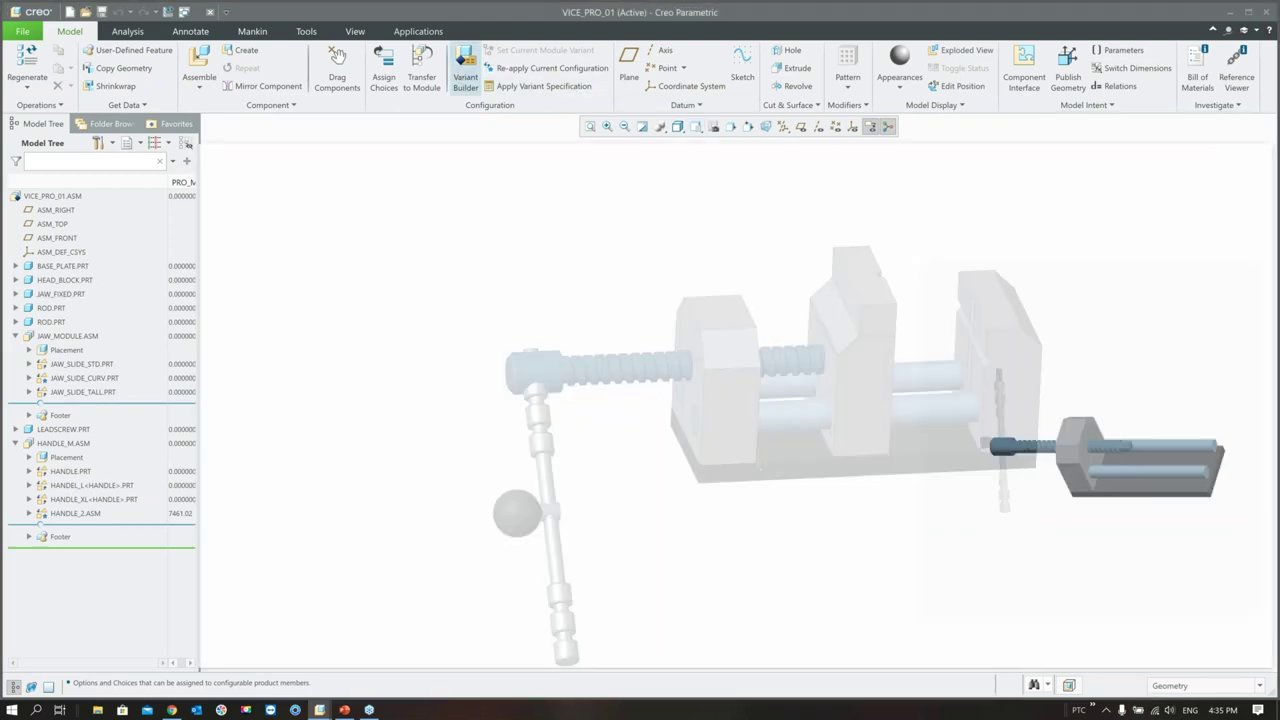
{"action": "left_click", "coordinate": [524, 250]}
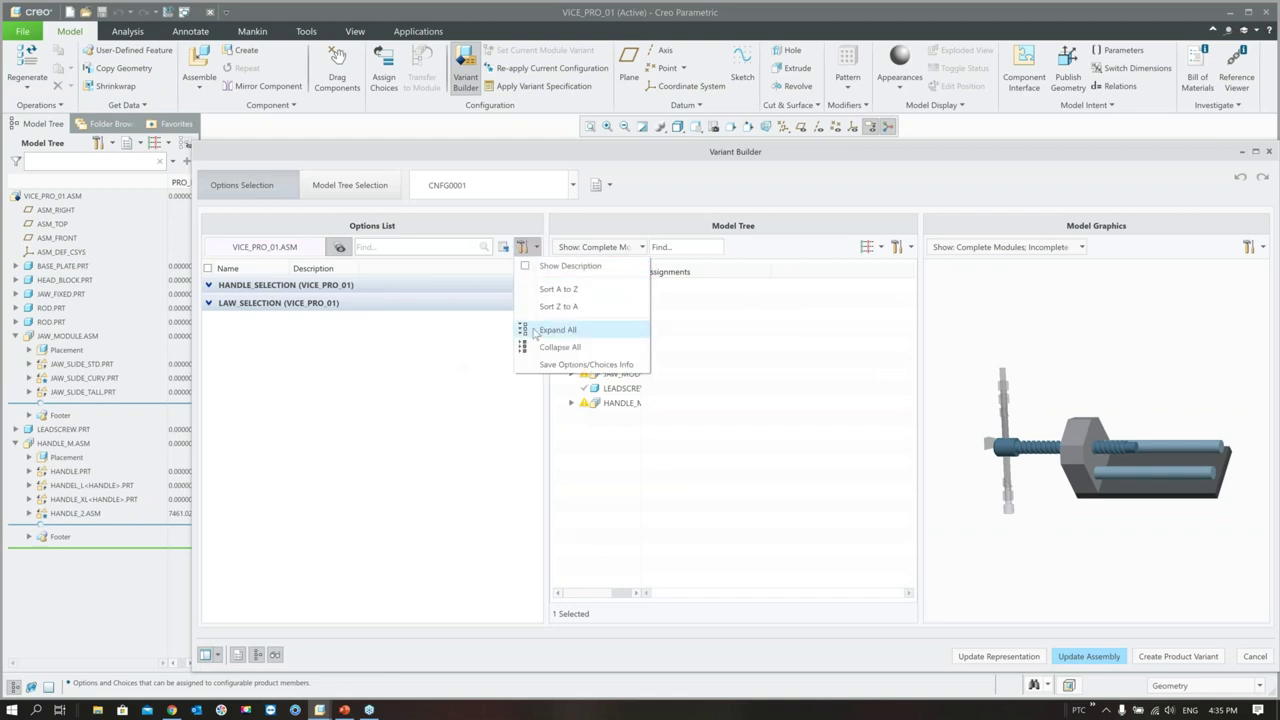
{"action": "left_click", "coordinate": [548, 331]}
{"action": "left_click", "coordinate": [209, 361]}
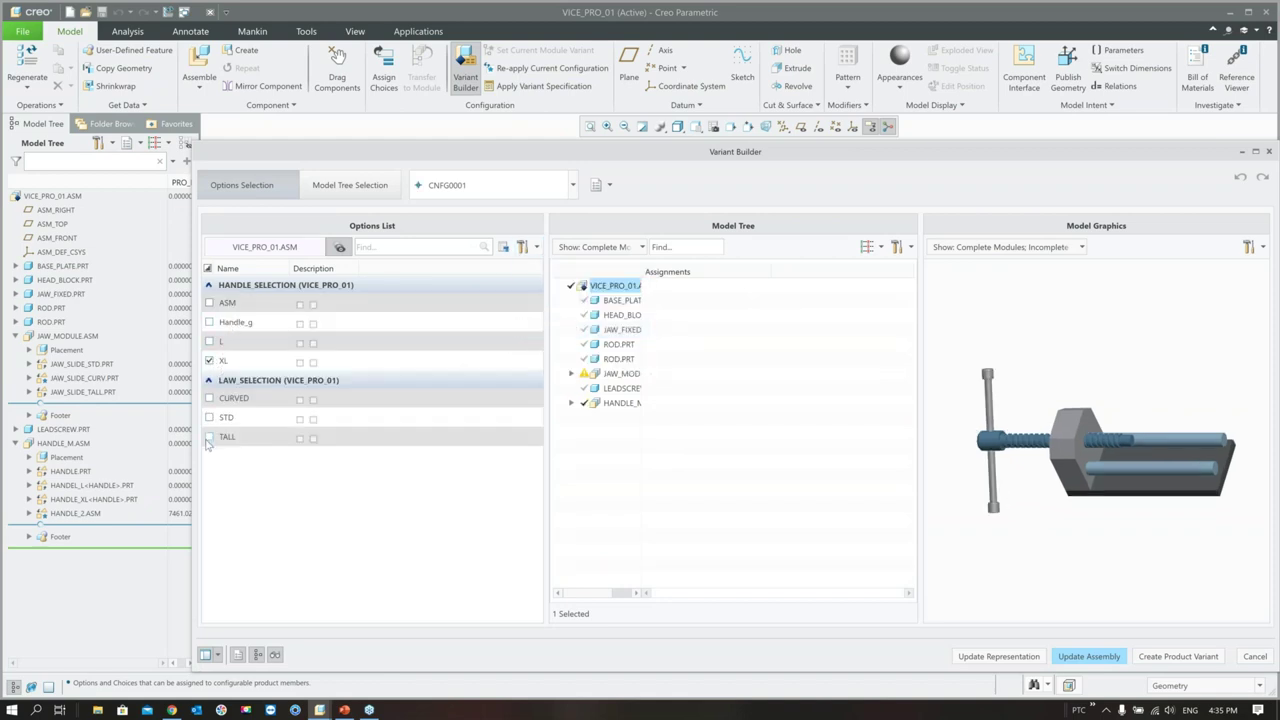
{"action": "left_click", "coordinate": [209, 437]}
- Create the product variant VICE_PRO_01_NEW with the suffix _NEW, leaving CNFG0001 unsaved, and inspect the resulting vice from another angle
{"action": "left_click", "coordinate": [1170, 659]}
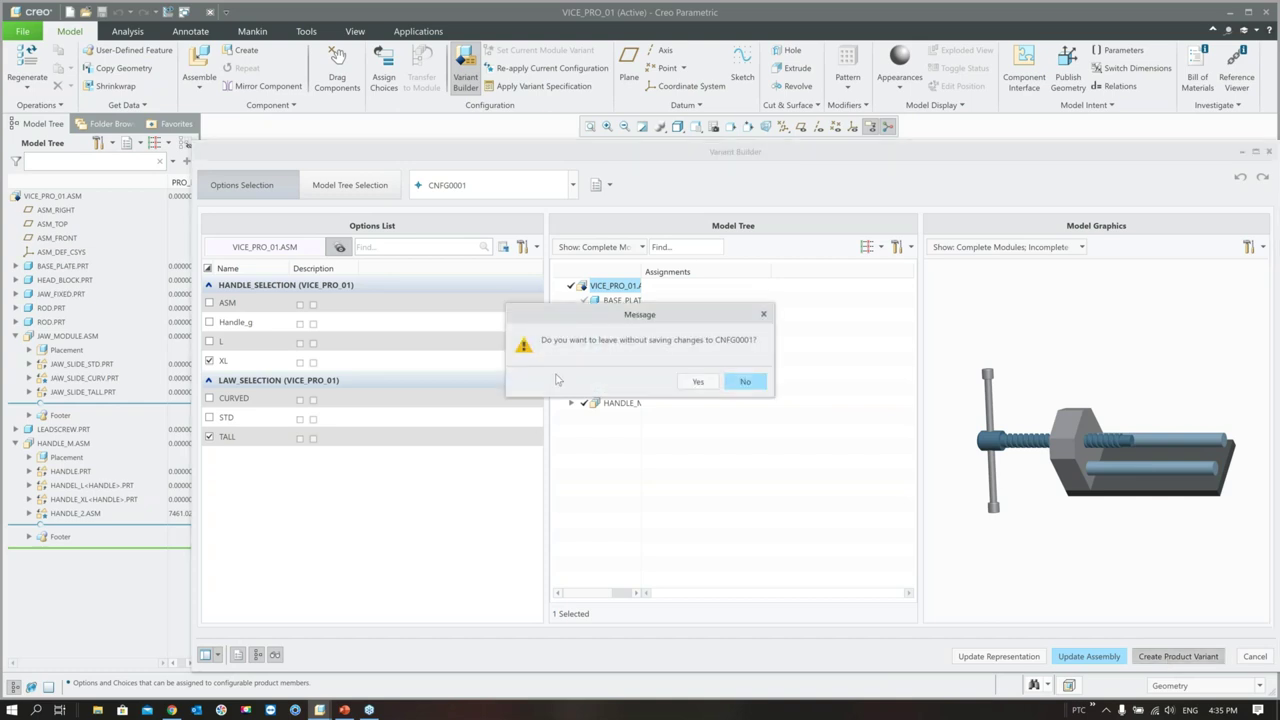
{"action": "left_click", "coordinate": [684, 383]}
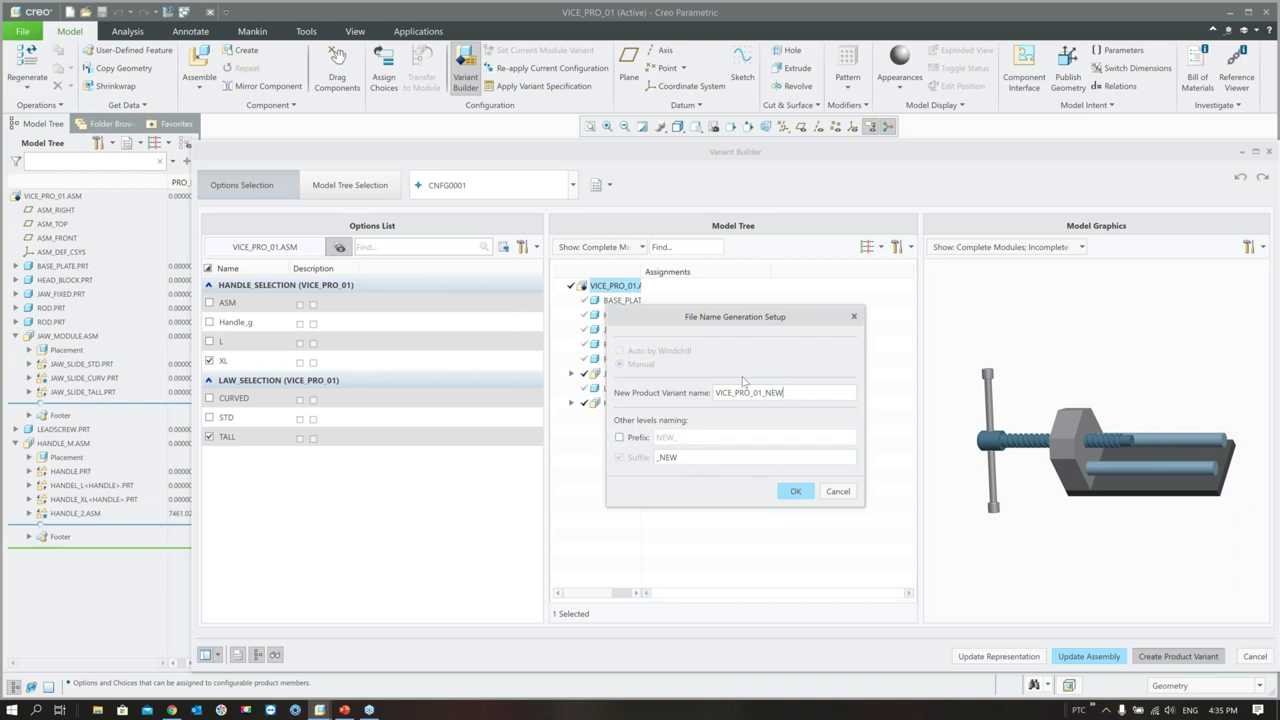
{"action": "left_click", "coordinate": [797, 492]}
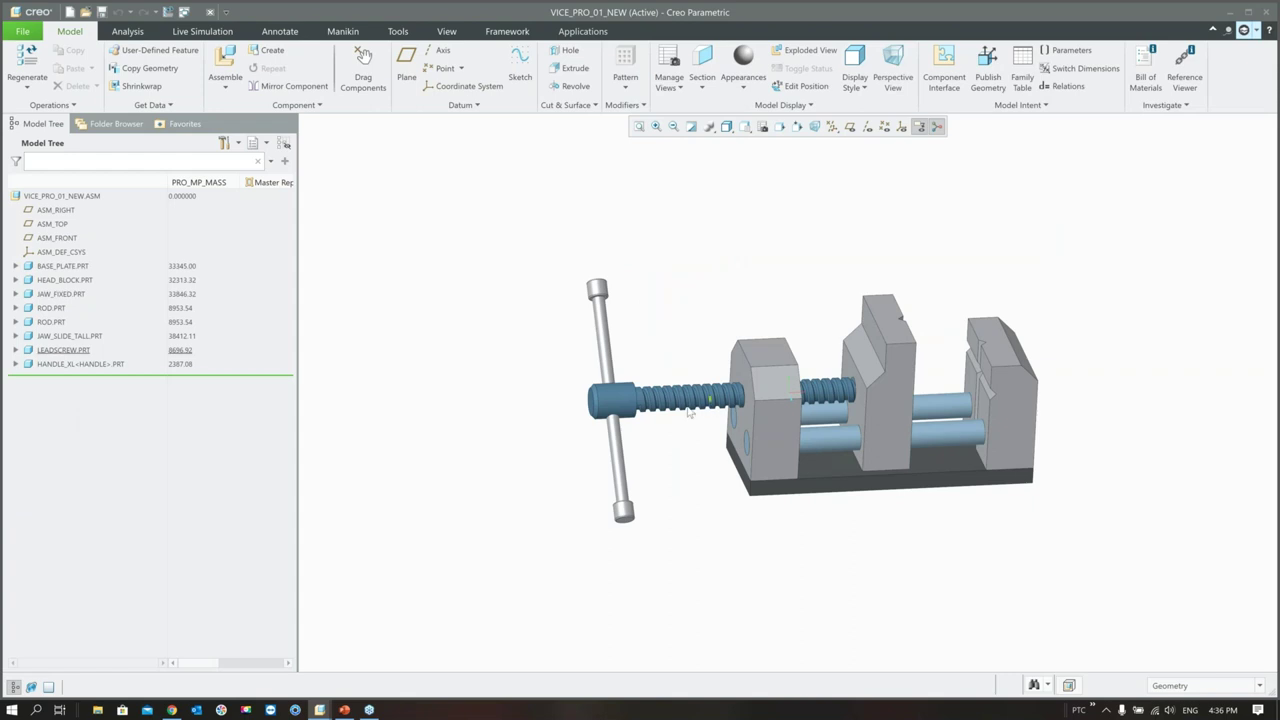
{"action": "scroll", "coordinate": [690, 462], "scroll_direction": "down", "scroll_amount": 1}
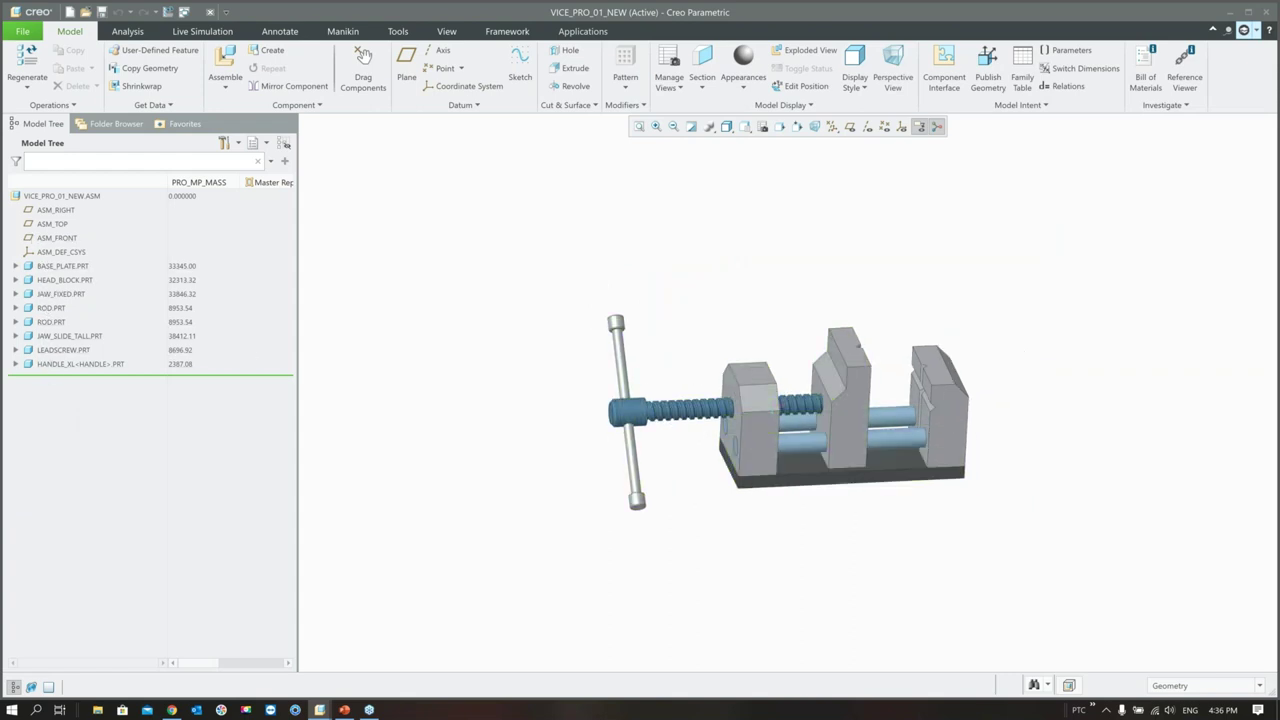
{"action": "scroll", "coordinate": [888, 402], "scroll_direction": "up", "scroll_amount": 1}
{"action": "middle_click_drag", "start_coordinate": [888, 402], "coordinate": [850, 390]}
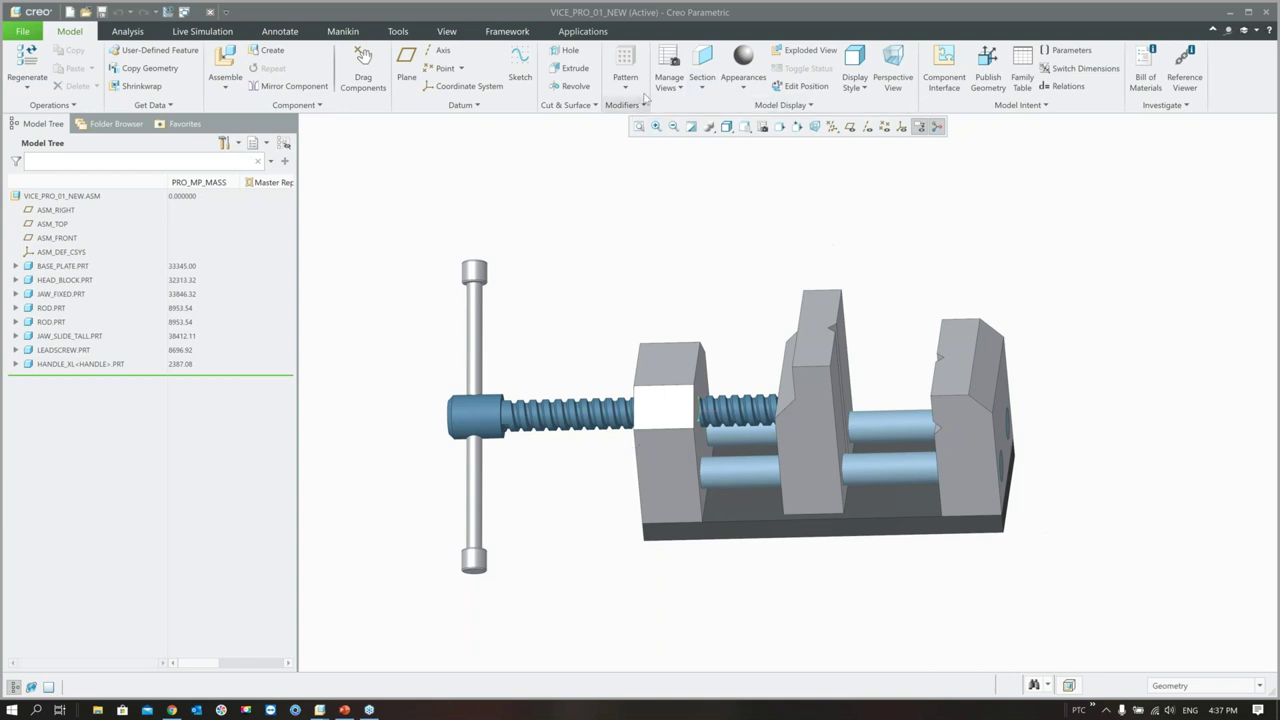
- Switch back to VICE_PRO_01.ASM and expand all handle and jaw options in the Variant Builder
{"action": "left_click", "coordinate": [185, 12]}
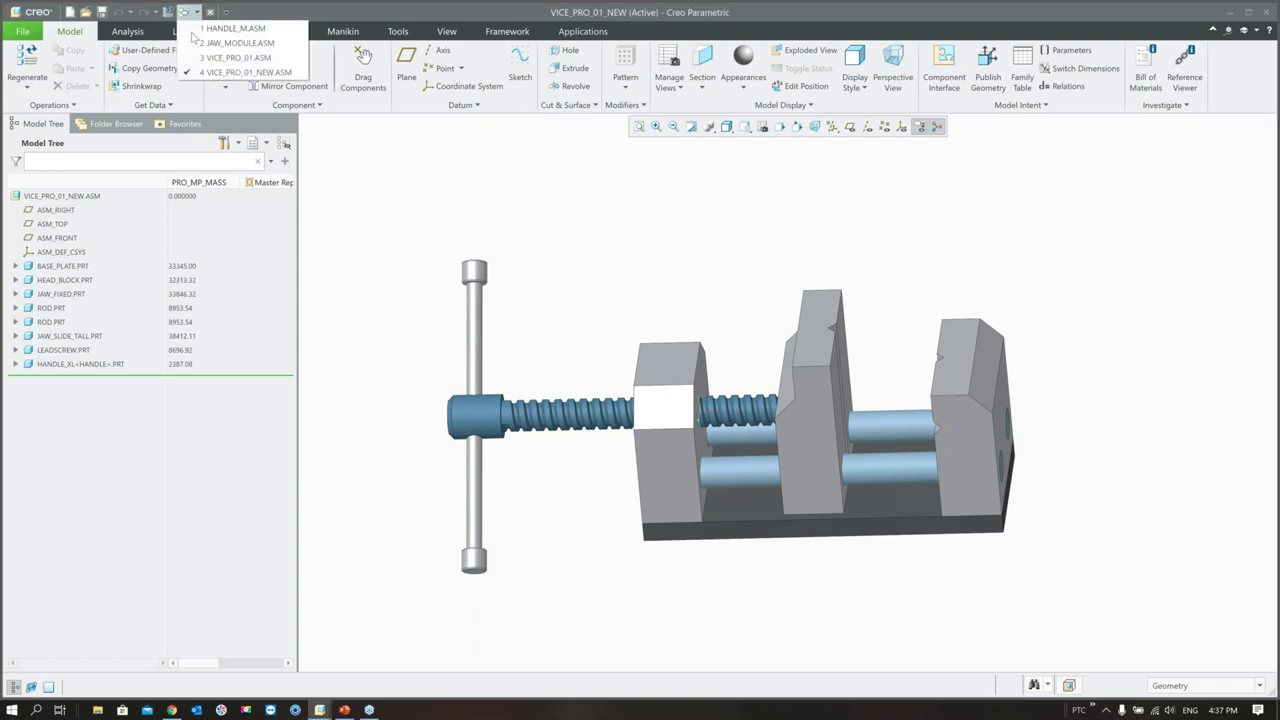
{"action": "left_click", "coordinate": [198, 58]}
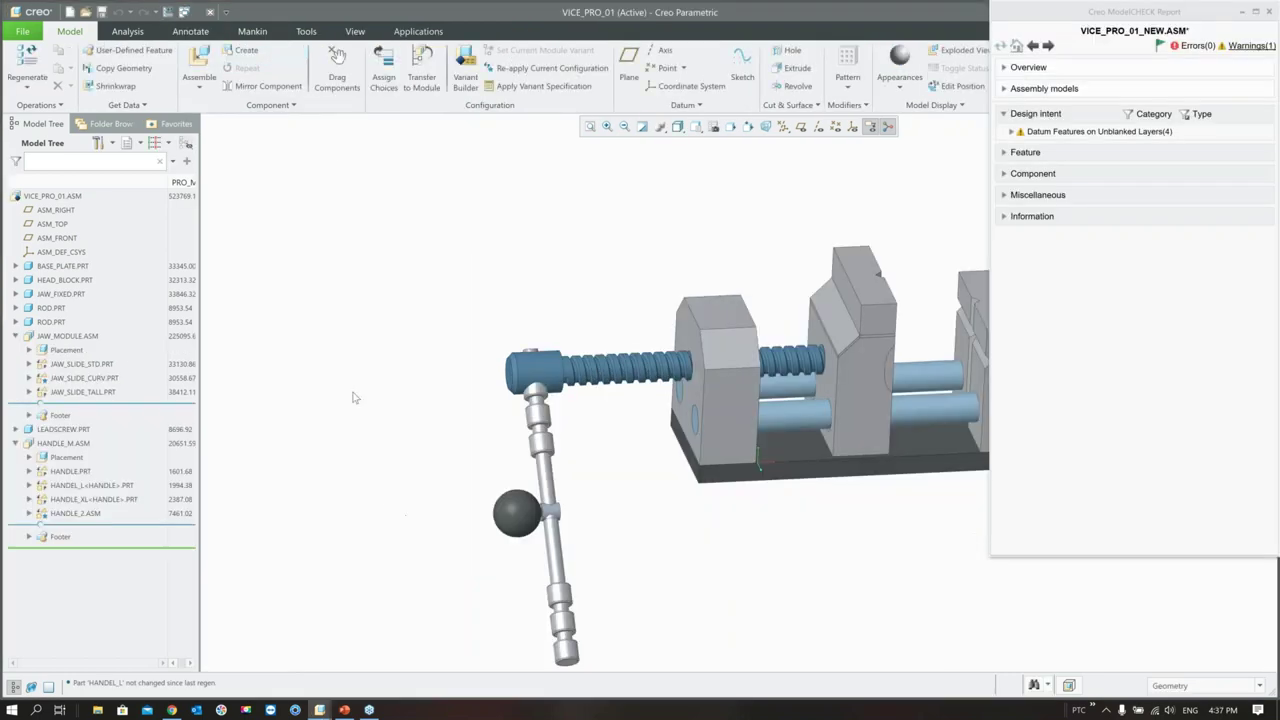
{"action": "left_click", "coordinate": [465, 75]}
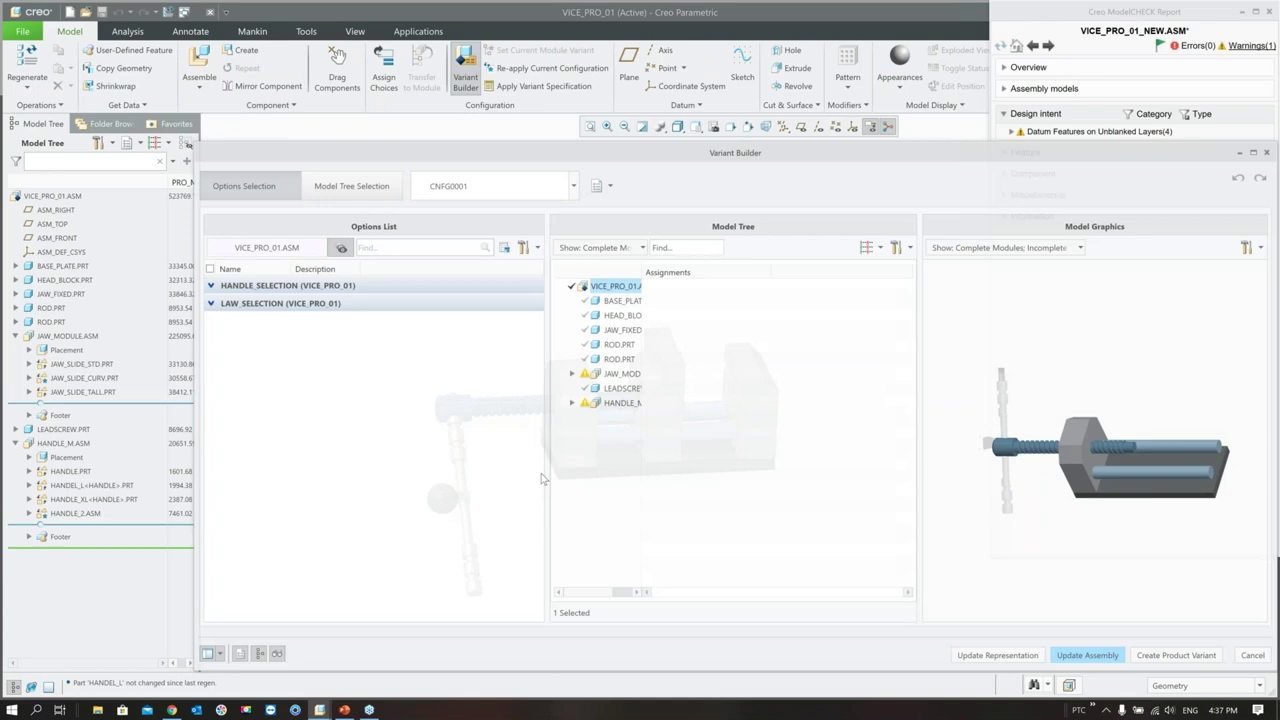
{"action": "left_click", "coordinate": [522, 250]}
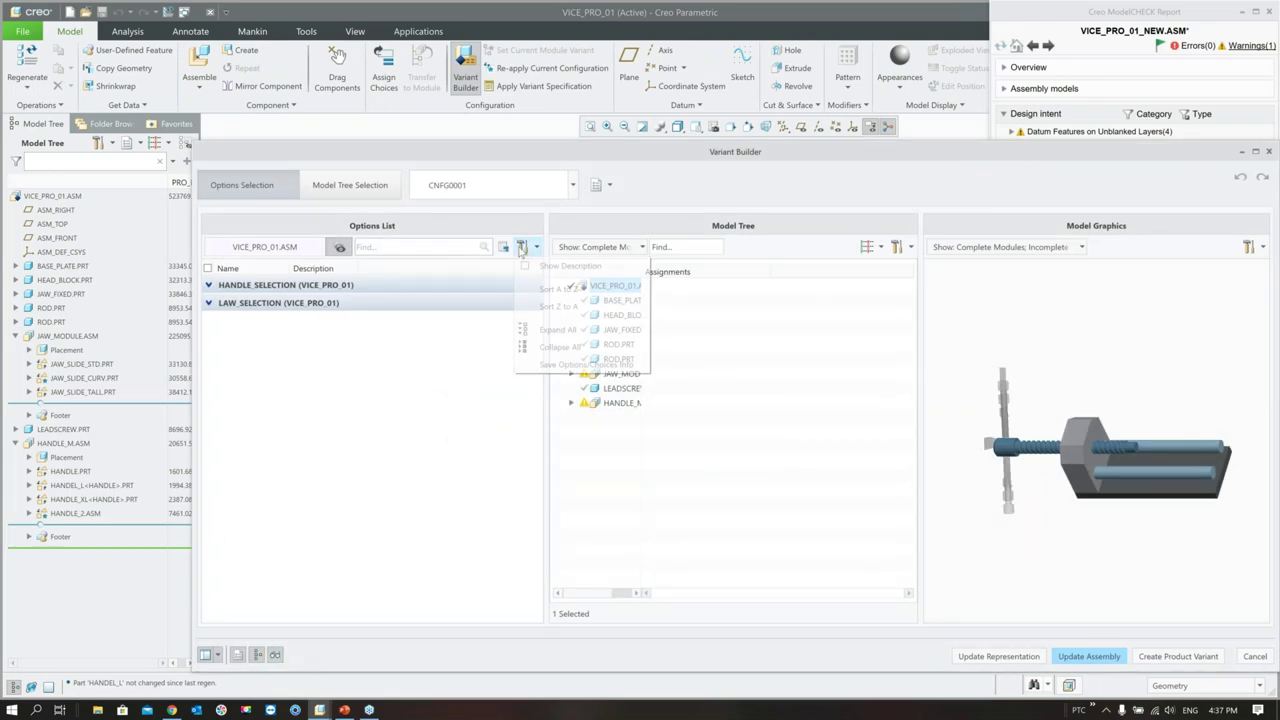
{"action": "left_click", "coordinate": [524, 331]}
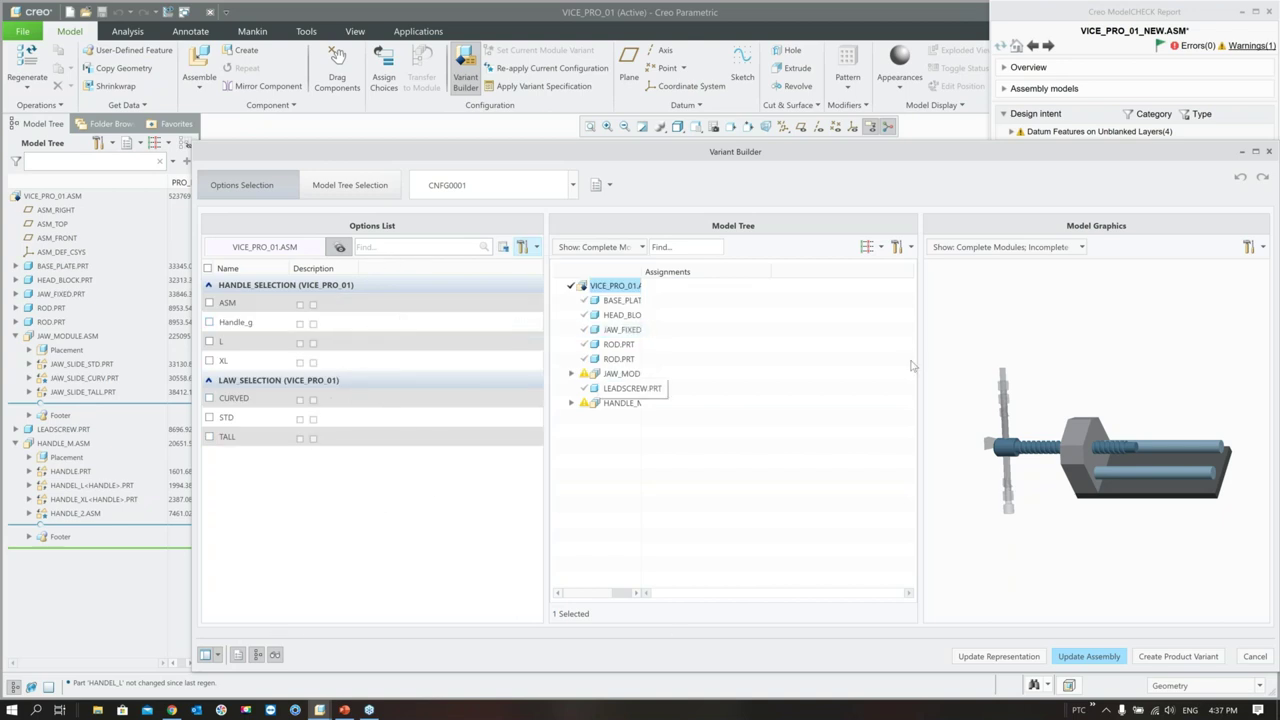
- Hide the Variant Builder's model graphics and model tree, show both again, and reposition the builder window over the assembly
{"action": "left_click", "coordinate": [272, 660]}
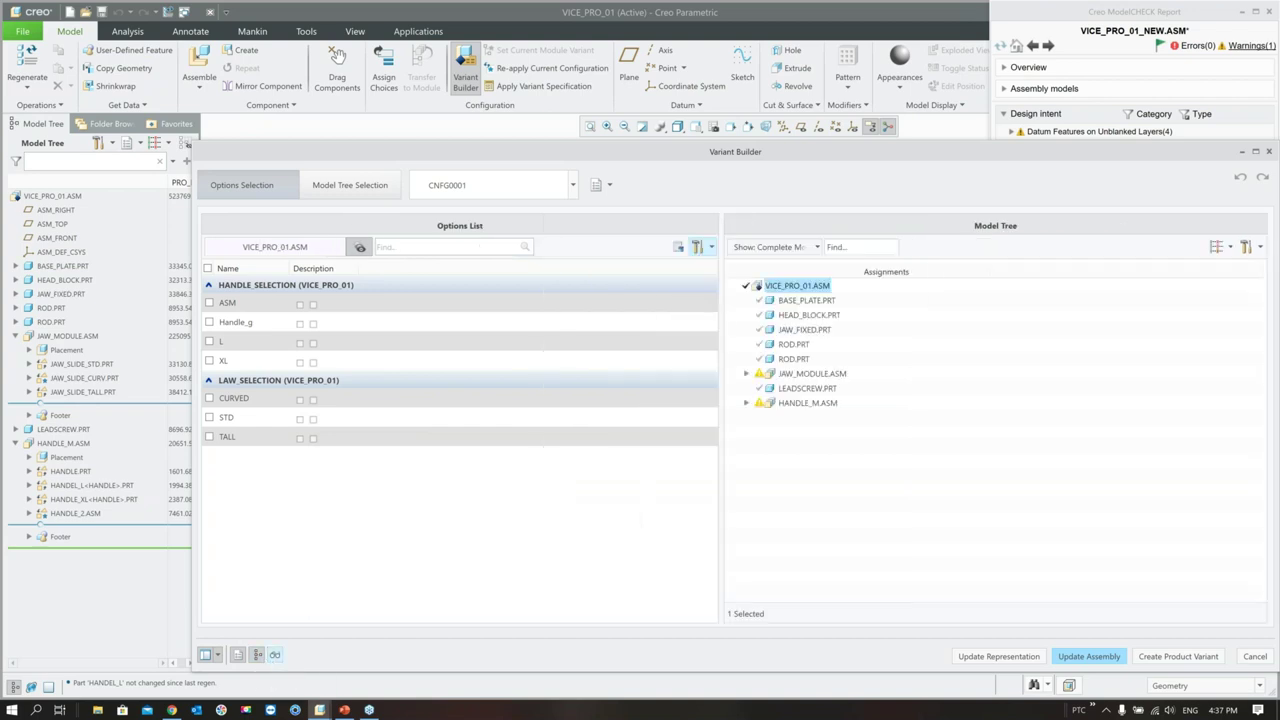
{"action": "left_click", "coordinate": [258, 654]}
{"action": "left_click_drag", "start_coordinate": [585, 151], "coordinate": [439, 69]}
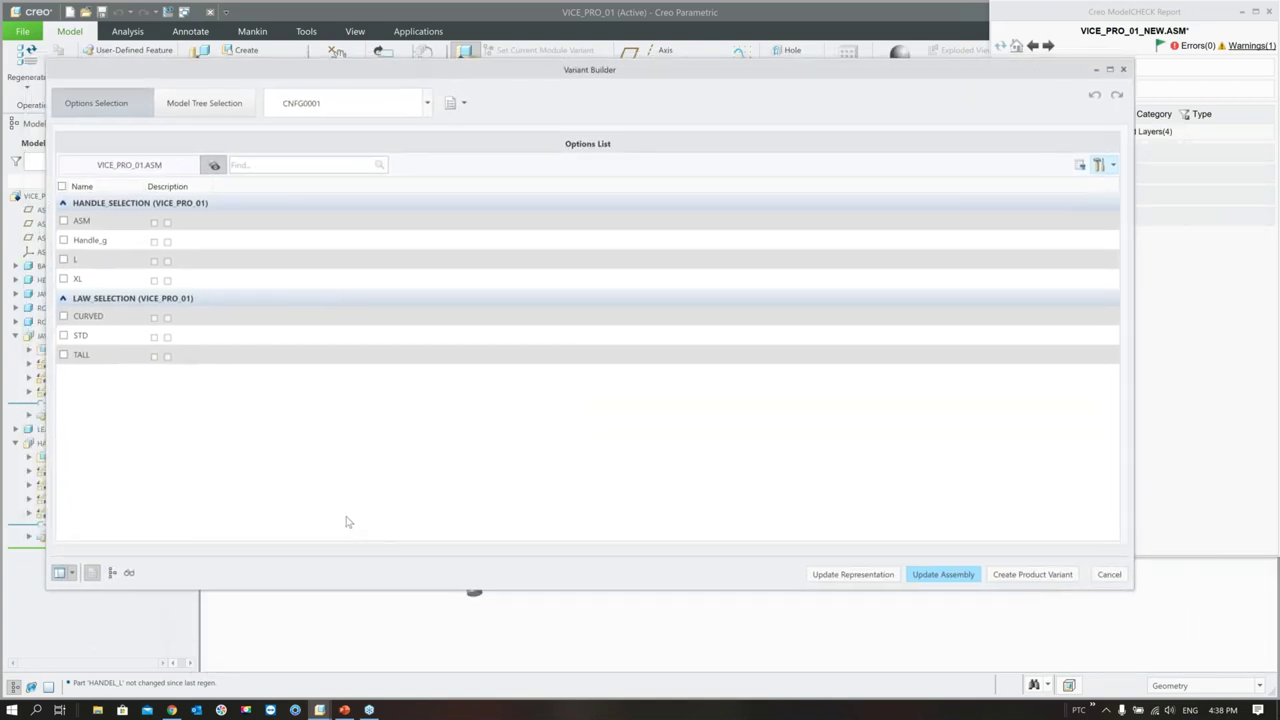
{"action": "left_click", "coordinate": [112, 573]}
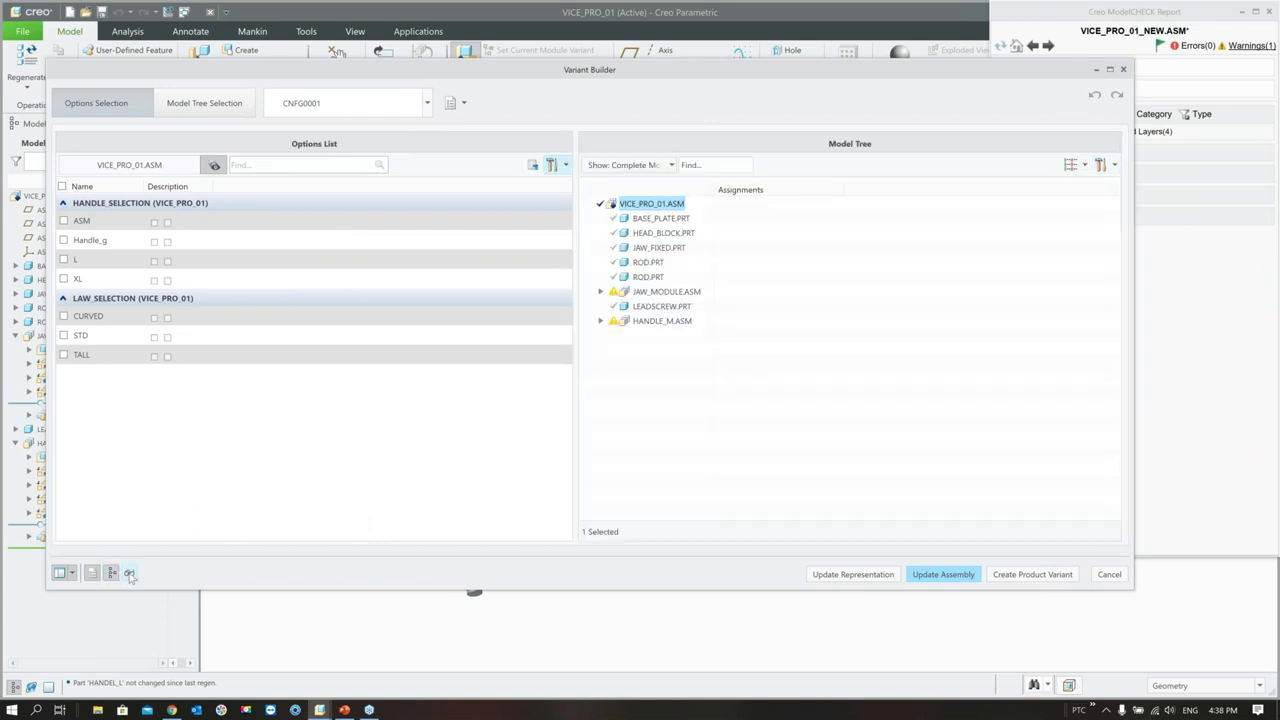
{"action": "left_click", "coordinate": [129, 573]}
{"action": "left_click_drag", "start_coordinate": [722, 71], "coordinate": [748, 105]}
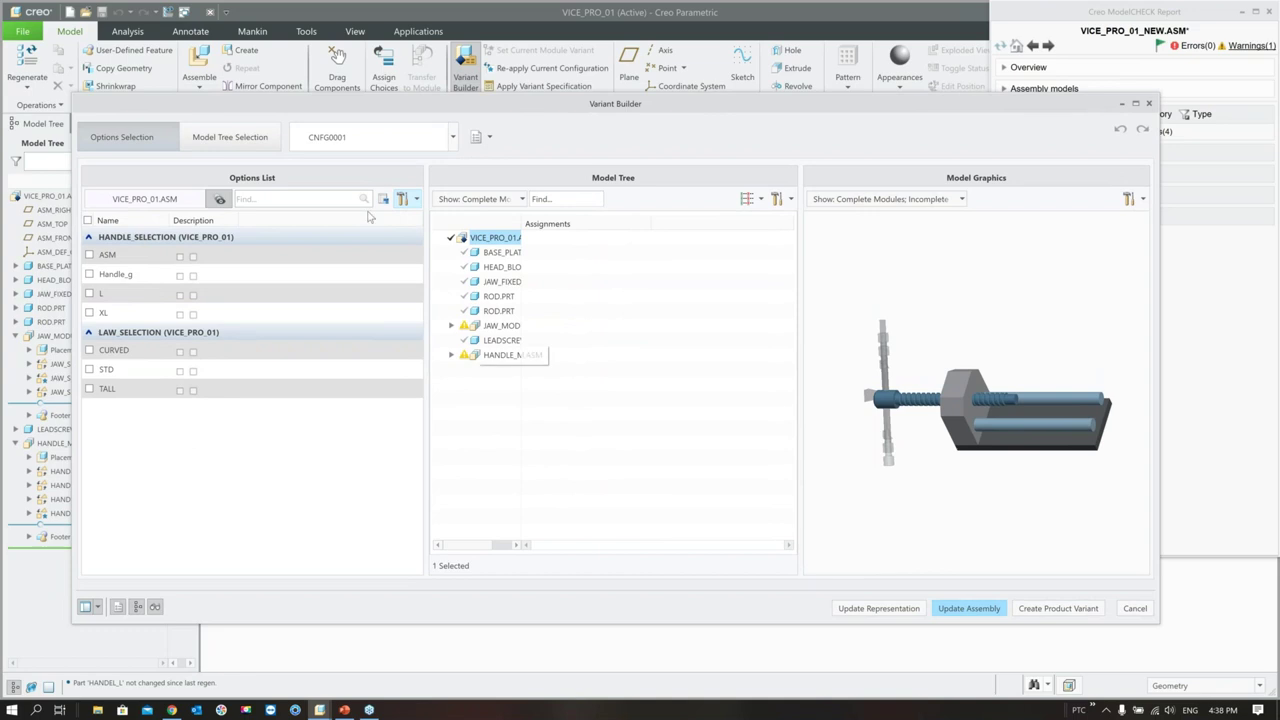
- Check the list of existing variant specs and start a new variant spec for VICE_PRO_01
{"action": "left_click", "coordinate": [452, 137]}
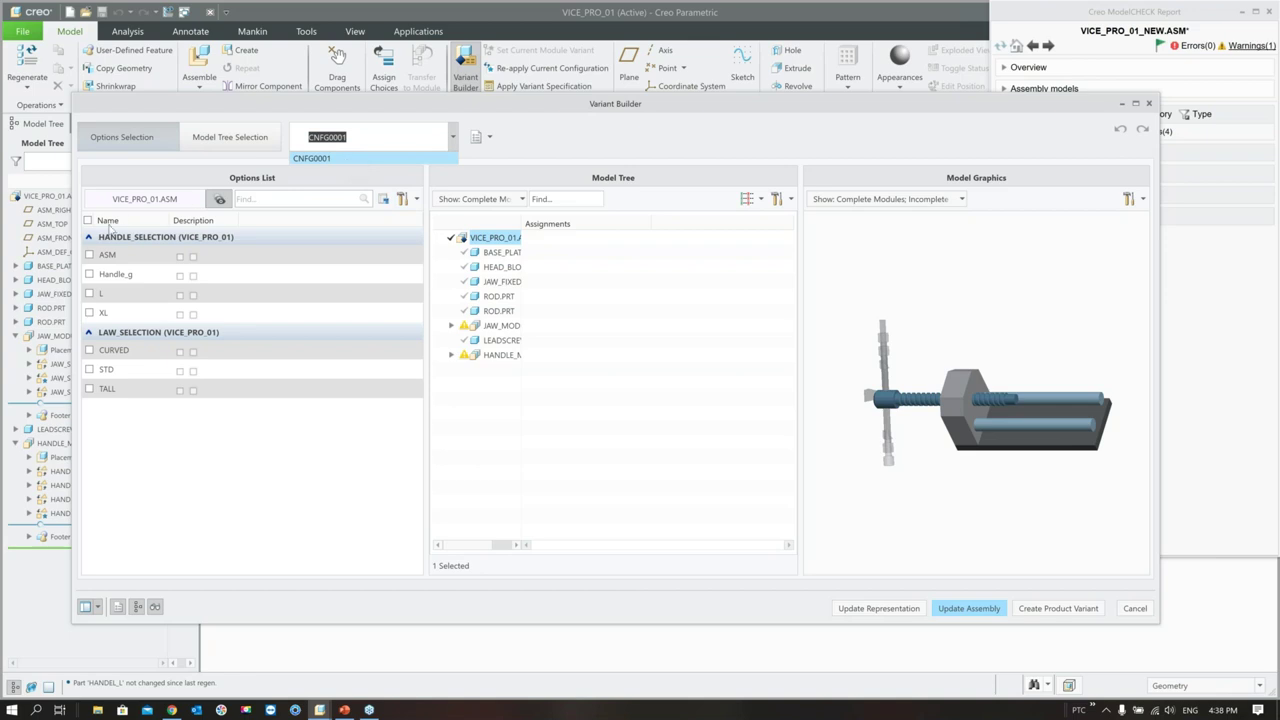
{"action": "left_click", "coordinate": [486, 140]}
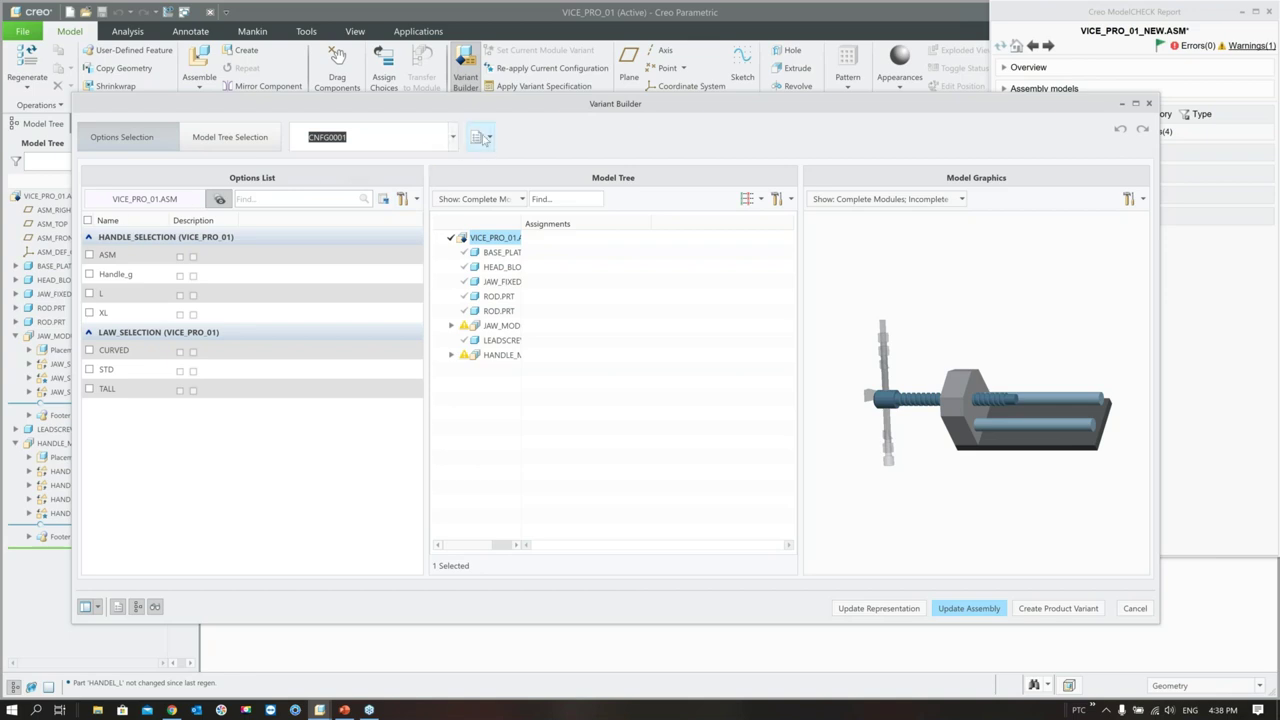
{"action": "left_click", "coordinate": [487, 138]}
{"action": "mouse_move", "coordinate": [506, 166]}
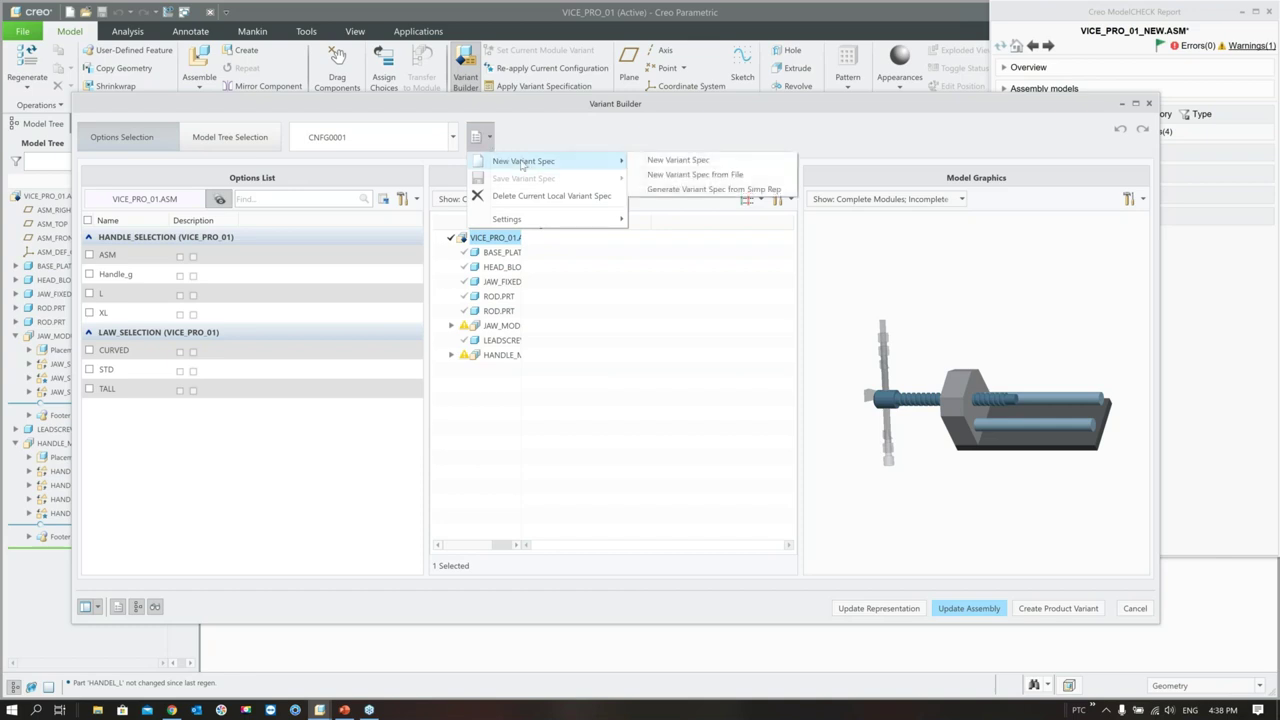
{"action": "left_click", "coordinate": [662, 161]}
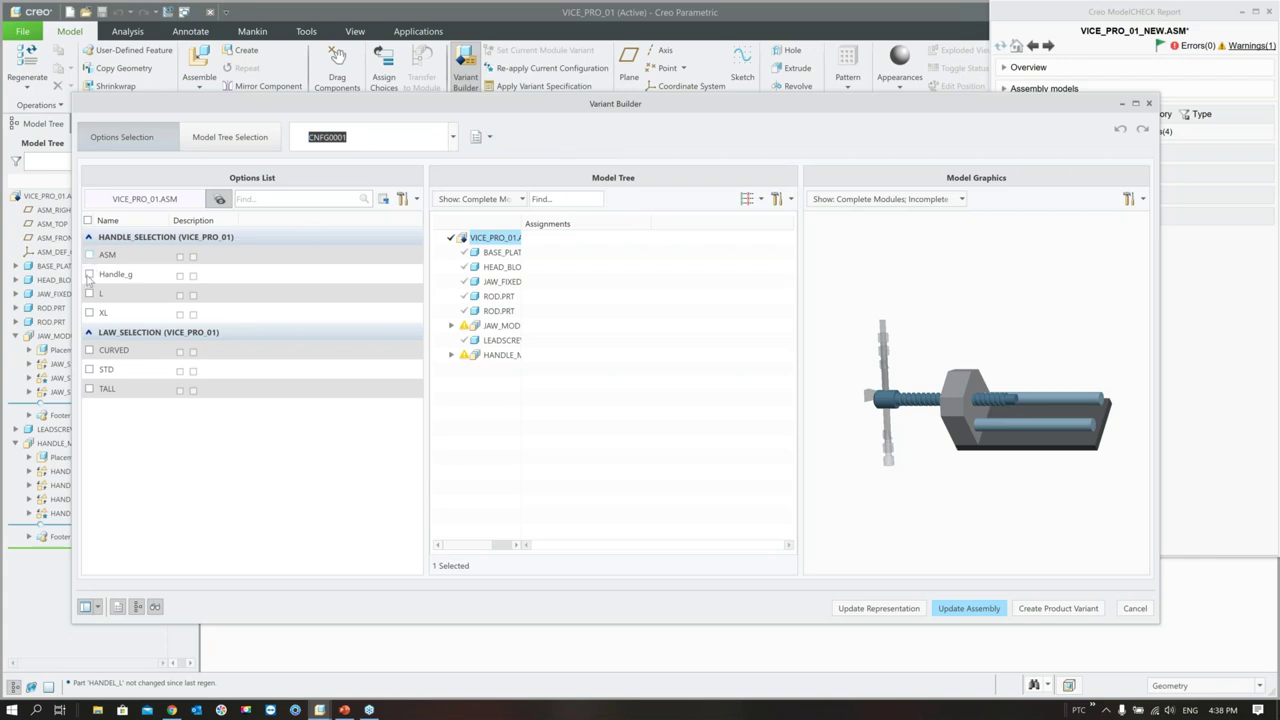
- Choose handle option L and jaw option TALL, and rename the variant spec as DENEME
{"action": "left_click", "coordinate": [89, 294]}
{"action": "left_click", "coordinate": [89, 389]}
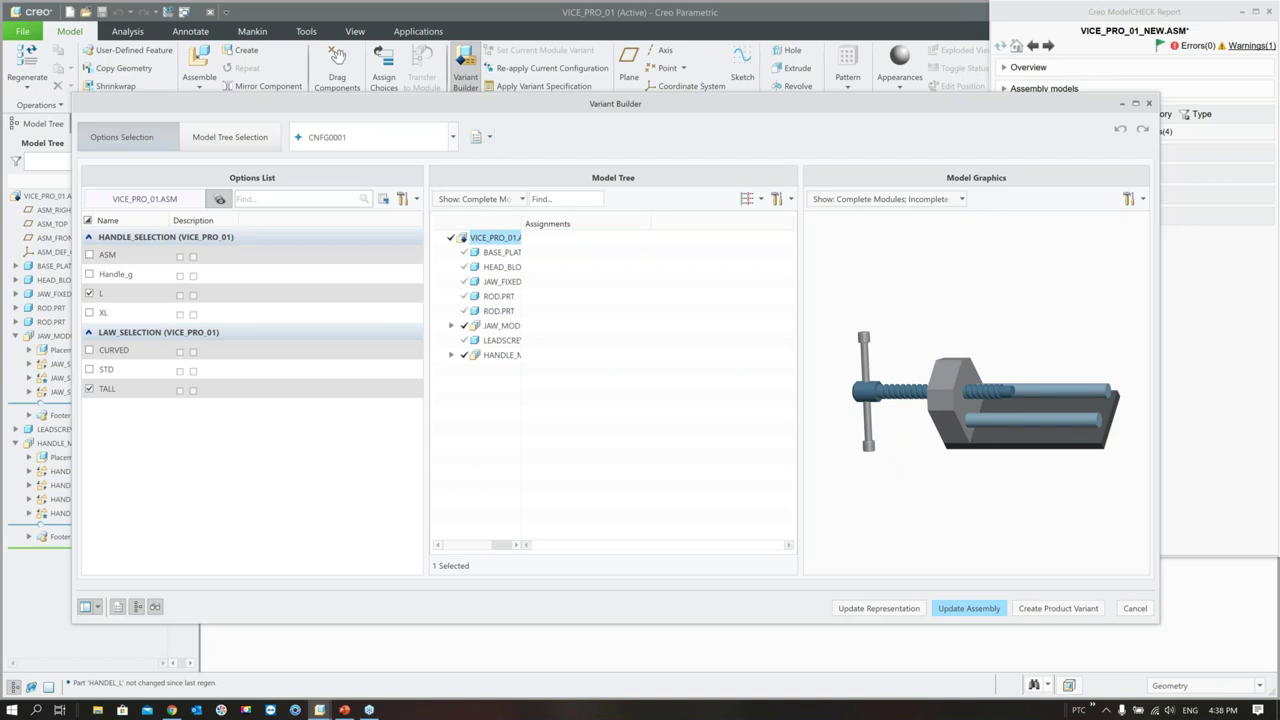
{"action": "right_click", "coordinate": [383, 146]}
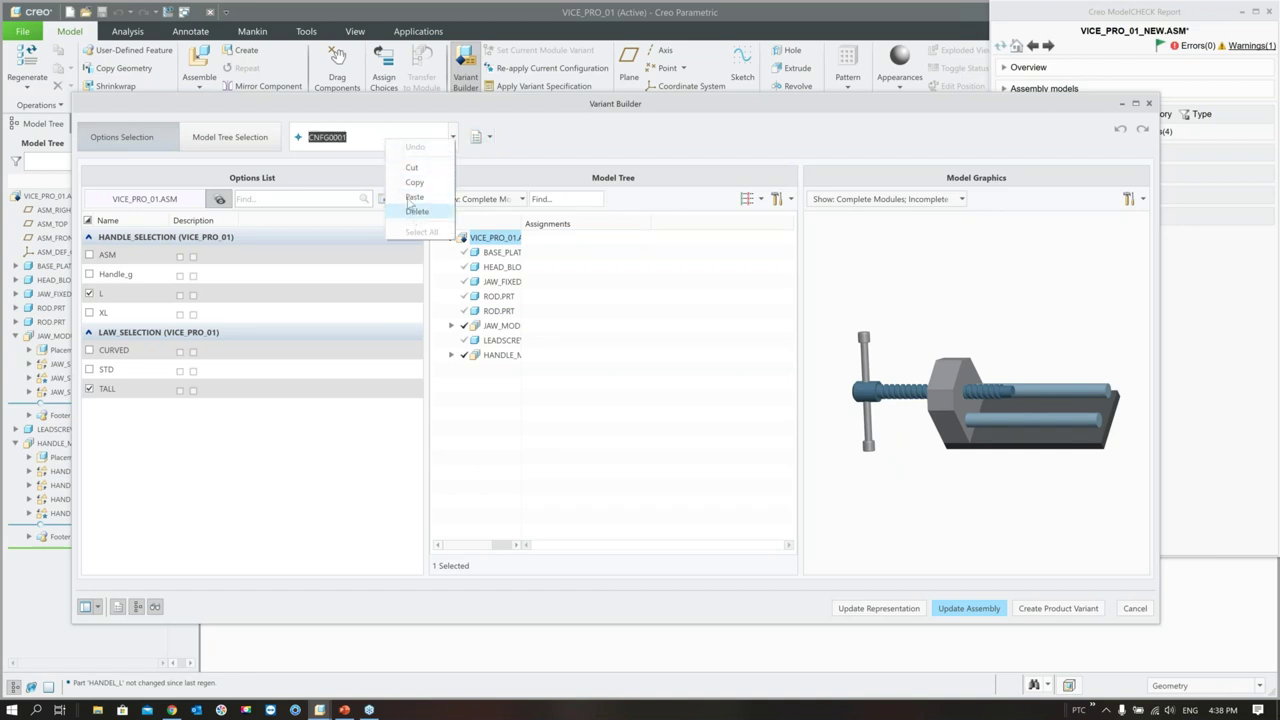
{"action": "left_click", "coordinate": [417, 166]}
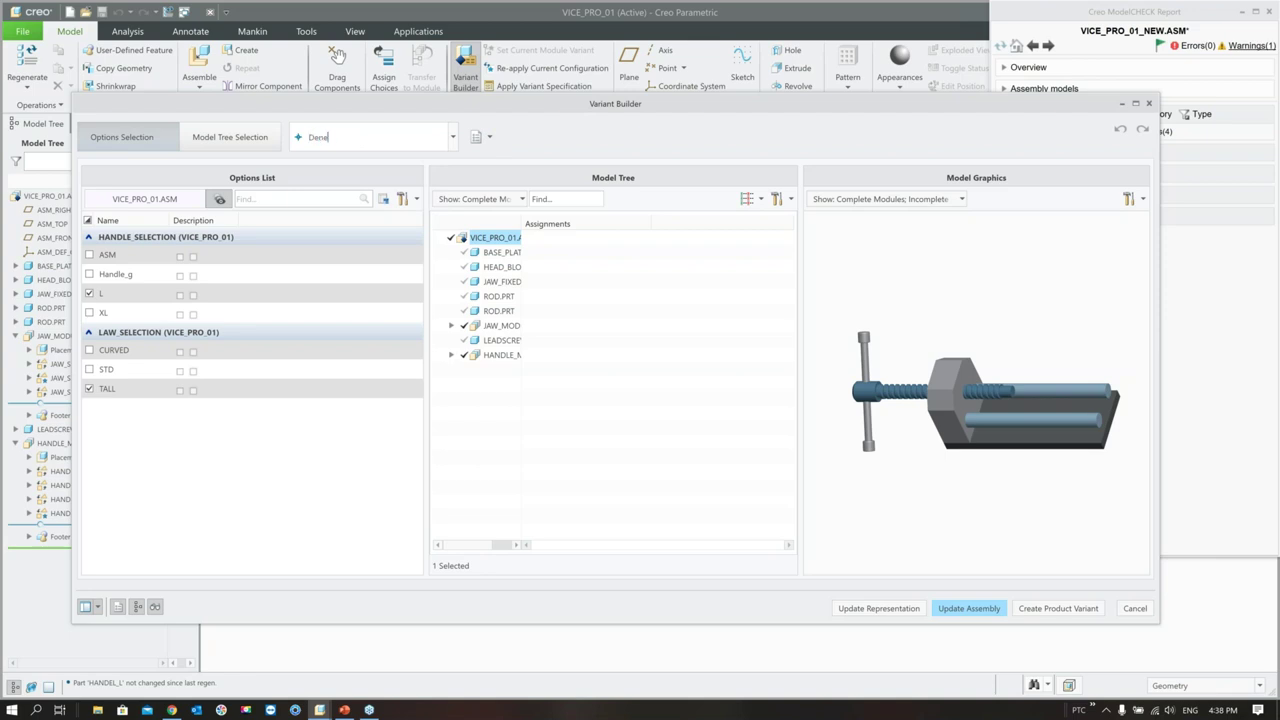
- Save the DENEME variant spec to the assembly and check that the list of specs includes it
{"action": "left_click", "coordinate": [478, 137]}
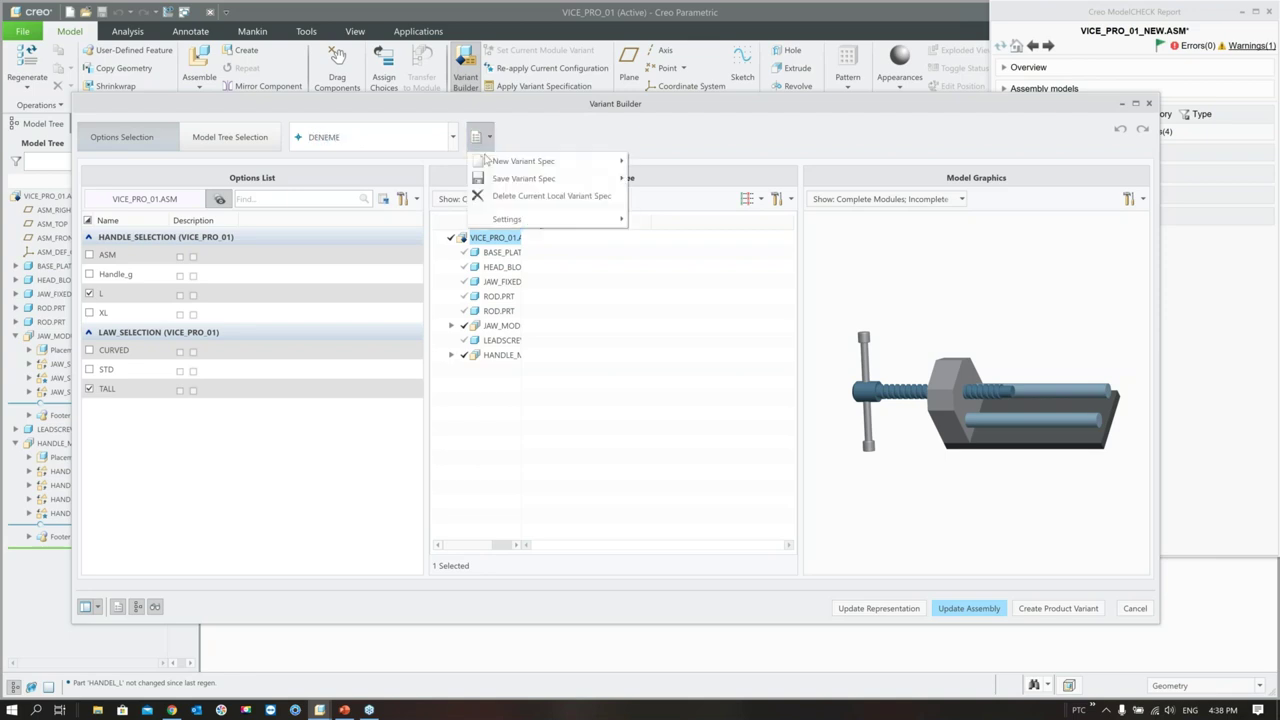
{"action": "mouse_move", "coordinate": [520, 180]}
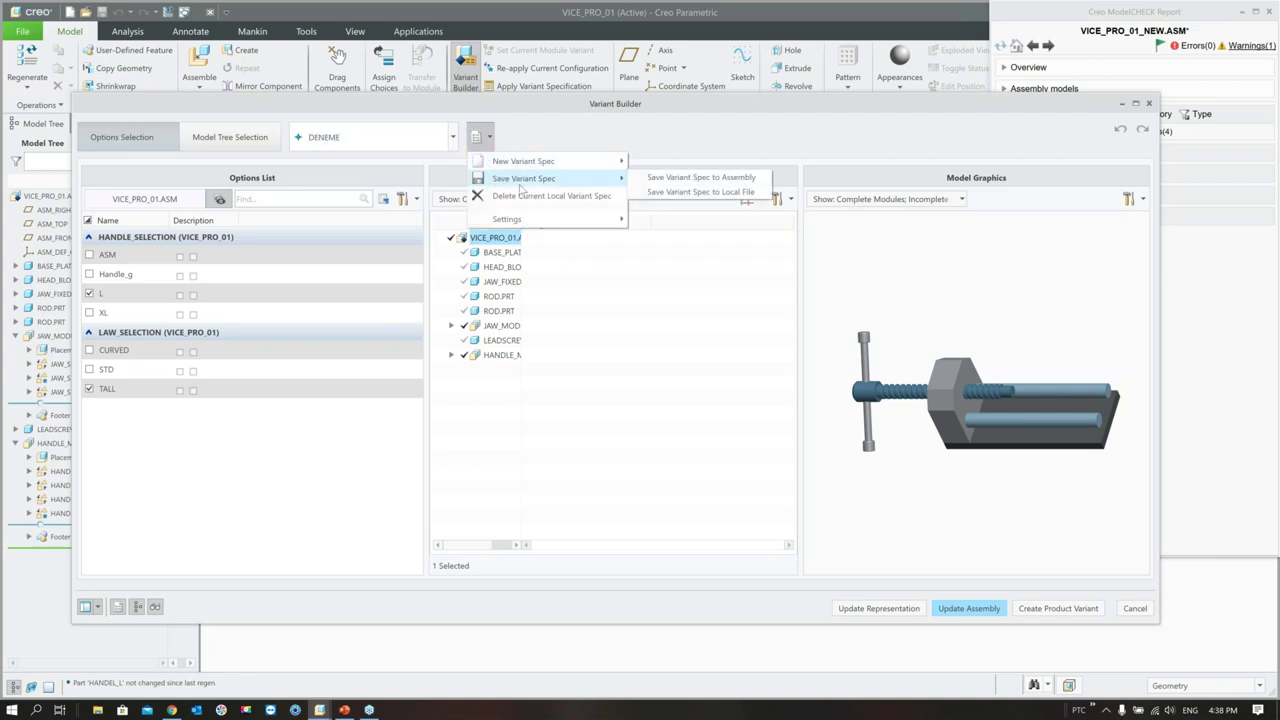
{"action": "left_click", "coordinate": [650, 181]}
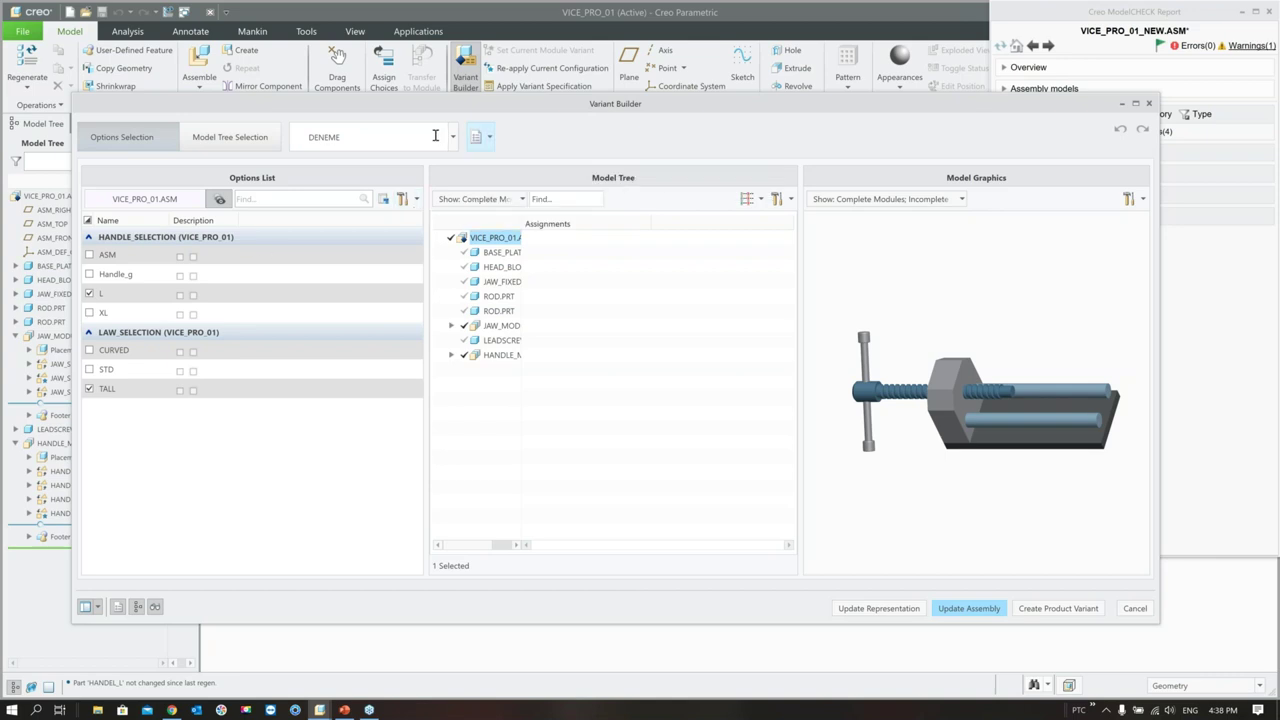
{"action": "left_click", "coordinate": [453, 138]}
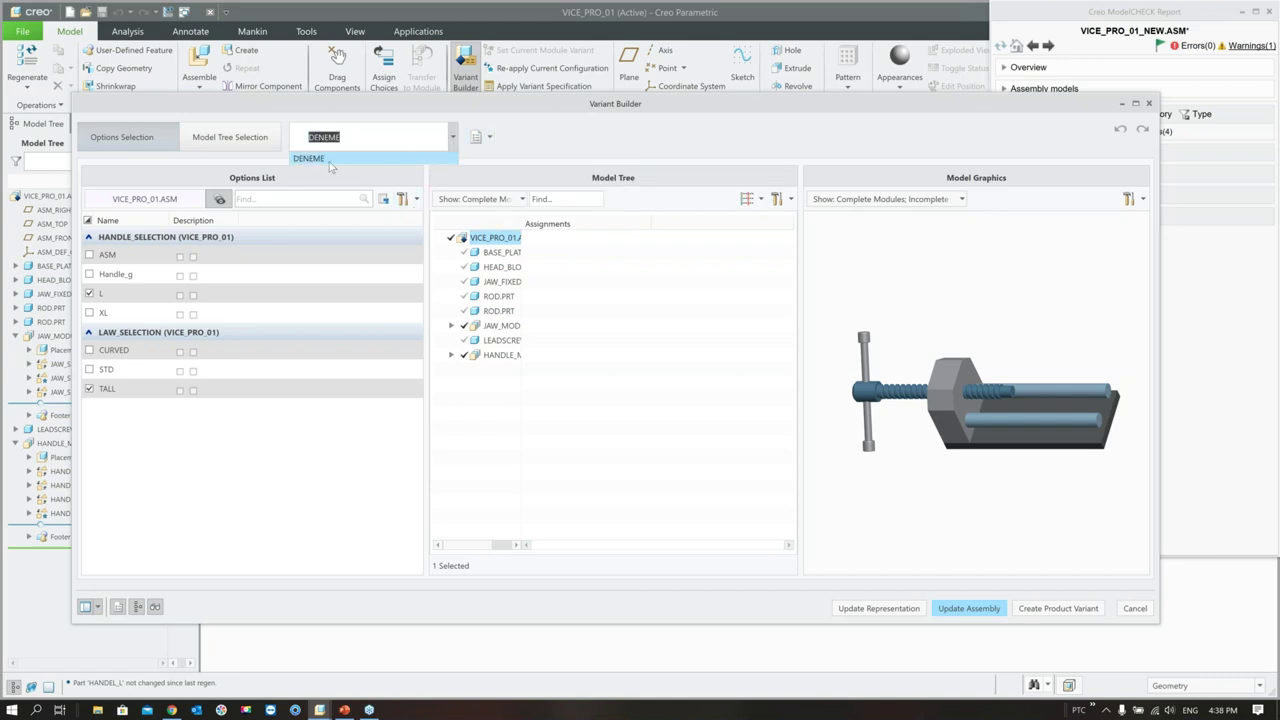
{"action": "left_click", "coordinate": [421, 152]}
{"action": "left_click", "coordinate": [476, 138]}
{"action": "mouse_move", "coordinate": [497, 181]}
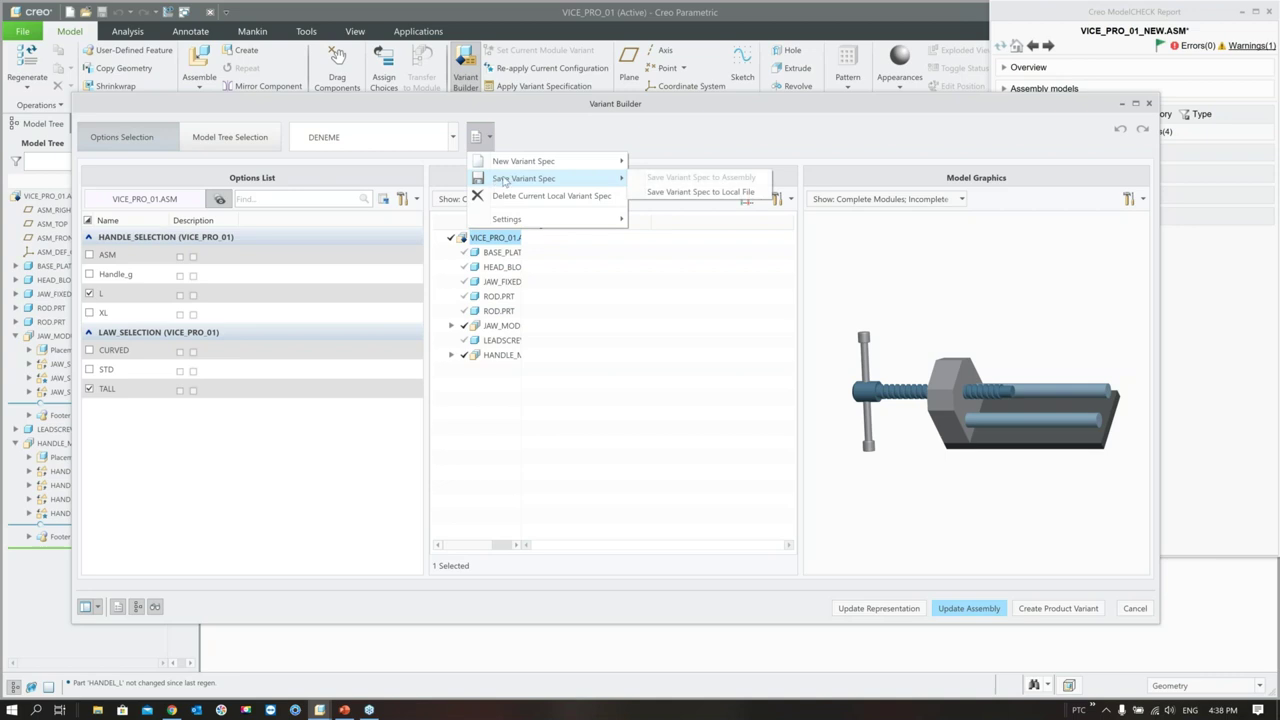
{"action": "left_click", "coordinate": [203, 527]}
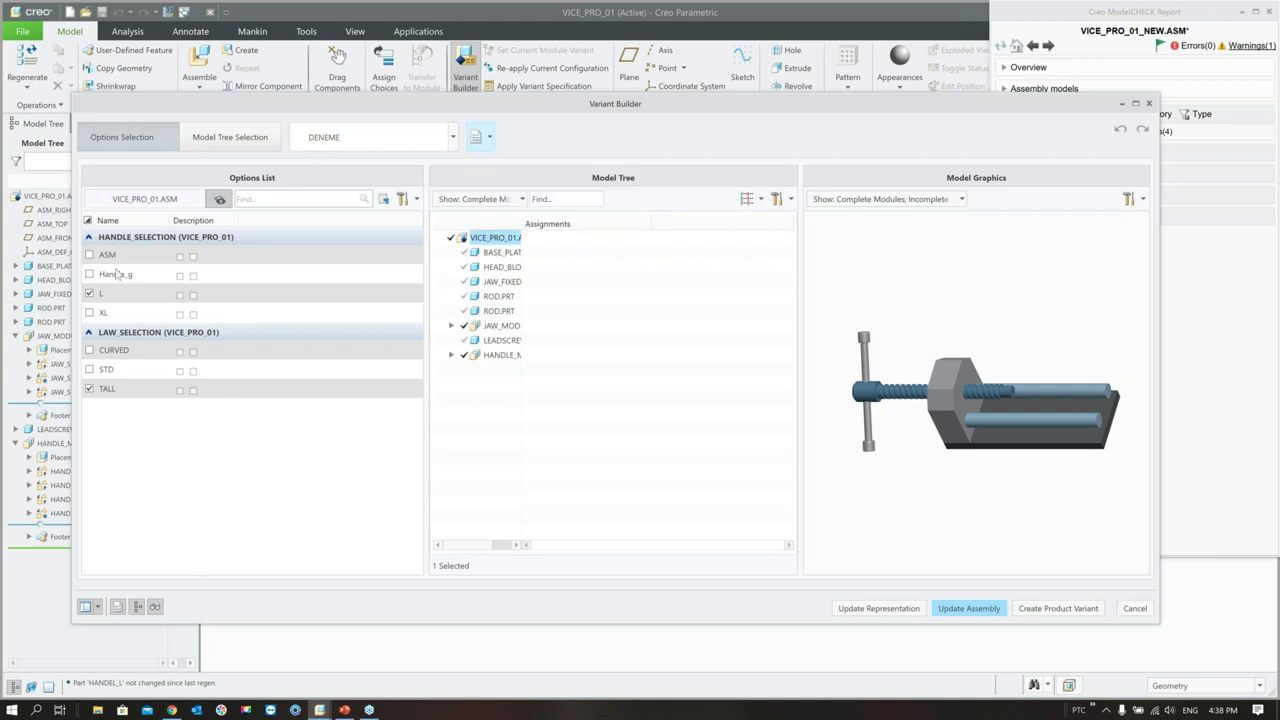
- Update the assembly to the DENEME variant, accepting the default handling of affected children, and inspect the vice from another angle
{"action": "left_click", "coordinate": [966, 608]}
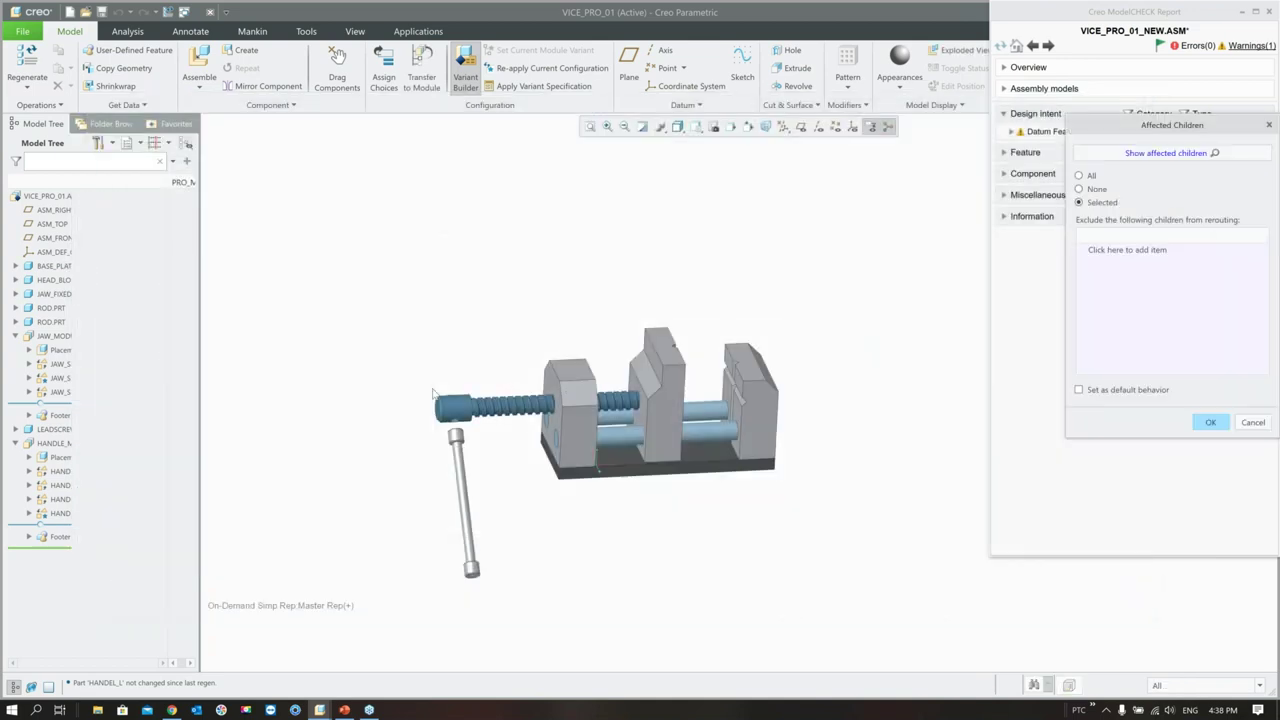
{"action": "double_click", "coordinate": [1077, 10]}
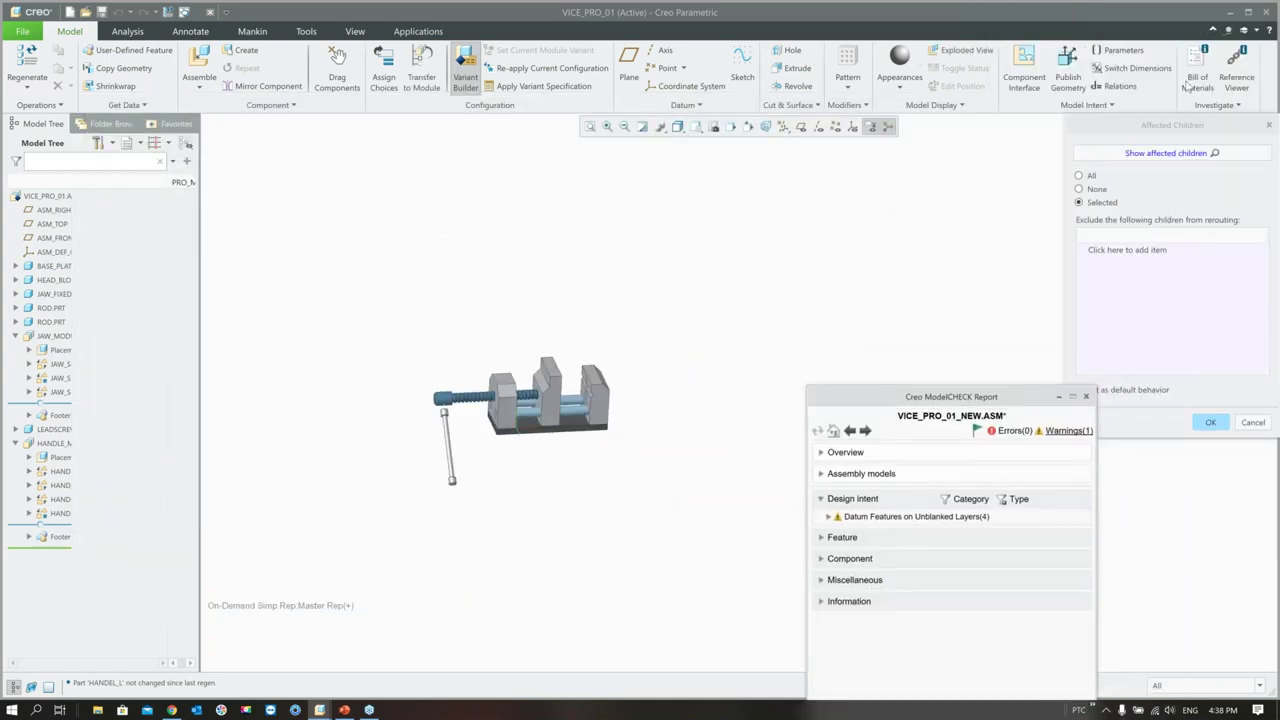
{"action": "left_click", "coordinate": [1107, 157]}
{"action": "left_click", "coordinate": [1210, 422]}
{"action": "mouse_move", "coordinate": [657, 451]}
{"action": "middle_mouse_down"}
{"action": "mouse_move", "coordinate": [595, 438]}
{"action": "mouse_move", "coordinate": [640, 455]}
{"action": "middle_mouse_up"}
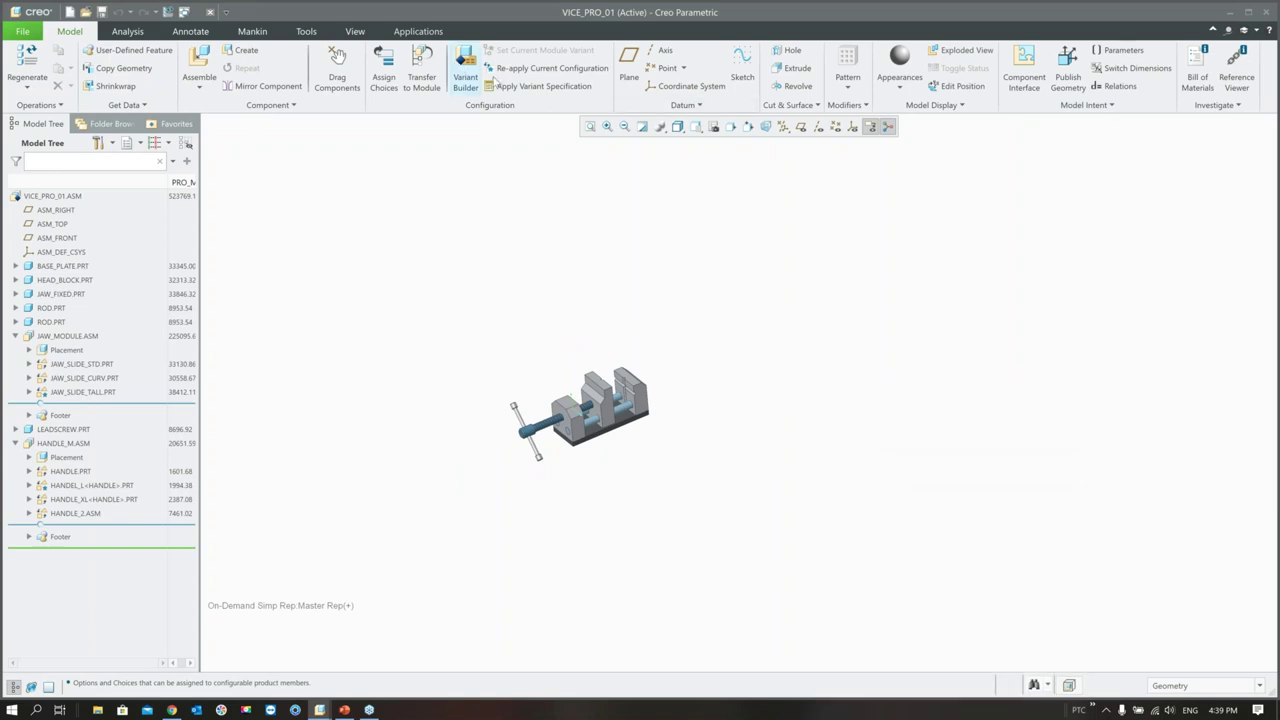
- Reactivate the assembly's Master Rep, discarding the on-demand changes, and close the View Manager
{"action": "left_click", "coordinate": [713, 127]}
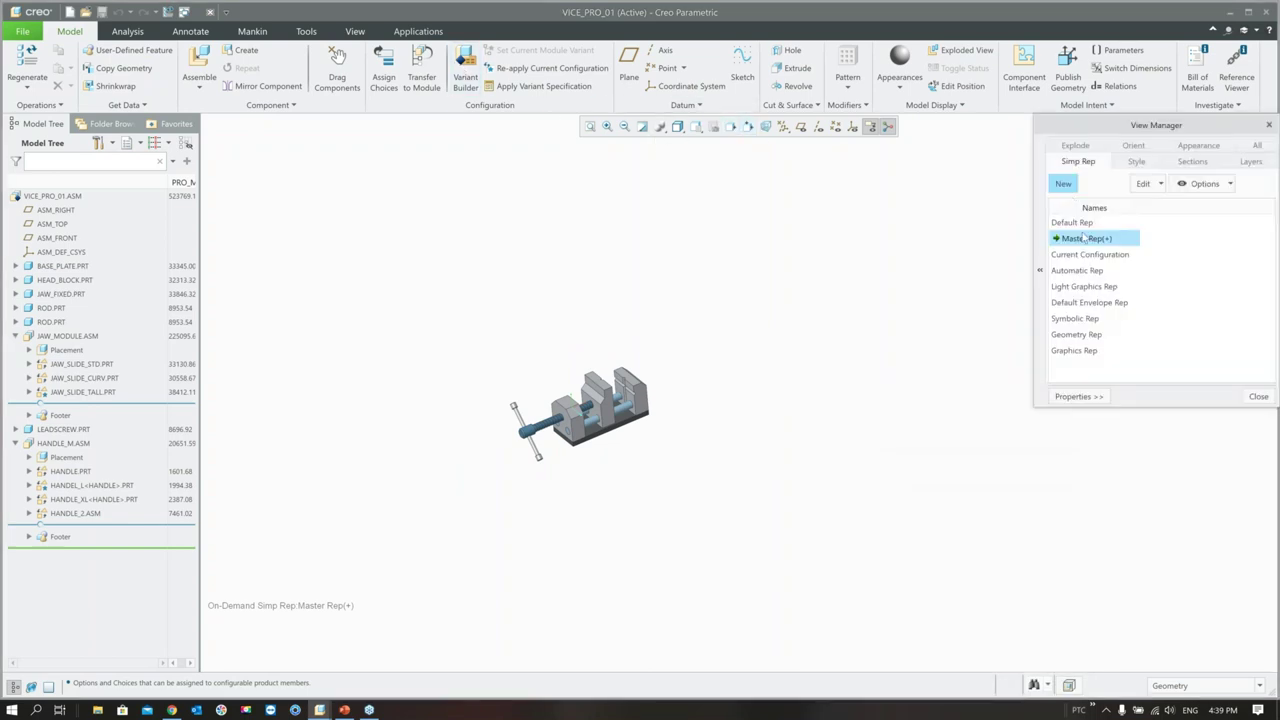
{"action": "double_click", "coordinate": [1082, 243]}
{"action": "left_click", "coordinate": [668, 384]}
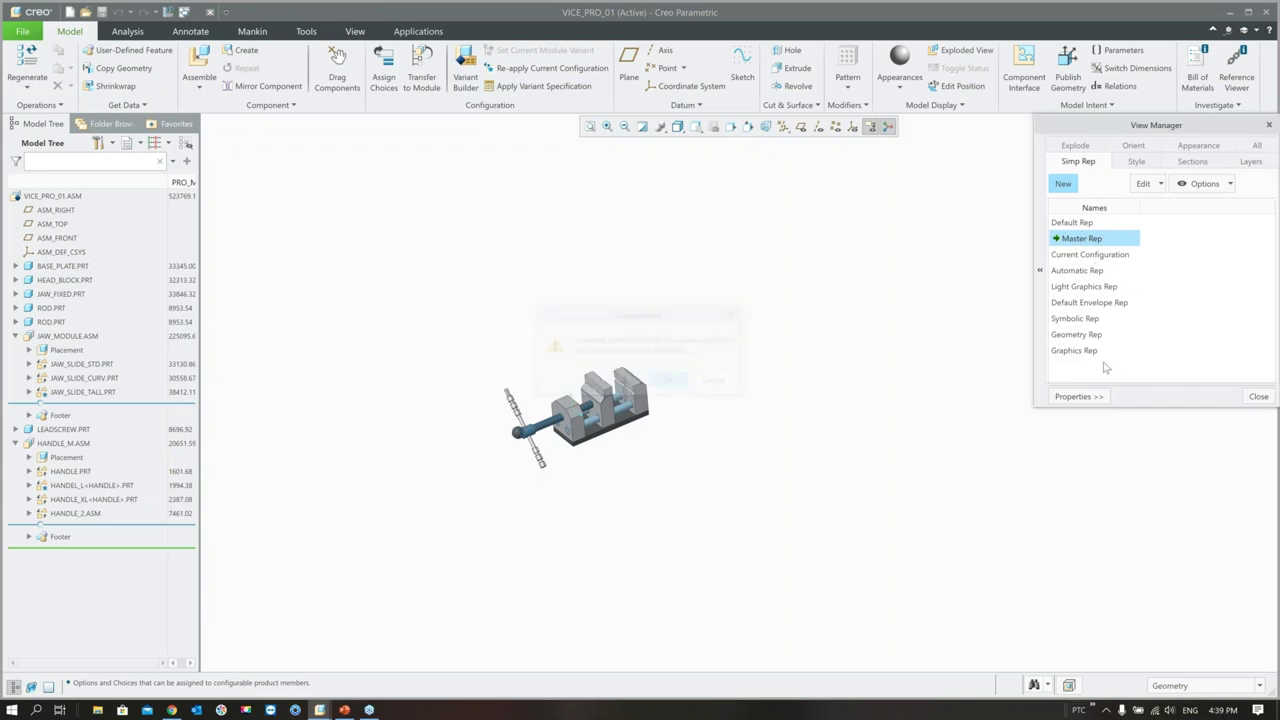
{"action": "left_click", "coordinate": [1250, 396]}
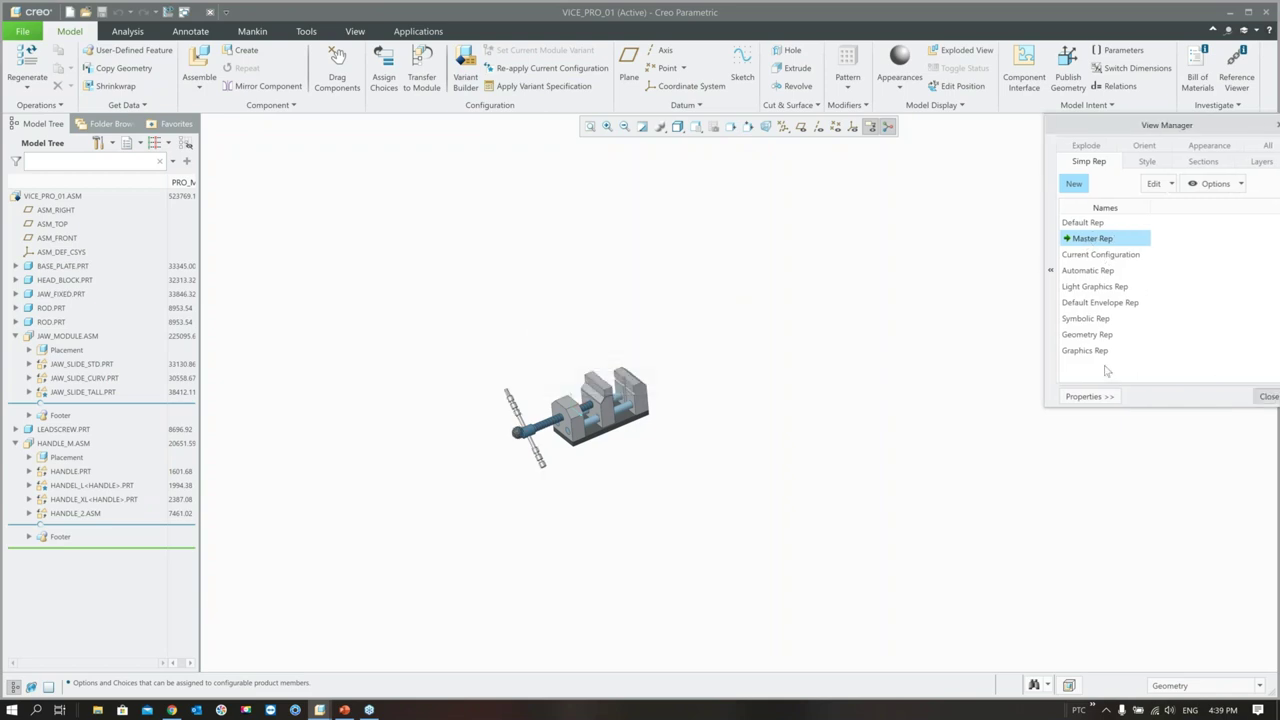
- Reopen the Variant Builder, load the saved DENEME variant spec with all options expanded to review it, and leave without updating the assembly
{"action": "left_click", "coordinate": [465, 62]}
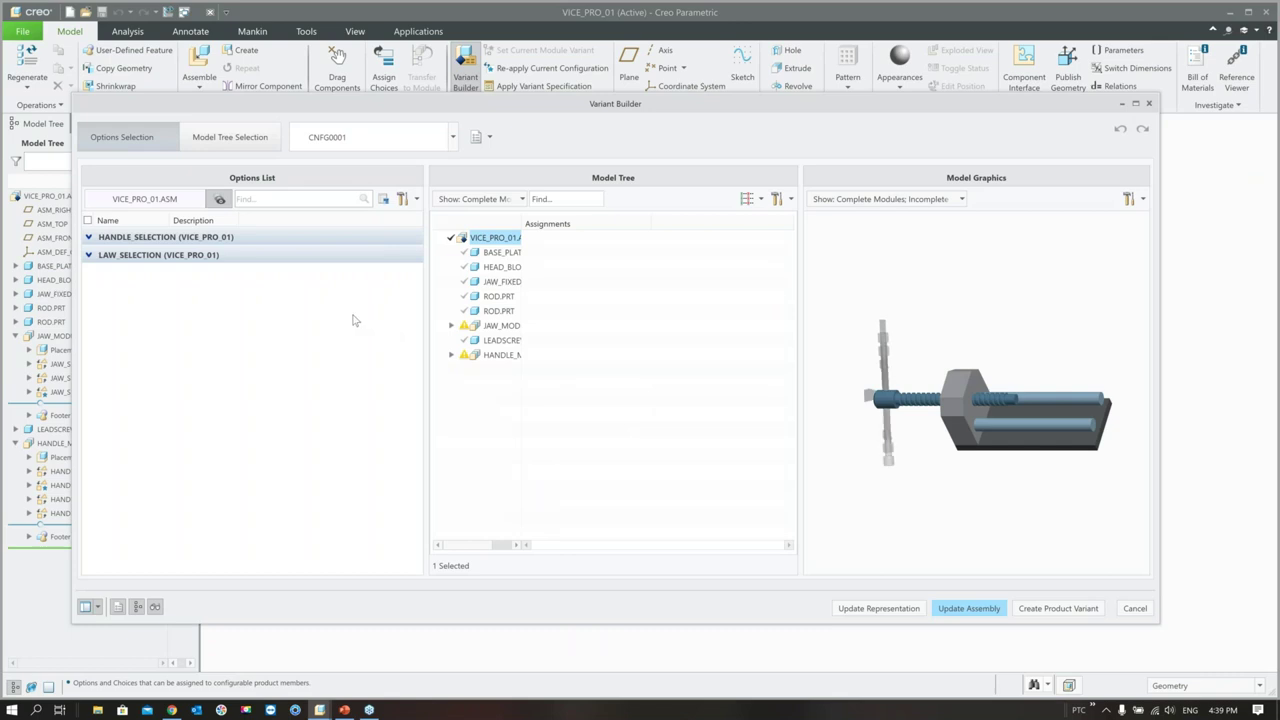
{"action": "left_click", "coordinate": [453, 138]}
{"action": "left_click", "coordinate": [327, 171]}
{"action": "left_click", "coordinate": [414, 200]}
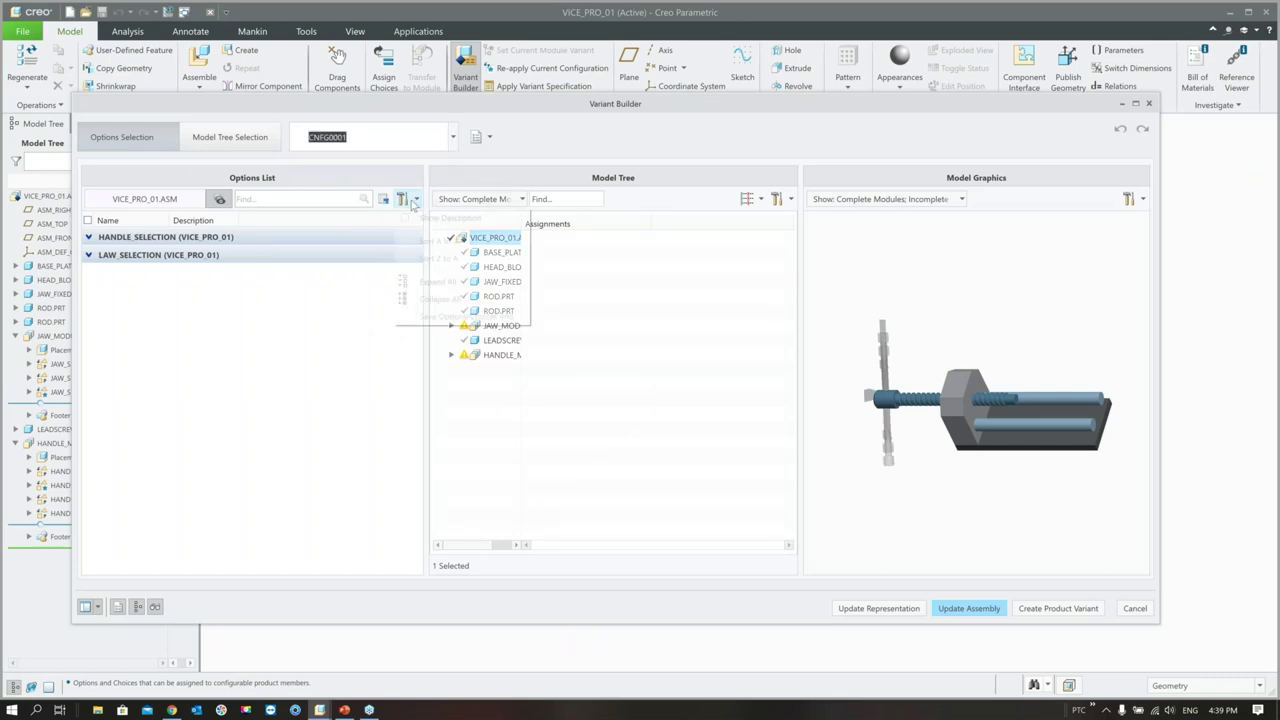
{"action": "left_click", "coordinate": [412, 200]}
{"action": "left_click", "coordinate": [410, 200]}
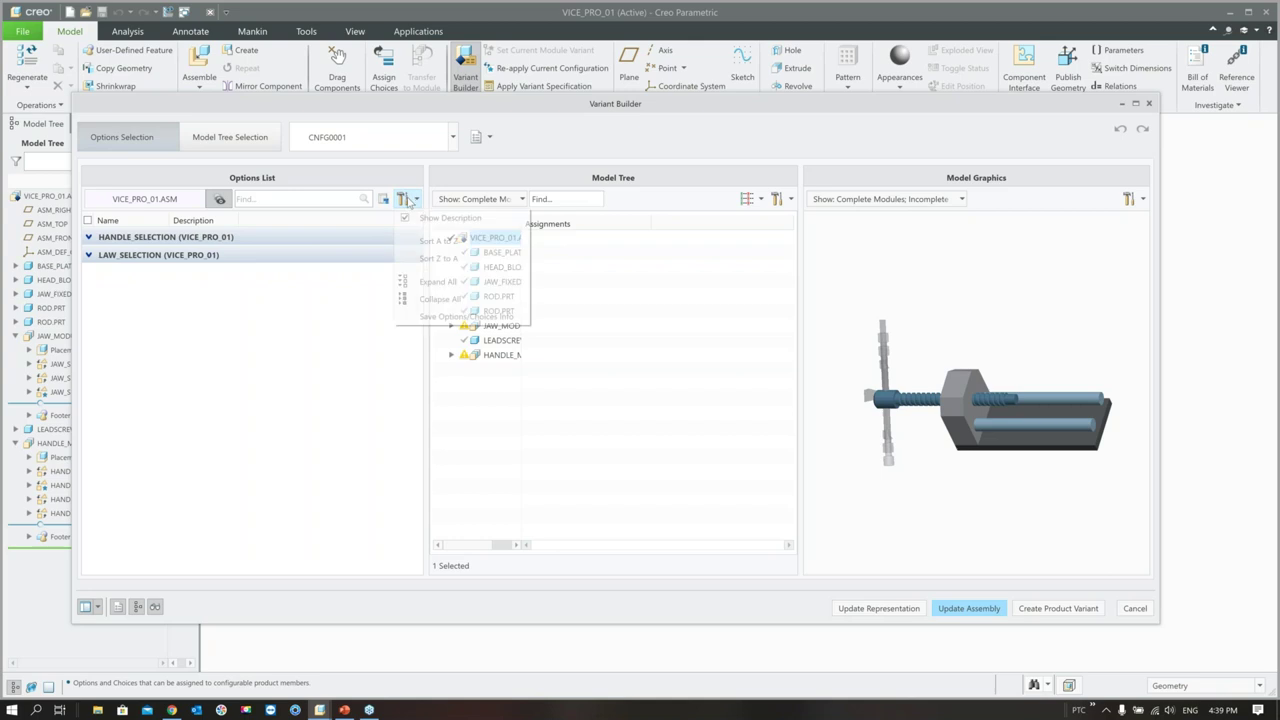
{"action": "left_click", "coordinate": [430, 281]}
{"action": "double_click", "coordinate": [380, 133]}
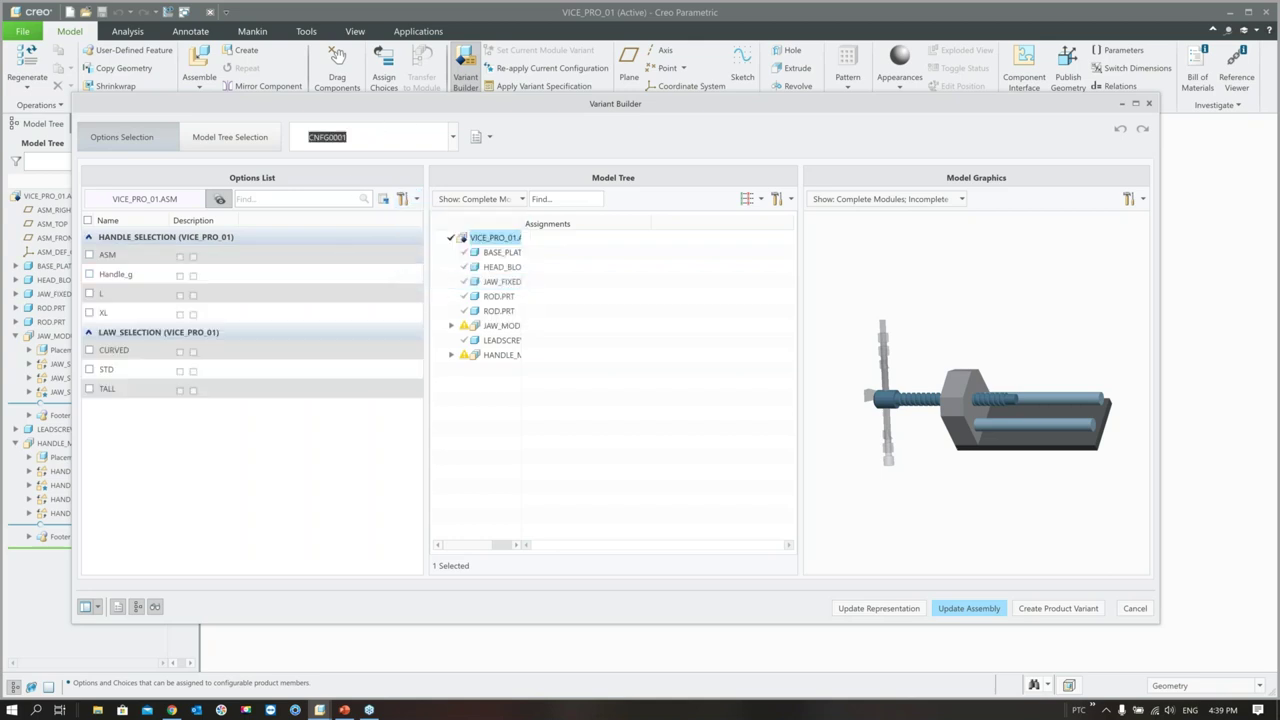
{"action": "left_click", "coordinate": [454, 137]}
{"action": "left_click", "coordinate": [355, 163]}
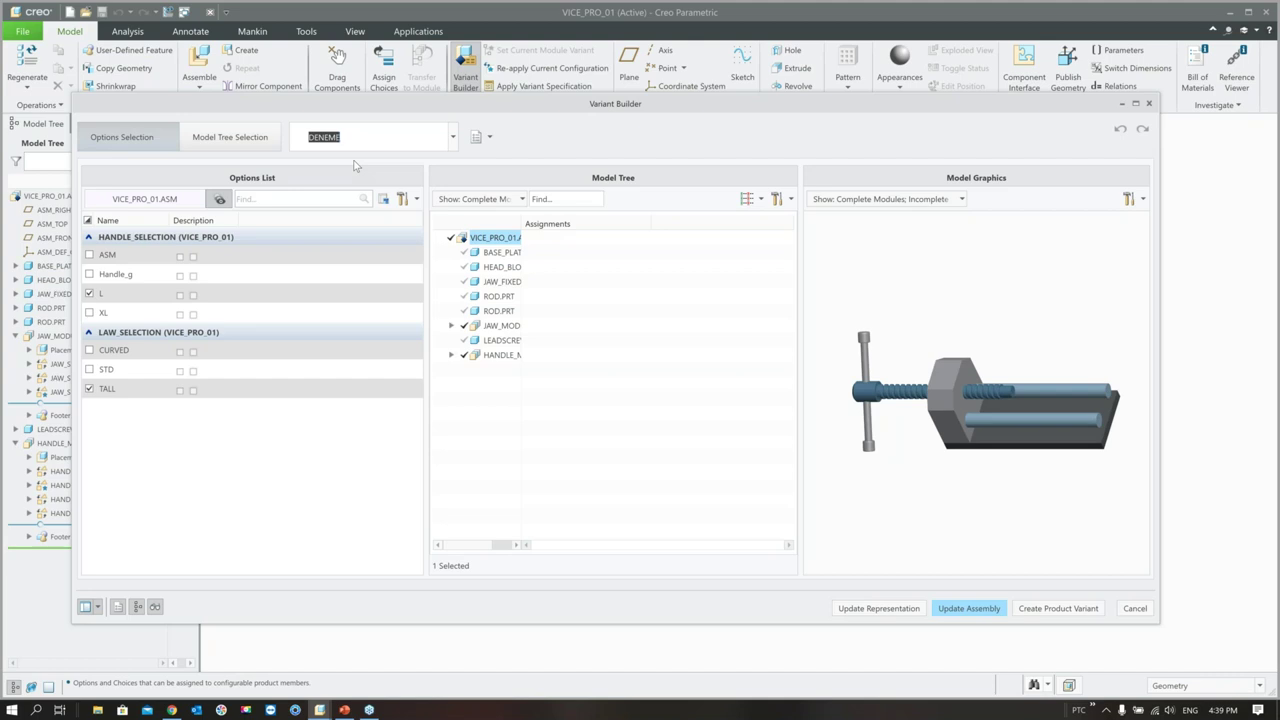
{"action": "left_click", "coordinate": [1128, 609]}
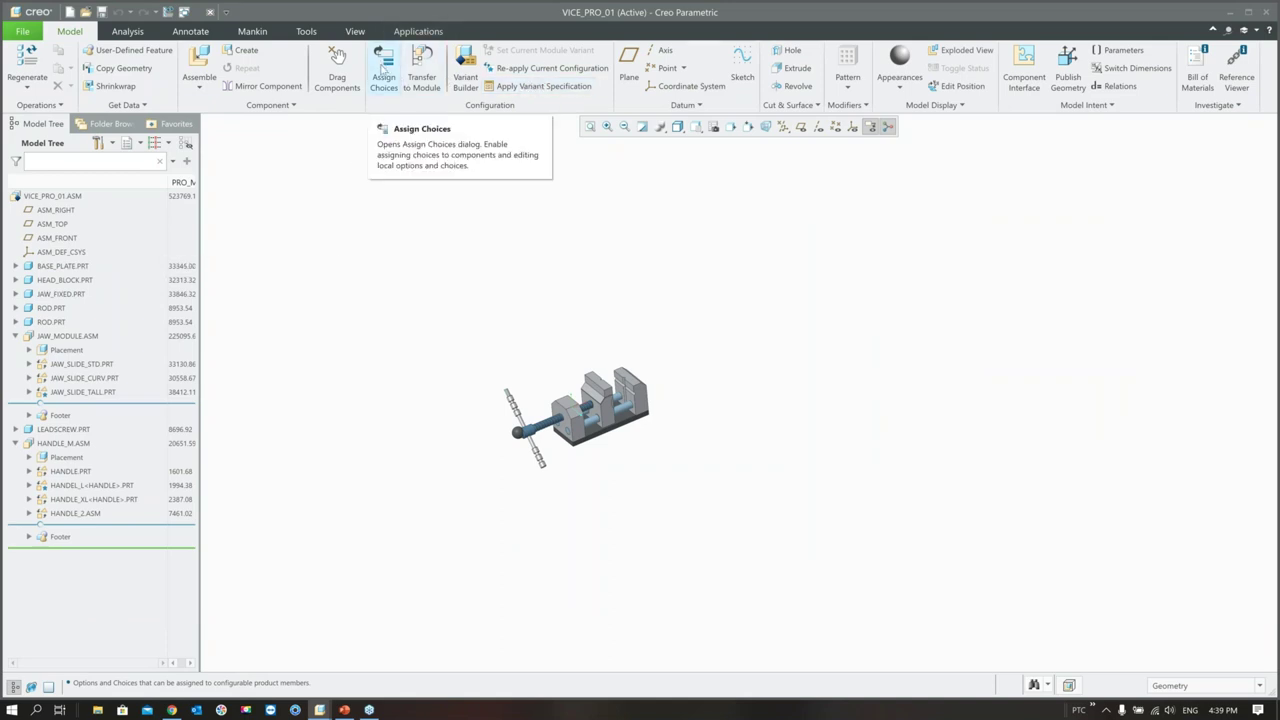
- Review the choices under HANDLE_SELECTION and LAW_SELECTION in Assign Choices without assigning anything
{"action": "left_click", "coordinate": [384, 77]}
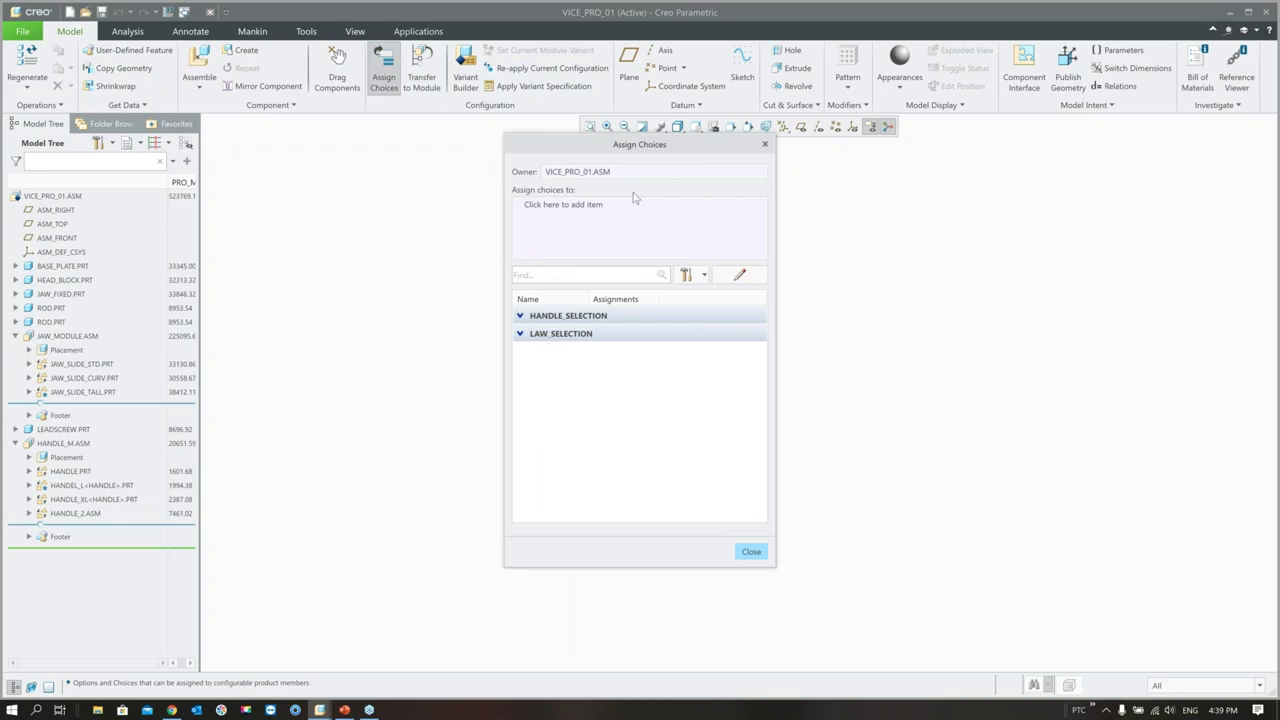
{"action": "left_click", "coordinate": [519, 315]}
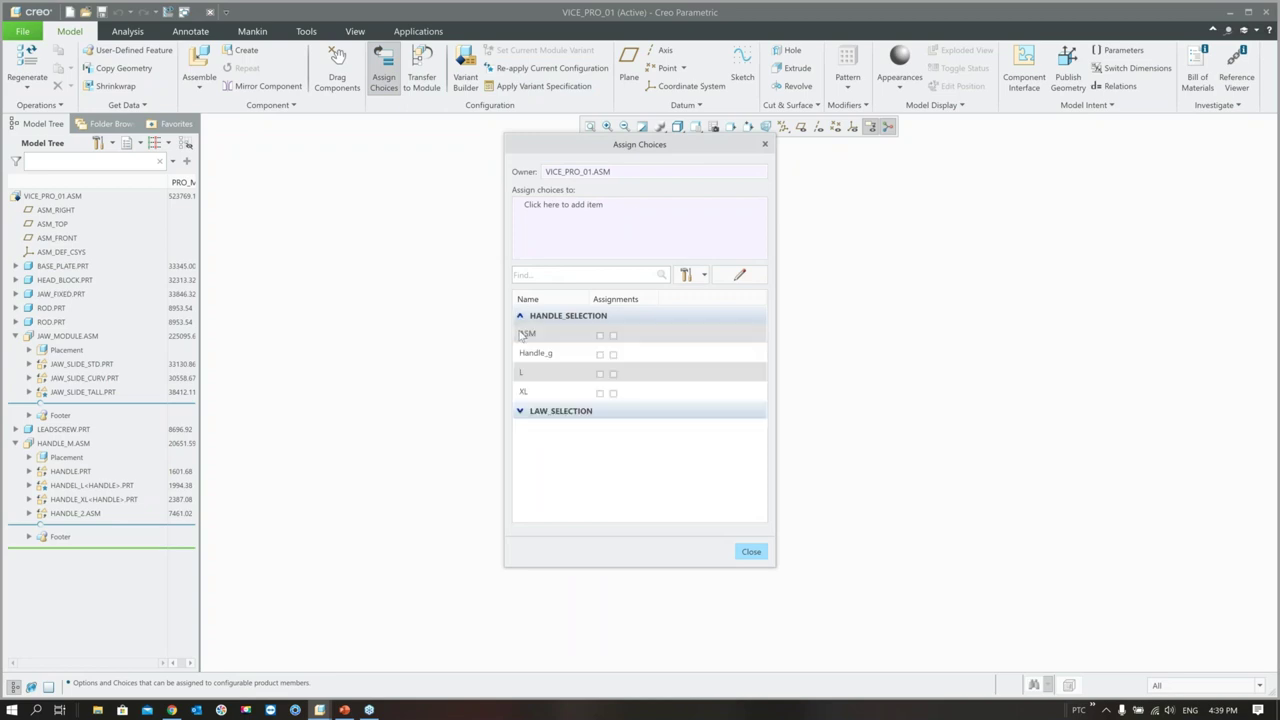
{"action": "left_click", "coordinate": [519, 413]}
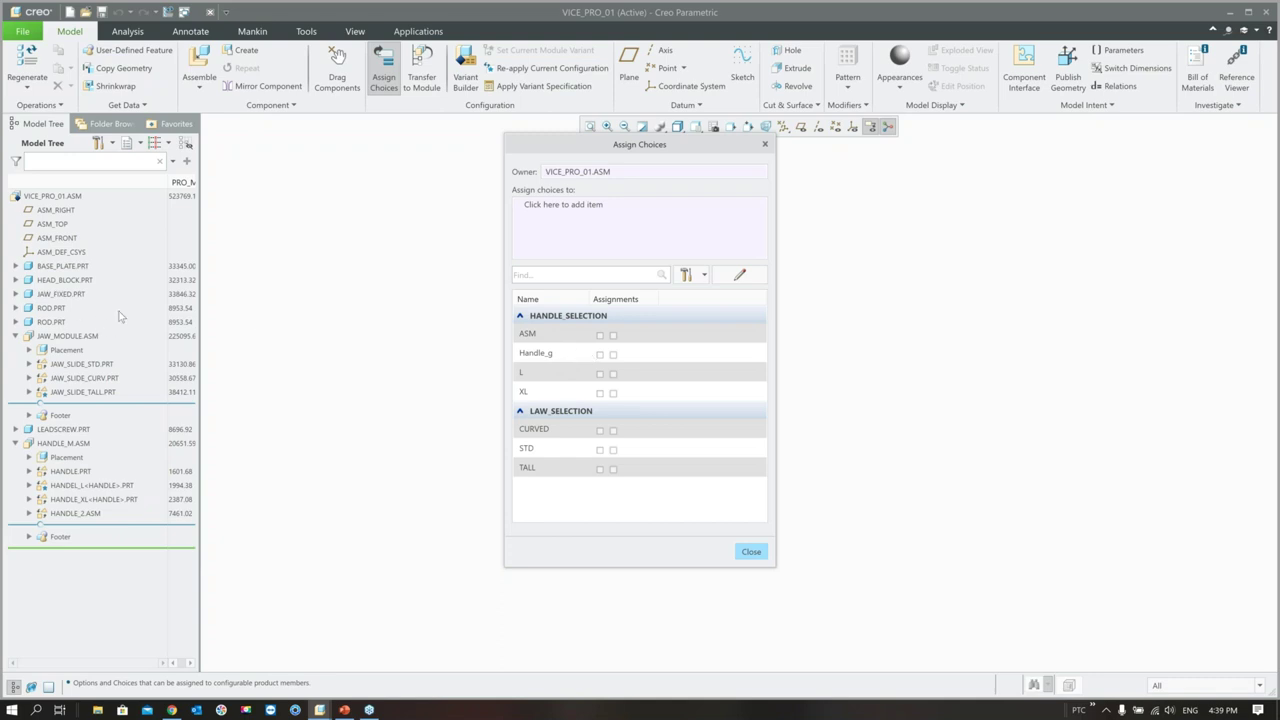
{"action": "left_click", "coordinate": [757, 553]}
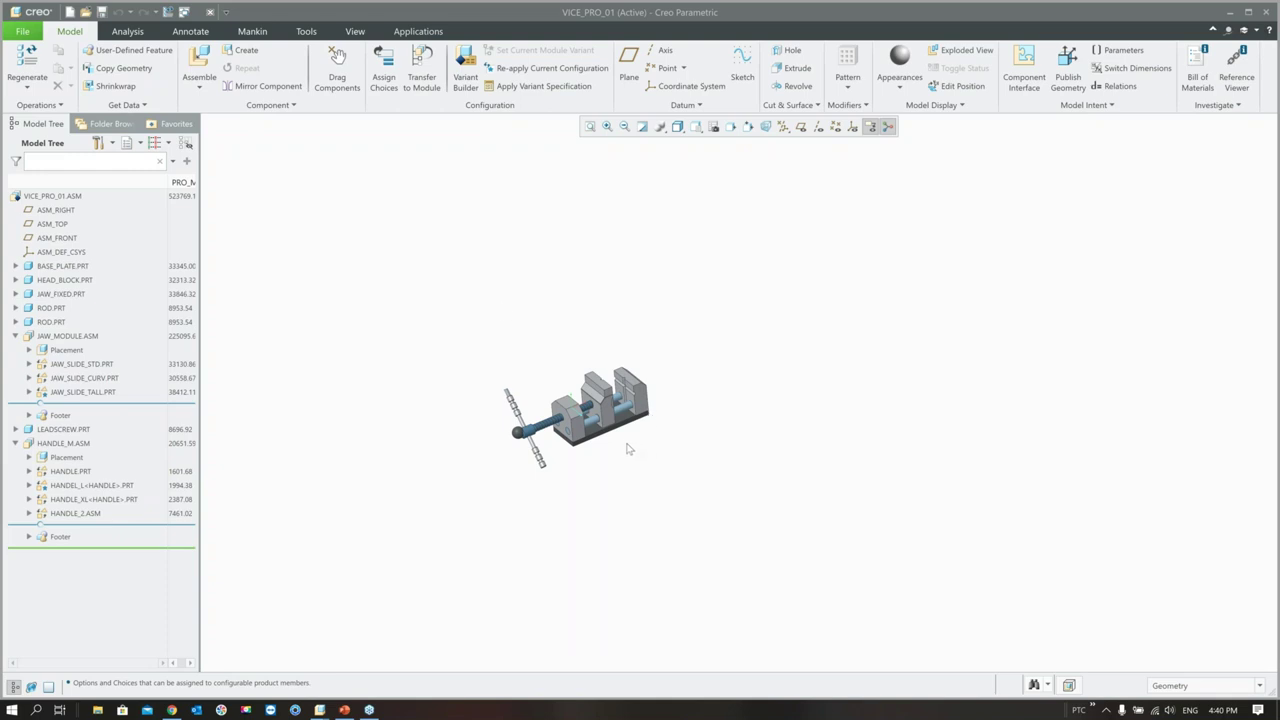
- Create the drawing drw0001 of vice_pro_01.asm from the a3_yatay template
{"action": "left_click", "coordinate": [70, 12]}
{"action": "left_click", "coordinate": [402, 272]}
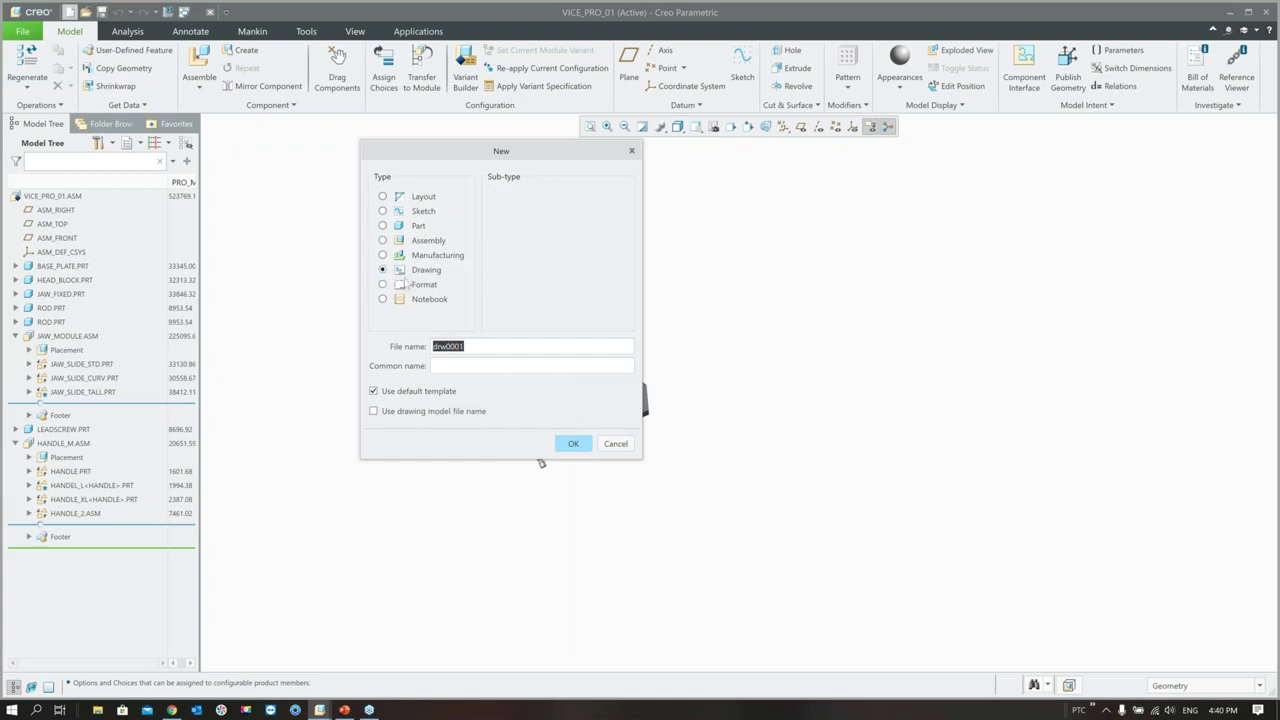
{"action": "left_click", "coordinate": [573, 443]}
{"action": "mouse_move", "coordinate": [594, 212]}
{"action": "left_mouse_down"}
{"action": "mouse_move", "coordinate": [284, 163]}
{"action": "mouse_move", "coordinate": [310, 154]}
{"action": "left_mouse_up"}
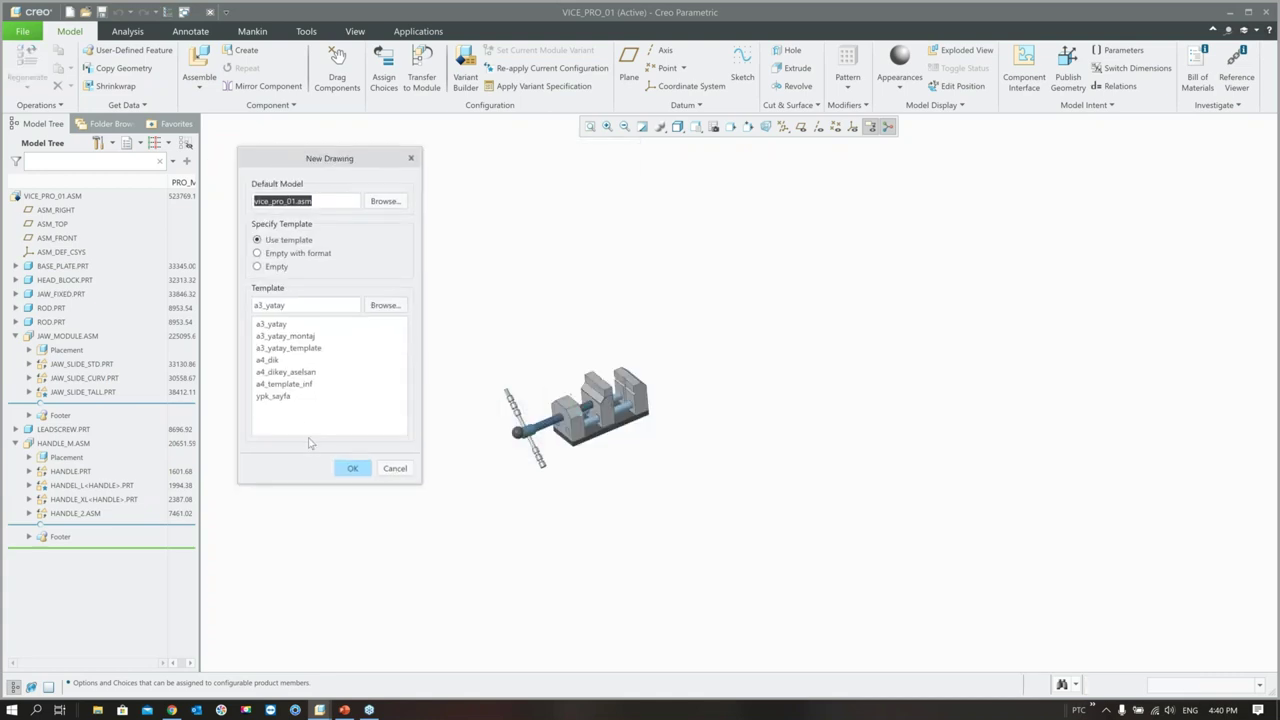
{"action": "left_click", "coordinate": [356, 469]}
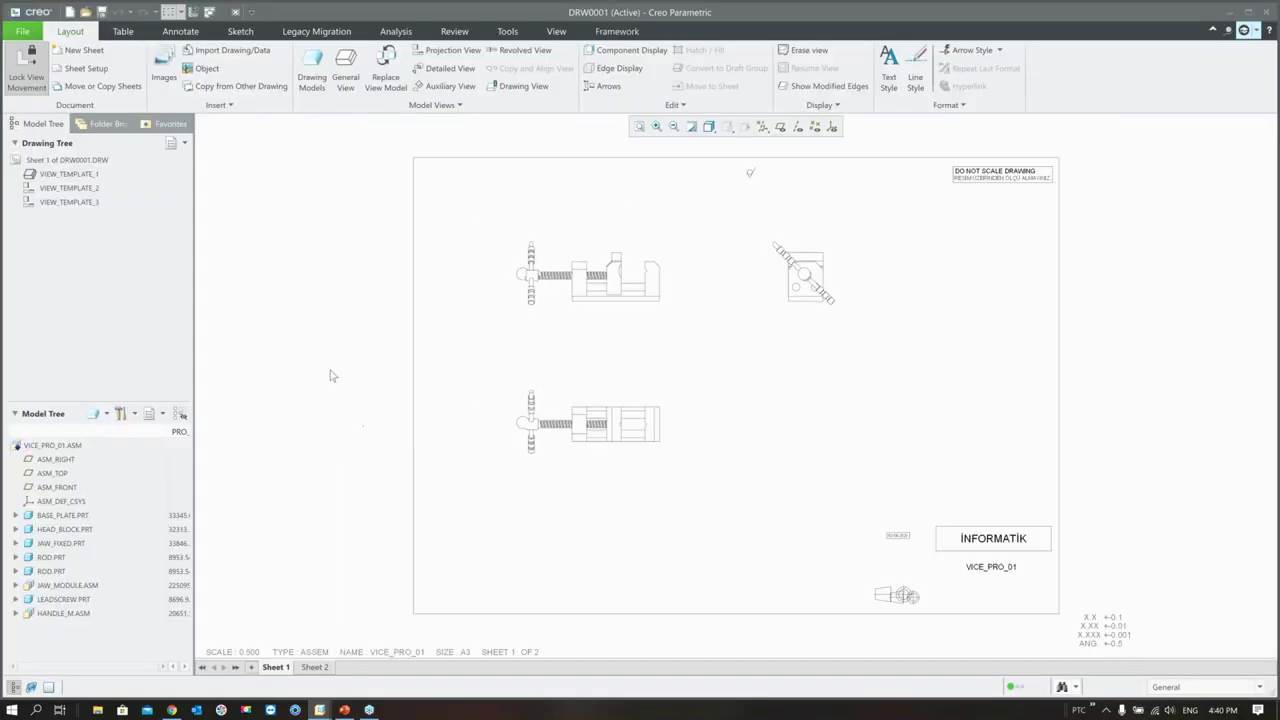
- Highlight the drawing views that belong to VICE_PRO_01.ASM, clear the selection, and close the drawing
{"action": "left_click", "coordinate": [55, 446]}
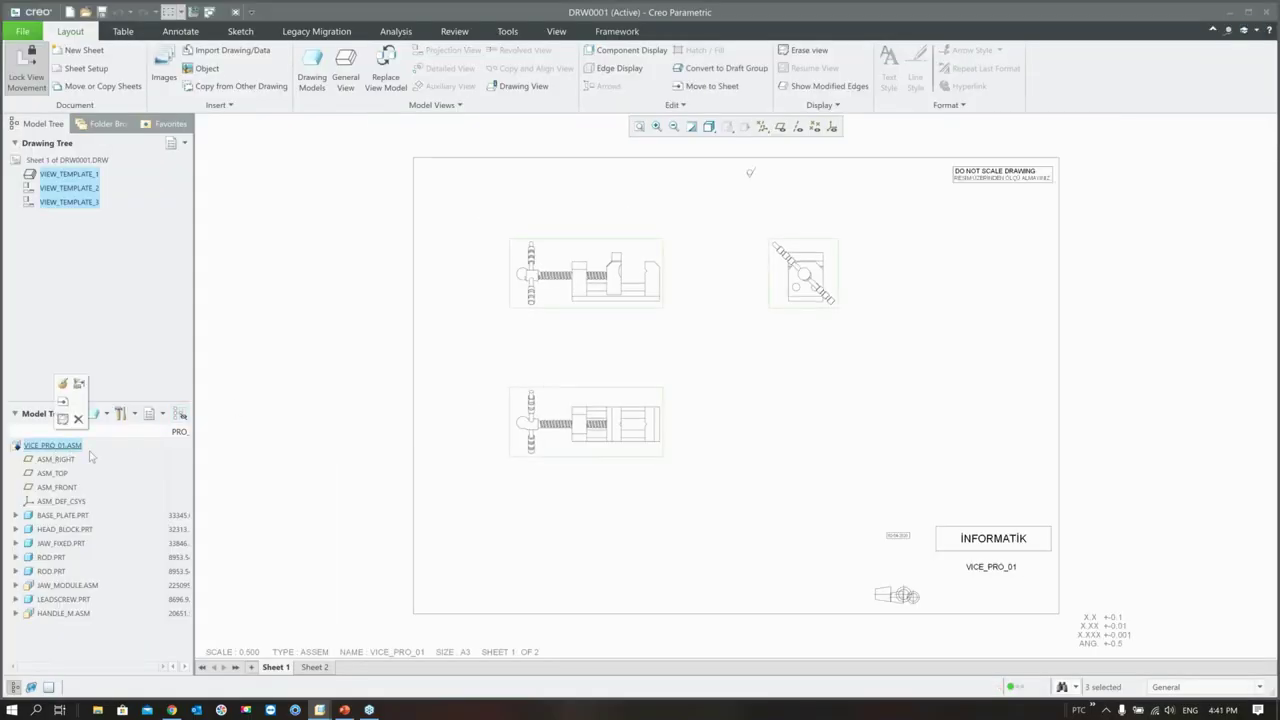
{"action": "left_click", "coordinate": [486, 543]}
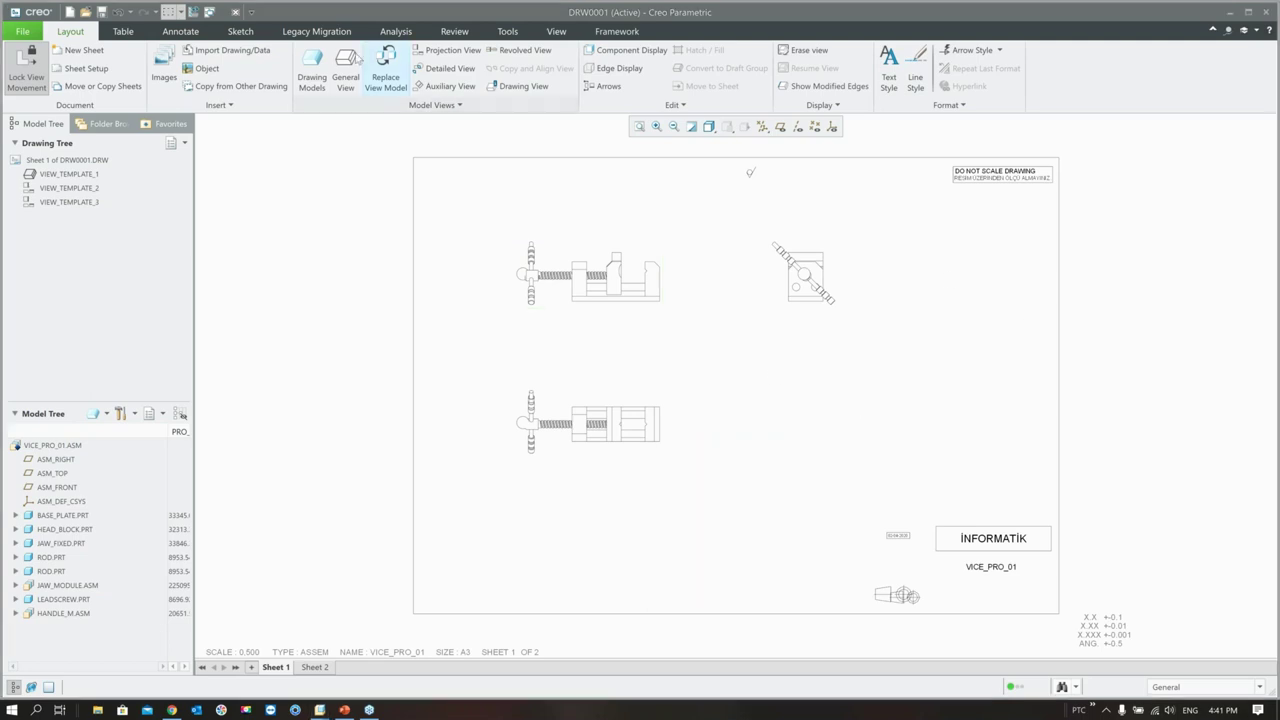
{"action": "left_click", "coordinate": [235, 12]}
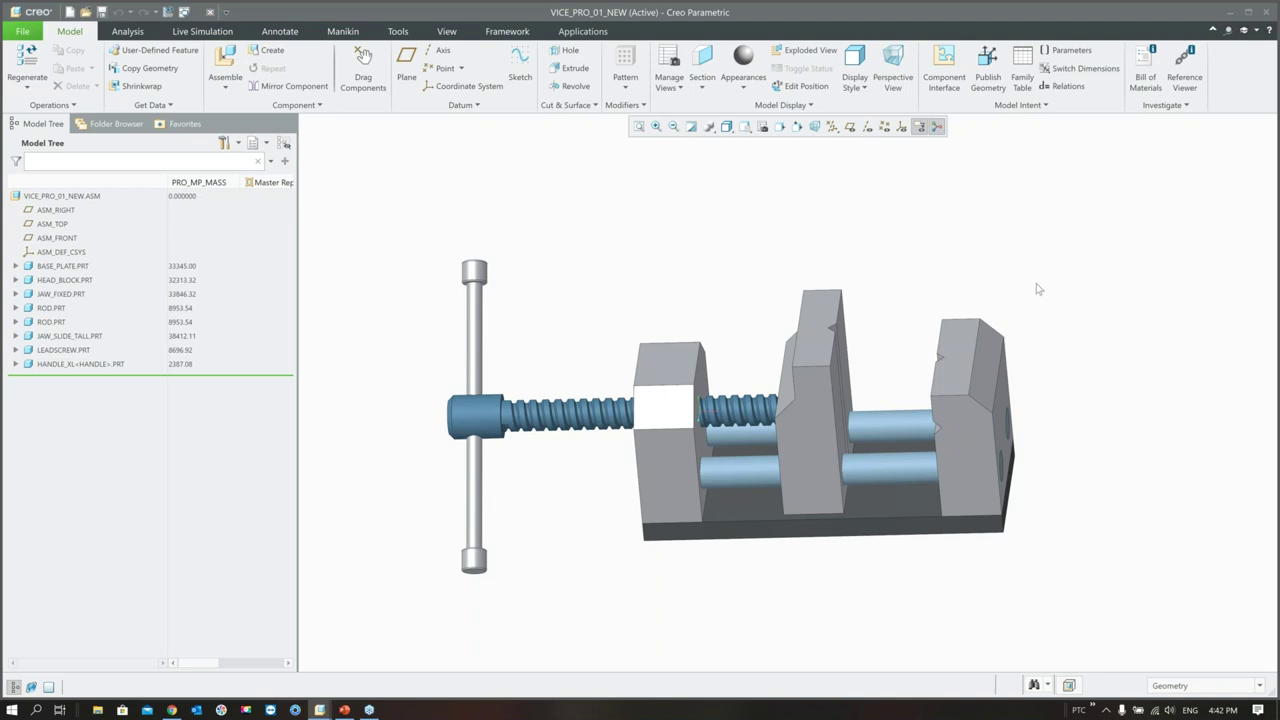
- Create a drawing of vice_pro_01_new.asm from the a3_yatay_montaj template, using the model's file name and skipping the CIZEN parameter text
{"action": "mouse_move", "coordinate": [610, 346]}
{"action": "middle_mouse_down"}
{"action": "mouse_move", "coordinate": [640, 357]}
{"action": "mouse_move", "coordinate": [363, 271]}
{"action": "middle_mouse_up"}
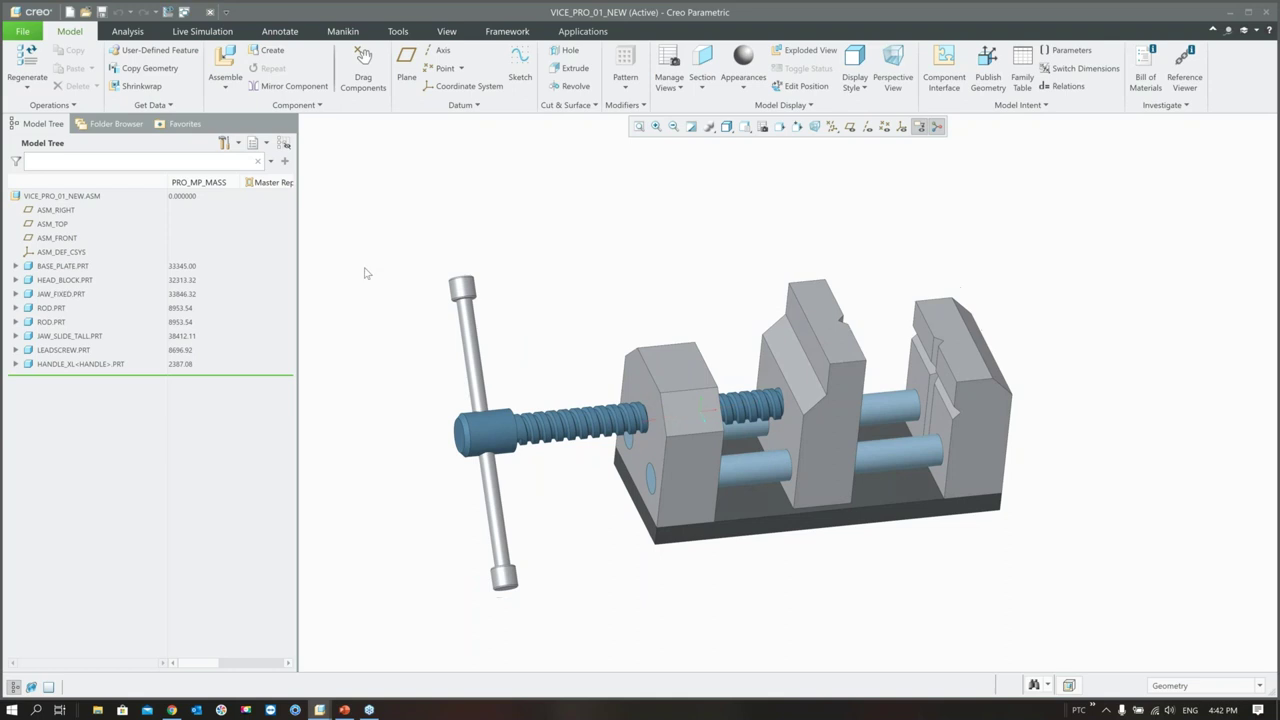
{"action": "left_click", "coordinate": [186, 12]}
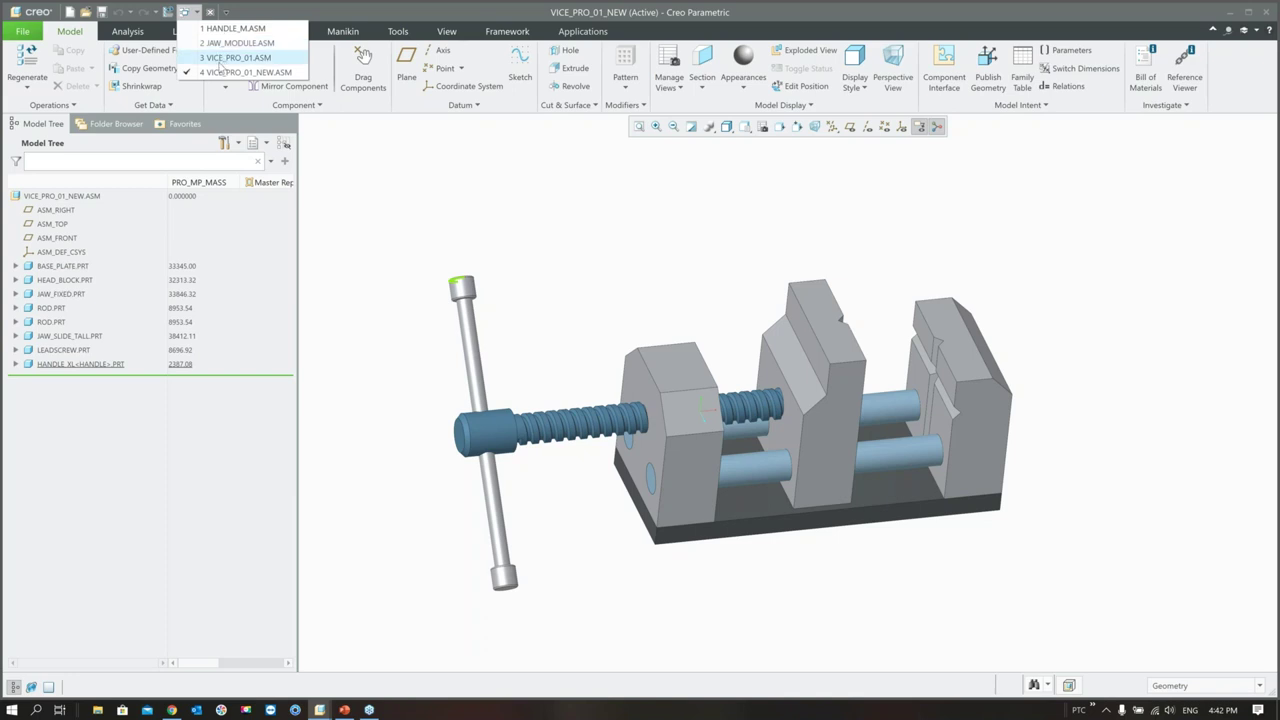
{"action": "left_click", "coordinate": [240, 72]}
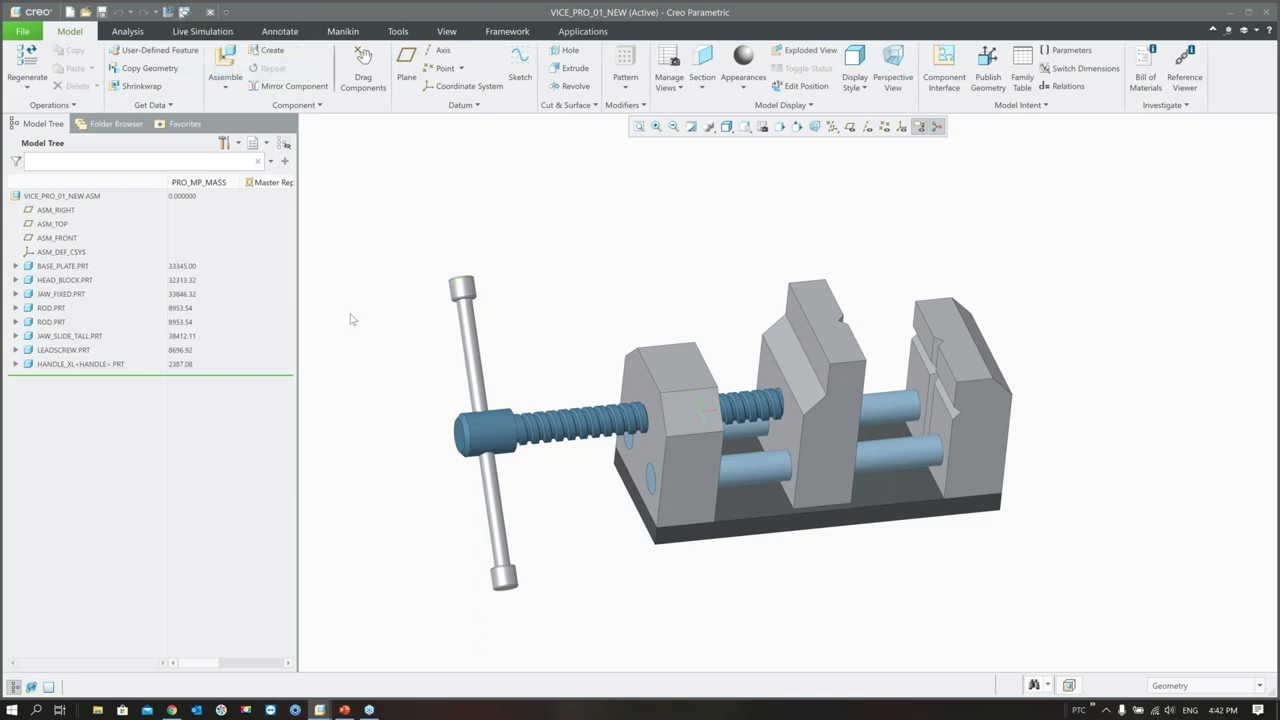
{"action": "left_click", "coordinate": [69, 11]}
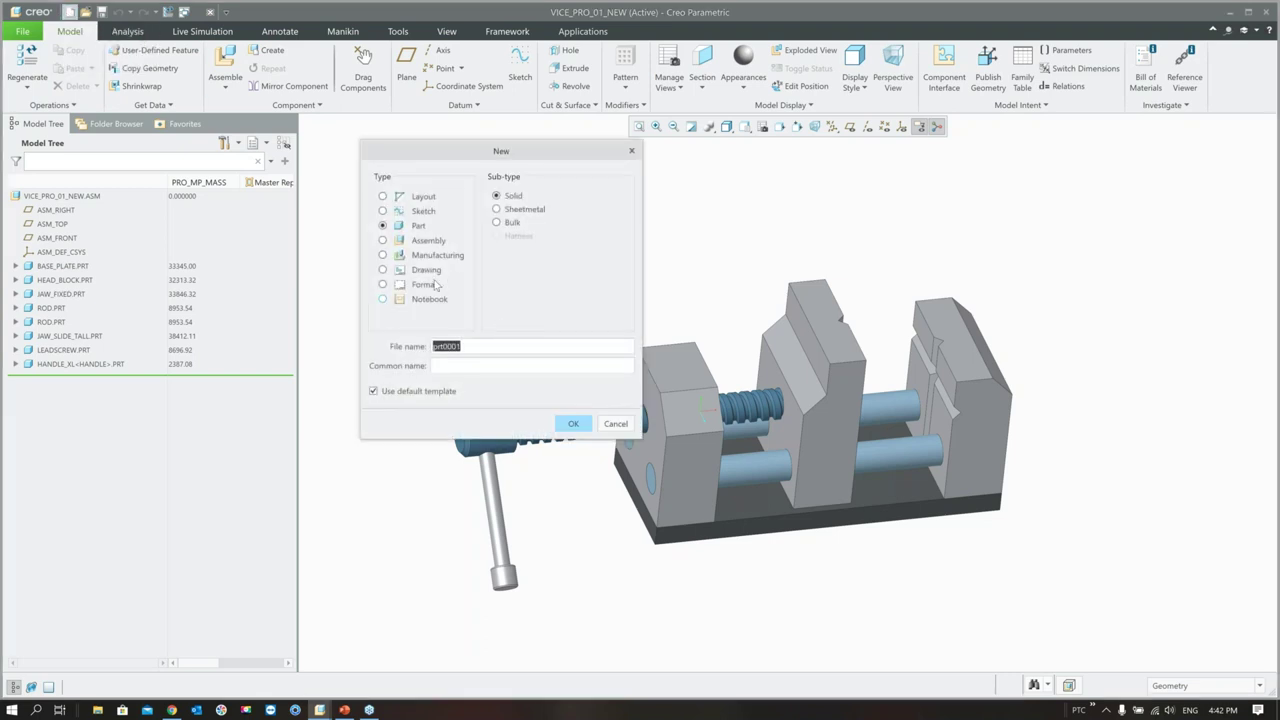
{"action": "left_click", "coordinate": [383, 270]}
{"action": "left_click", "coordinate": [374, 411]}
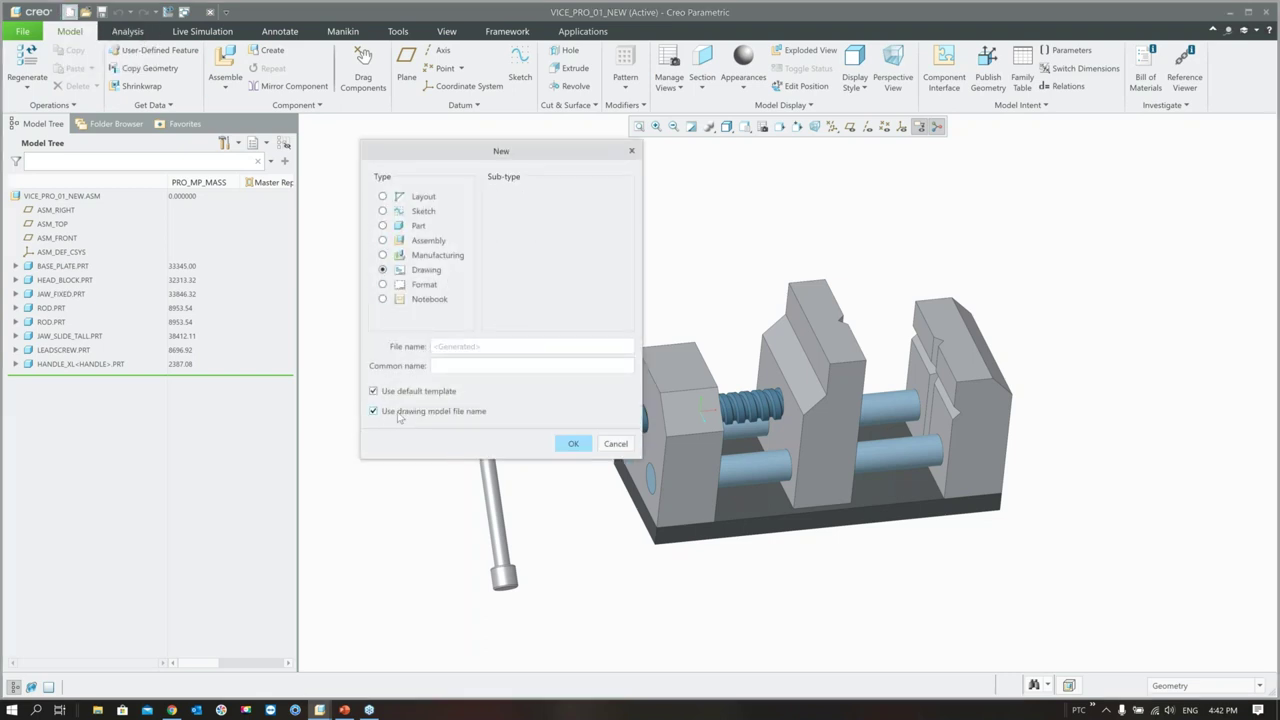
{"action": "left_click", "coordinate": [574, 443]}
{"action": "left_click", "coordinate": [307, 338]}
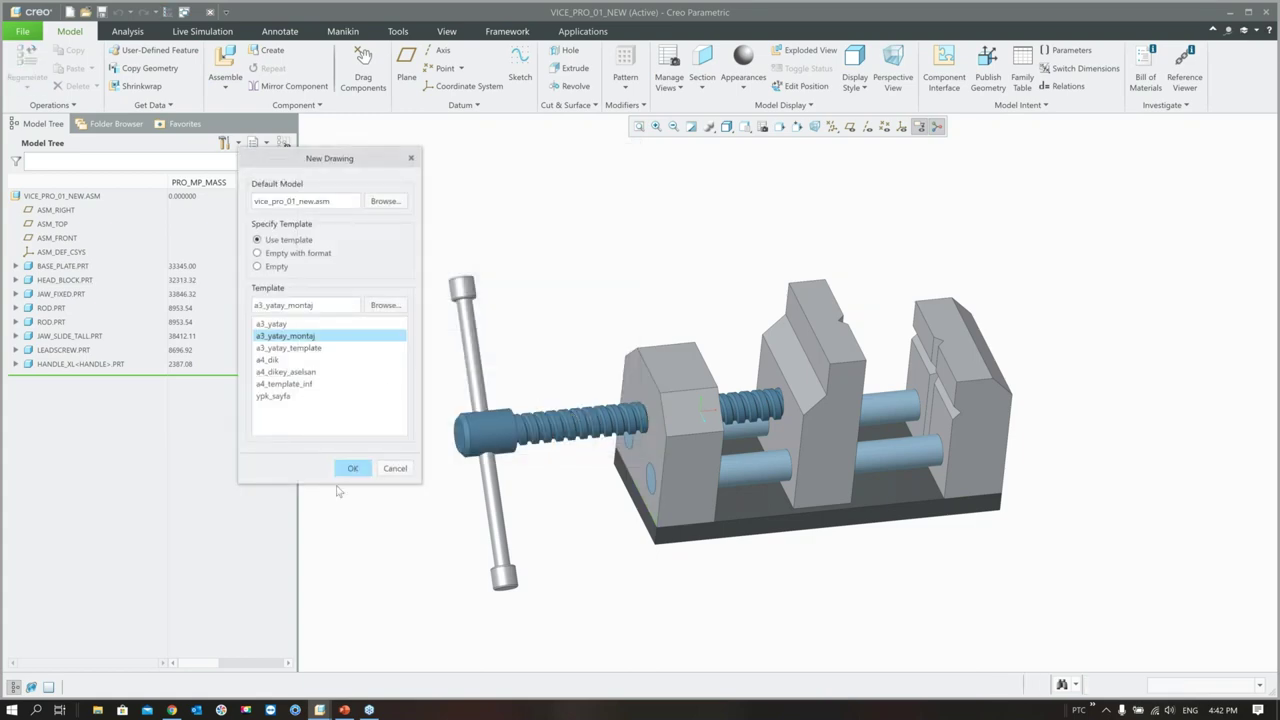
{"action": "left_click", "coordinate": [352, 468]}
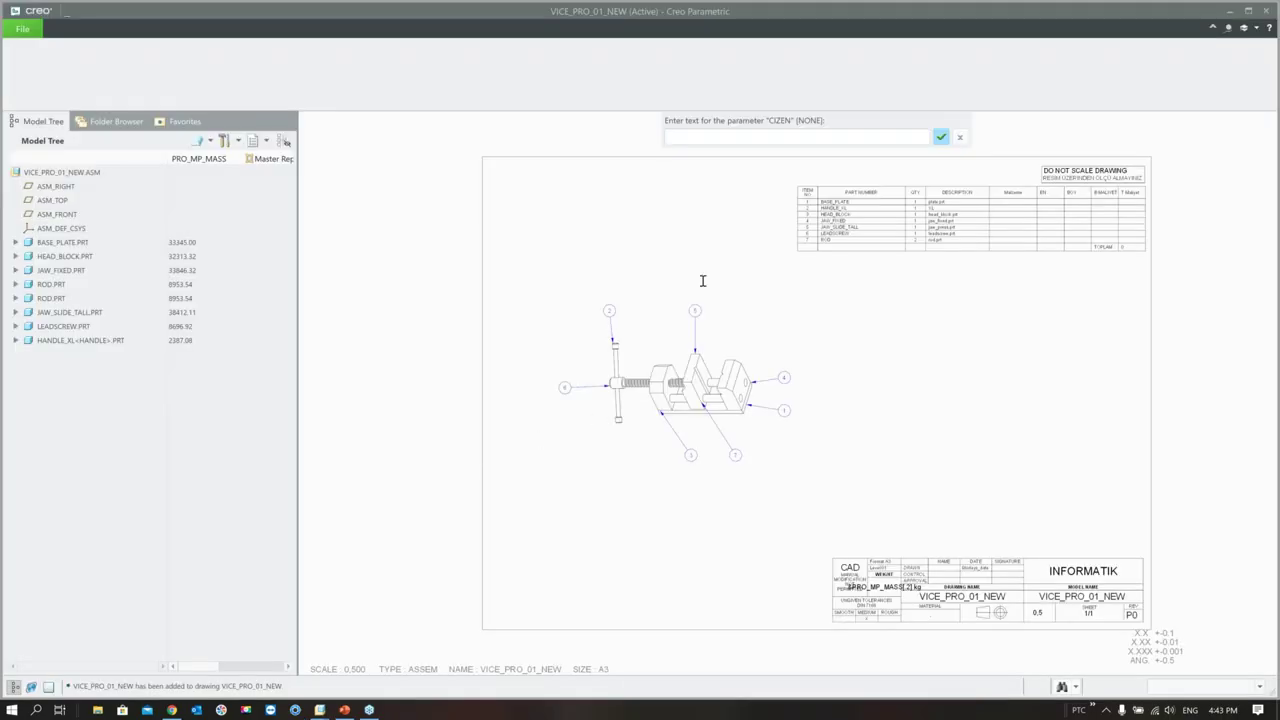
{"action": "key", "text": "Escape"}
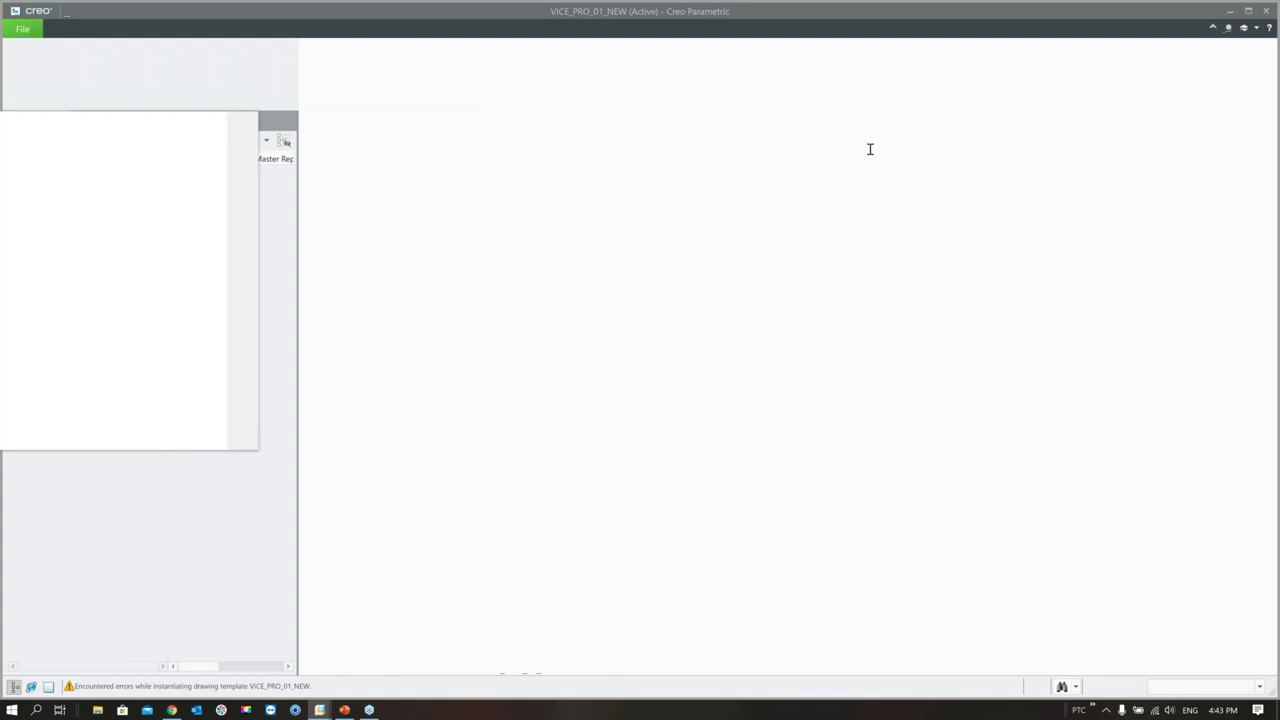
{"action": "mouse_move", "coordinate": [322, 708]}
{"action": "left_click", "coordinate": [665, 660]}
- Review the drawing's parts list and balloons, close the drawing and all open models, and erase the undisplayed objects from the session
{"action": "scroll", "coordinate": [700, 242], "scroll_direction": "up", "scroll_amount": 5}
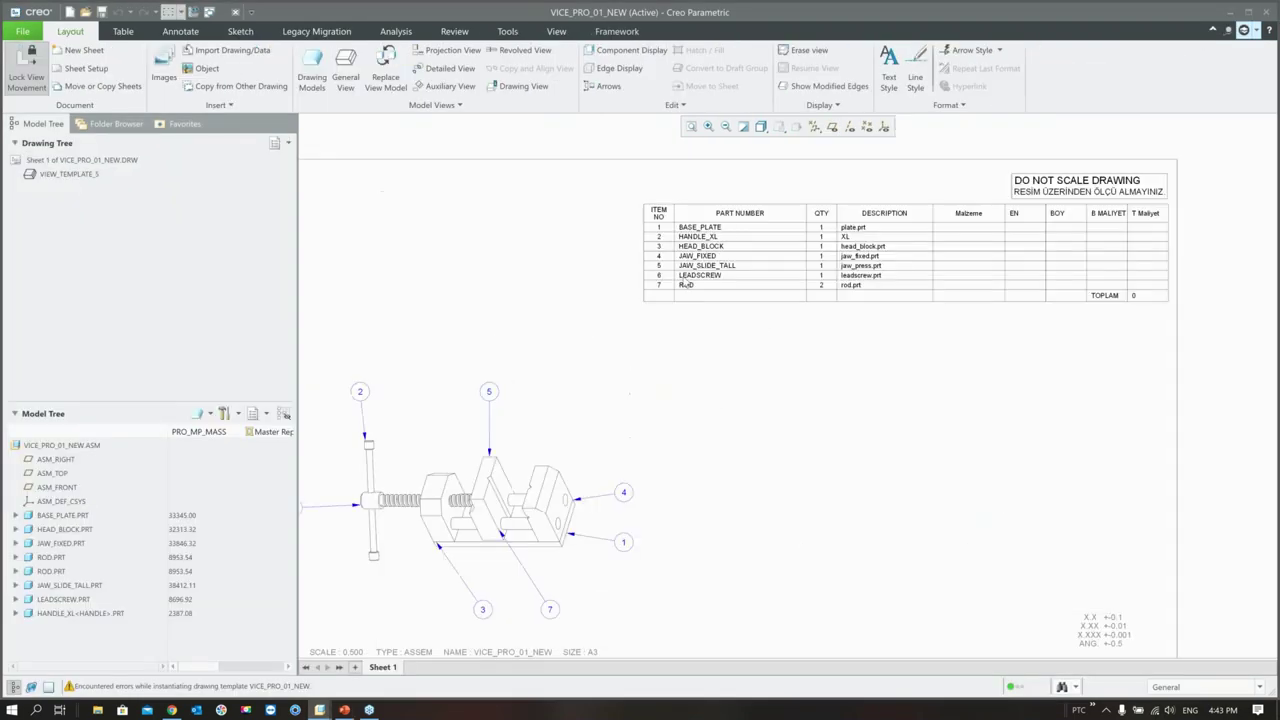
{"action": "scroll", "coordinate": [700, 242], "scroll_direction": "down", "scroll_amount": 5}
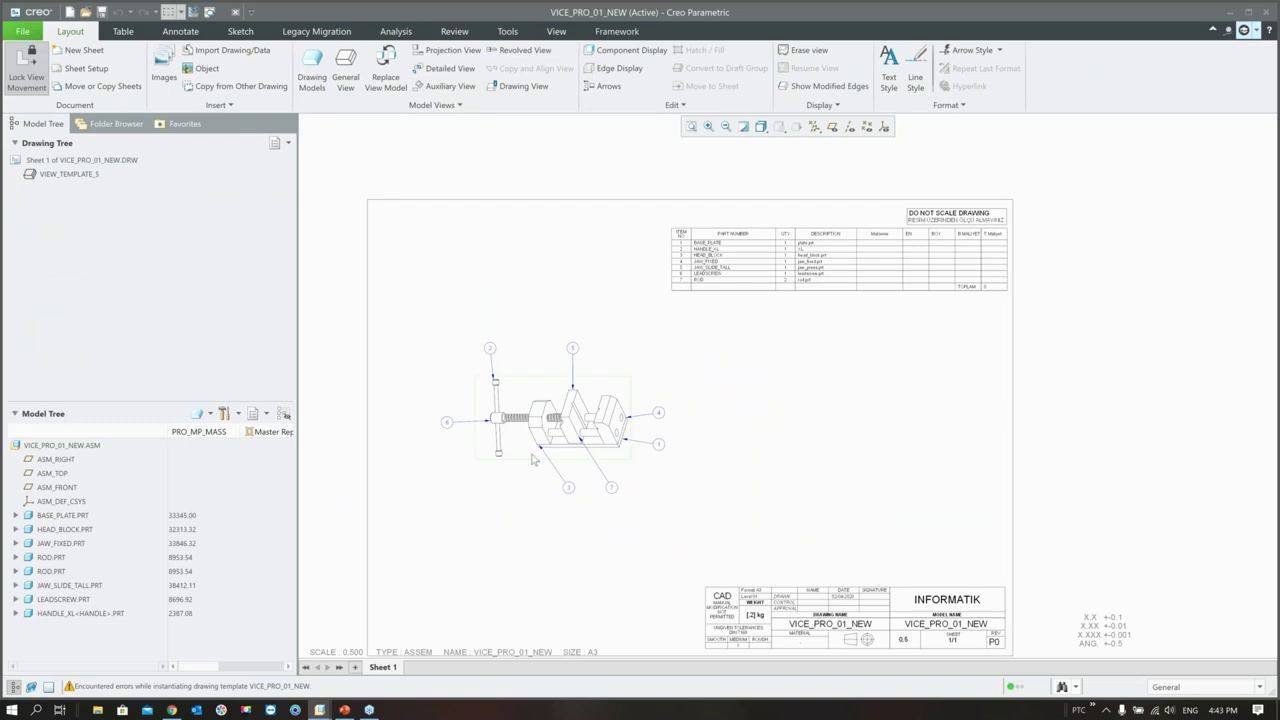
{"action": "scroll", "coordinate": [905, 292], "scroll_direction": "up", "scroll_amount": 2}
{"action": "scroll", "coordinate": [799, 340], "scroll_direction": "down", "scroll_amount": 2}
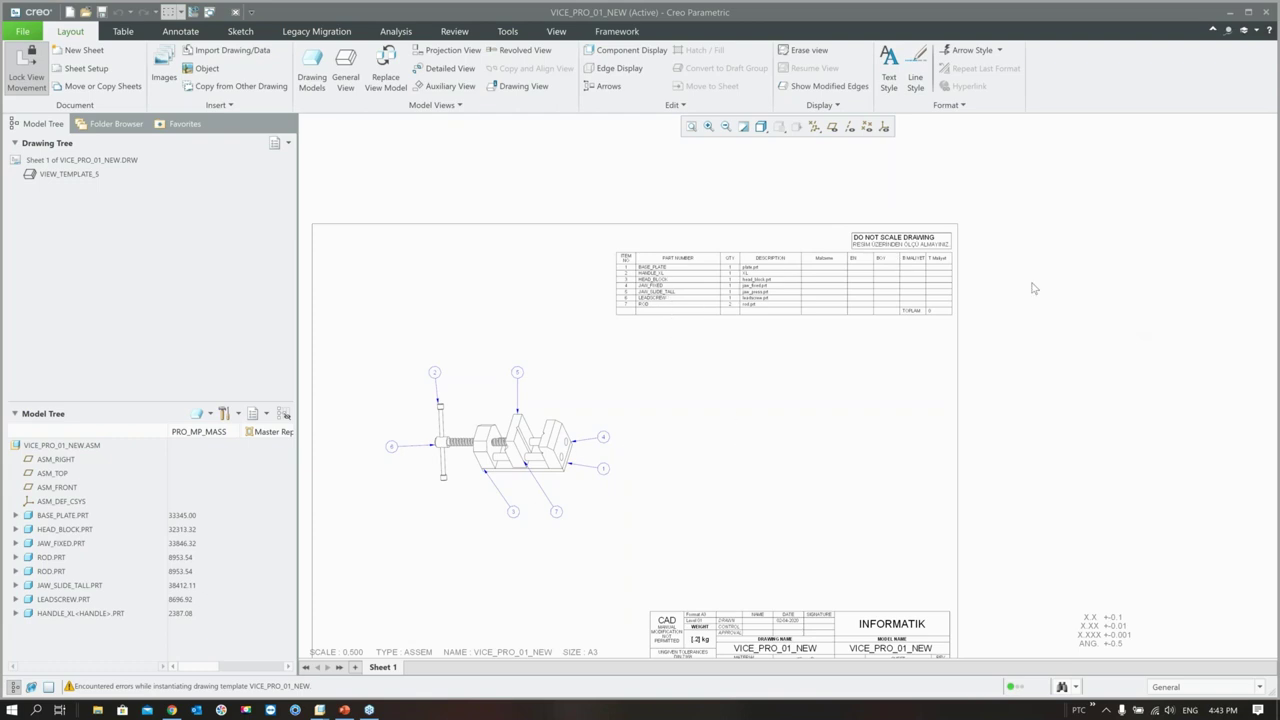
{"action": "left_click", "coordinate": [241, 14]}
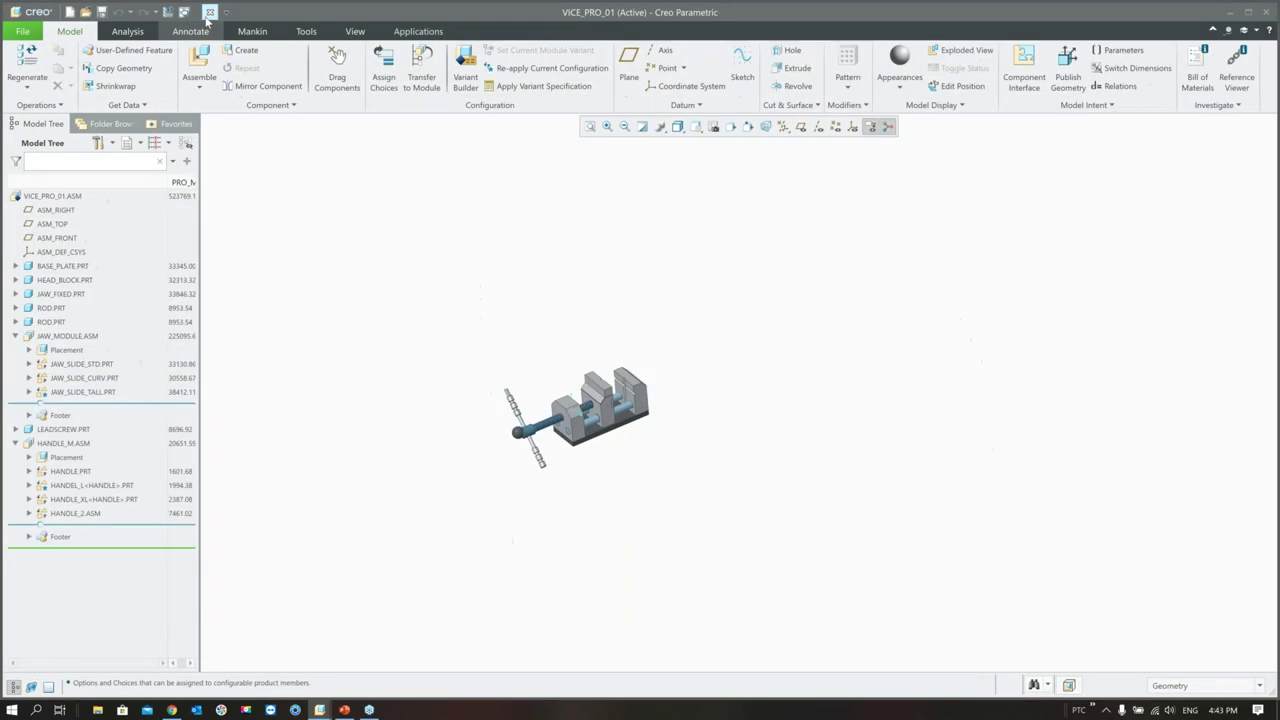
{"action": "left_click", "coordinate": [209, 12]}
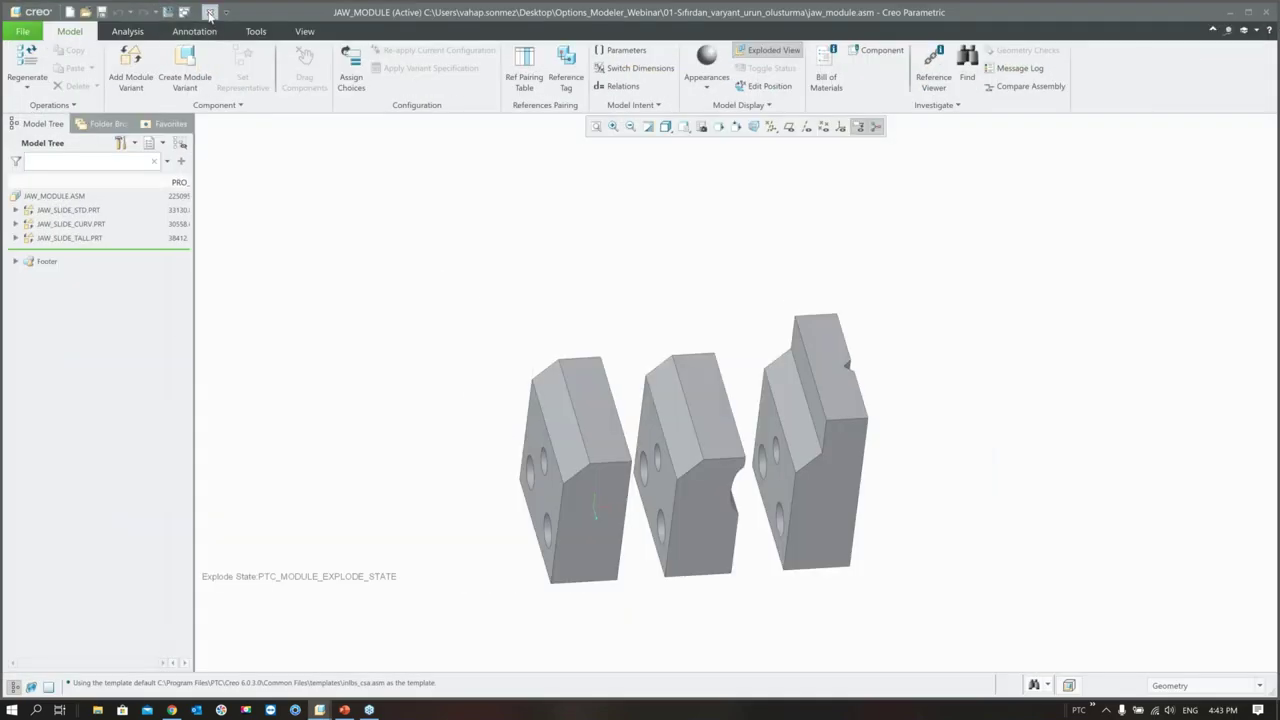
{"action": "left_click", "coordinate": [209, 12]}
{"action": "left_click", "coordinate": [209, 12]}
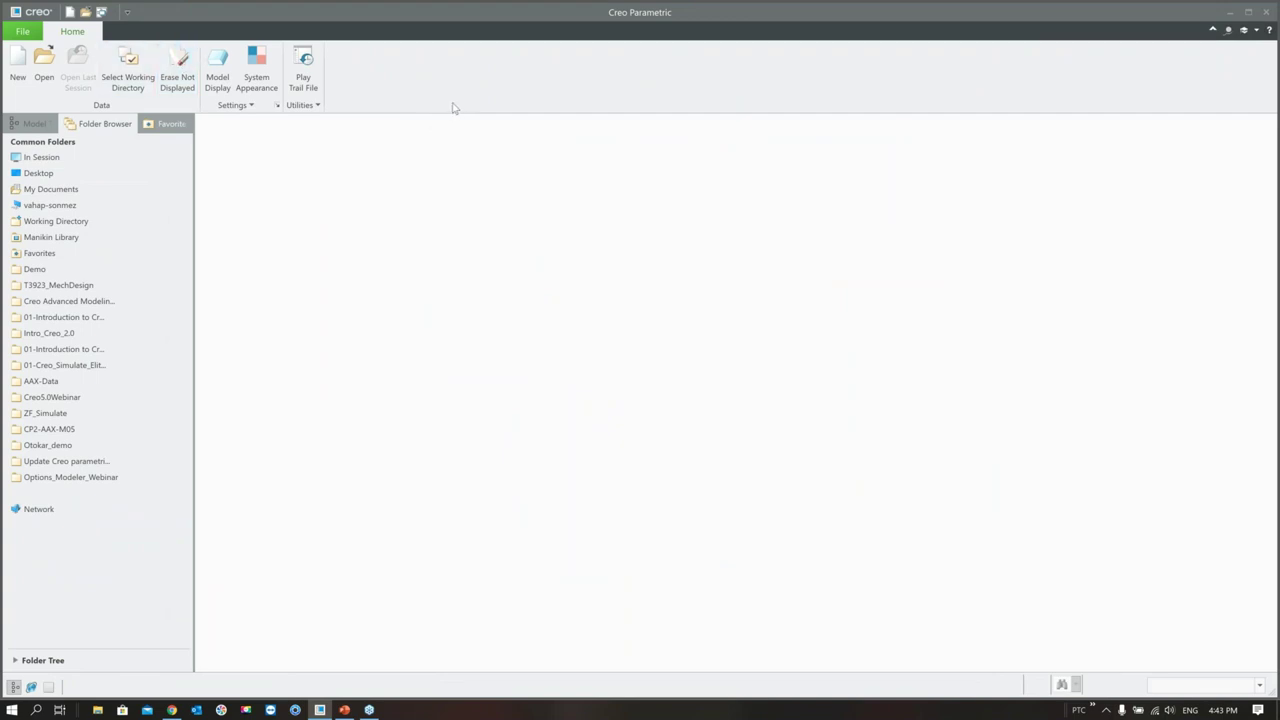
{"action": "left_click", "coordinate": [181, 70]}
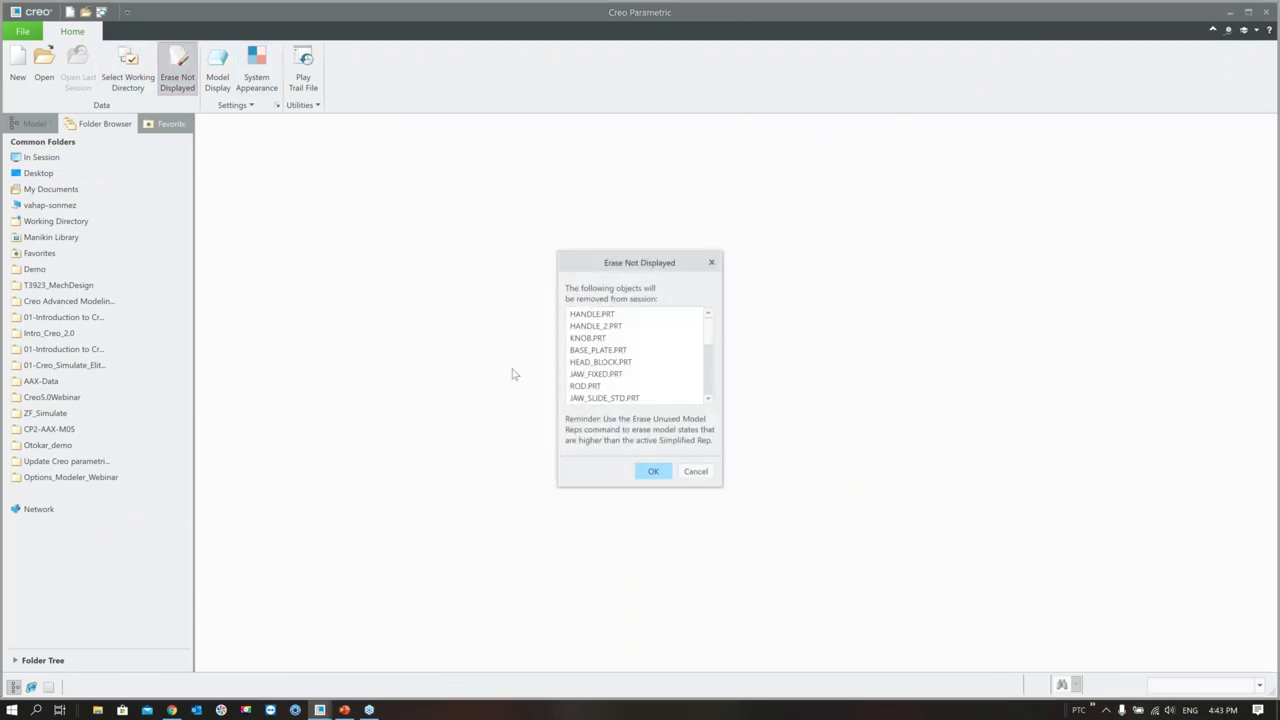
{"action": "key", "text": "Return"}
- Set 02-Var_olan_montajı_urun_varyasyonuna_donusturme in Options_Modeler_Webinar as the working directory and open vice.asm
{"action": "left_click", "coordinate": [67, 478]}
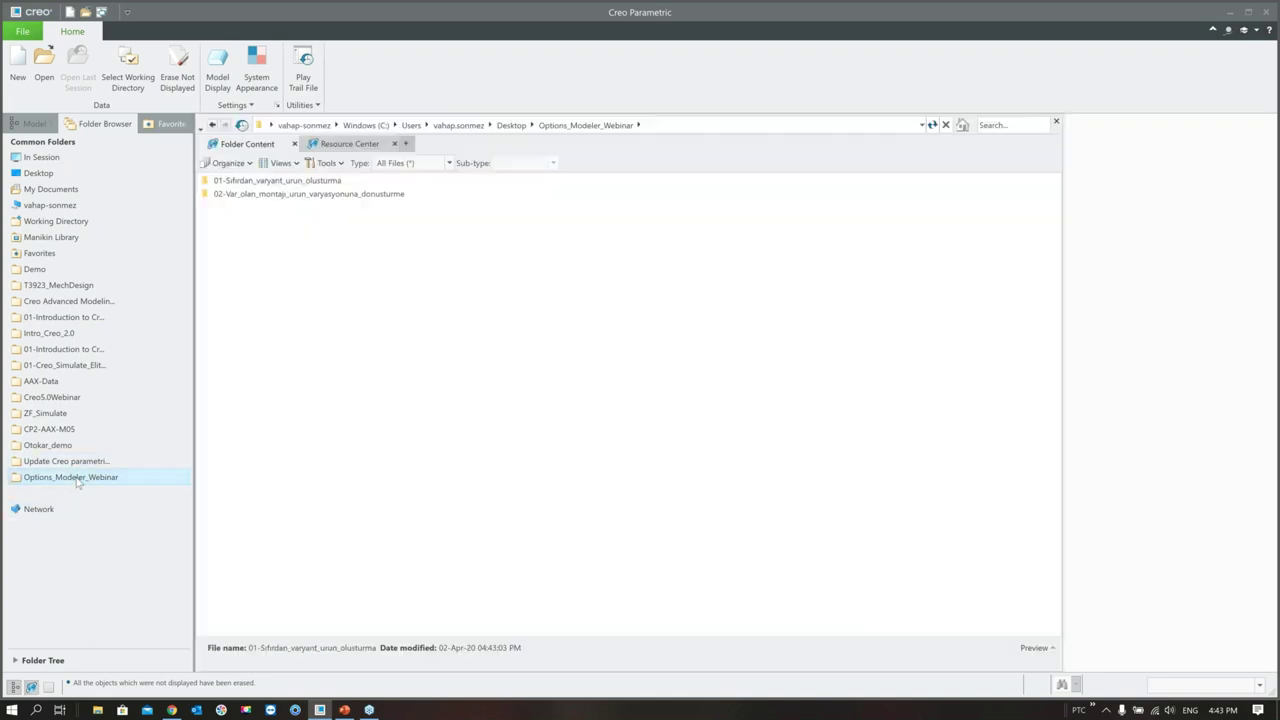
{"action": "left_click", "coordinate": [281, 194]}
{"action": "right_click", "coordinate": [281, 195]}
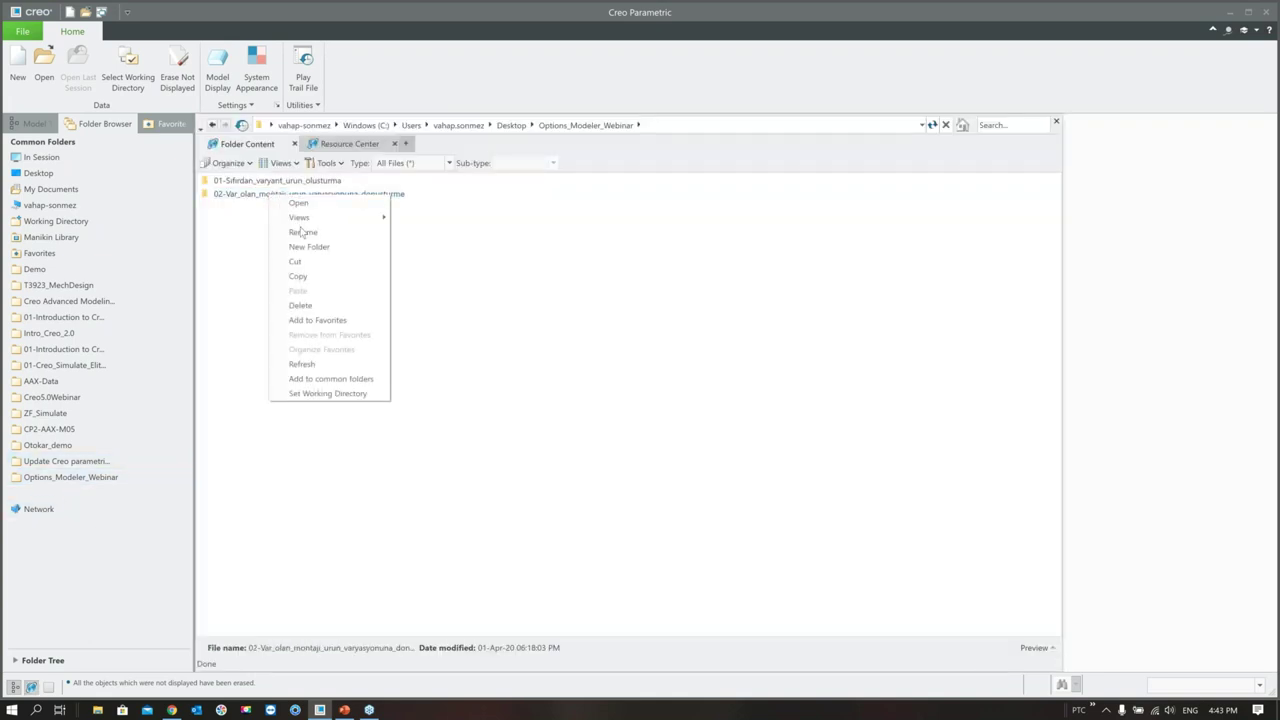
{"action": "left_click", "coordinate": [298, 394]}
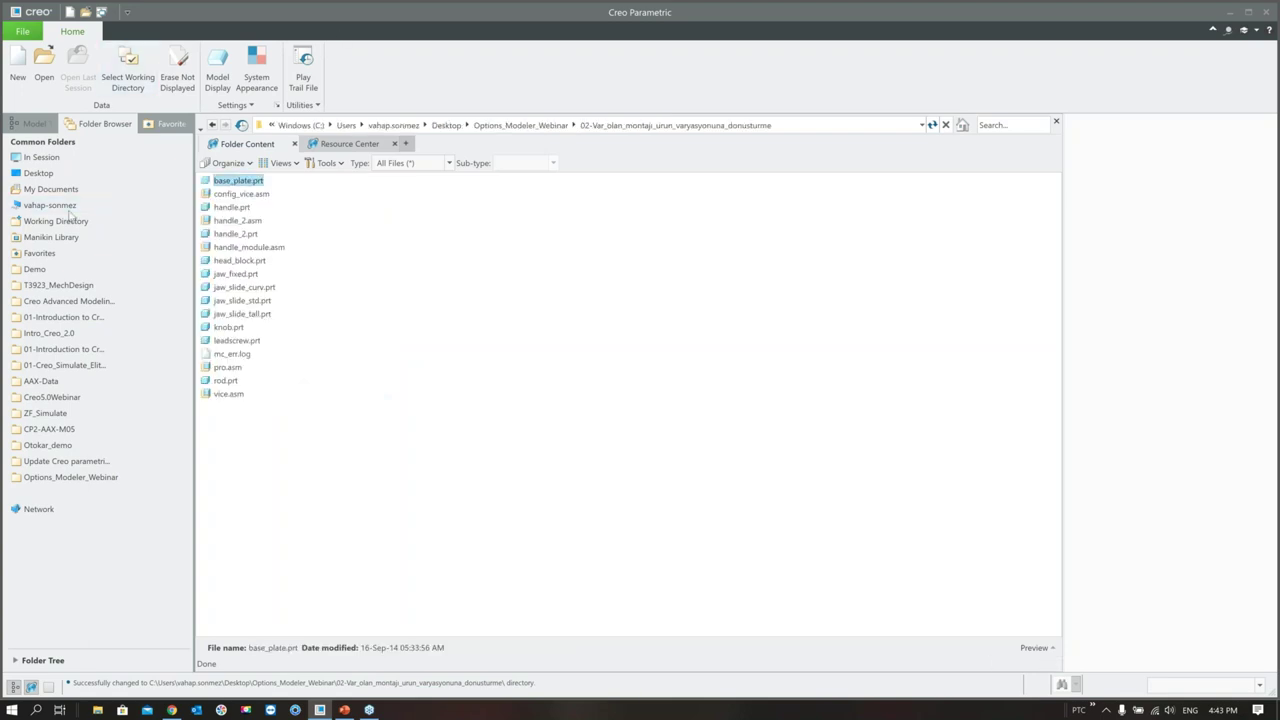
{"action": "left_click", "coordinate": [177, 62]}
{"action": "double_click", "coordinate": [226, 394]}
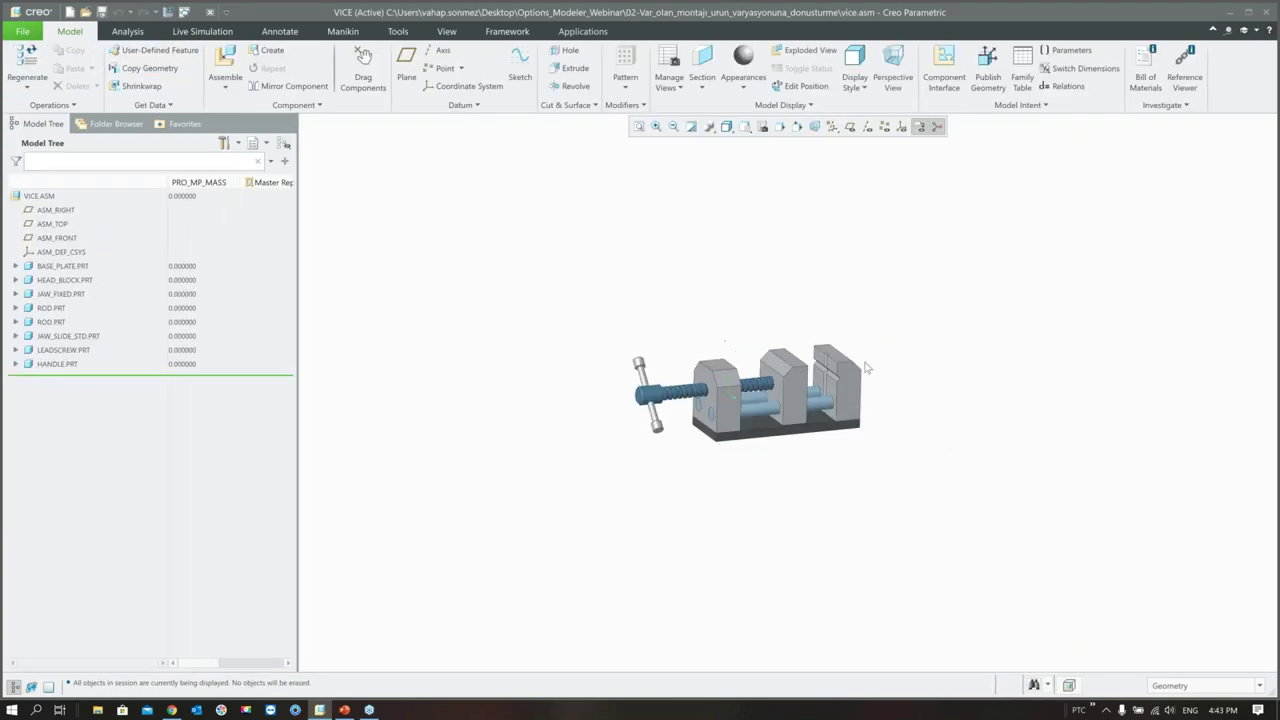
{"action": "scroll", "coordinate": [683, 388], "scroll_direction": "up", "scroll_amount": 5}
{"action": "scroll", "coordinate": [517, 440], "scroll_direction": "down", "scroll_amount": 2}
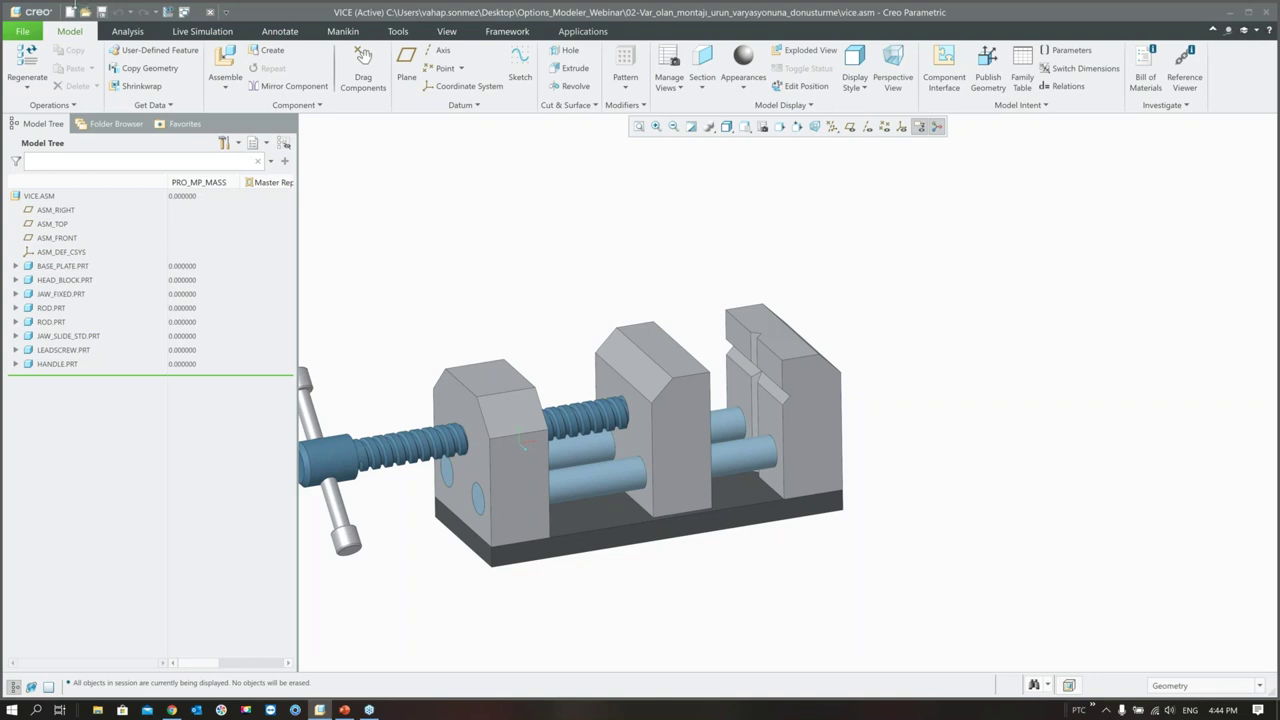
{"action": "left_click", "coordinate": [21, 33]}
{"action": "scroll", "coordinate": [672, 444], "scroll_direction": "up", "scroll_amount": 3}
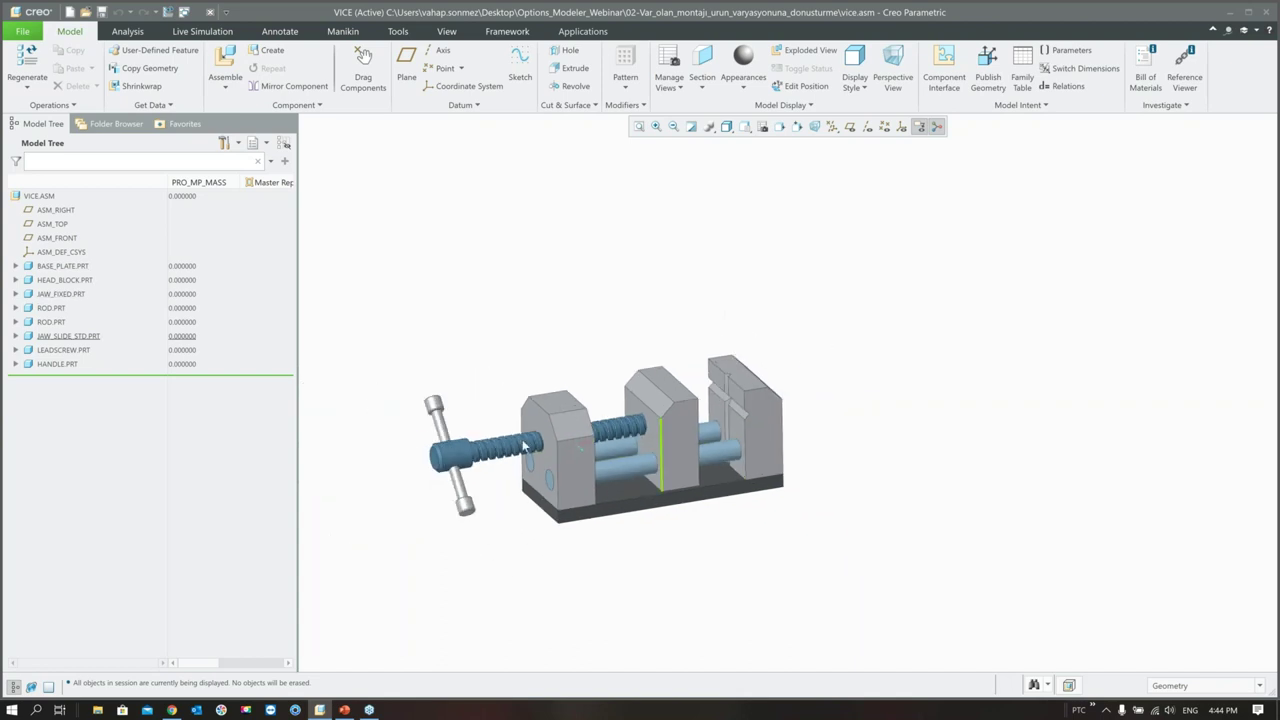
{"action": "scroll", "coordinate": [525, 445], "scroll_direction": "down", "scroll_amount": 3}
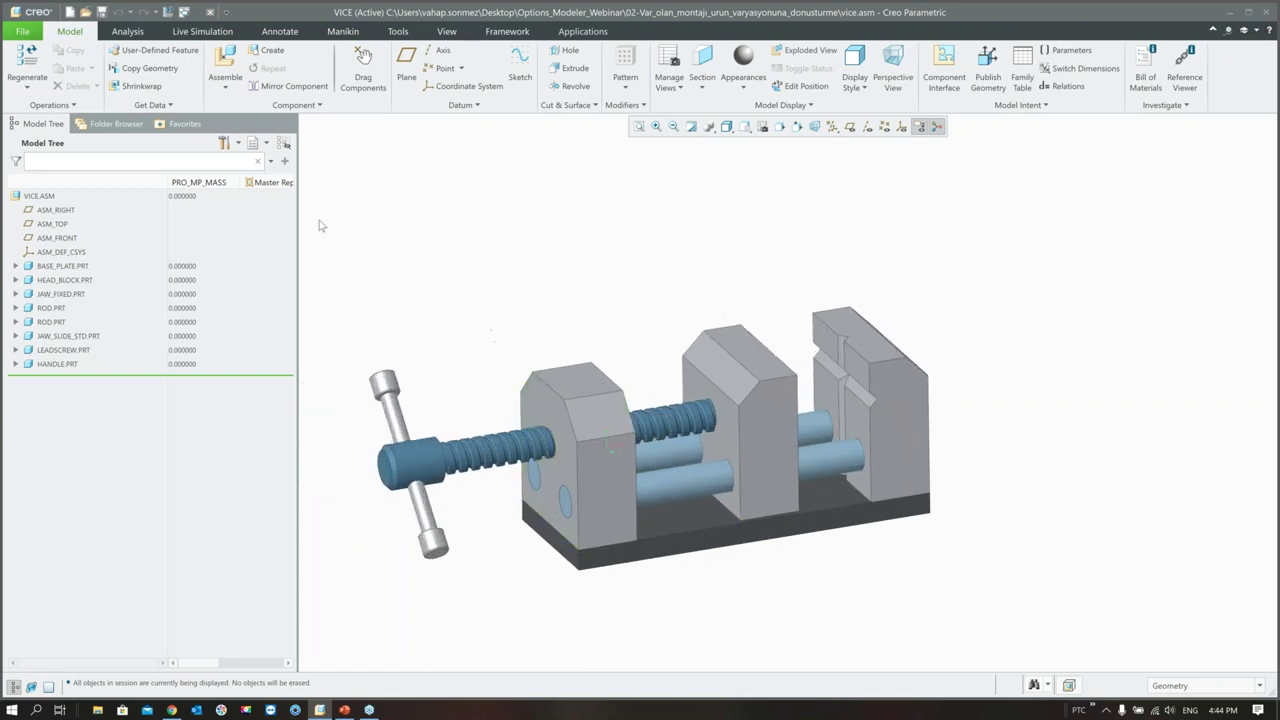
- Save vice.asm as a configurable product named vice_pro_02, reusing its components, and open the copy
{"action": "left_click", "coordinate": [21, 33]}
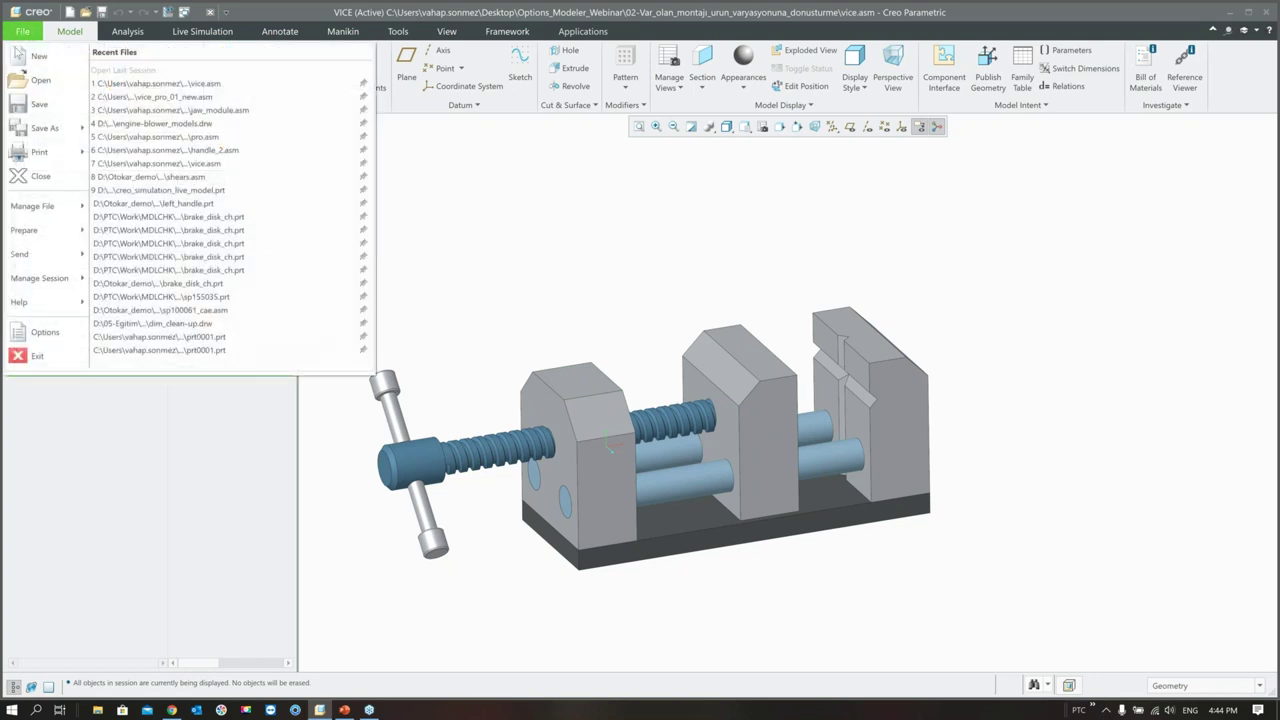
{"action": "mouse_move", "coordinate": [25, 130]}
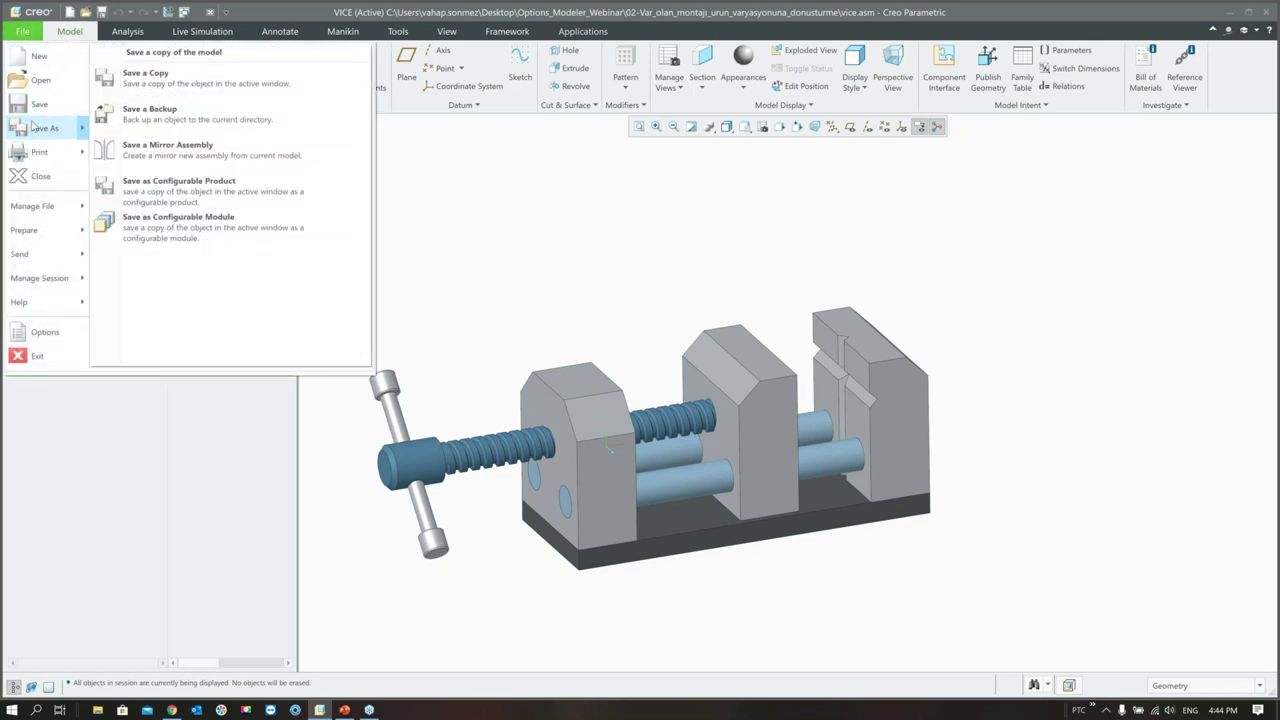
{"action": "left_click", "coordinate": [188, 195]}
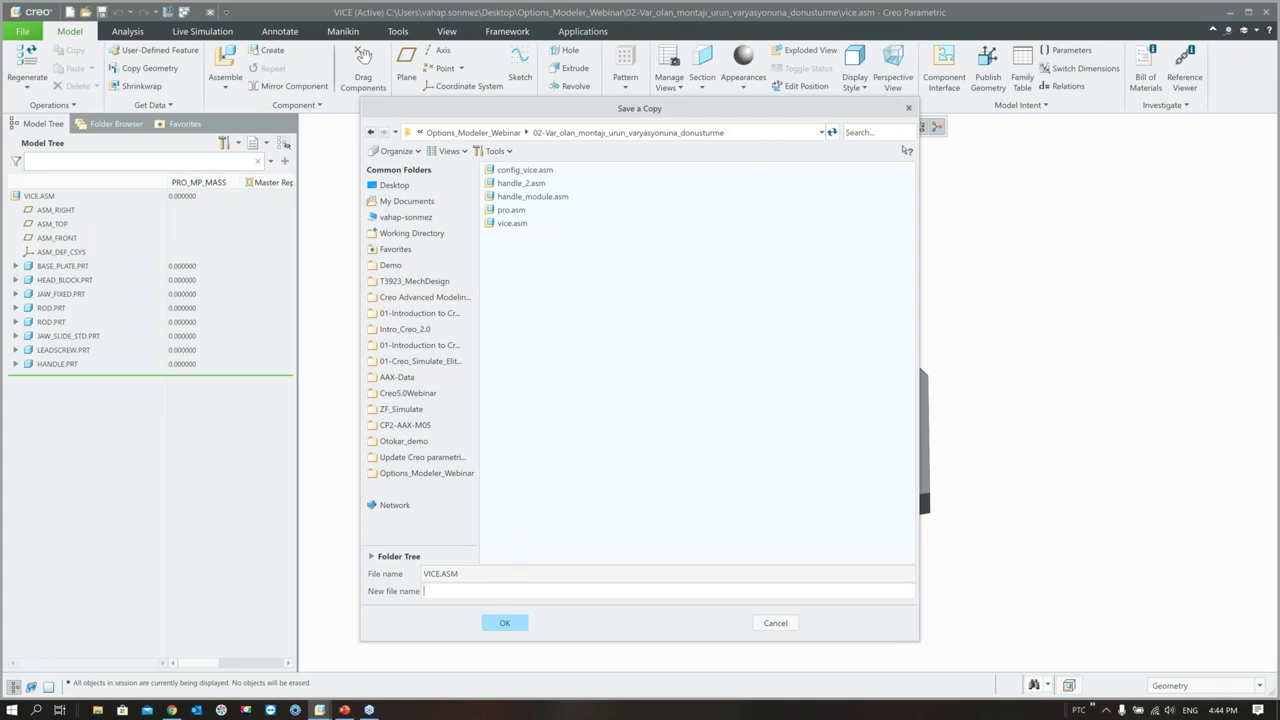
{"action": "type", "text": "VI"}
{"action": "type", "text": "ce_"}
{"action": "type", "text": "por"}
{"action": "type", "text": "ro"}
{"action": "type", "text": "_02"}
{"action": "left_click", "coordinate": [504, 621]}
{"action": "left_click_drag", "start_coordinate": [878, 26], "coordinate": [603, 22]}
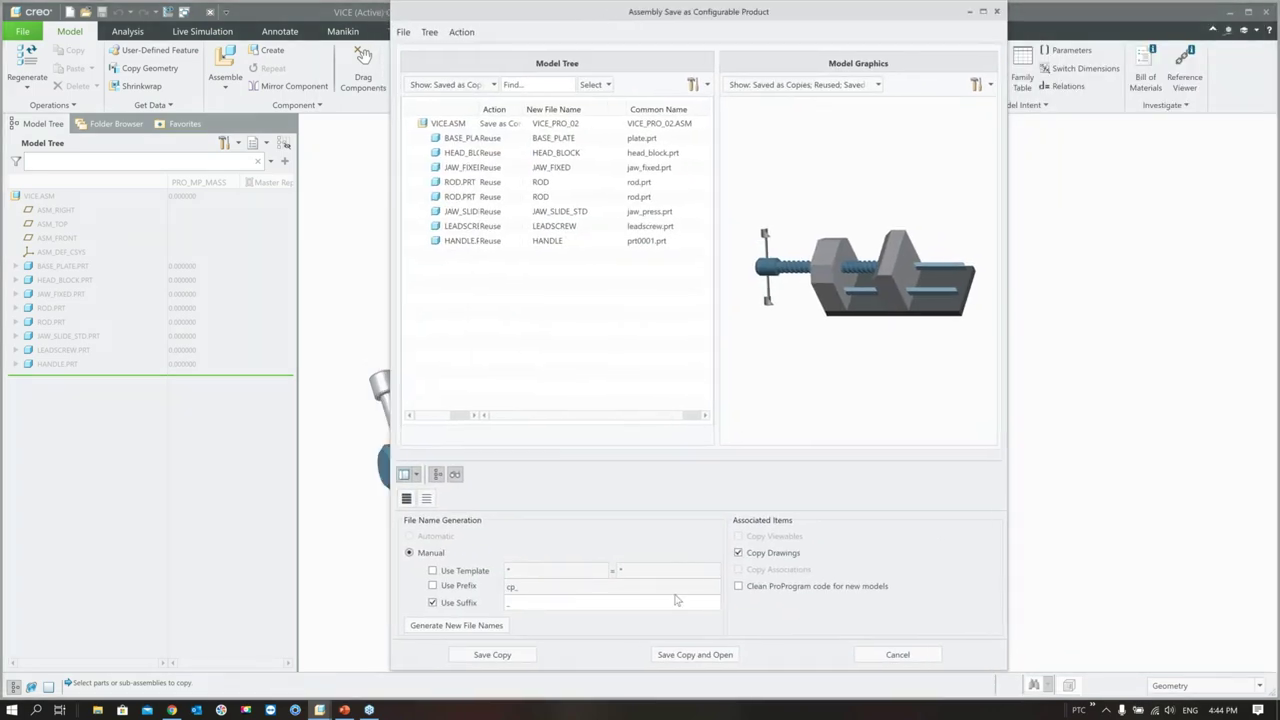
{"action": "left_click", "coordinate": [684, 655]}
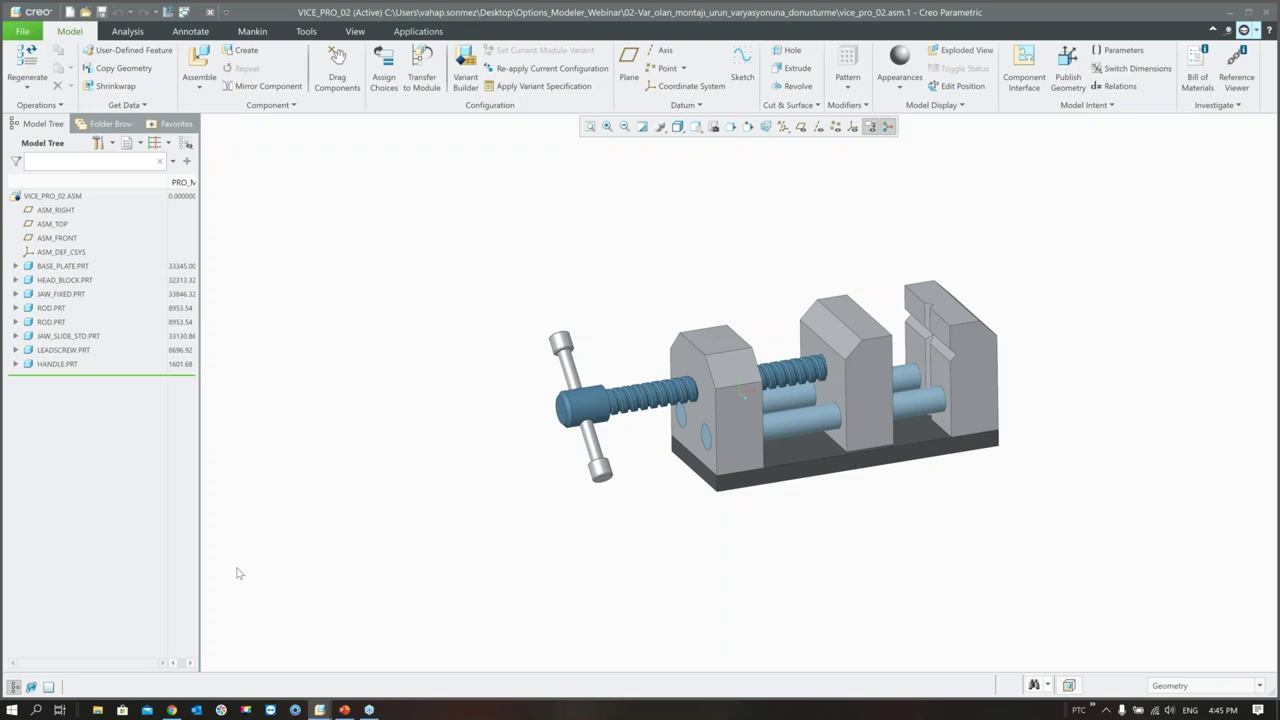
- Transfer JAW_SLIDE_STD.PRT into a new configurable module named handle_mod_03, with autotagging and tag review after transfer enabled
{"action": "left_click", "coordinate": [47, 296]}
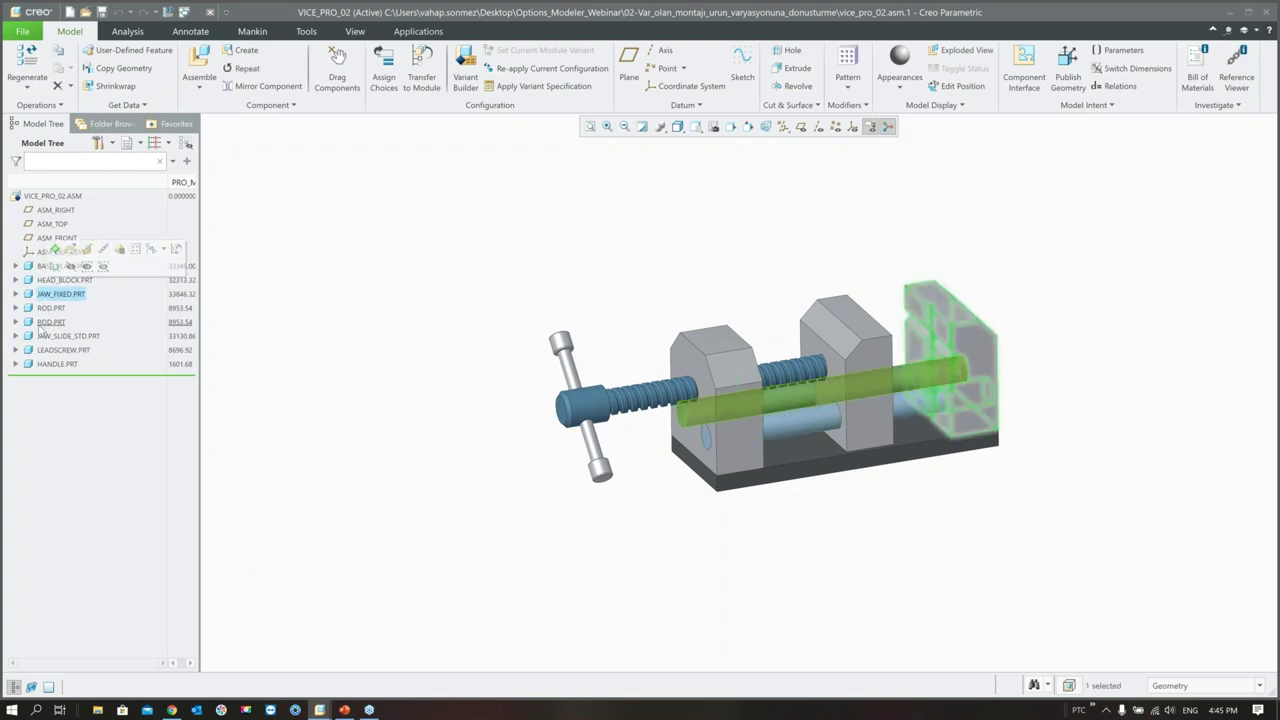
{"action": "left_click", "coordinate": [52, 338]}
{"action": "middle_click_drag", "start_coordinate": [449, 446], "coordinate": [577, 387]}
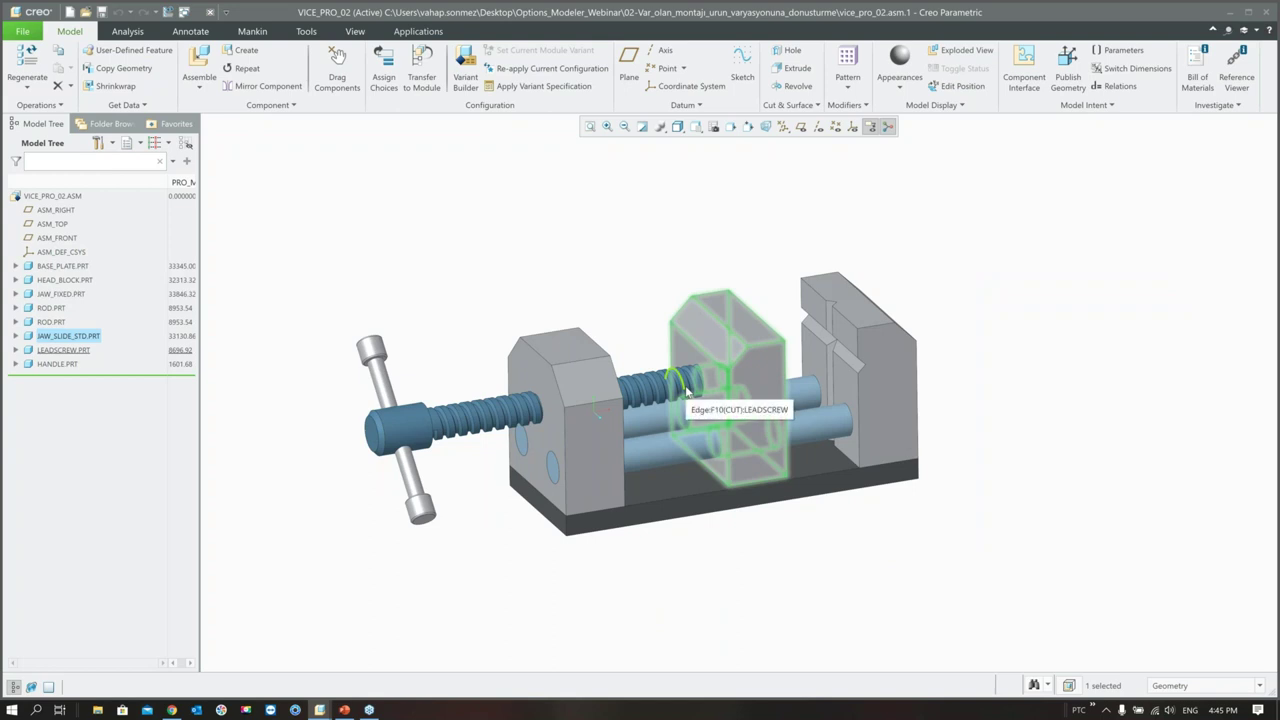
{"action": "left_click", "coordinate": [42, 340]}
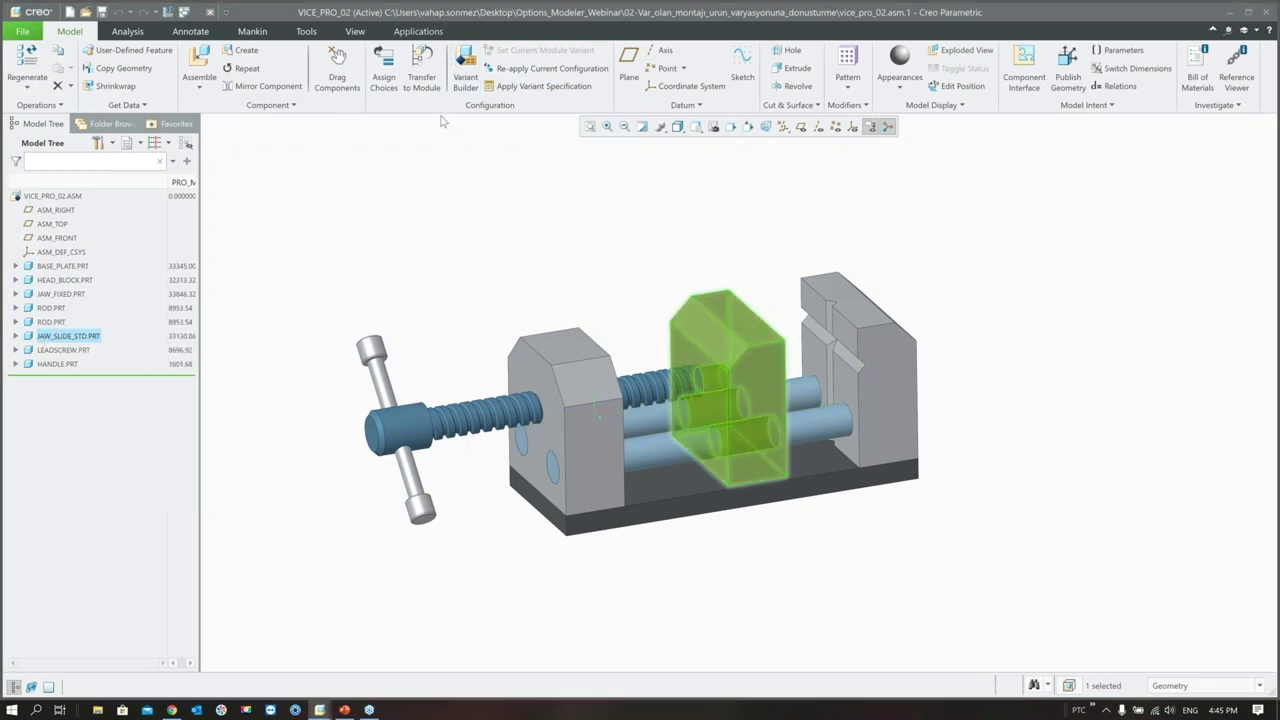
{"action": "left_click", "coordinate": [422, 80]}
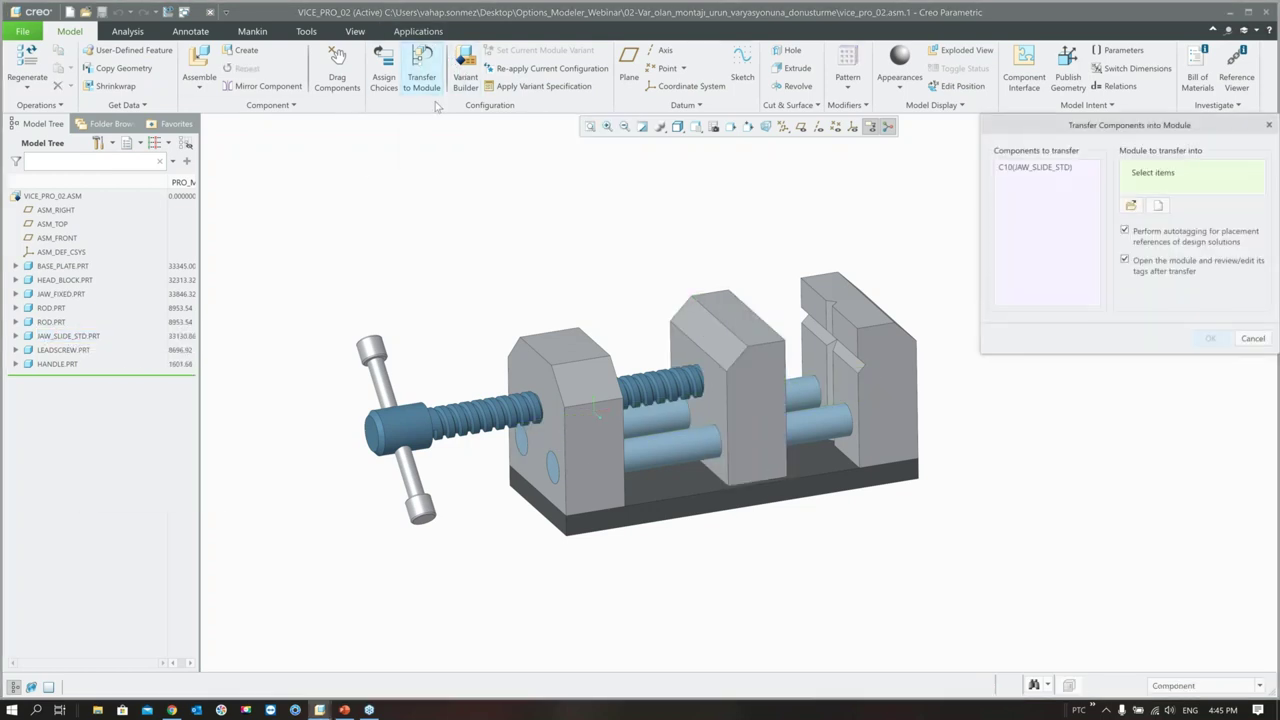
{"action": "left_click_drag", "start_coordinate": [1100, 125], "coordinate": [425, 150]}
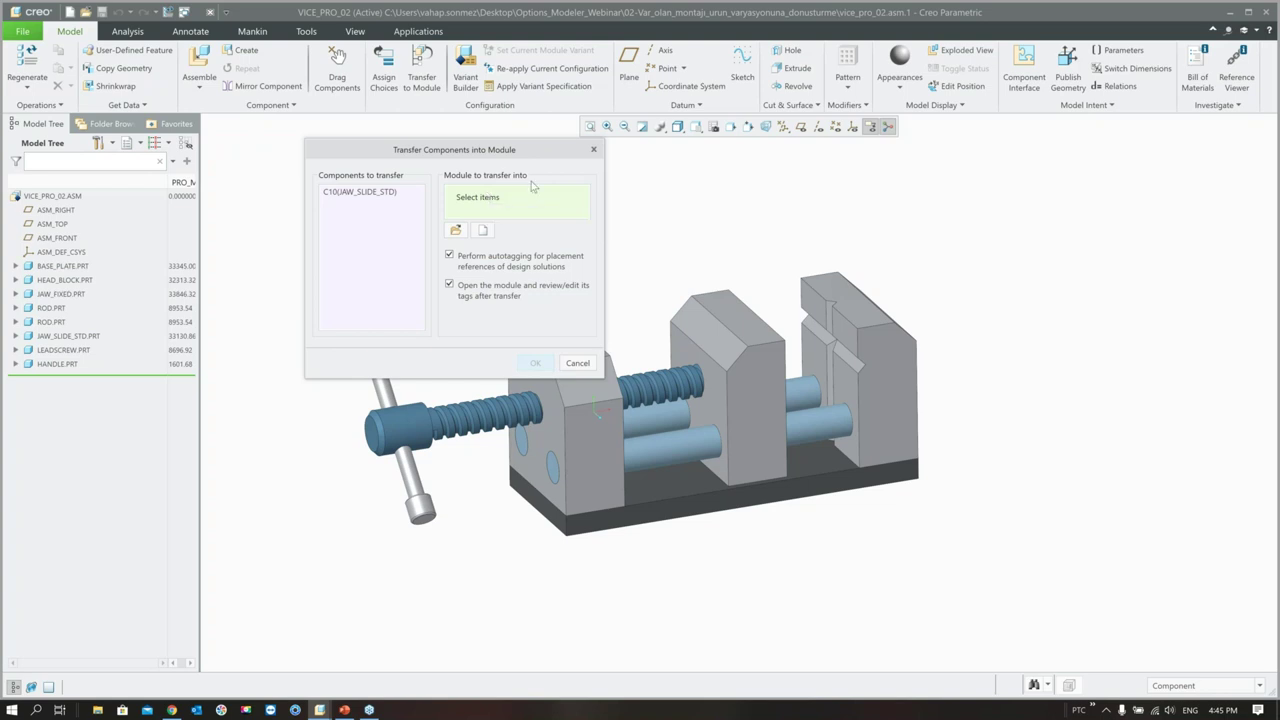
{"action": "left_click", "coordinate": [483, 230]}
{"action": "left_click_drag", "start_coordinate": [486, 348], "coordinate": [390, 350]}
{"action": "type", "text": "handle_mod_03"}
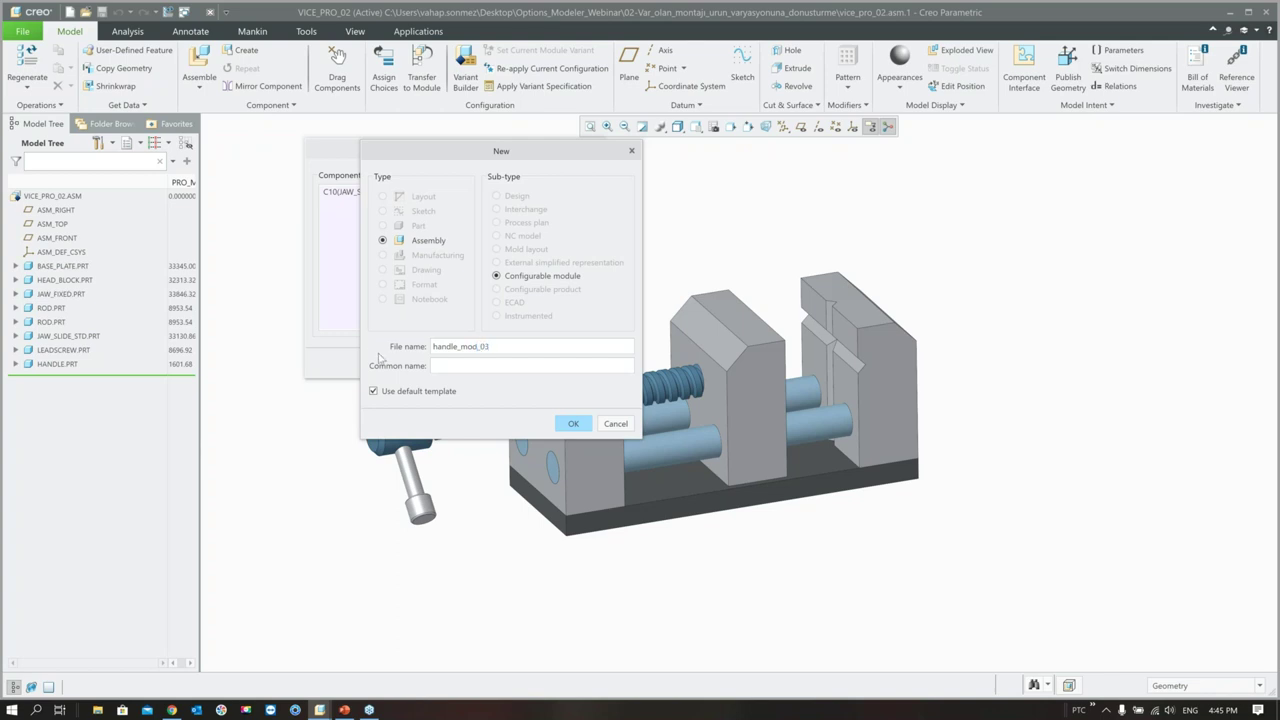
{"action": "left_click", "coordinate": [571, 424]}
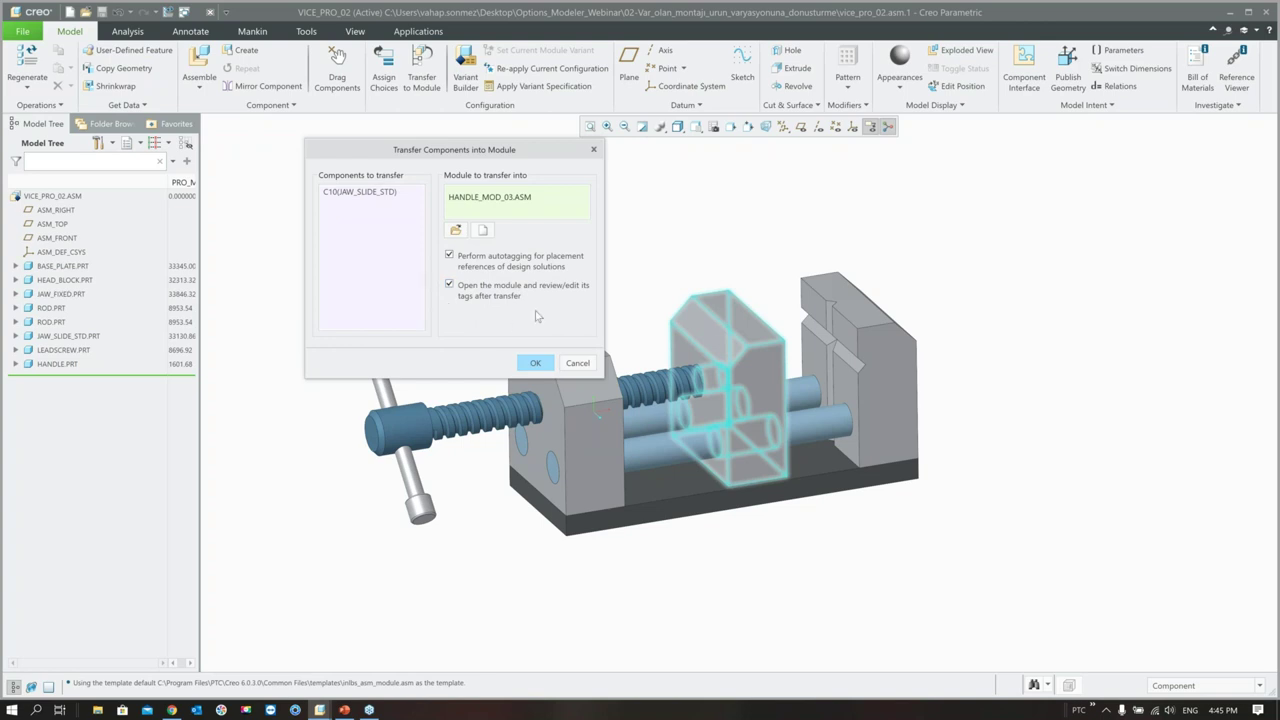
{"action": "left_click", "coordinate": [535, 362]}
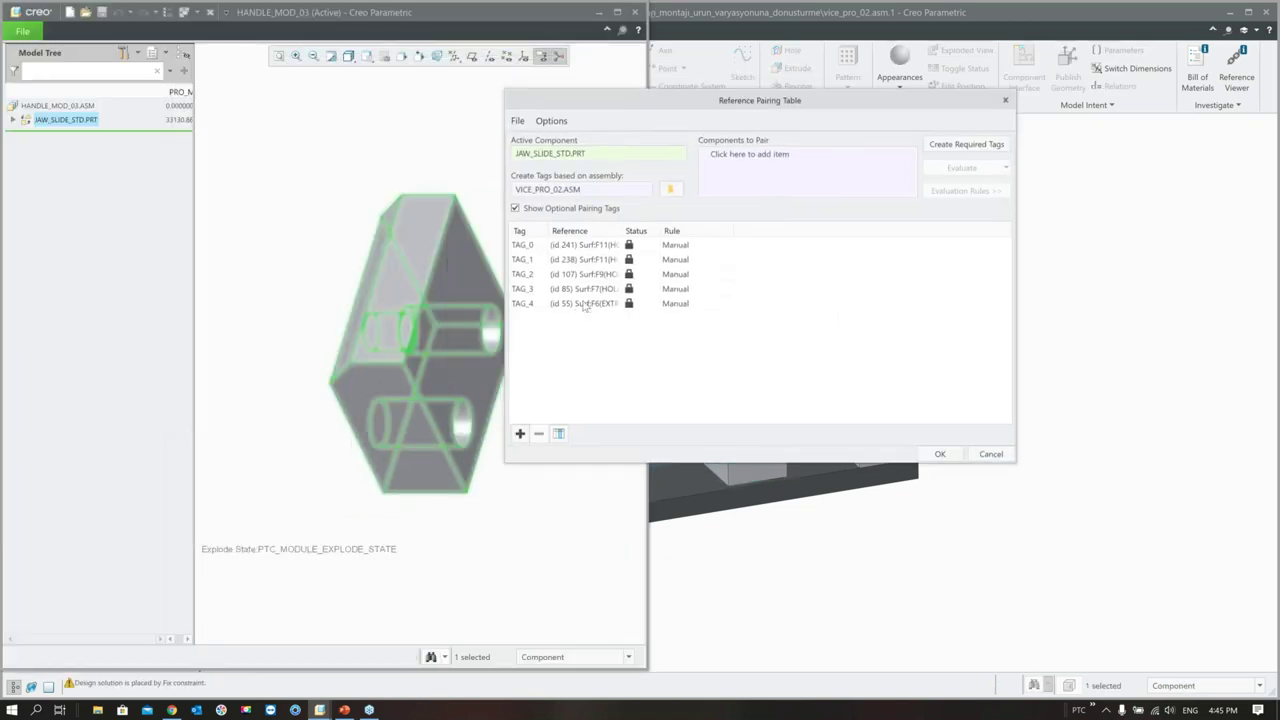
- Accept the reference tags for JAW_SLIDE_STD.PRT and add jaw_slide_curv.prt as a variant in the HANDLE_MOD_03 module
{"action": "left_click", "coordinate": [940, 454]}
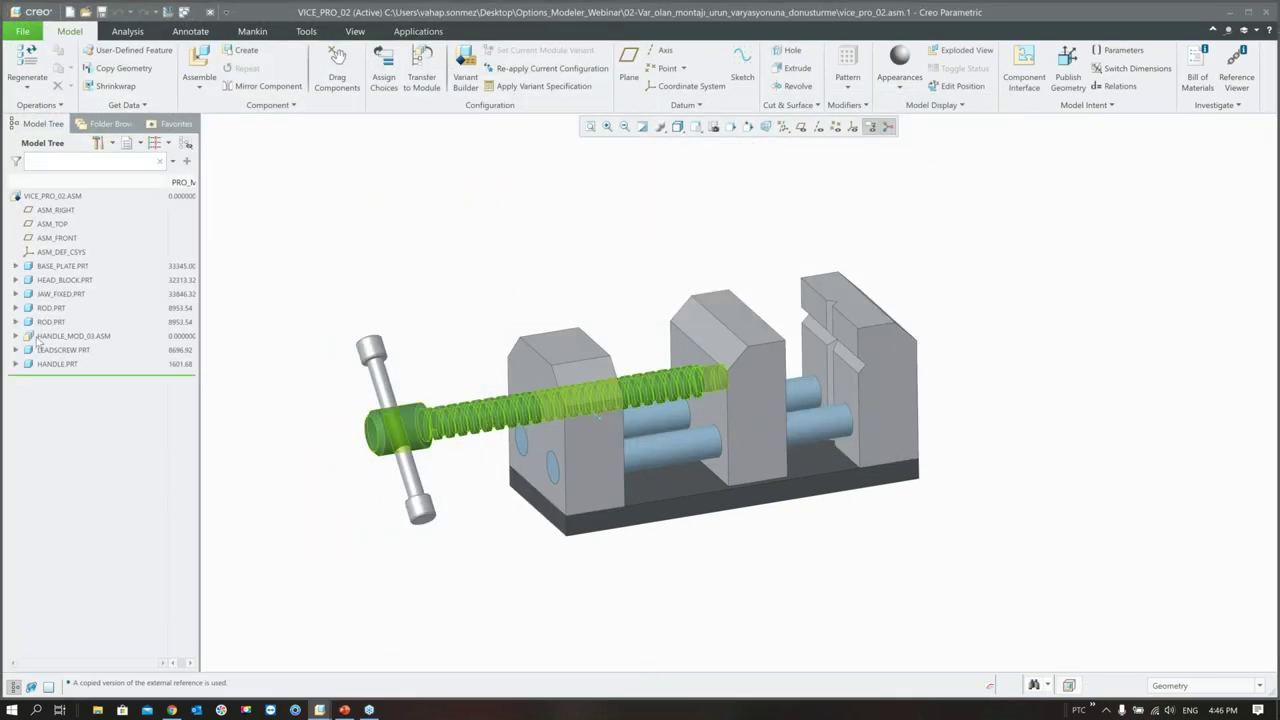
{"action": "left_click", "coordinate": [51, 340]}
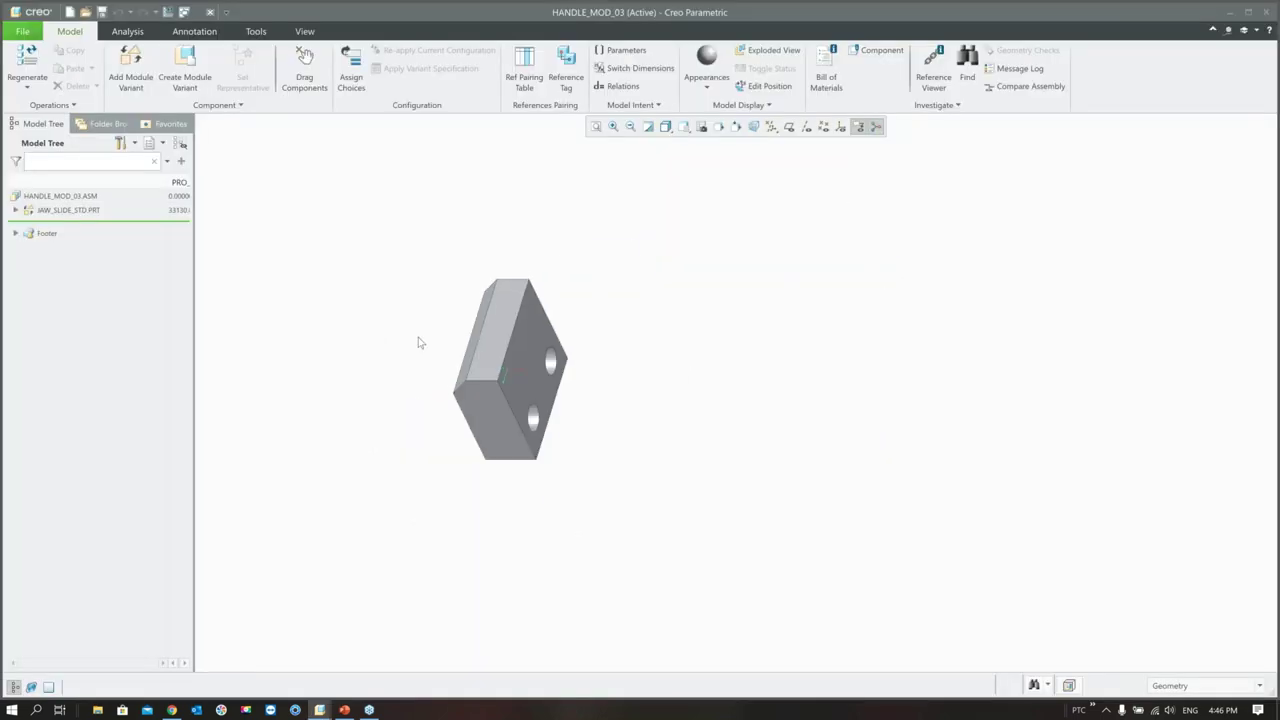
{"action": "left_click", "coordinate": [124, 66]}
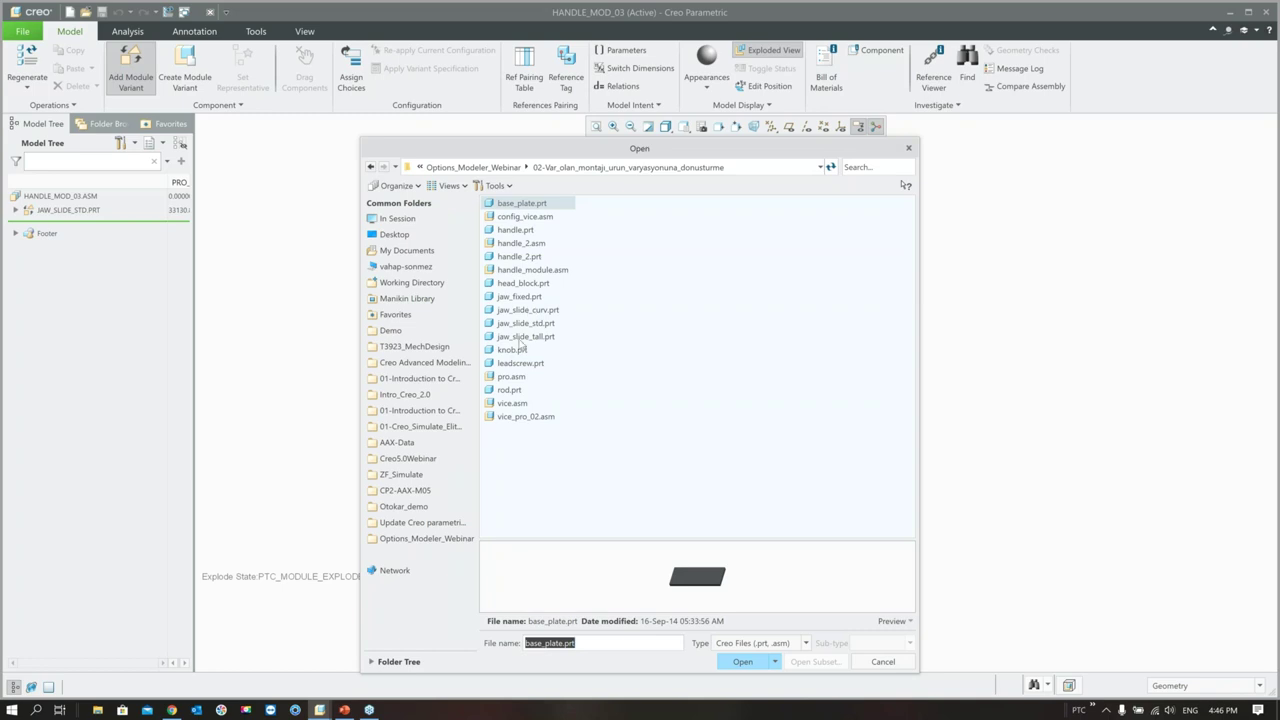
{"action": "double_click", "coordinate": [519, 311]}
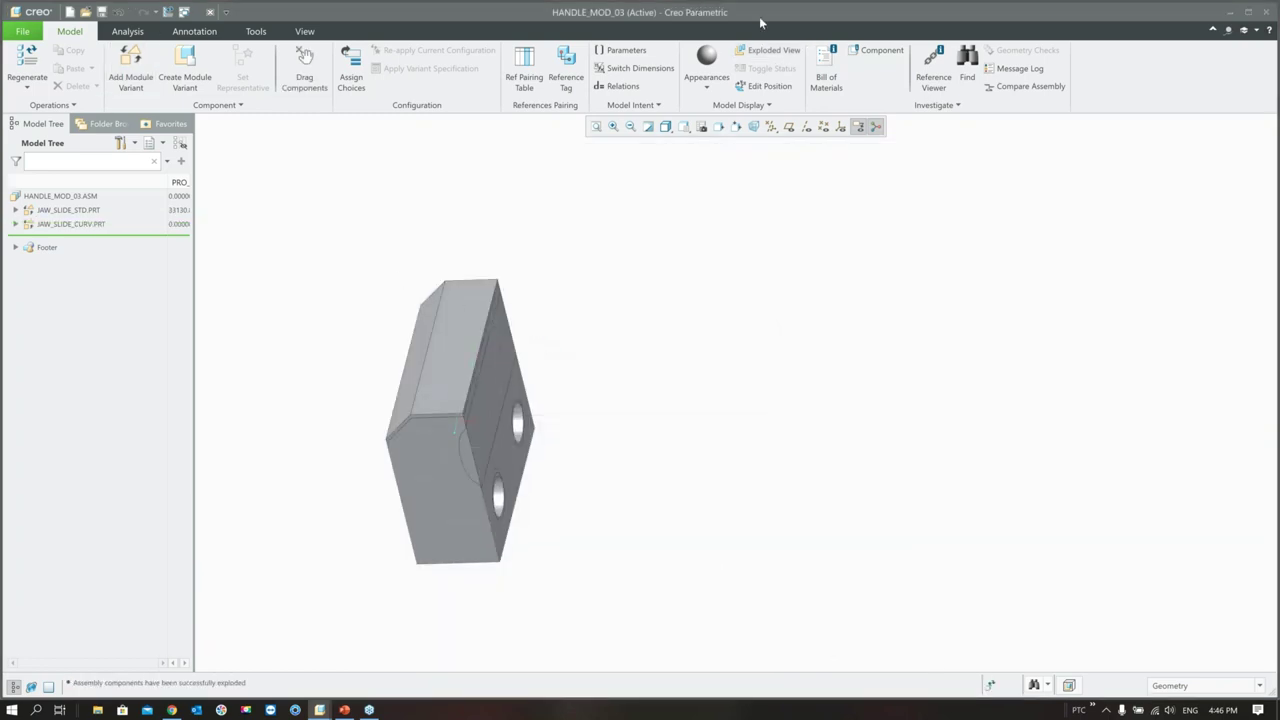
- Show HANDLE_MOD_03 in exploded view and add jaw_slide_tall.prt as another module variant
{"action": "left_click", "coordinate": [767, 50]}
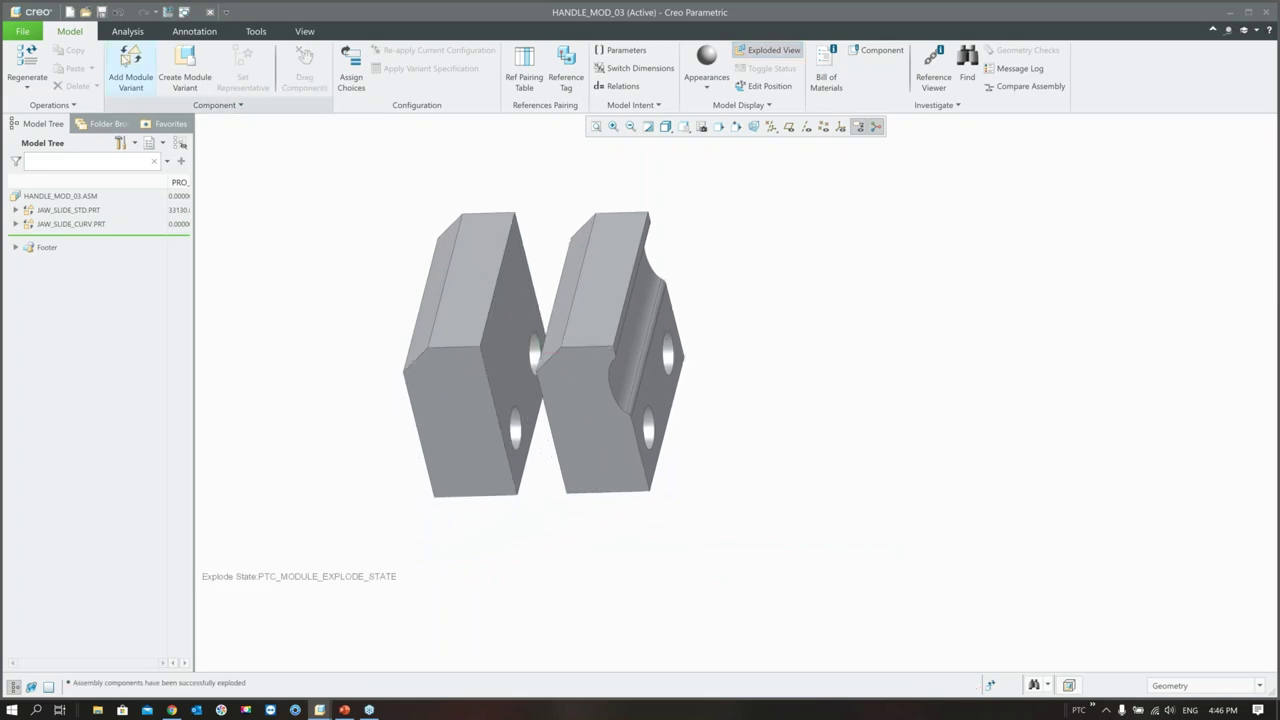
{"action": "left_click", "coordinate": [130, 66]}
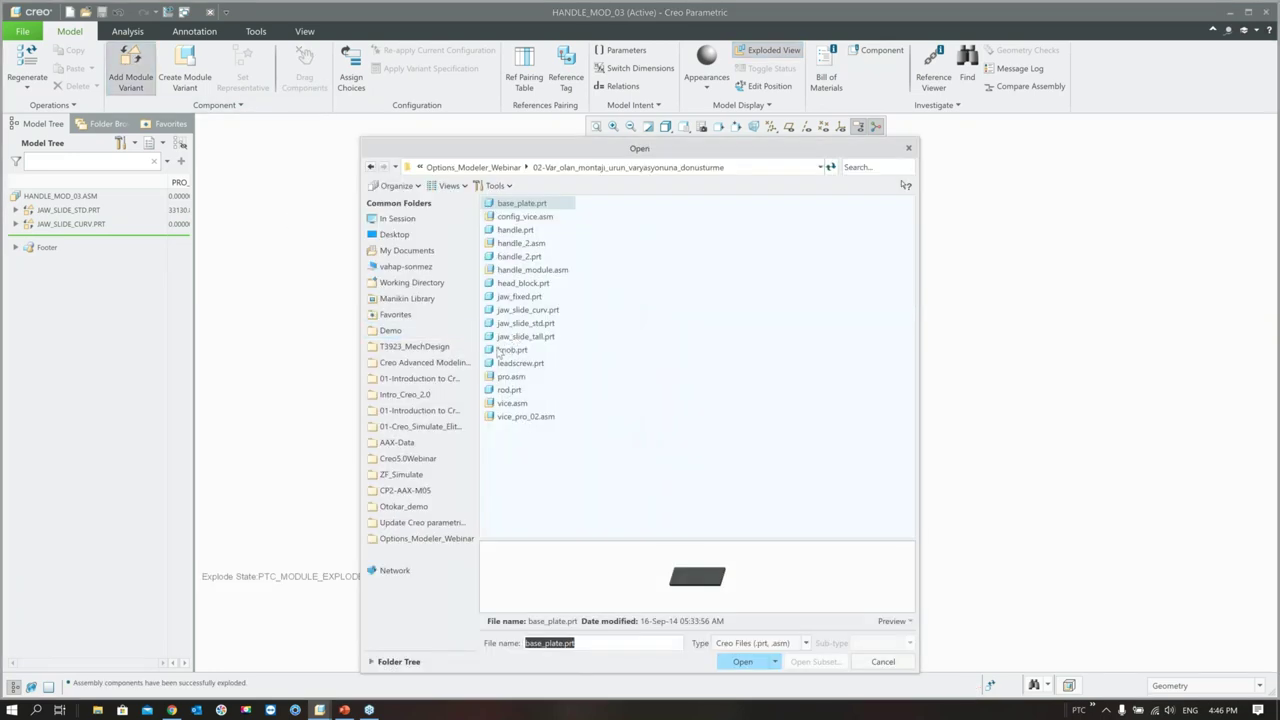
{"action": "double_click", "coordinate": [524, 336]}
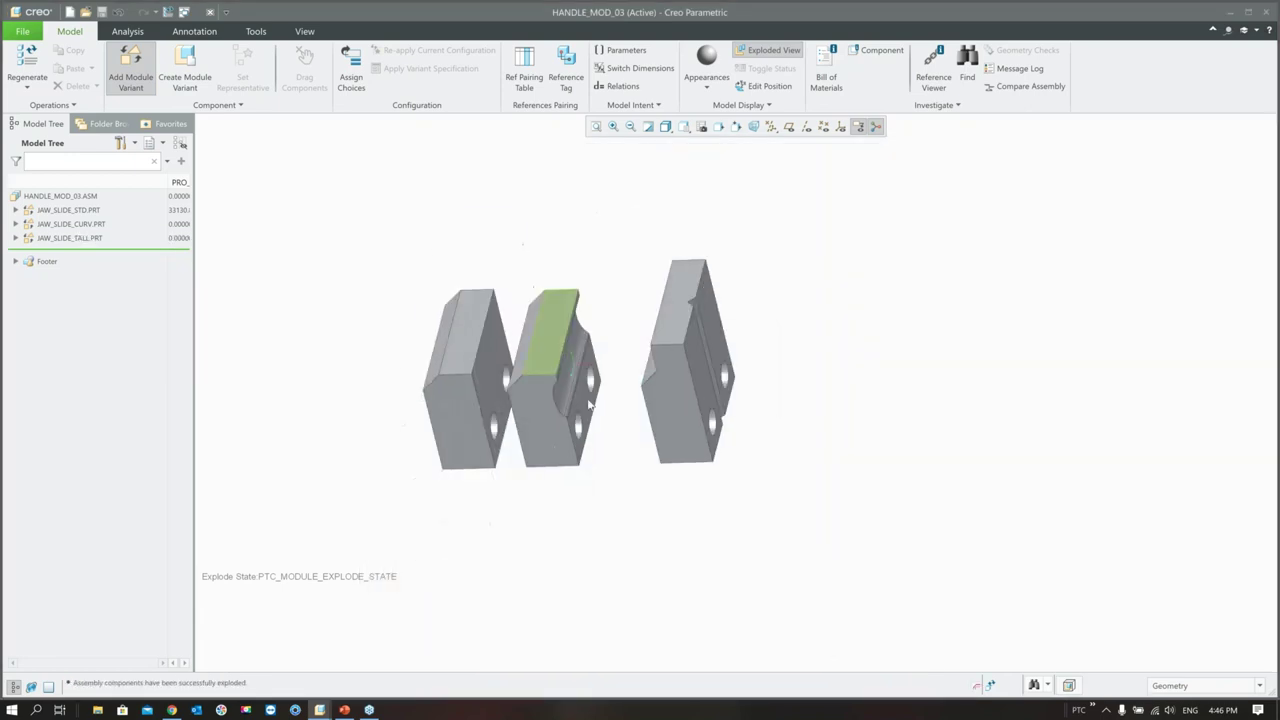
- In the module's Reference Pairing Table, pair TAG_0 with the matching hole surfaces (id 241) on the curved and tall jaw variants
{"action": "left_click", "coordinate": [521, 58]}
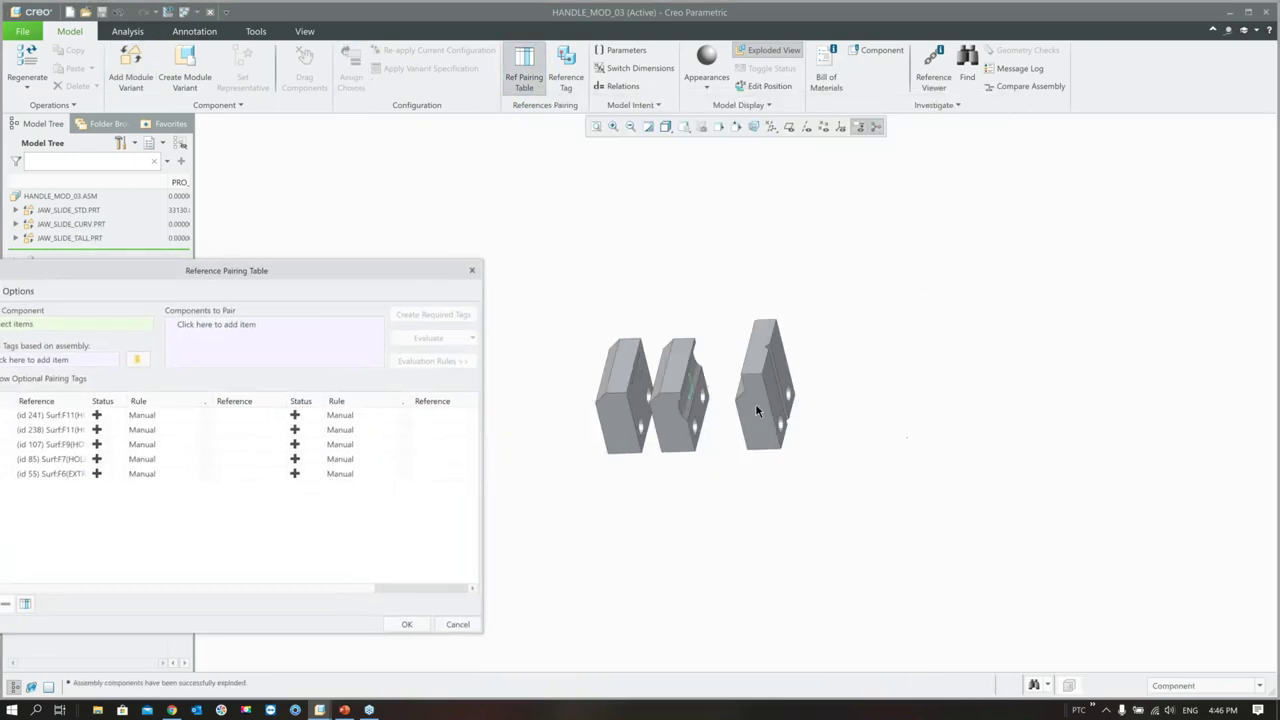
{"action": "left_click_drag", "start_coordinate": [55, 281], "coordinate": [117, 119]}
{"action": "left_click", "coordinate": [51, 250]}
{"action": "scroll", "coordinate": [713, 497], "scroll_direction": "up", "scroll_amount": 2}
{"action": "middle_click_drag", "start_coordinate": [713, 497], "coordinate": [663, 434]}
{"action": "scroll", "coordinate": [766, 486], "scroll_direction": "down", "scroll_amount": 3}
{"action": "mouse_move", "coordinate": [766, 486]}
{"action": "middle_mouse_down"}
{"action": "mouse_move", "coordinate": [771, 461]}
{"action": "mouse_move", "coordinate": [665, 418]}
{"action": "middle_mouse_up"}
{"action": "scroll", "coordinate": [663, 417], "scroll_direction": "up", "scroll_amount": 3}
{"action": "left_click", "coordinate": [658, 412]}
{"action": "left_click", "coordinate": [919, 380]}
- Pair TAG_1 with the cylindrical surfaces of the short blind hole on the curved and tall jaw variants
{"action": "left_click", "coordinate": [50, 265]}
{"action": "middle_click_drag", "start_coordinate": [600, 400], "coordinate": [686, 411]}
{"action": "scroll", "coordinate": [686, 410], "scroll_direction": "up", "scroll_amount": 3}
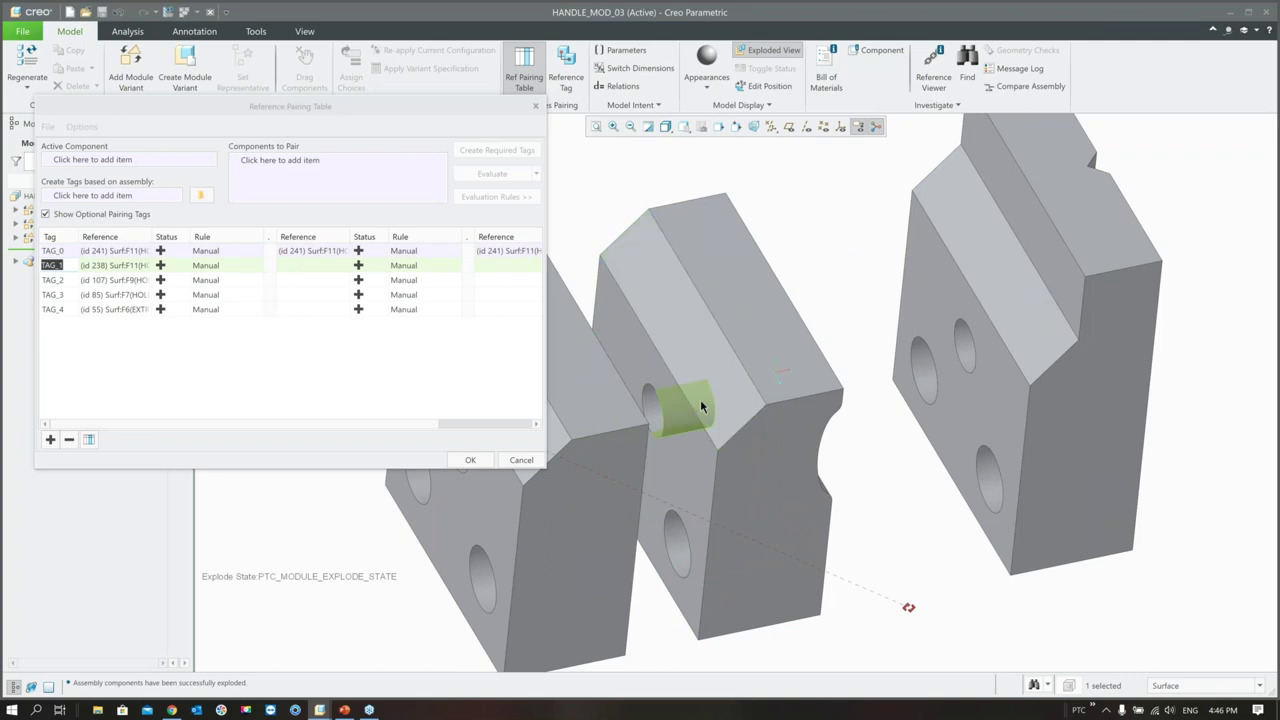
{"action": "left_click", "coordinate": [701, 399]}
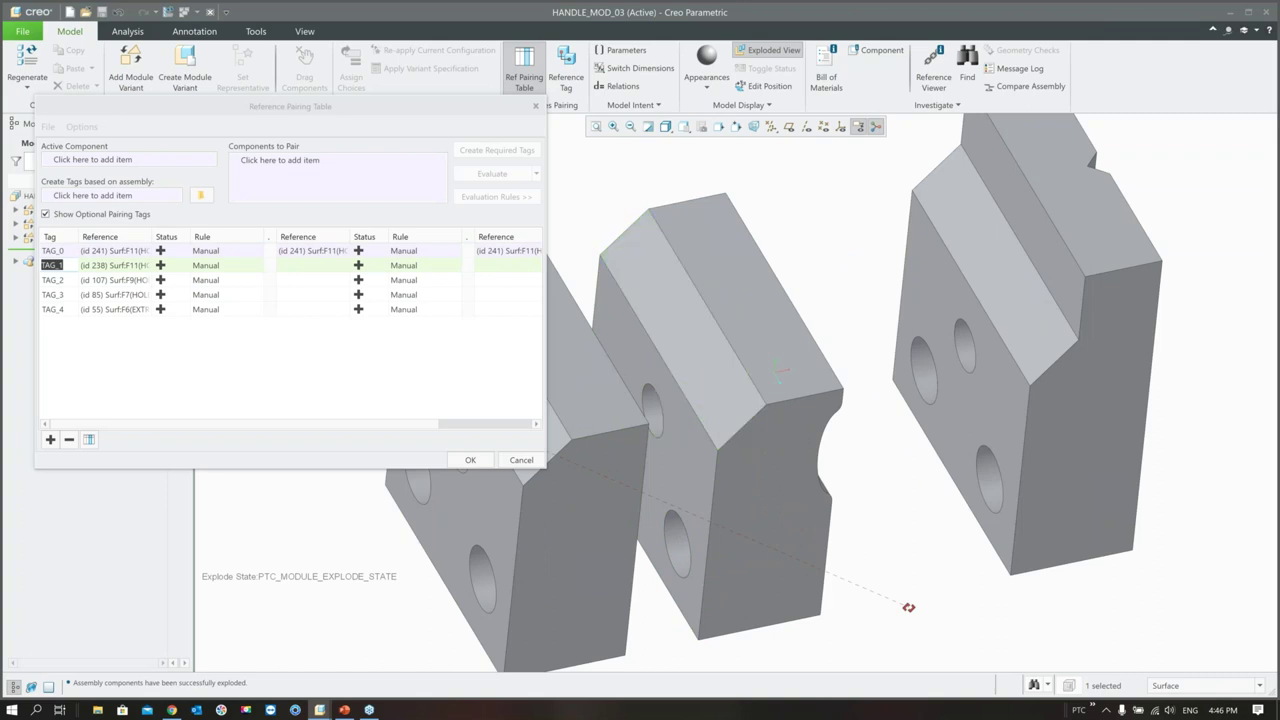
{"action": "left_click", "coordinate": [1018, 338]}
- Pair TAG_2 with the upper through-hole surfaces on the curved and tall jaw variants
{"action": "key", "text": "ctrl+d"}
{"action": "left_click", "coordinate": [50, 281]}
{"action": "middle_click_drag", "start_coordinate": [640, 430], "coordinate": [760, 425]}
{"action": "left_click", "coordinate": [748, 388]}
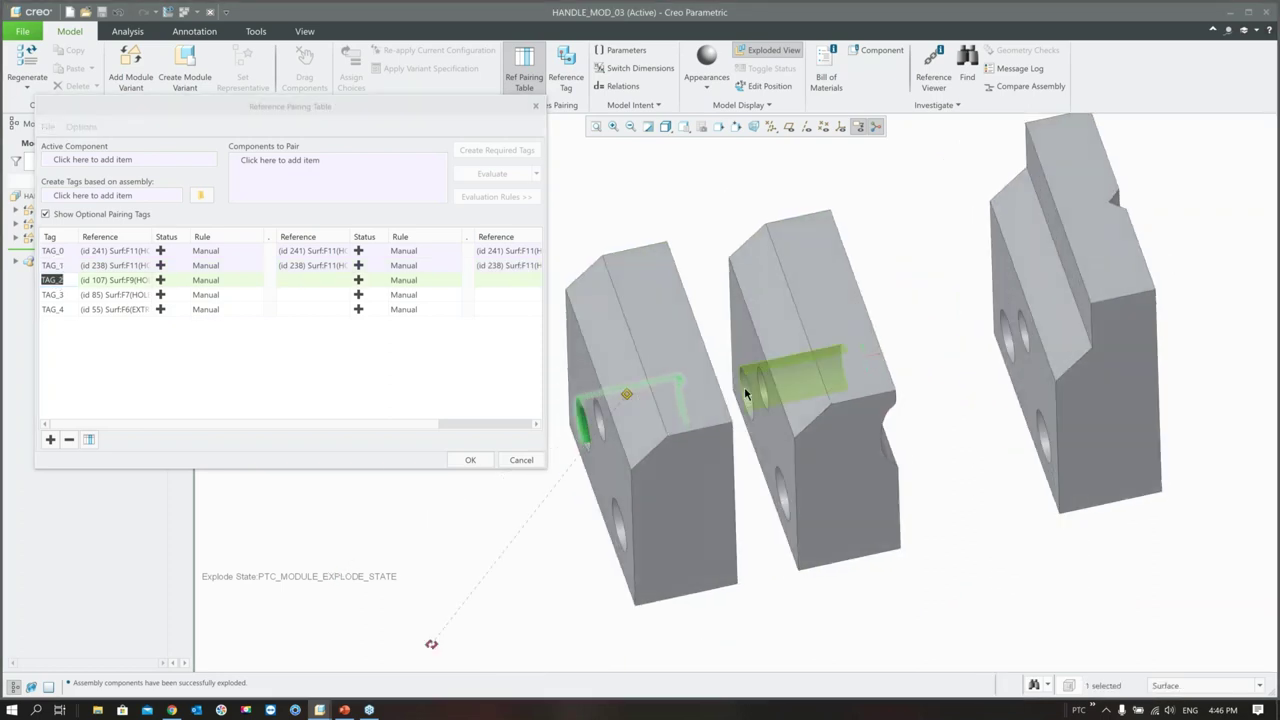
{"action": "left_click", "coordinate": [1012, 332]}
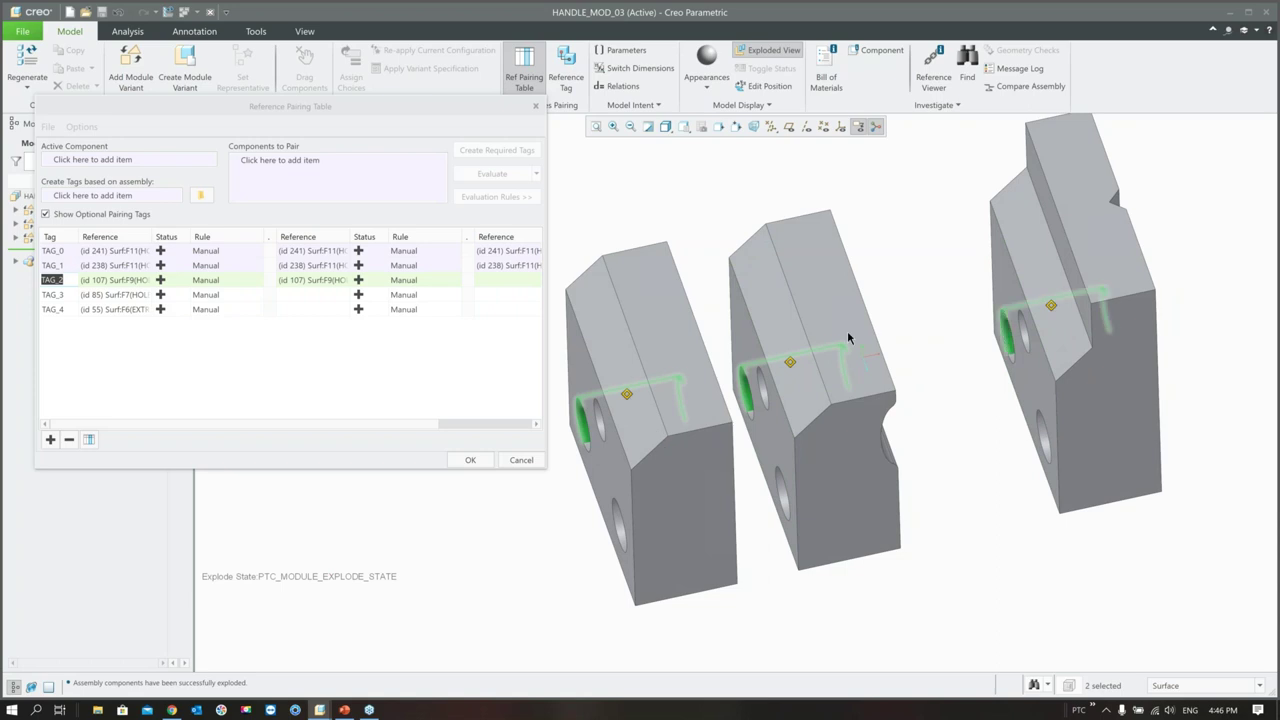
- Pair TAG_3 with the lower through-hole surfaces on the curved and tall jaw variants
{"action": "key", "text": "ctrl+d"}
{"action": "left_click", "coordinate": [50, 295]}
{"action": "left_click", "coordinate": [807, 434]}
{"action": "left_click", "coordinate": [972, 389]}
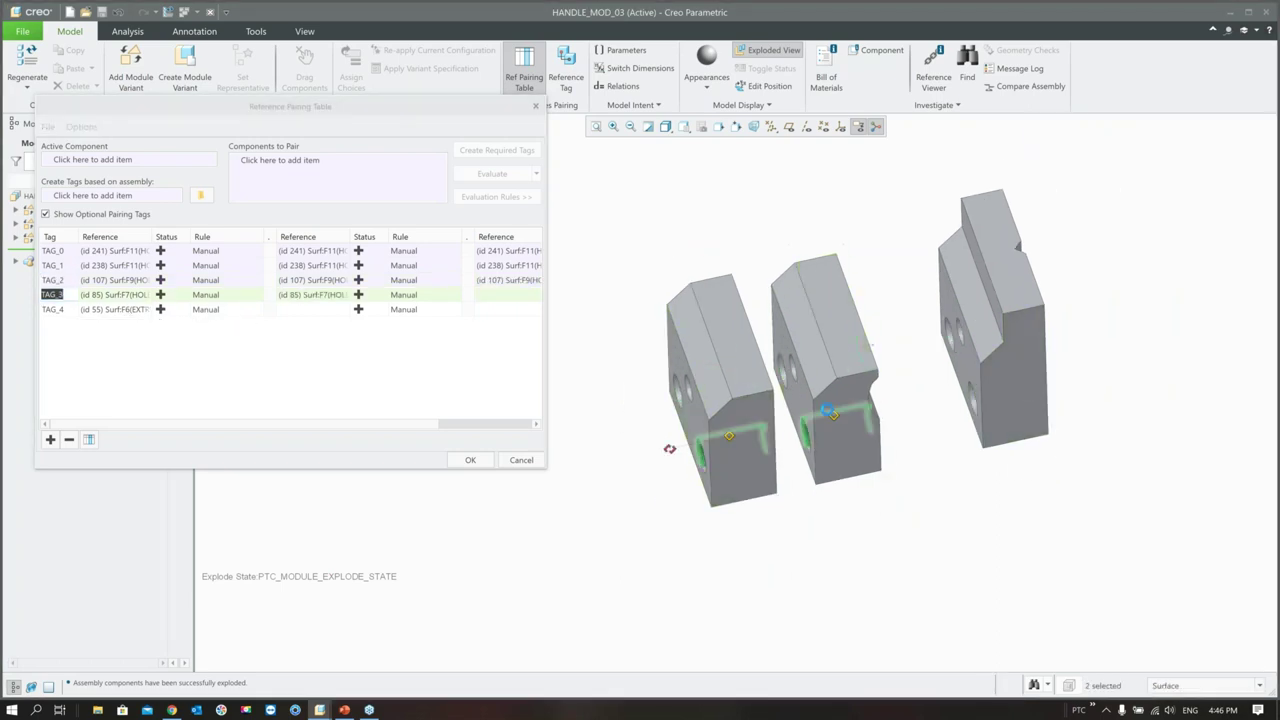
- Pair TAG_4 with the curved and tall jaws' flat faces opposite the chamfered side, accept the pairing table, and return to VICE_PRO_02.ASM
{"action": "left_click", "coordinate": [52, 310]}
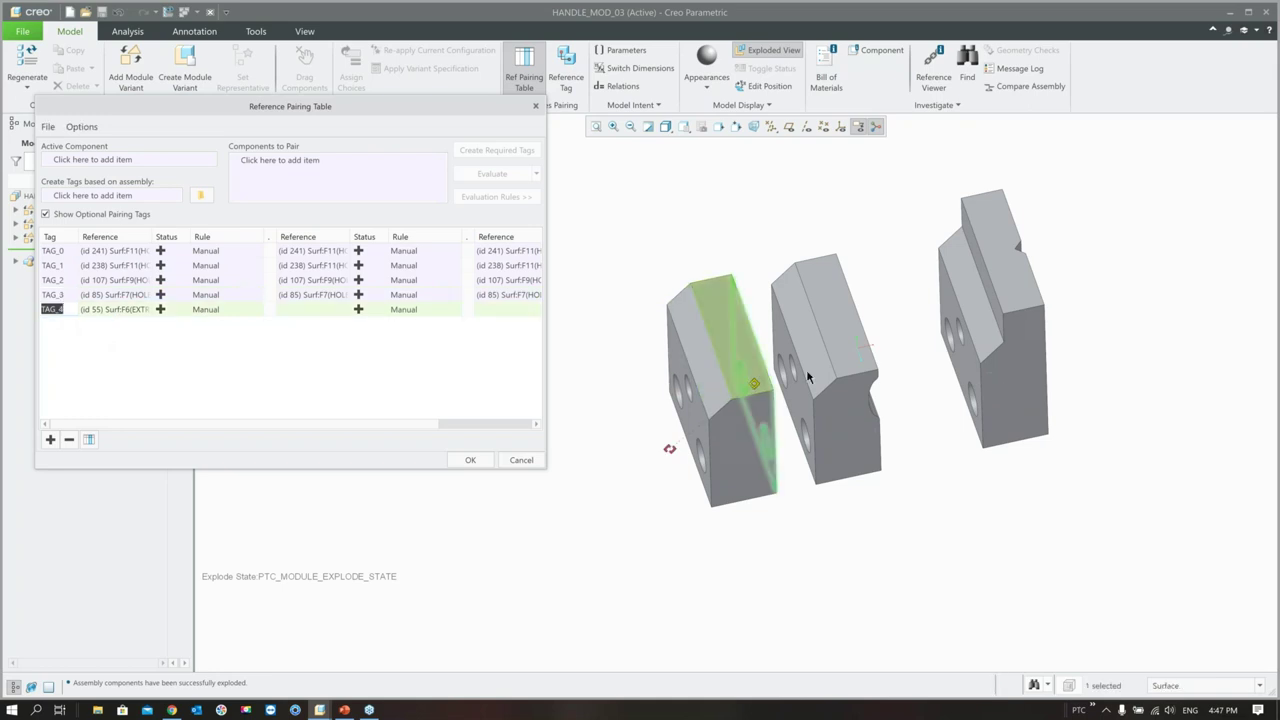
{"action": "middle_click_drag", "start_coordinate": [851, 357], "coordinate": [833, 366]}
{"action": "left_click", "coordinate": [878, 378]}
{"action": "left_click", "coordinate": [1016, 367]}
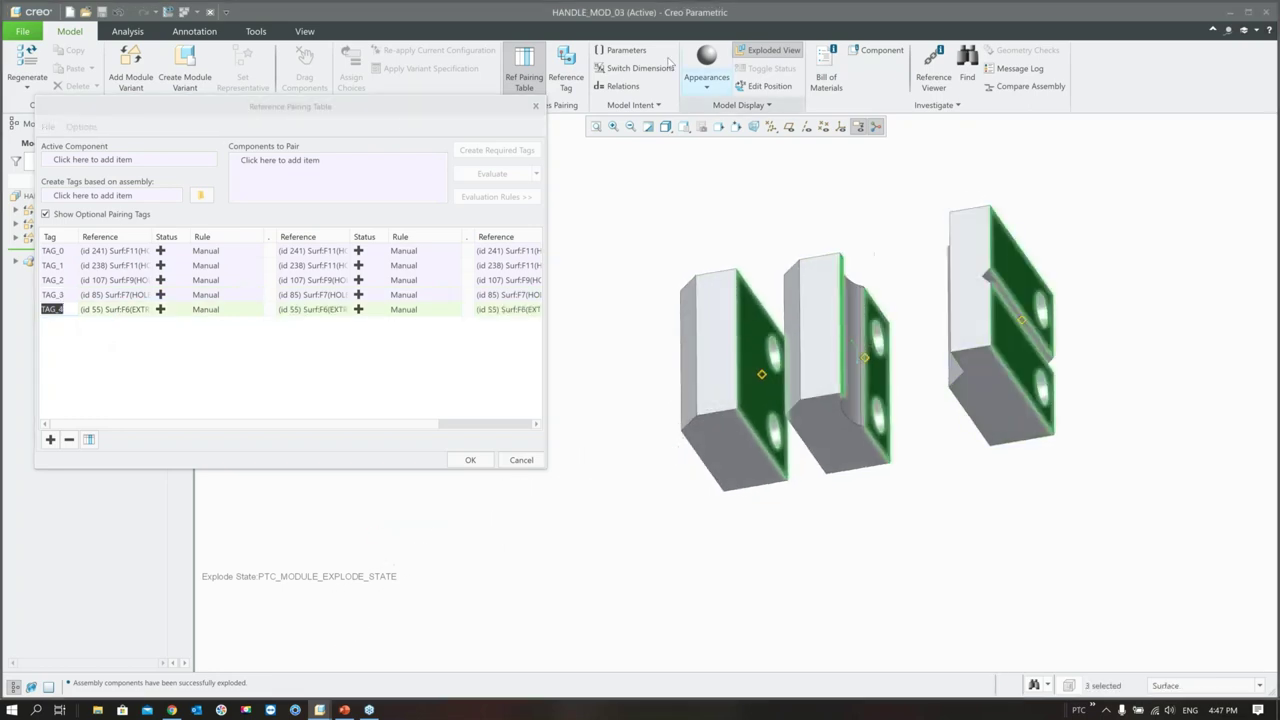
{"action": "left_click", "coordinate": [470, 460]}
{"action": "left_click", "coordinate": [186, 12]}
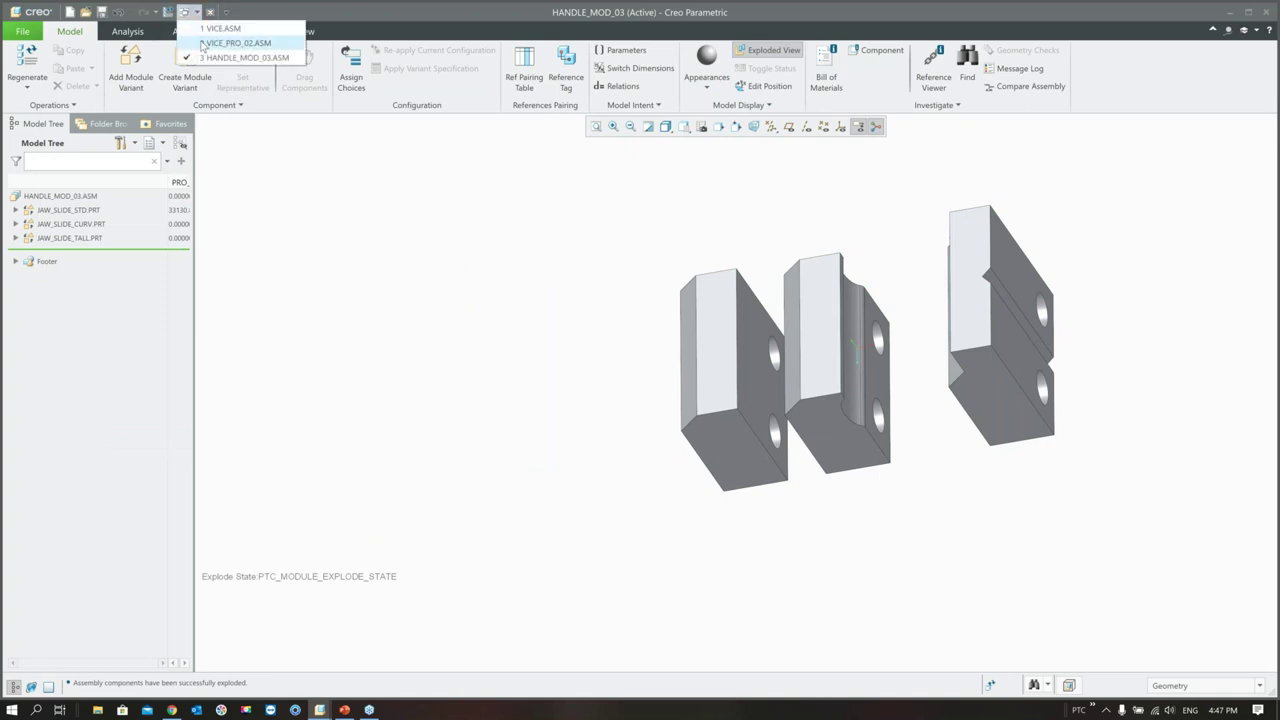
{"action": "left_click", "coordinate": [204, 44]}
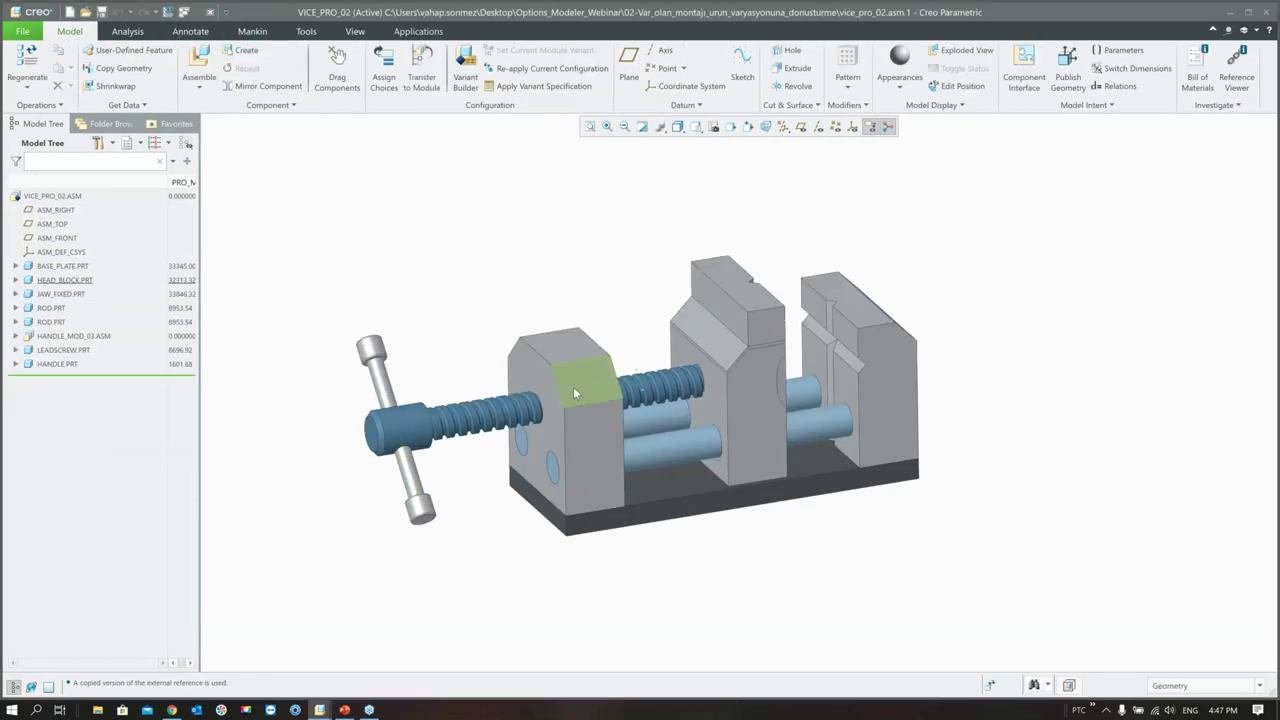